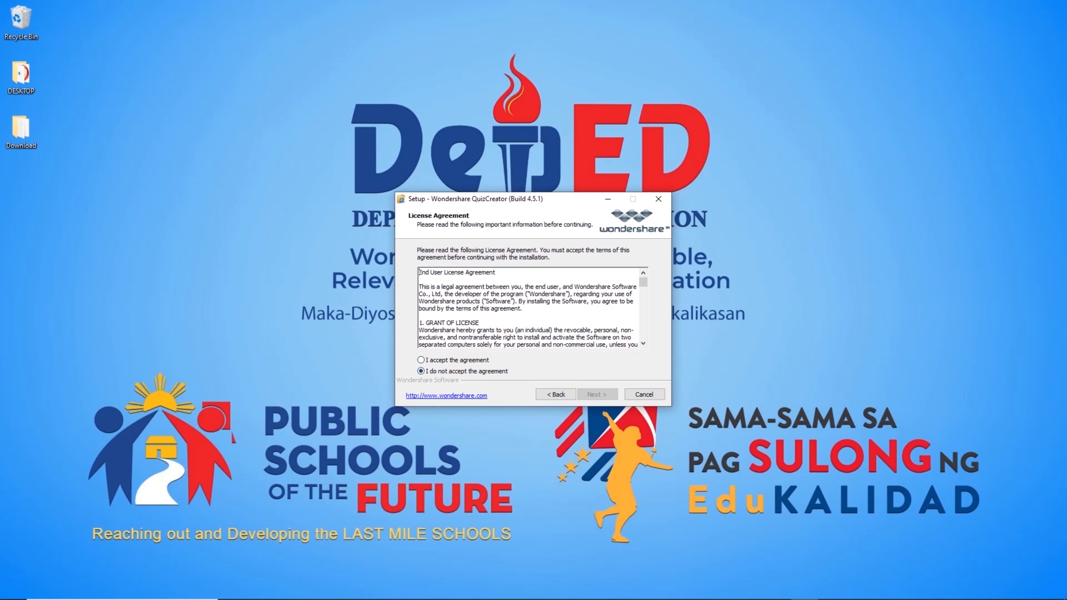
Accept the licence and install QuizCreator 4.5.1 into the default folder, unticking the desktop icon option.
left_click(421, 360)
left_click(597, 394)
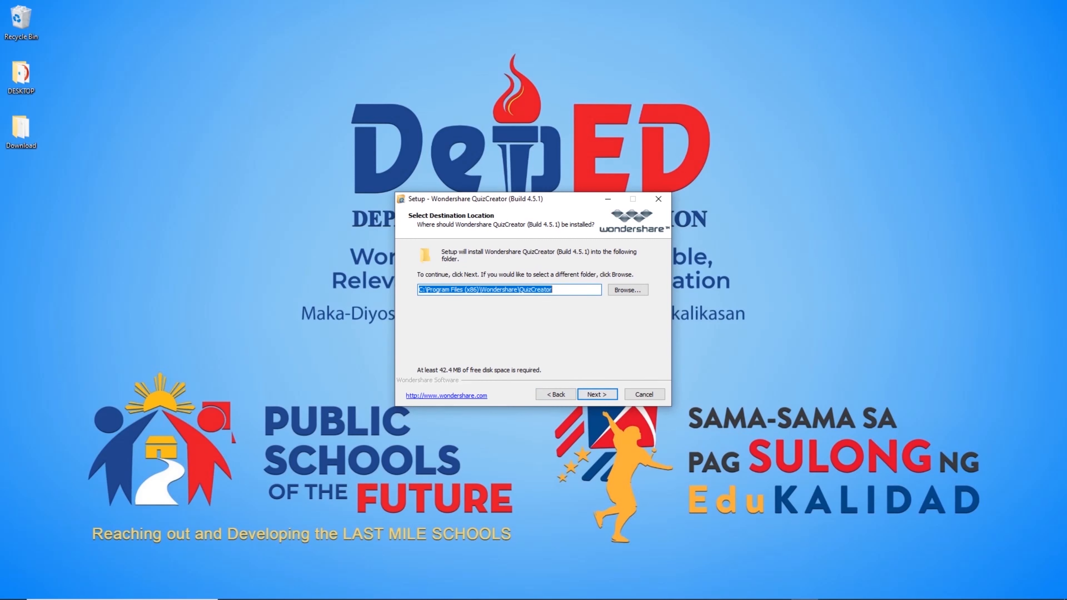
left_click(597, 394)
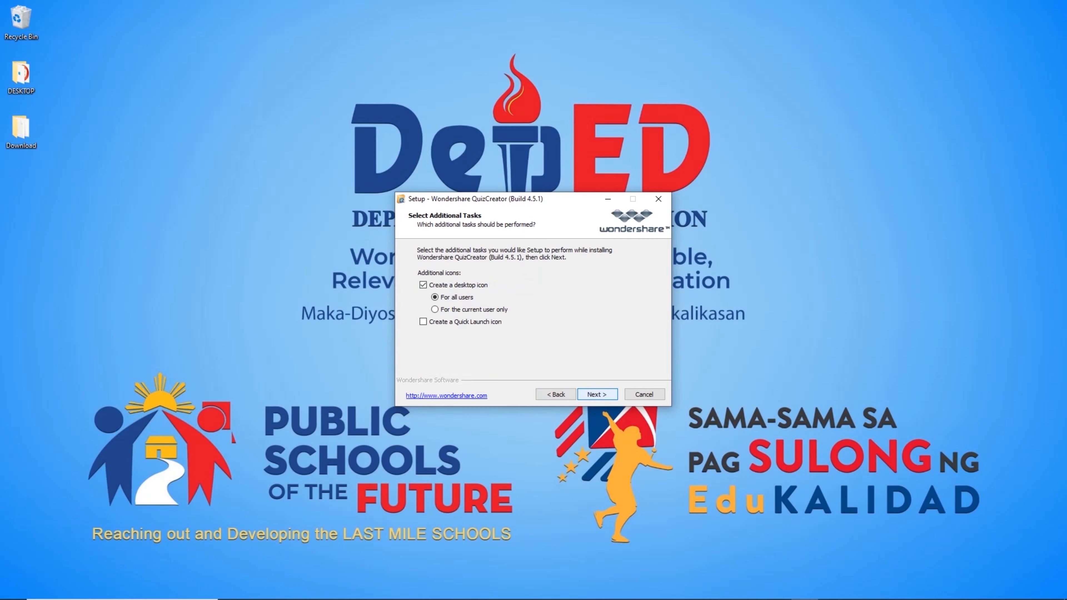
left_click(422, 285)
left_click(597, 394)
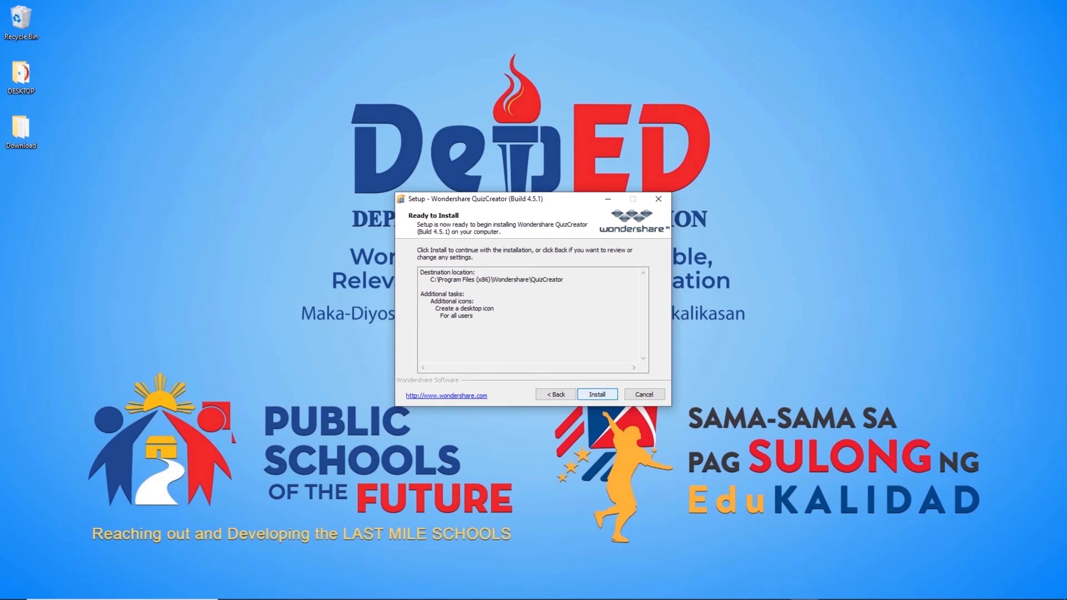
left_click(597, 394)
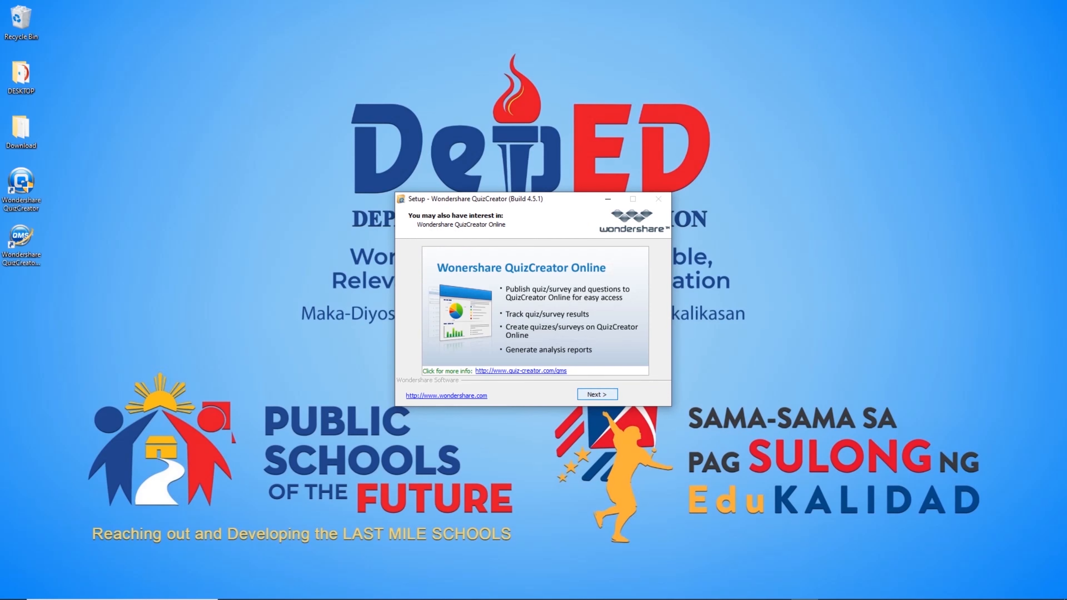
left_click(596, 394)
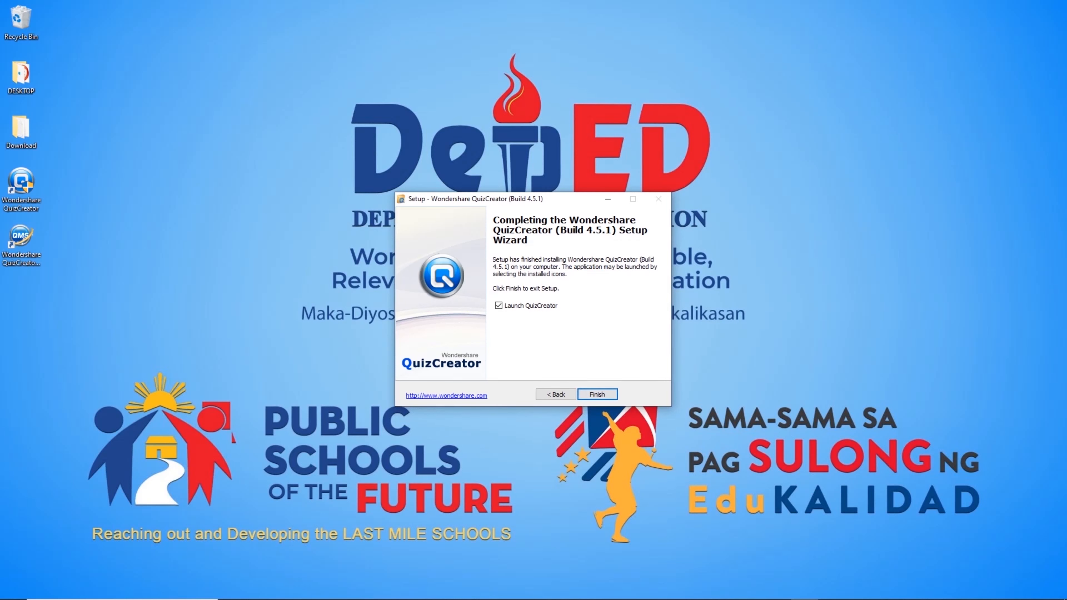
Finish setup to launch QuizCreator, then select the Wonder Share License Key file in Download.
left_click(596, 394)
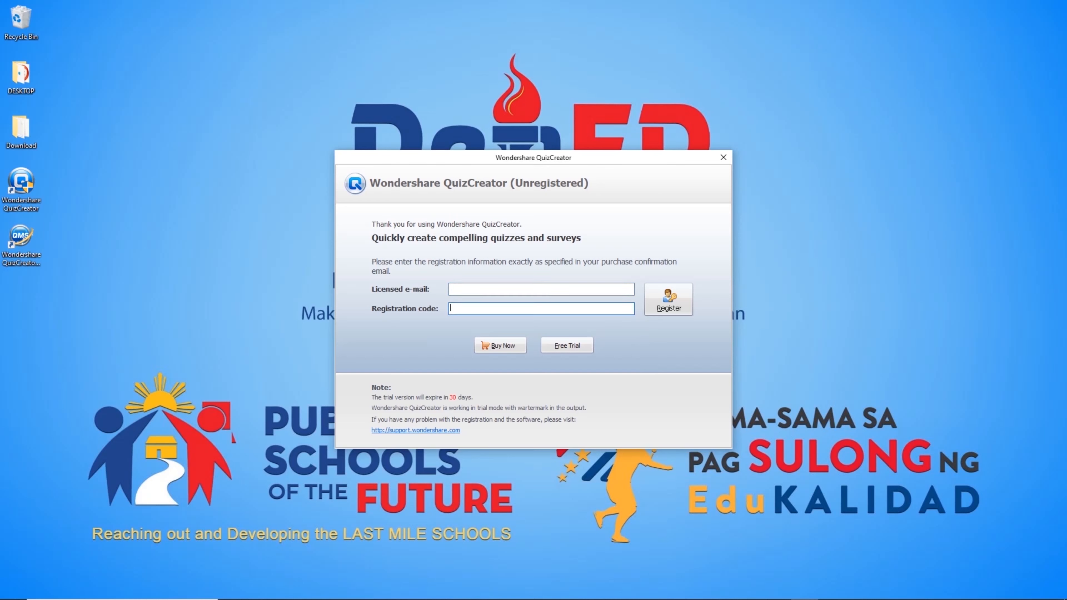
mouse_move(532, 596)
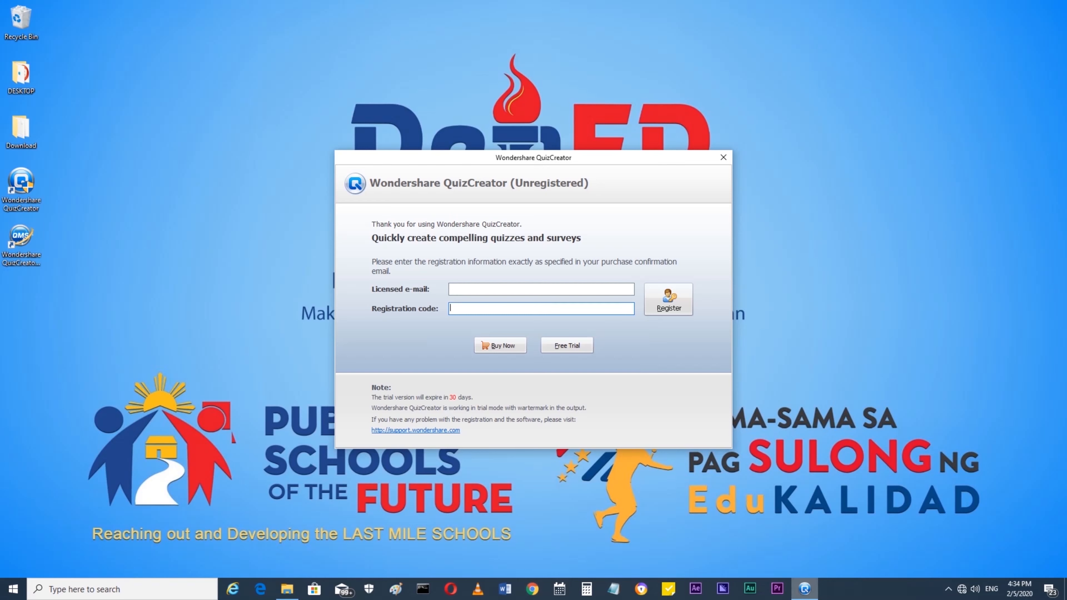
mouse_move(804, 588)
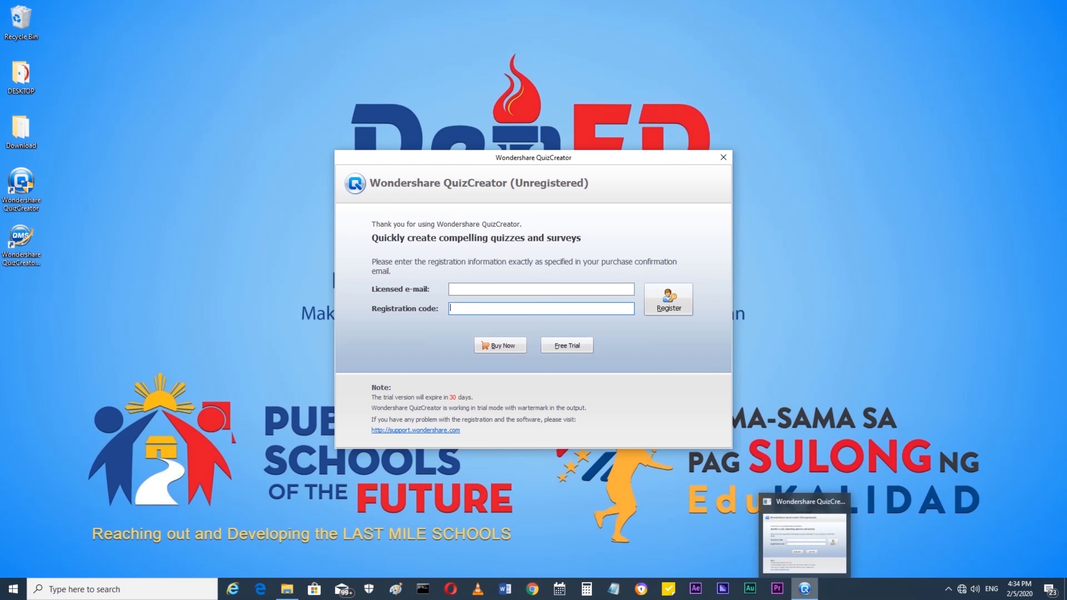
left_click(287, 589)
left_click(764, 250)
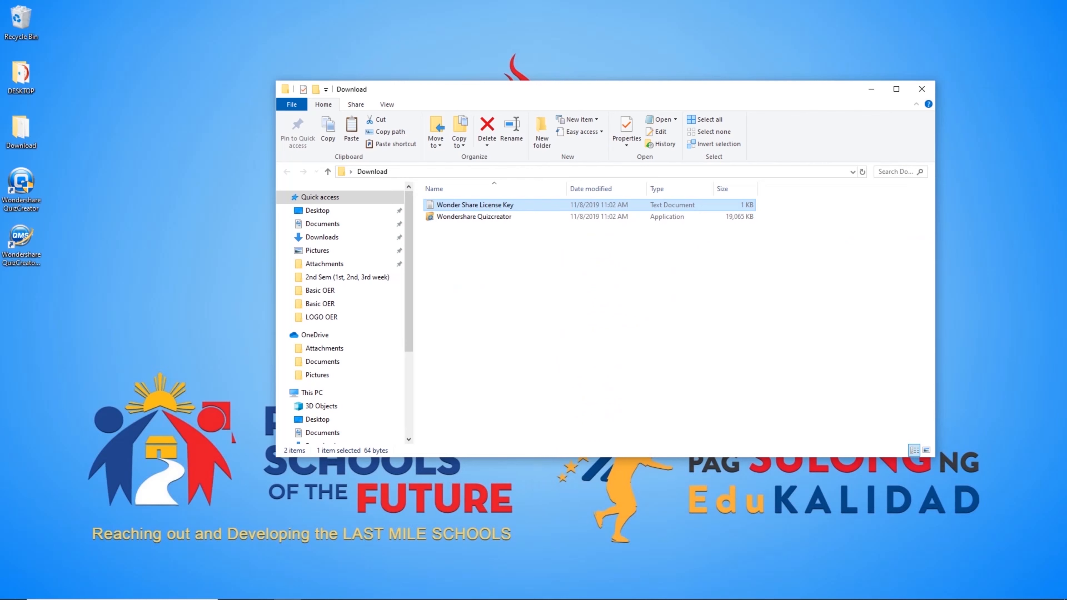
Close the Download folder and continue QuizCreator as a Free Trial without entering a licence.
left_click(921, 88)
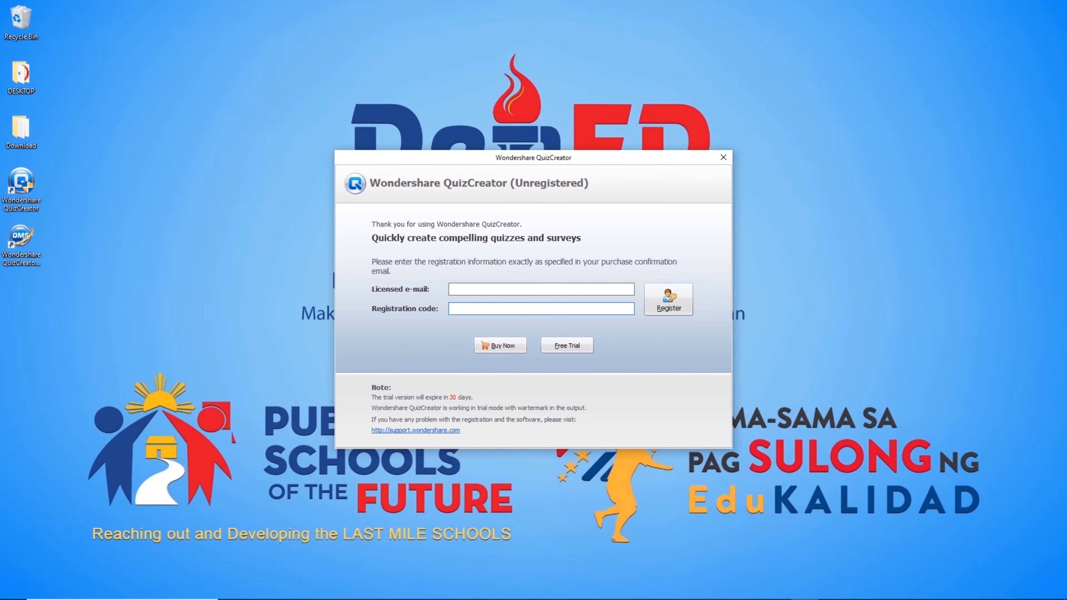
left_click(541, 289)
left_click(540, 308)
left_click(567, 345)
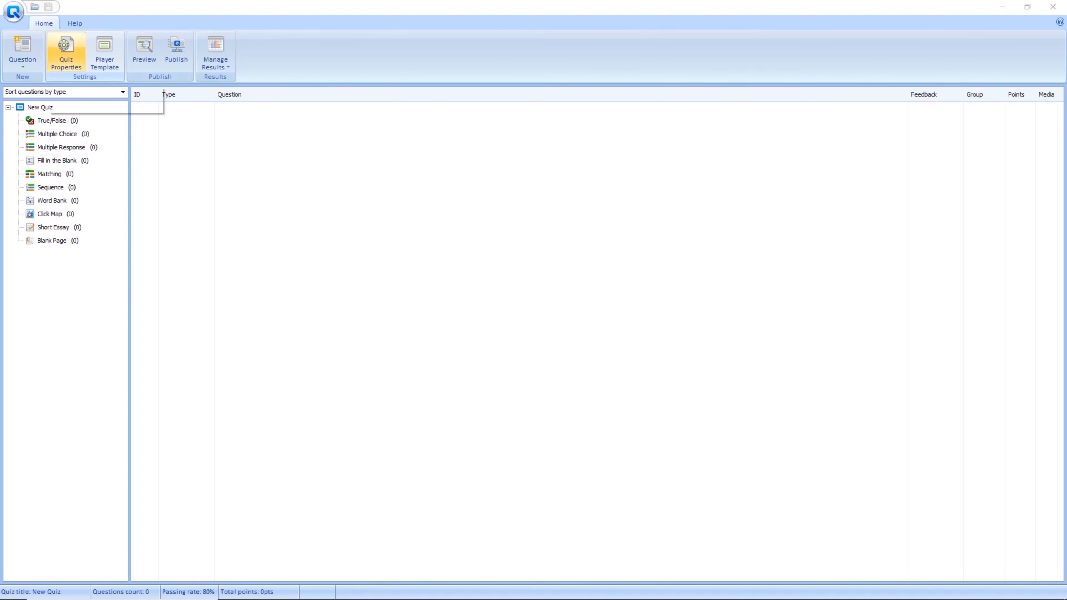
In Quiz Properties, set the quiz title to 'CSS 12 PC Maintenance and Repair'.
left_click(66, 50)
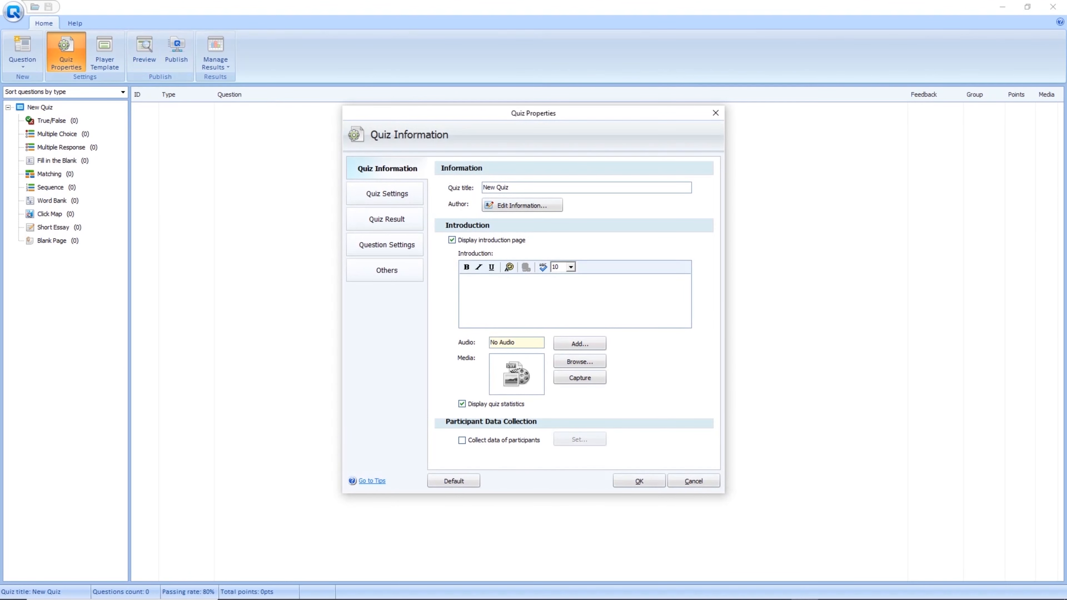
key("BackSpace")
key("BackSpace")
key("BackSpace")
key("BackSpace")
key("BackSpace")
key("BackSpace")
key("BackSpace")
key("BackSpace")
type("CSS 12 ")
type("Maintenance and Rep")
key("BackSpace")
key("BackSpace")
key("BackSpace")
key("BackSpace")
type("Repair")
type("PC")
Enter the introduction 'Select the correct answer.' at font size 10 and open the author details.
type("Select th")
type("e ")
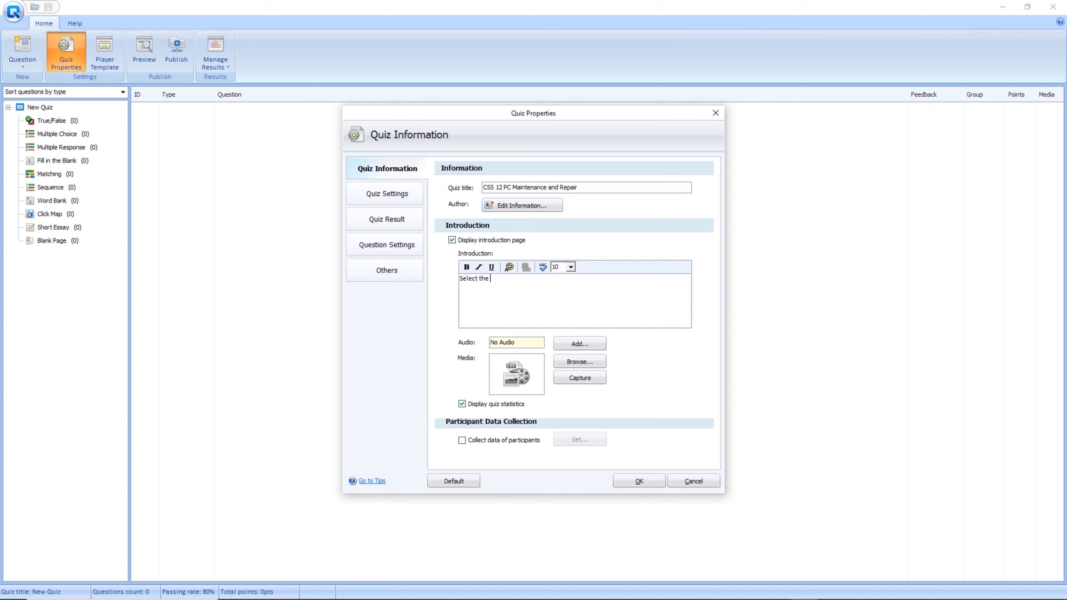
type("correct answer.")
left_click(571, 267)
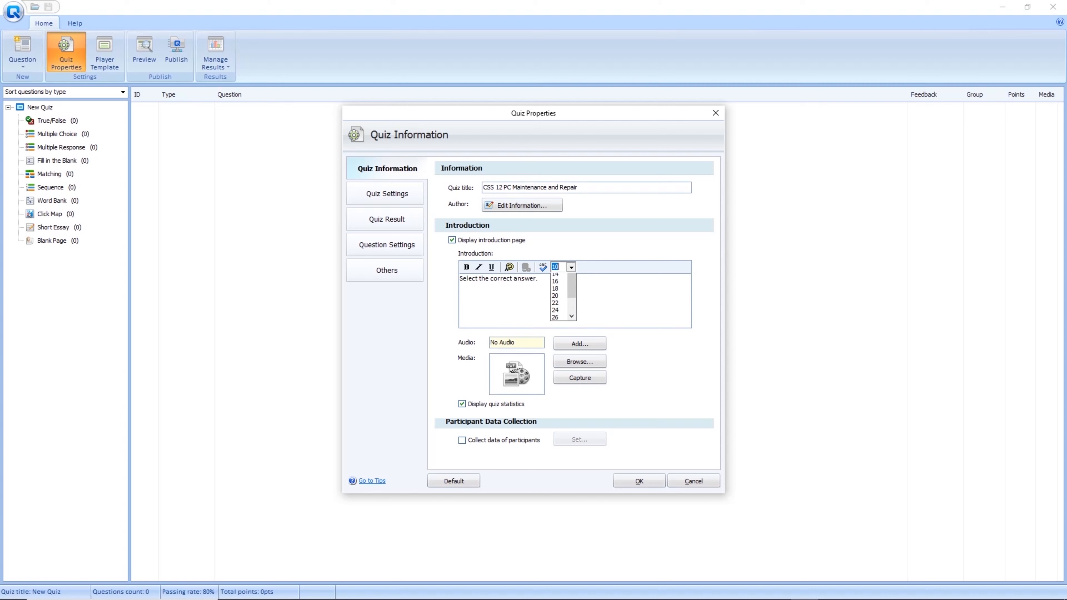
mouse_move(571, 304)
left_mouse_down()
mouse_move(572, 318)
mouse_move(571, 296)
left_mouse_up()
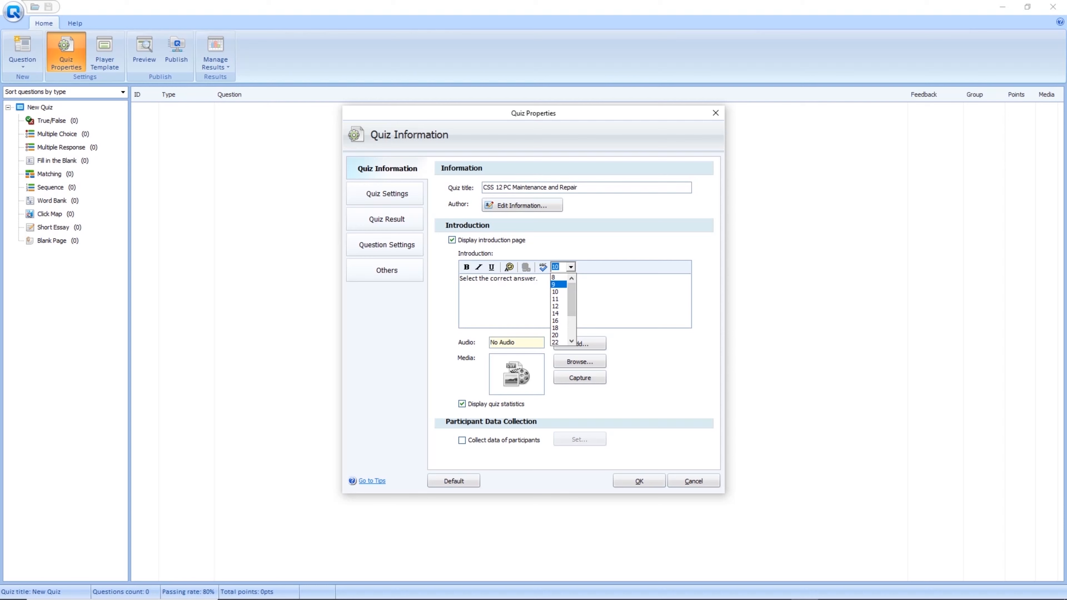
left_click(556, 292)
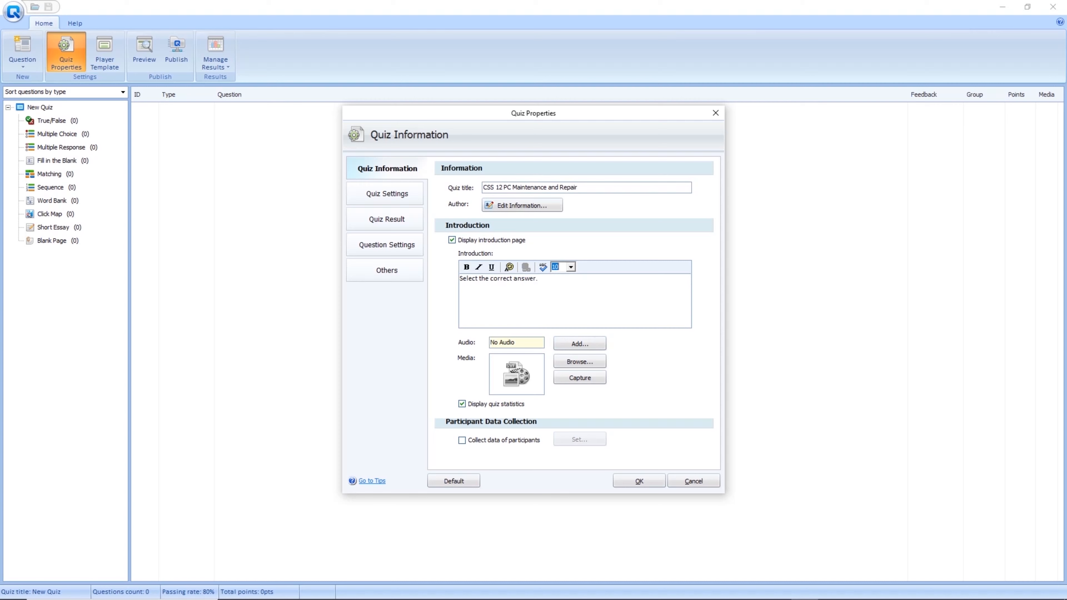
left_click(522, 205)
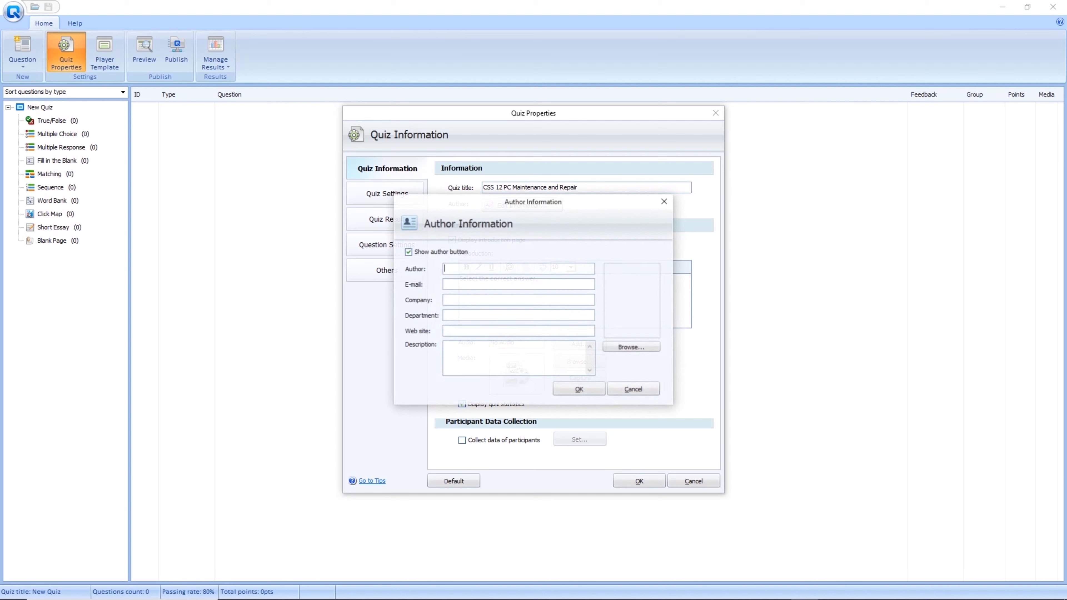
Fill in the author's name, e-mail, school, division and description 'Computer Systems Servicing (CSS) Teacher'.
left_click_drag(522, 205, 487, 177)
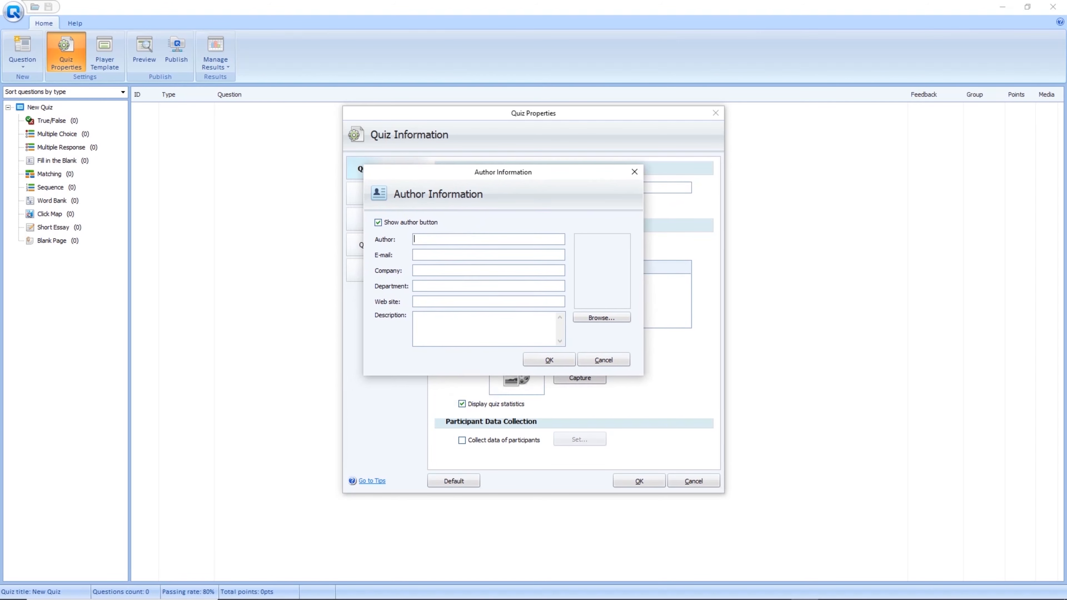
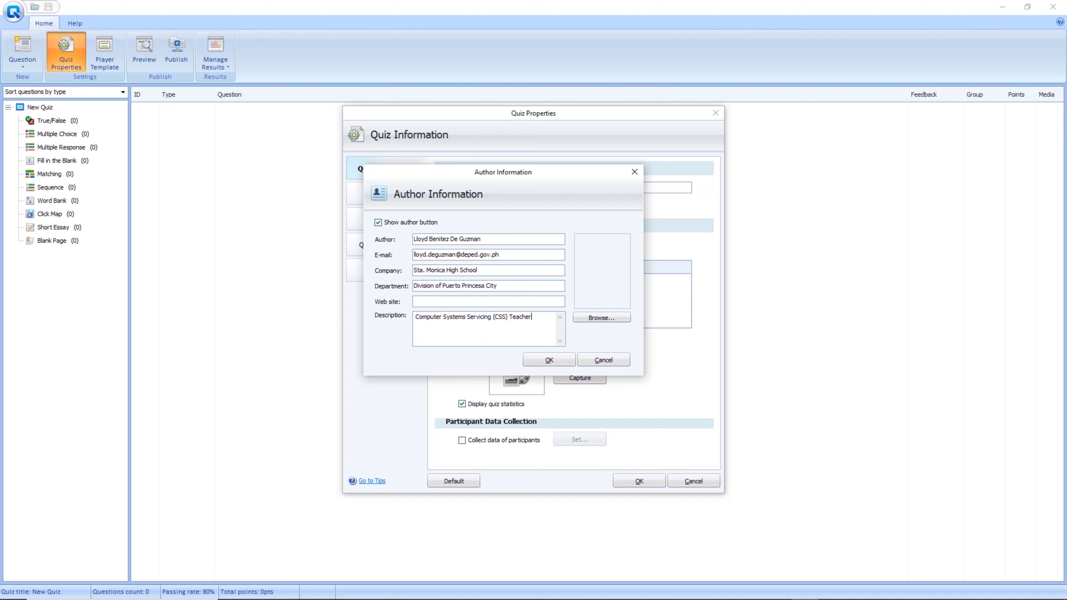
left_click(601, 318)
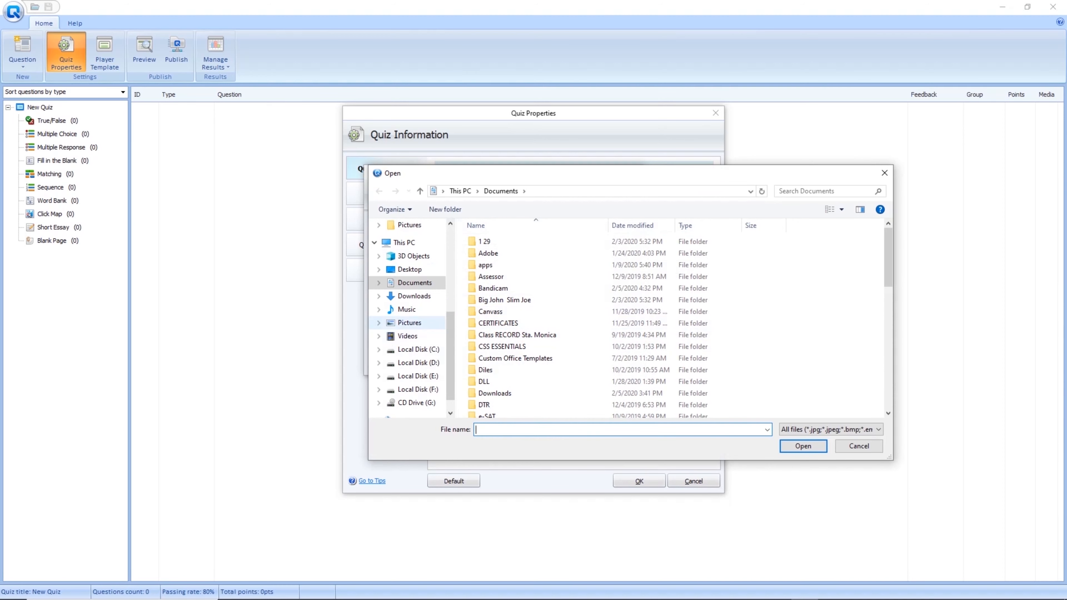
Pick a portrait photo from Pictures and attach it to the author details.
left_click(409, 323)
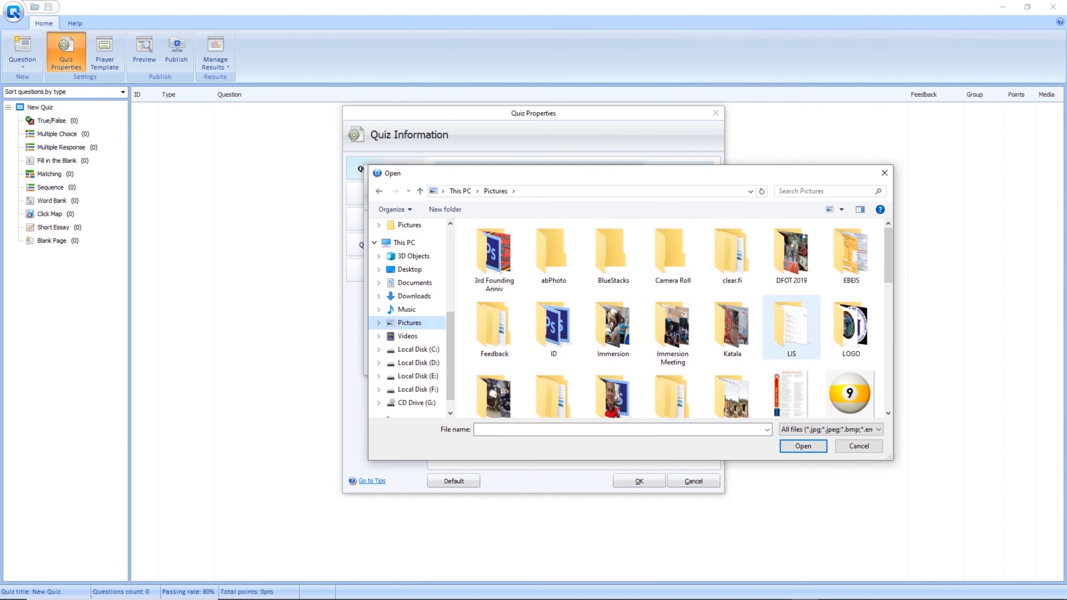
scroll(732, 319, "down", 5)
scroll(732, 319, "up", 4)
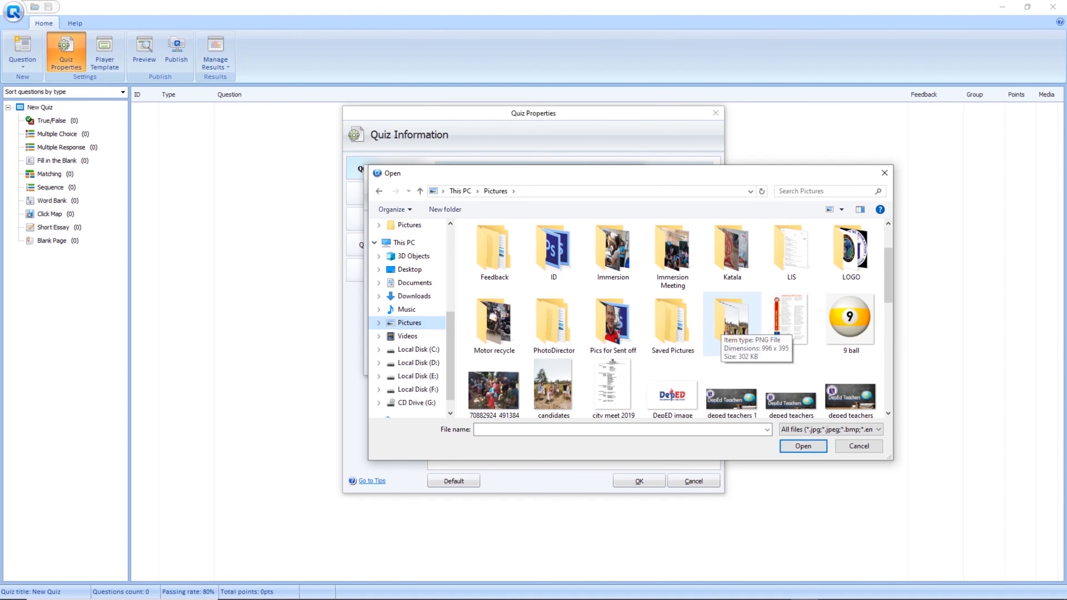
scroll(732, 327, "down", 6)
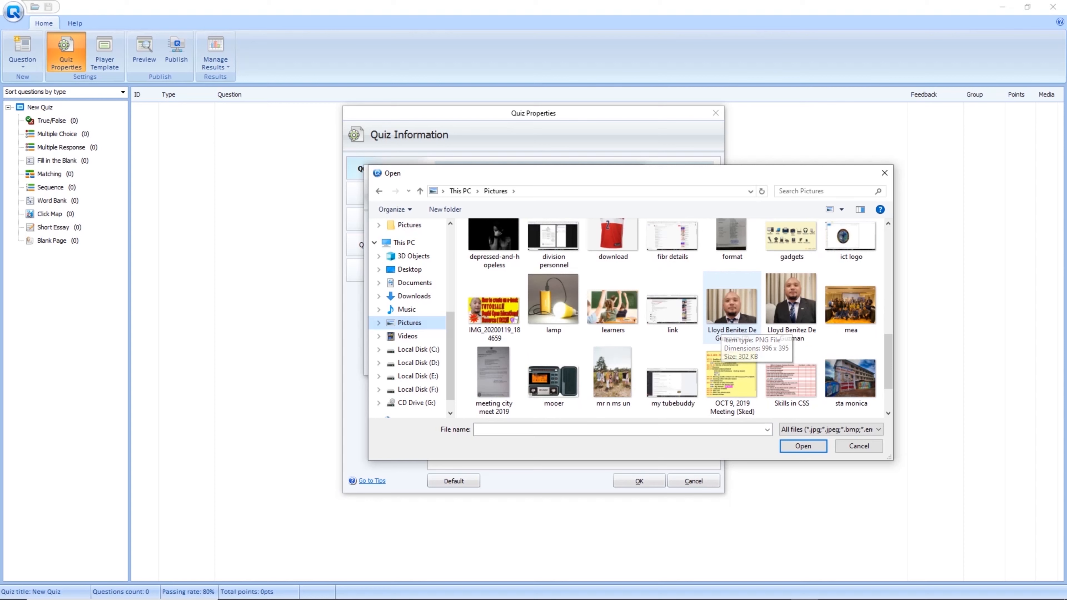
left_click(732, 311)
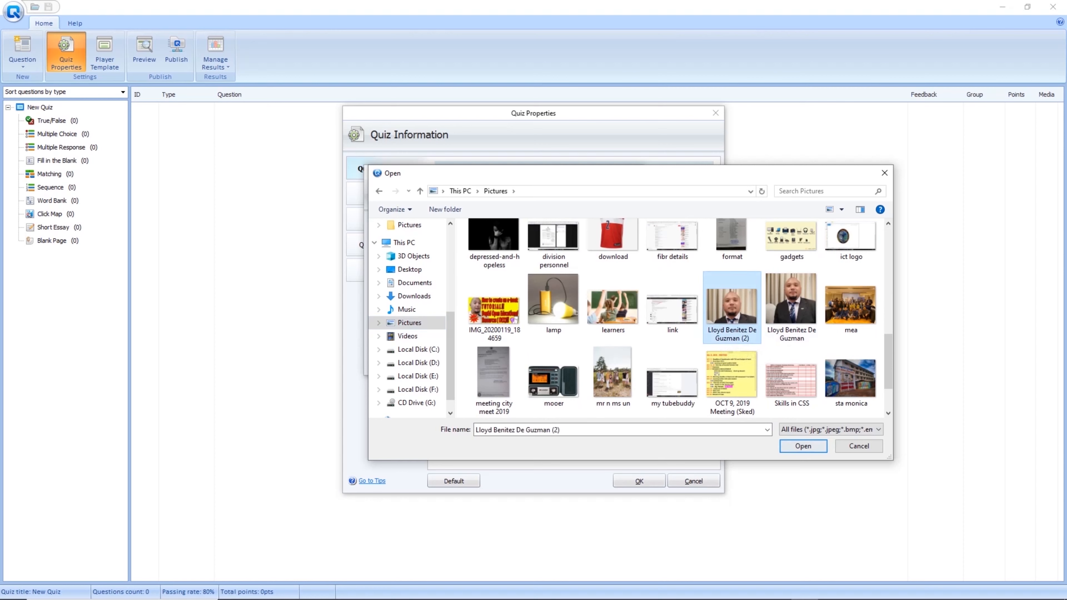
left_click(802, 446)
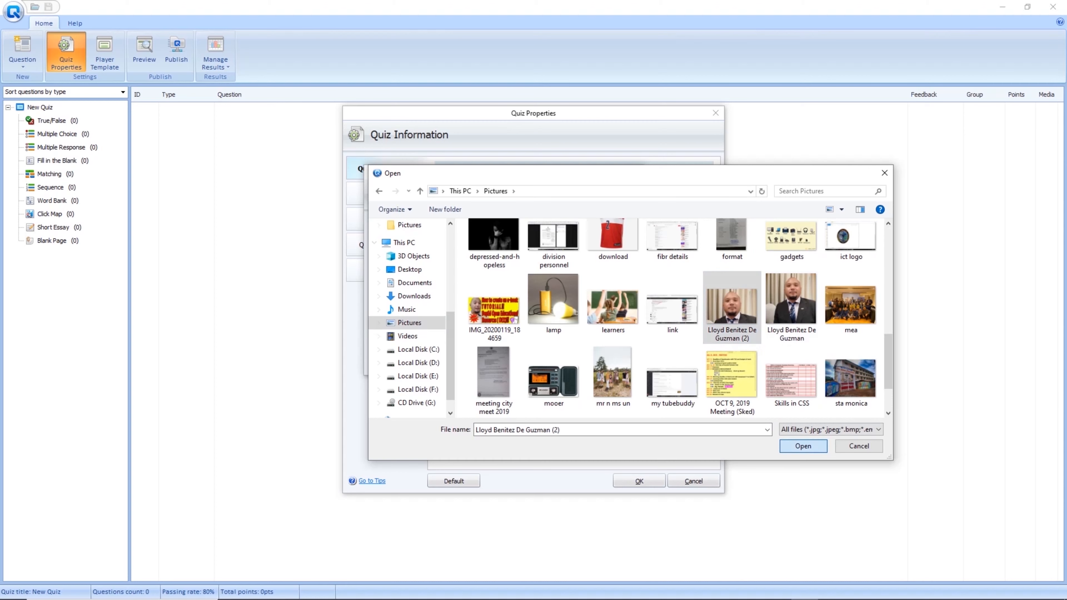
Replace it with a different author photo and confirm the author information.
left_click(601, 318)
left_click(601, 317)
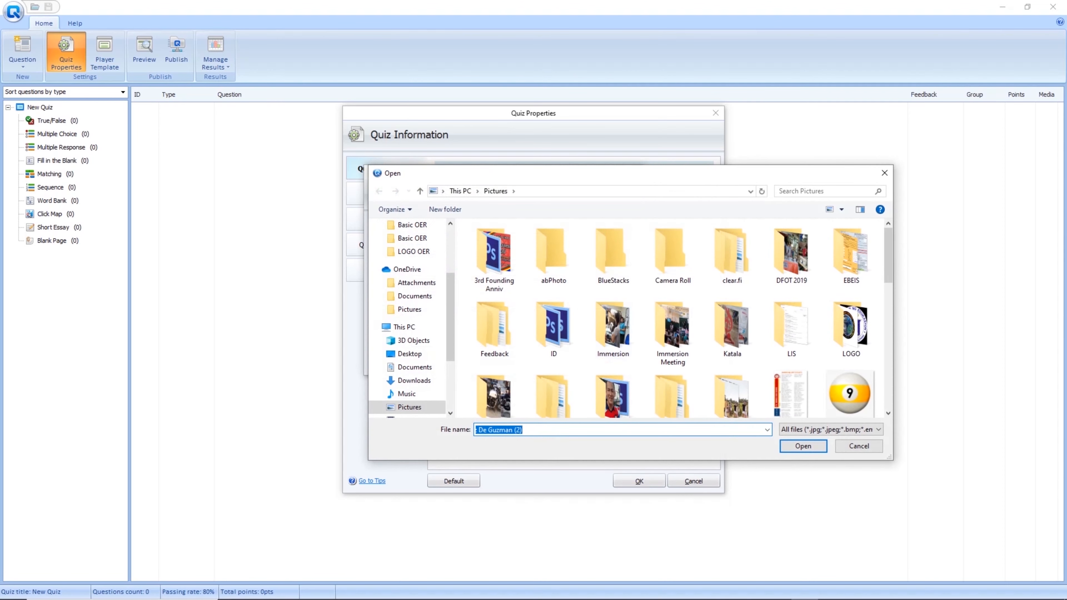
scroll(756, 319, "down", 10)
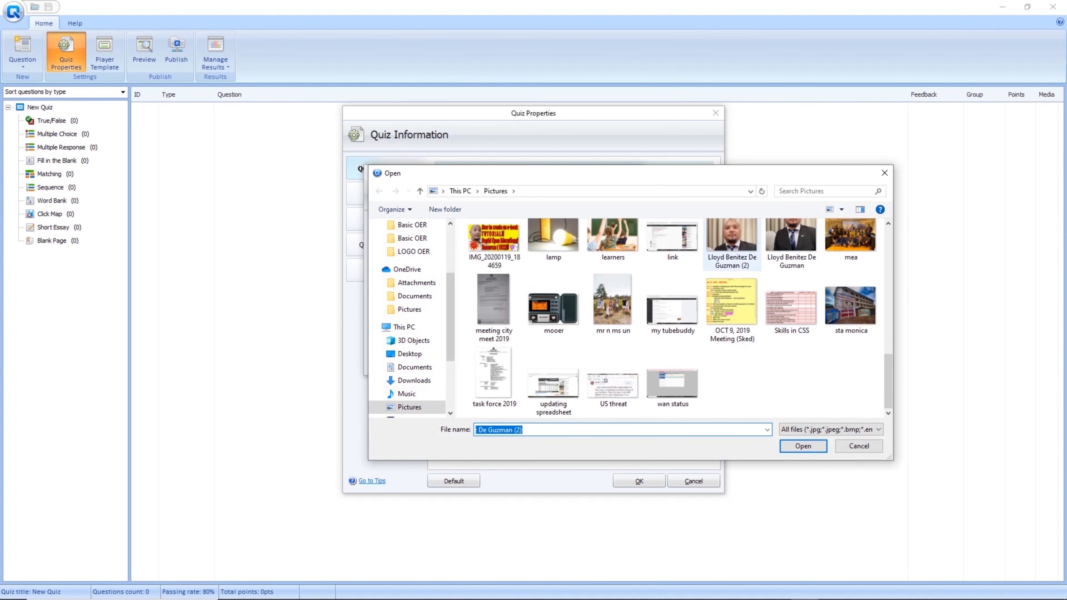
scroll(791, 306, "up", 1)
left_click(791, 252)
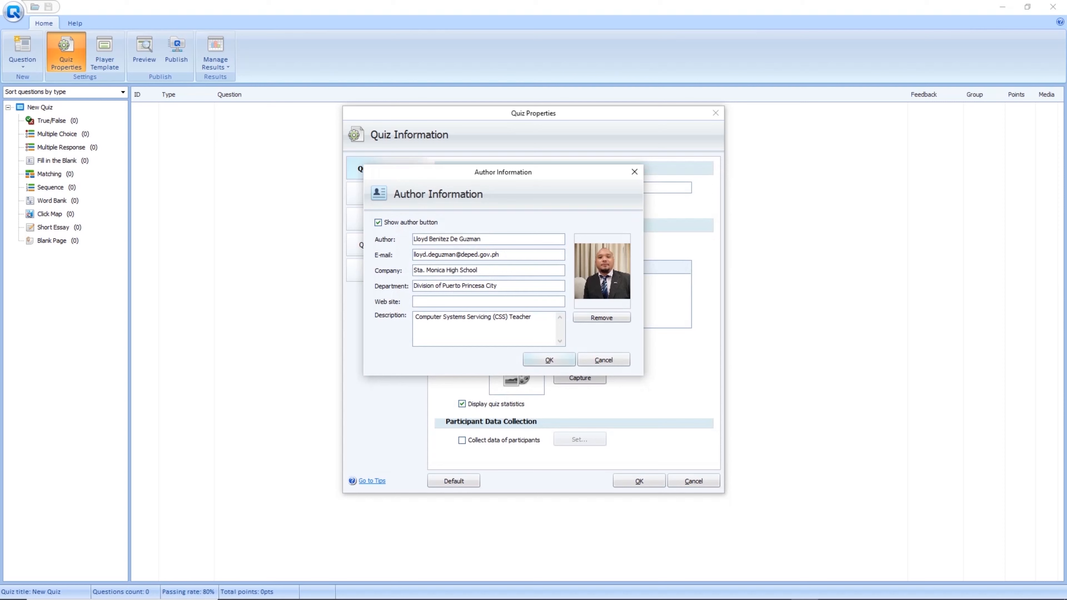
left_click(561, 360)
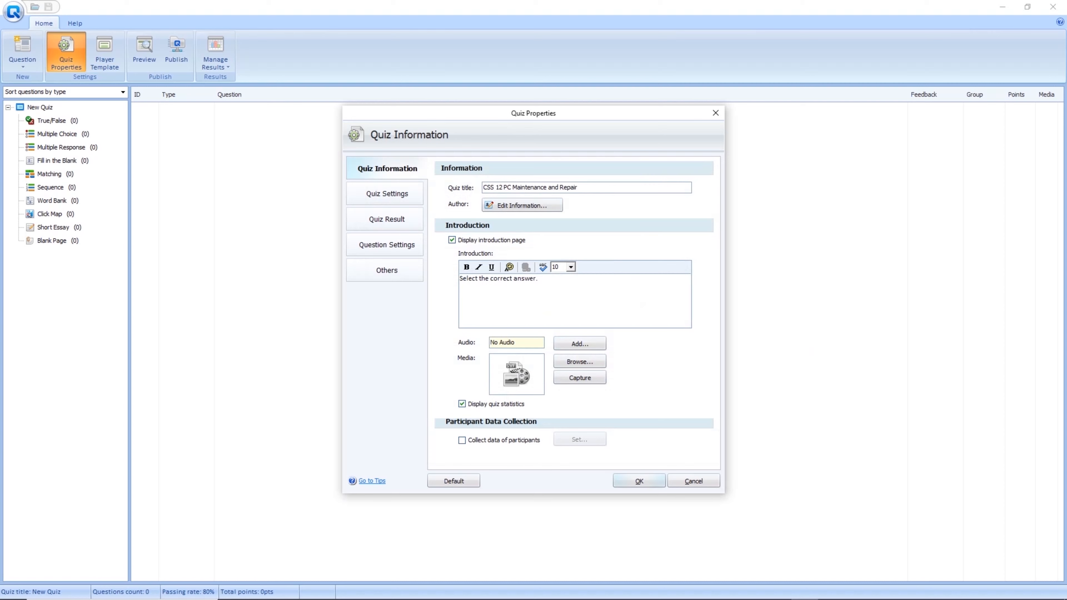
On Quiz Settings, turn off the time limit and toggle the random question option.
left_click(386, 194)
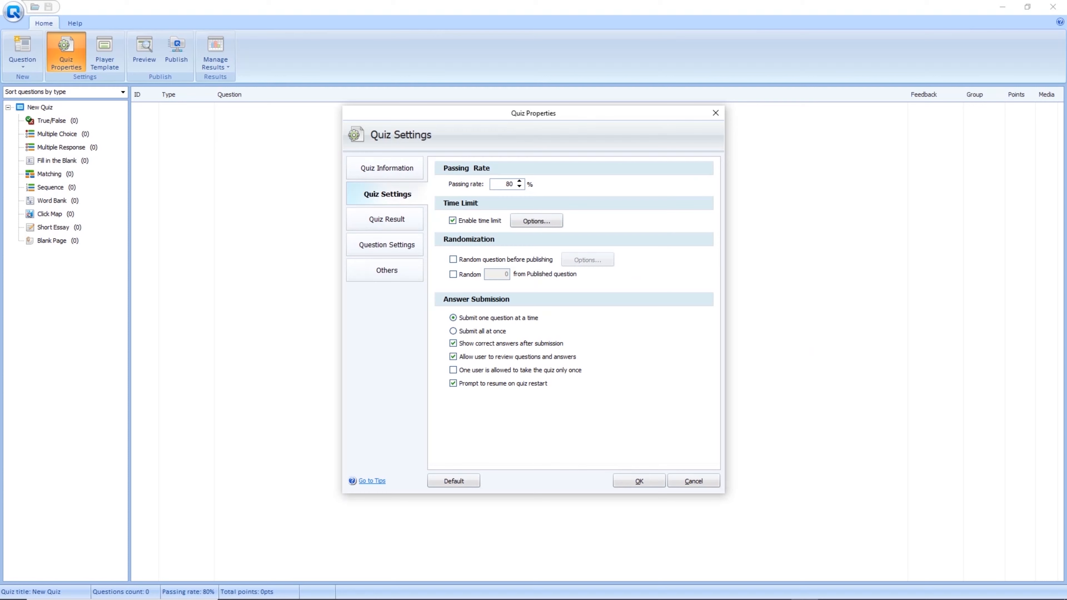
left_click(452, 220)
left_click(453, 259)
left_click(453, 259)
Change the passing message to 'Keep up the good work!' at font size 10.
left_click(387, 219)
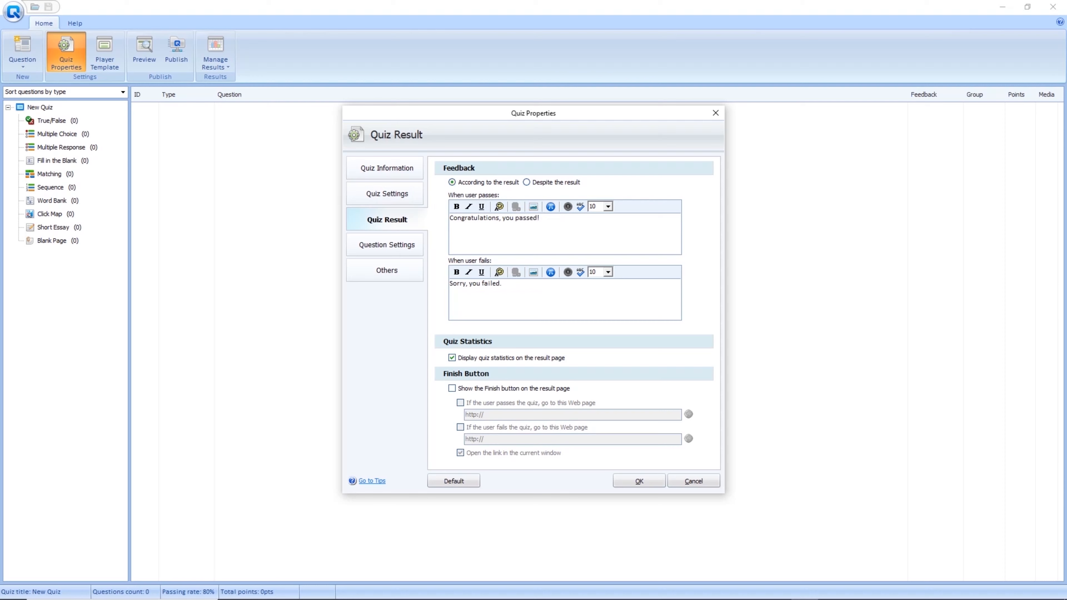
mouse_move(449, 218)
left_mouse_down()
mouse_move(543, 218)
mouse_move(449, 218)
left_mouse_up()
left_click(542, 218)
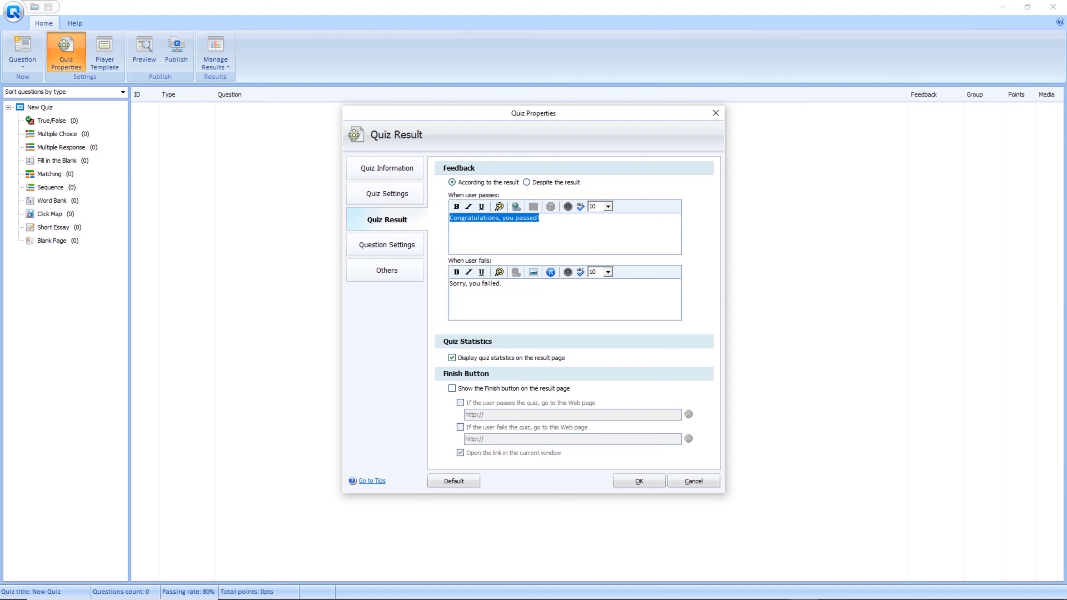
type("Magaling!")
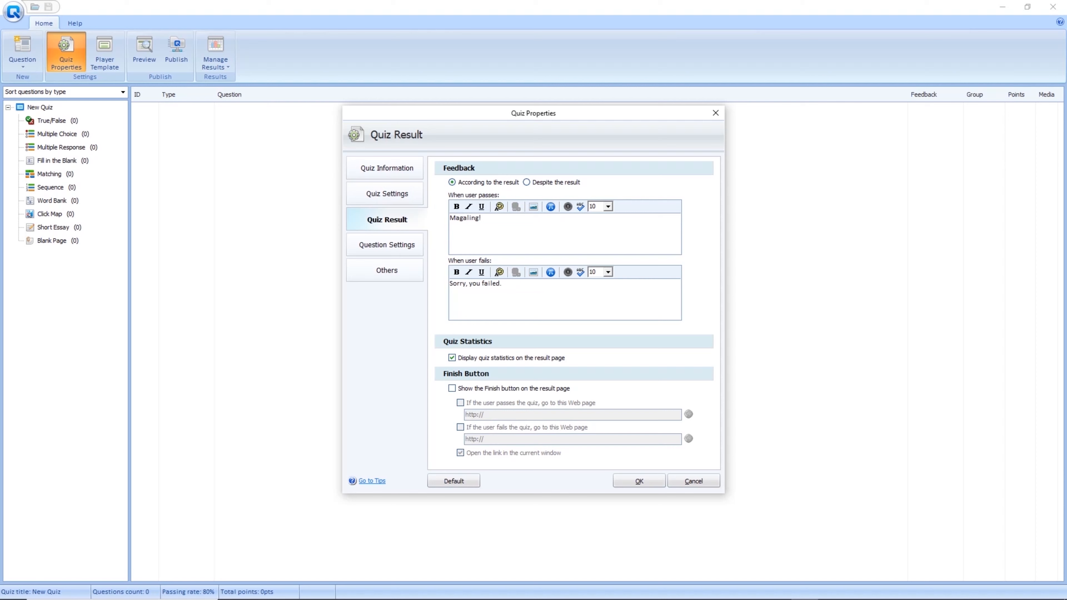
key("BackSpace")
key("BackSpace")
key("BackSpace")
key("BackSpace")
key("BackSpace")
key("BackSpace")
key("BackSpace")
key("BackSpace")
key("BackSpace")
type("Keep up the good work!")
left_click(608, 207)
left_click_drag(608, 245, 609, 243)
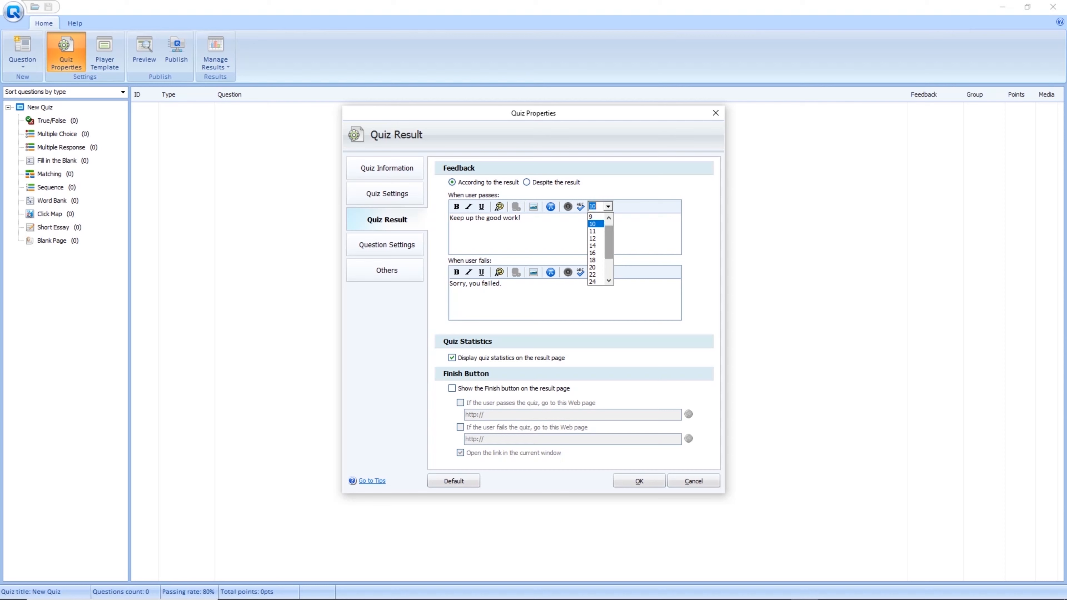
left_click(608, 206)
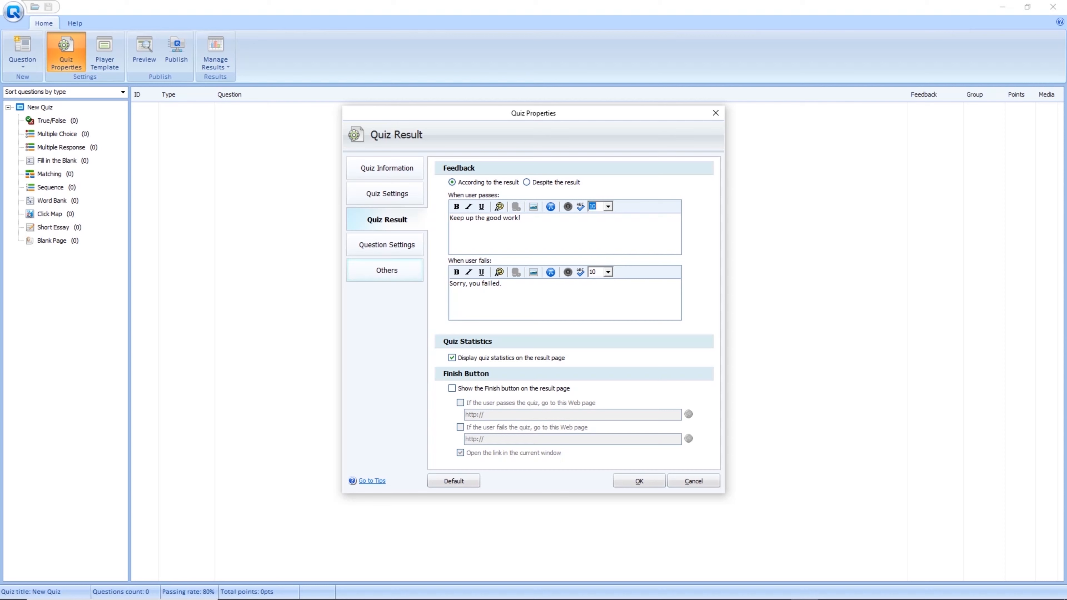
Set the failing message to 'Sorry, you failed.' and keep quiz statistics shown.
left_click(502, 284)
left_click_drag(449, 284, 503, 285)
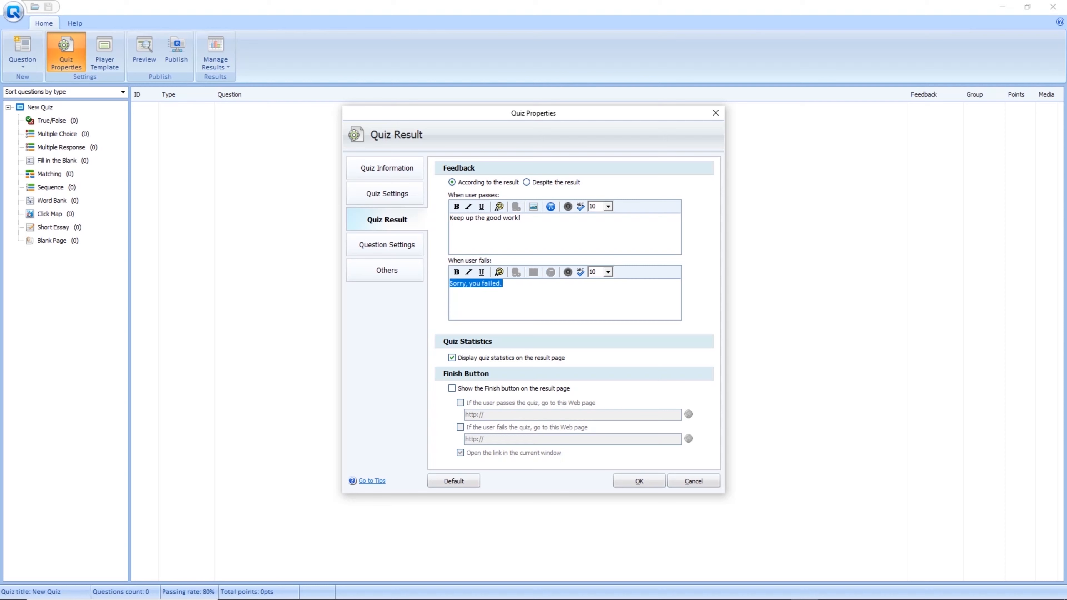
key("End")
key("BackSpace")
key("BackSpace")
key("BackSpace")
key("BackSpace")
key("BackSpace")
key("BackSpace")
key("BackSpace")
key("BackSpace")
key("BackSpace")
key("BackSpace")
key("BackSpace")
key("BackSpace")
key("BackSpace")
key("BackSpace")
key("BackSpace")
key("BackSpace")
key("BackSpace")
key("BackSpace")
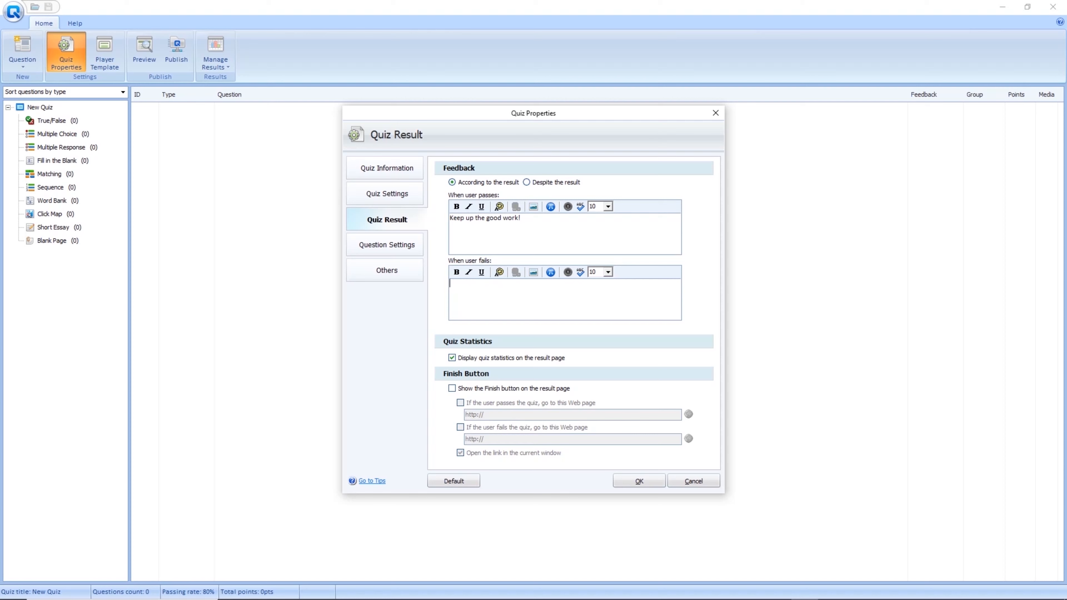
type("Magara")
key("BackSpace")
key("BackSpace")
key("BackSpace")
type("-aral")
key("BackSpace")
key("BackSpace")
key("BackSpace")
key("BackSpace")
key("BackSpace")
key("BackSpace")
key("BackSpace")
key("BackSpace")
key("BackSpace")
type("Sorry, you failed.")
left_click(451, 358)
left_click_drag(450, 218, 524, 219)
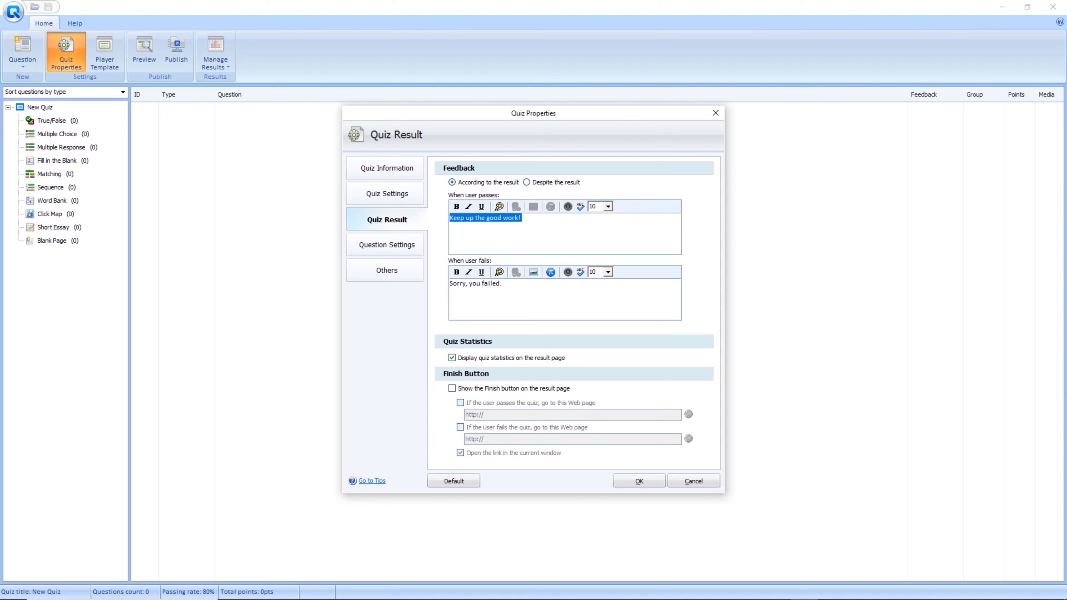
left_click(545, 225)
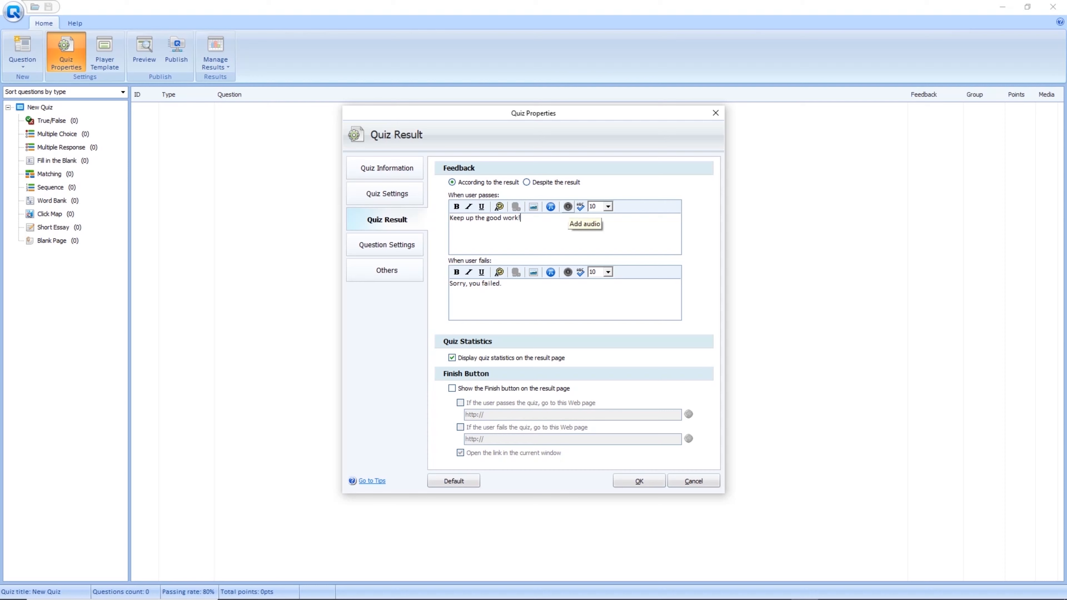
left_click(567, 207)
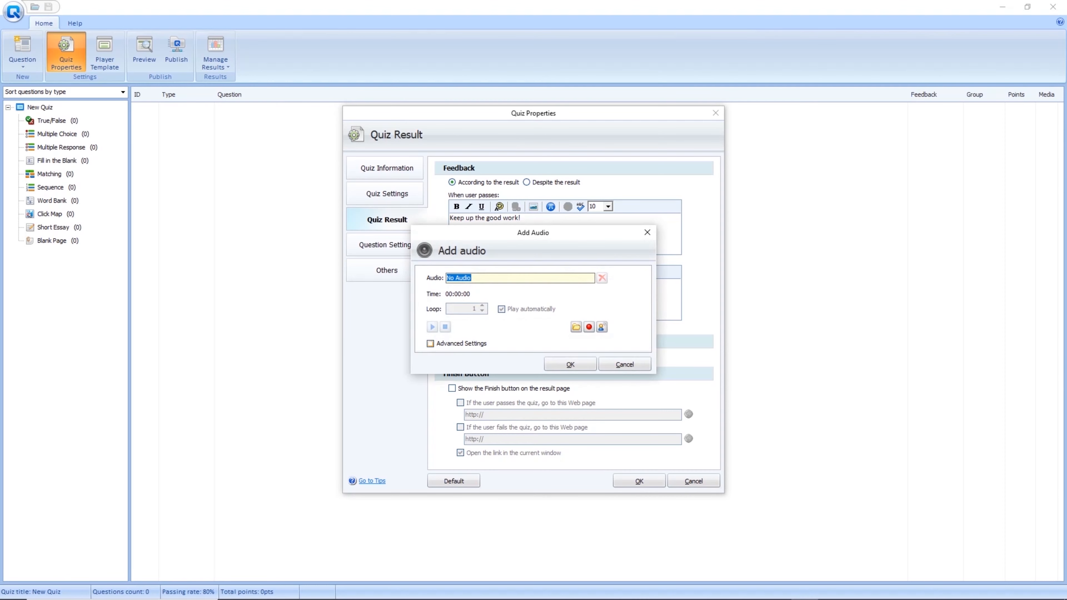
left_click(589, 327)
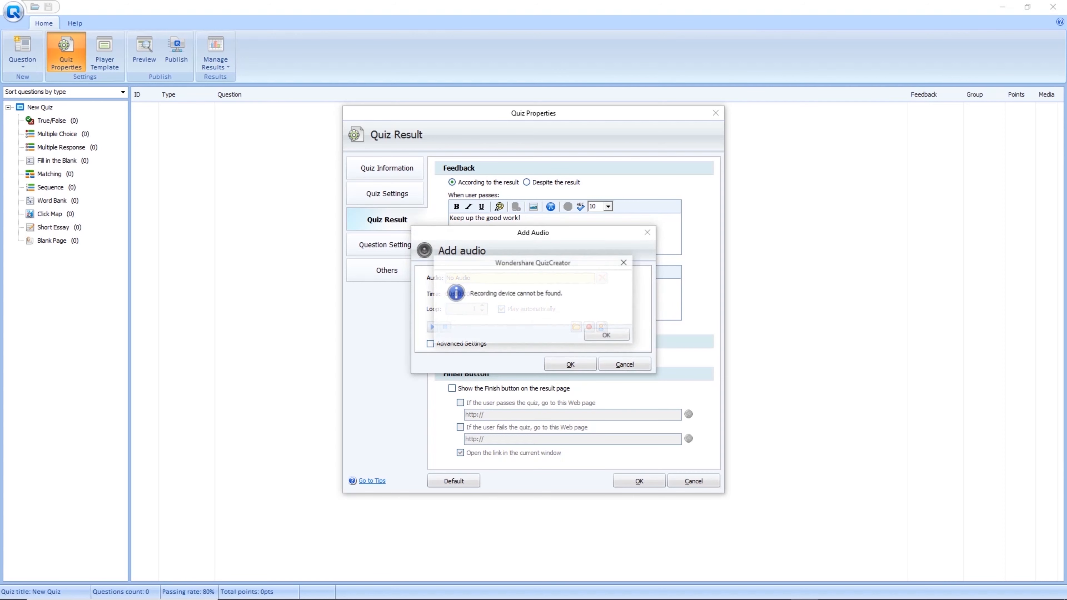
key("Return")
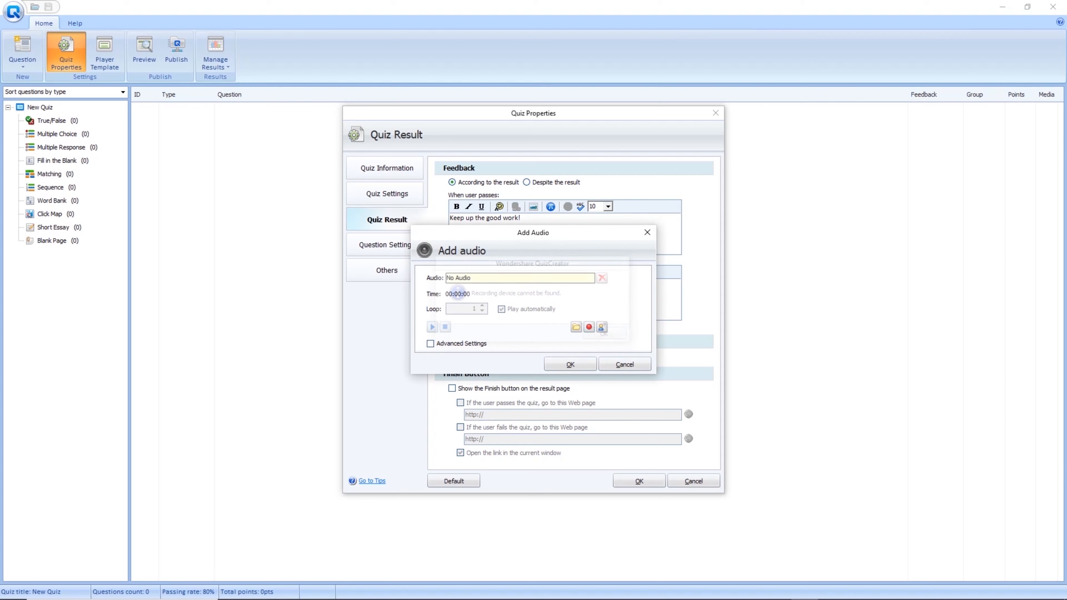
left_click(589, 326)
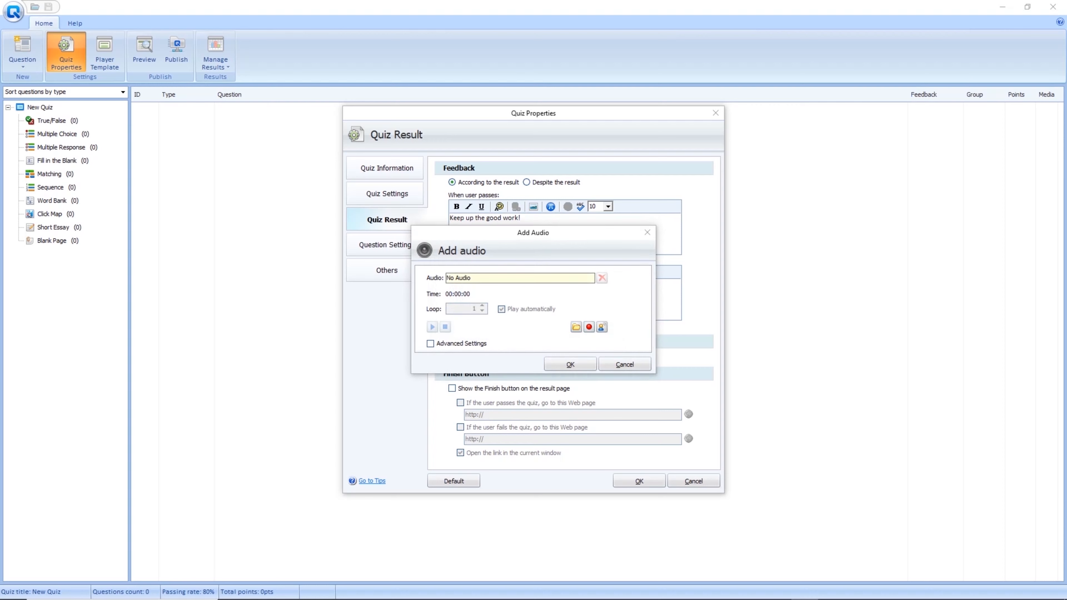
key("Return")
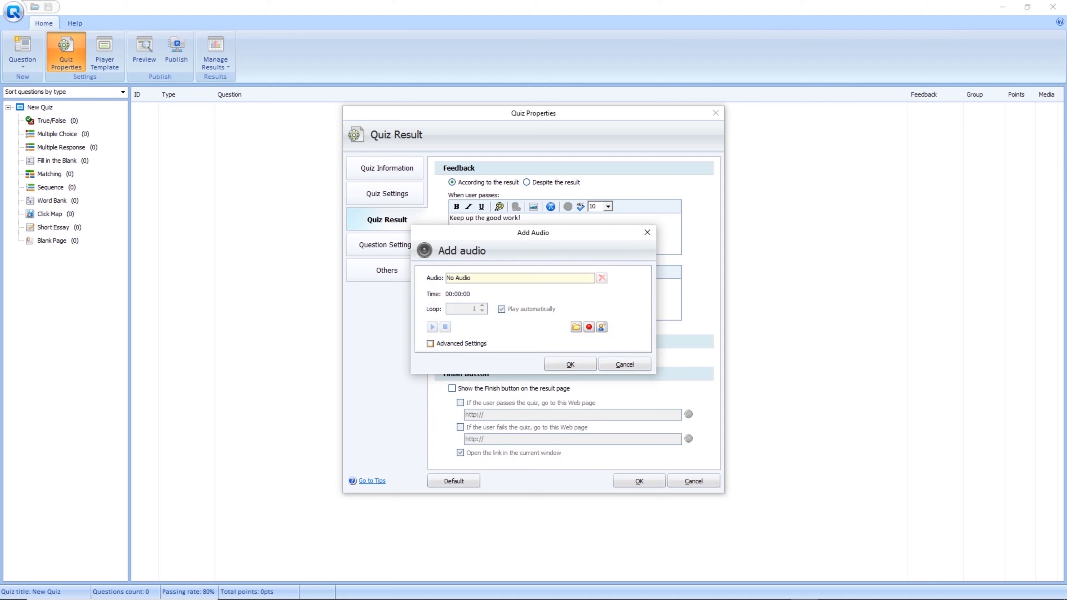
left_click(430, 344)
left_click(430, 344)
left_click(625, 364)
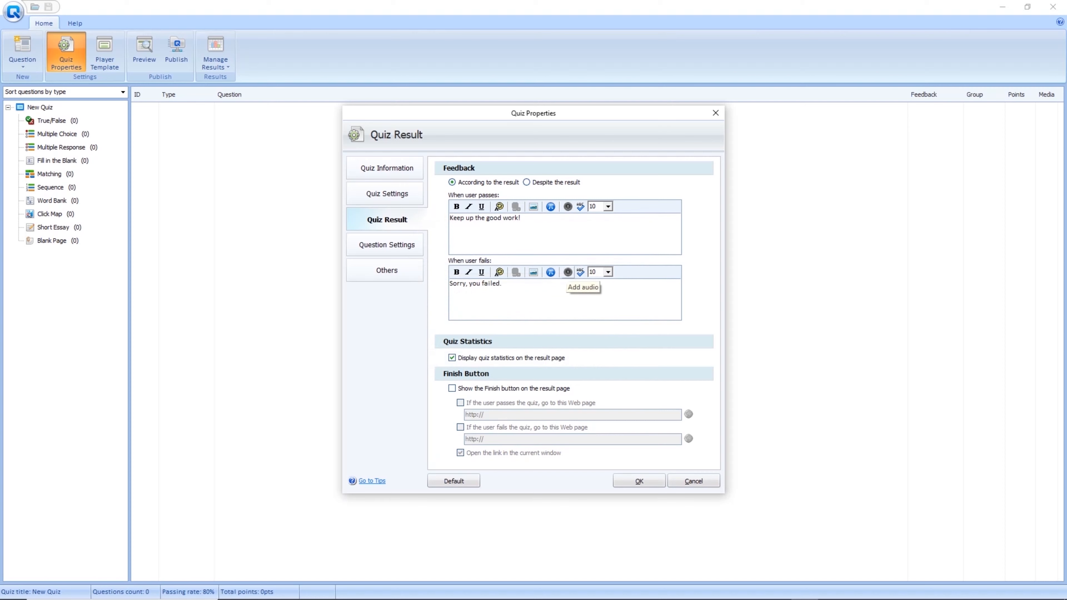
left_click(567, 272)
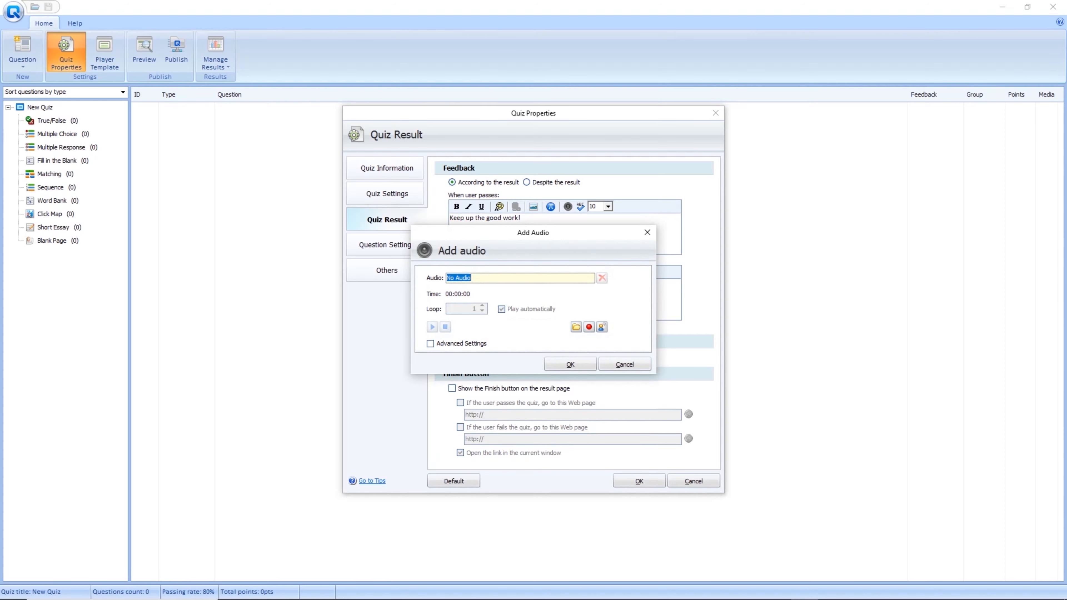
left_click(589, 327)
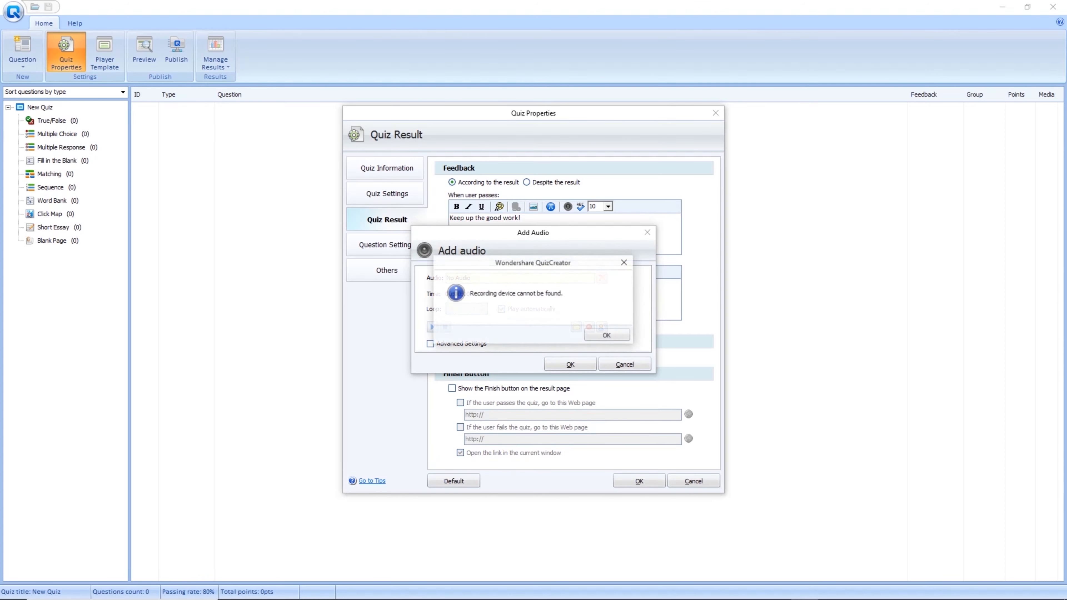
key("Return")
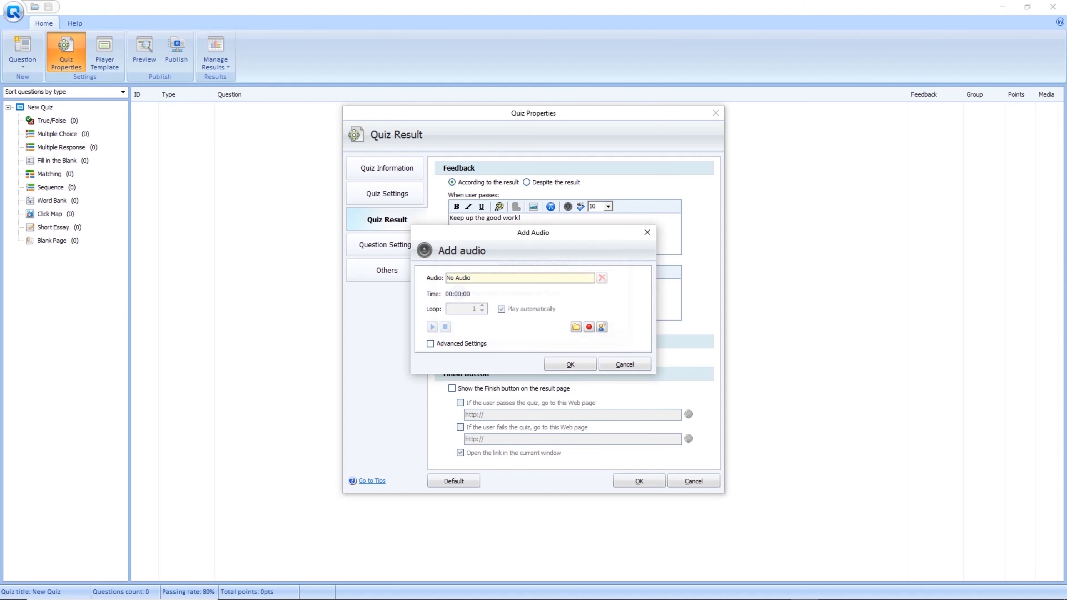
left_click(625, 365)
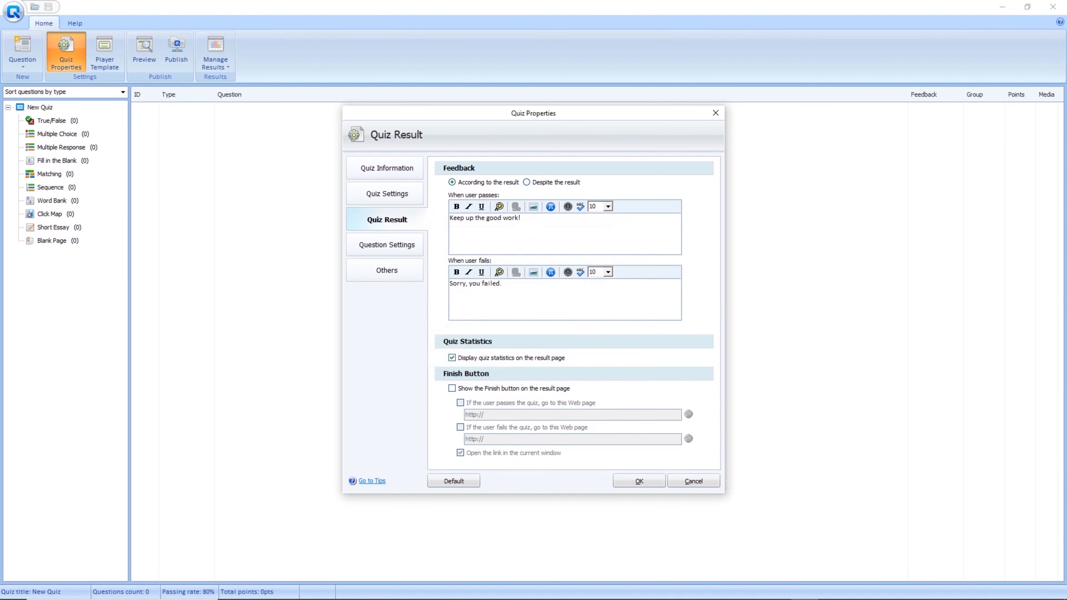
Load whoosh.mp3 from Downloads as the passing message's audio and confirm it.
left_click(568, 206)
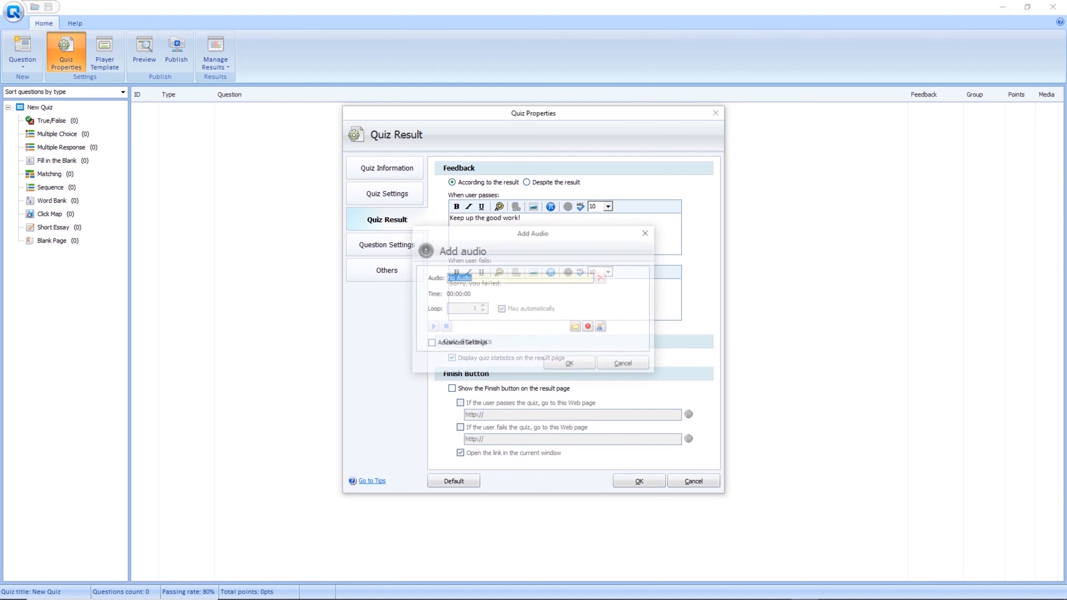
left_click(576, 327)
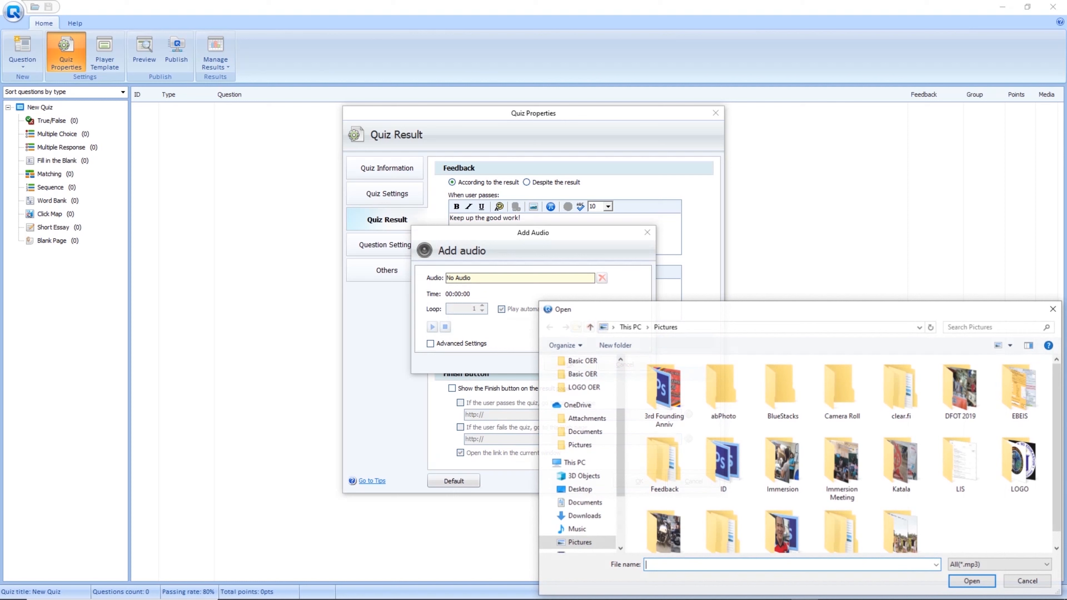
left_click_drag(665, 311, 429, 148)
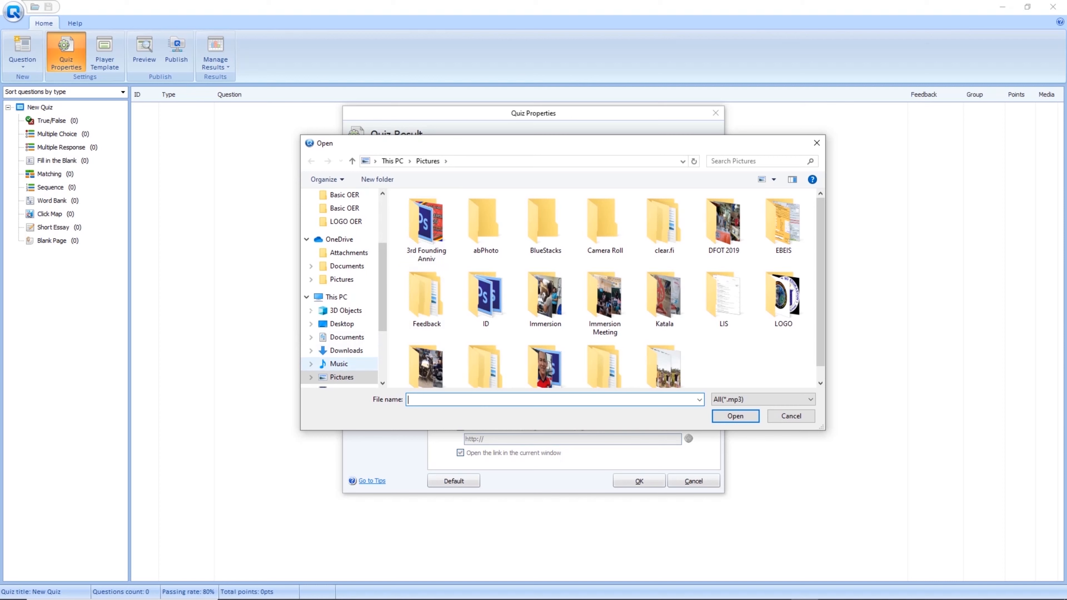
left_click(339, 363)
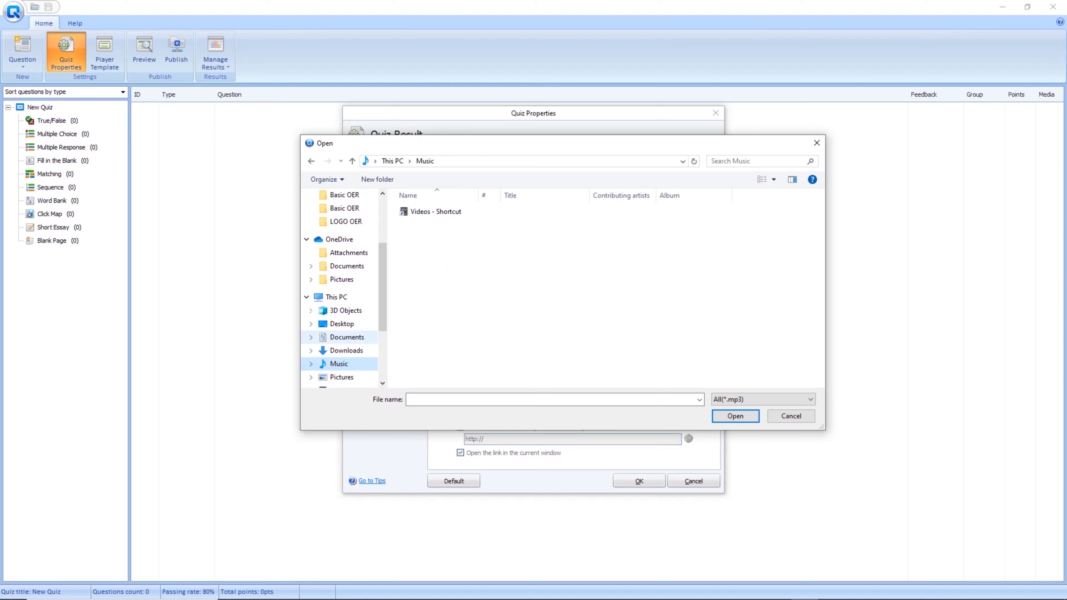
left_click(346, 350)
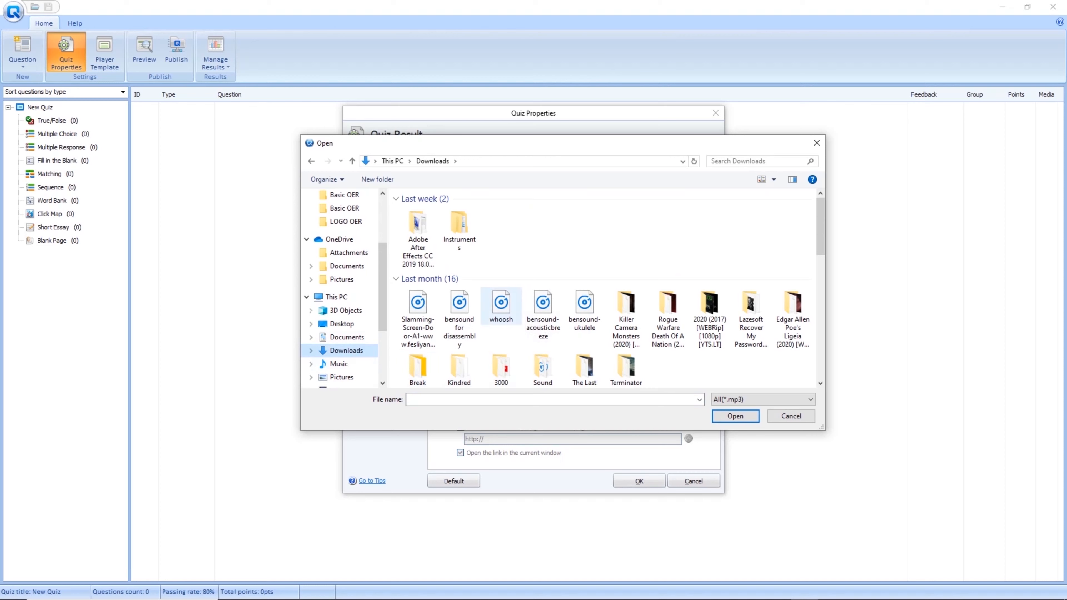
left_click(501, 306)
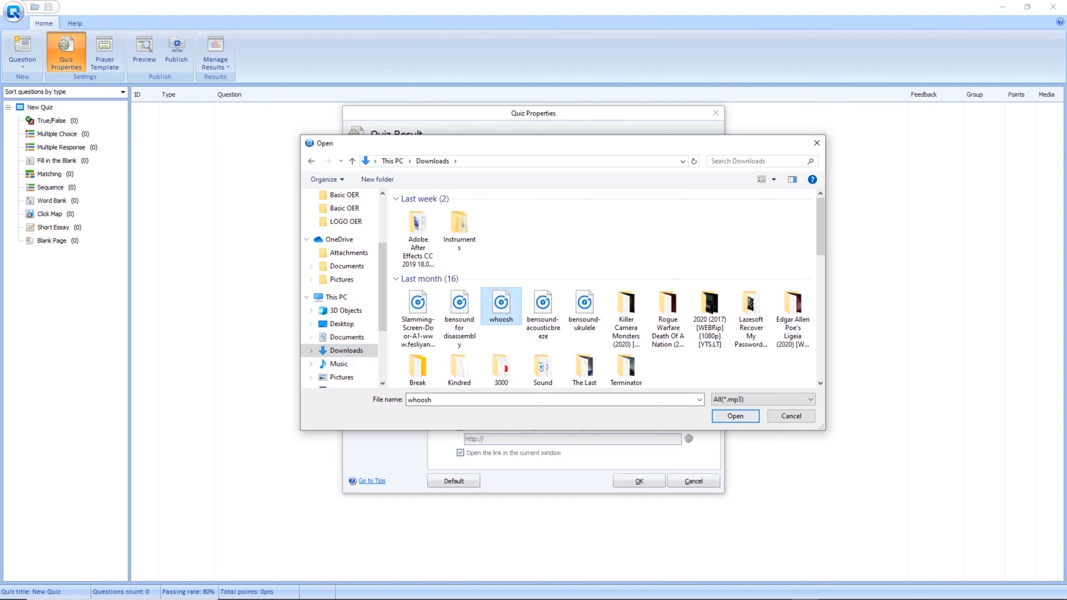
left_click(735, 415)
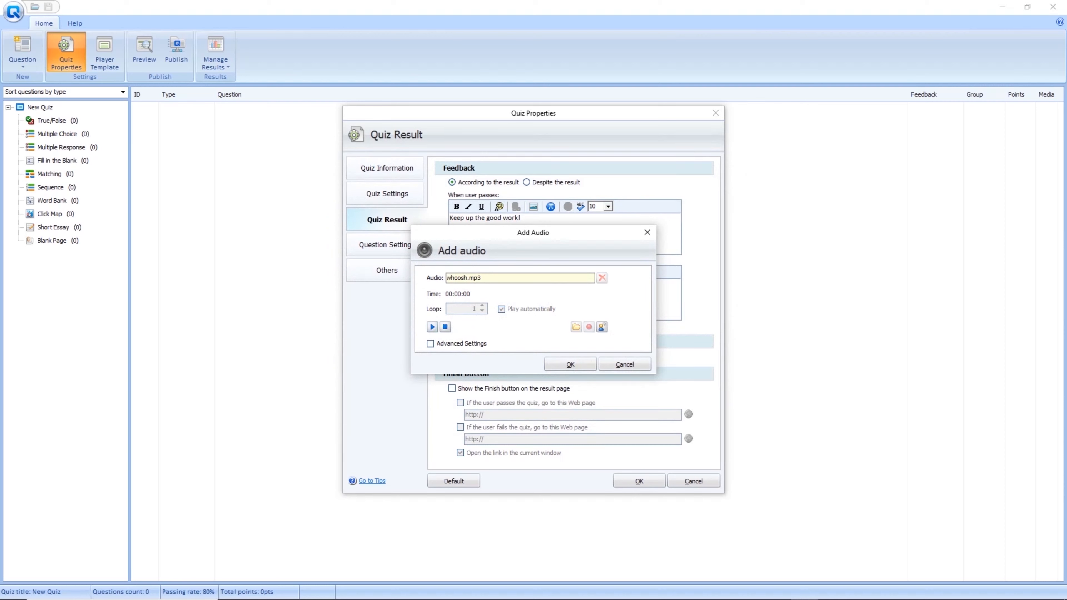
key("Return")
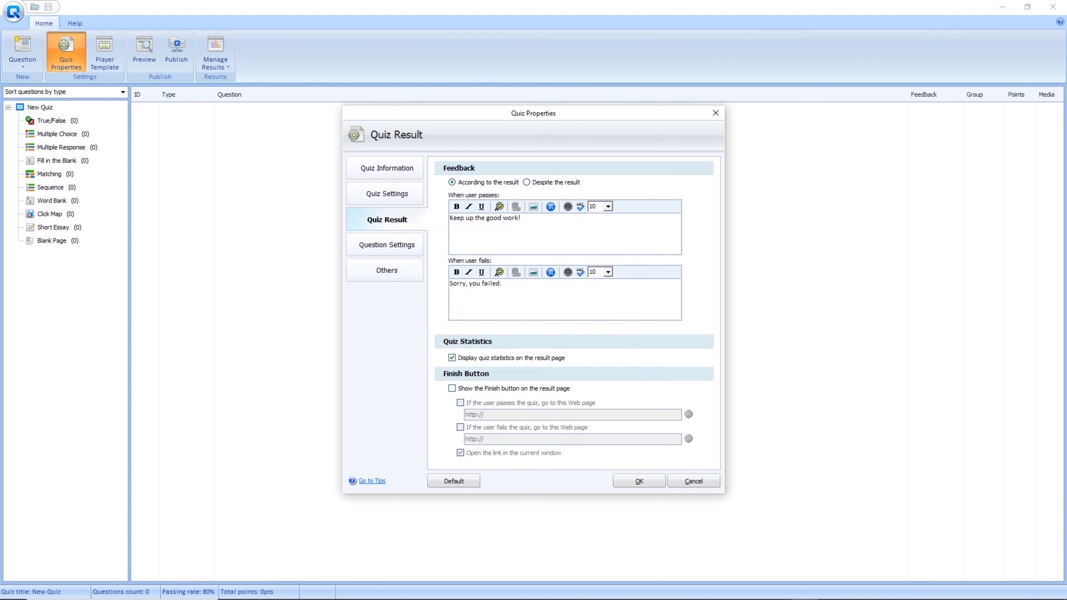
Add the bensound for disassembly.mp3 track to the fail message, previewing it before confirming.
left_click(567, 206)
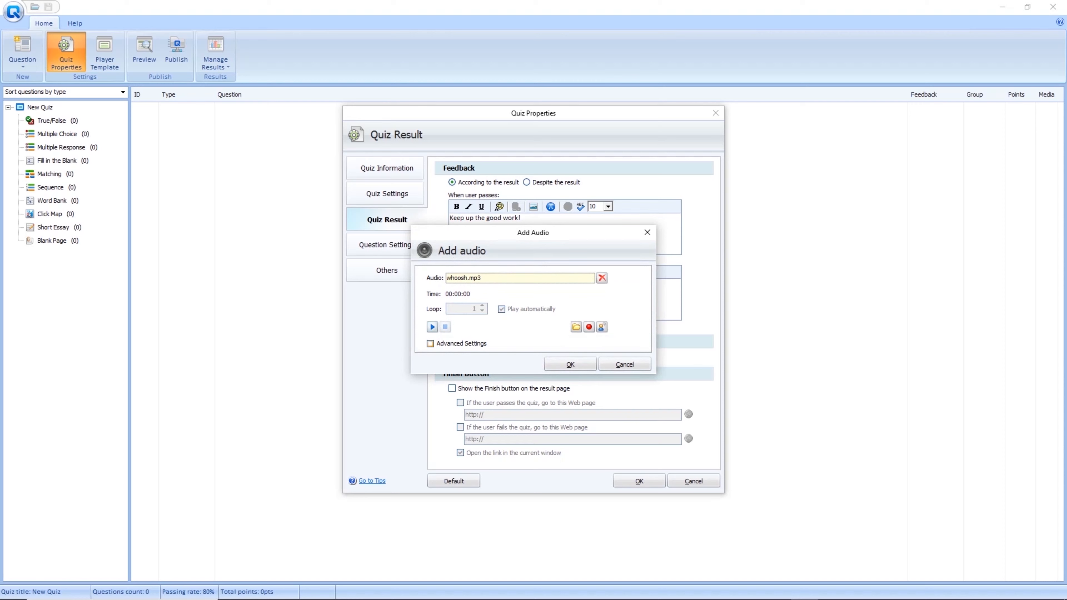
left_click(624, 364)
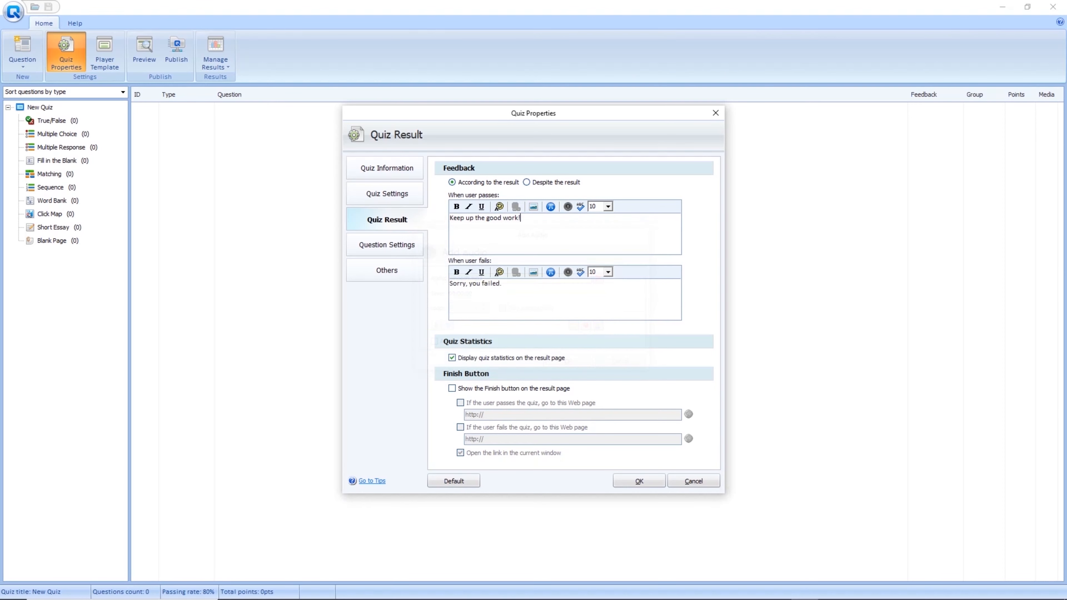
left_click(568, 272)
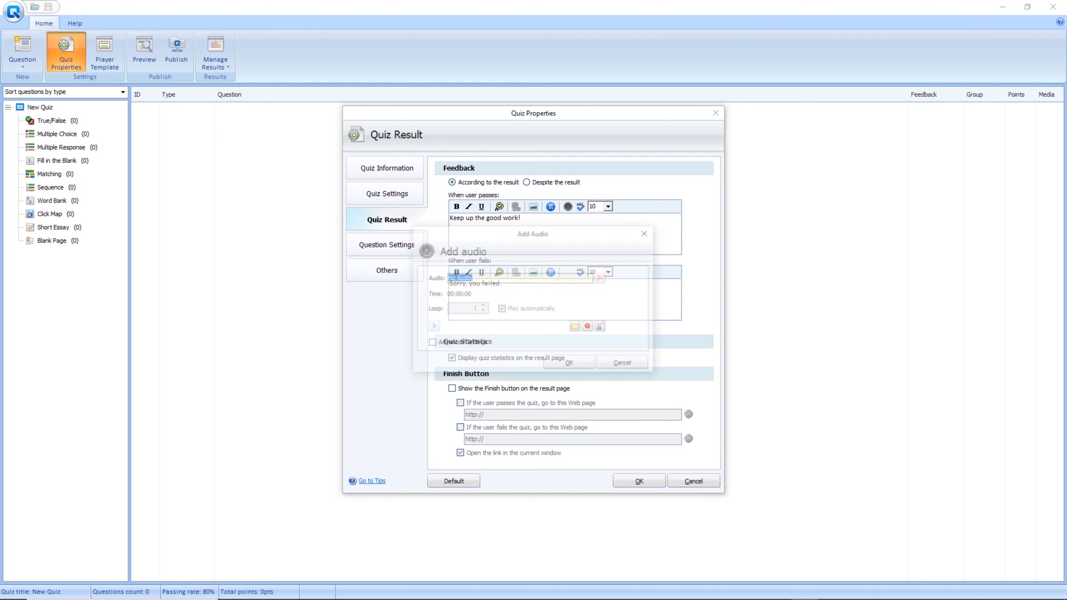
left_click(576, 326)
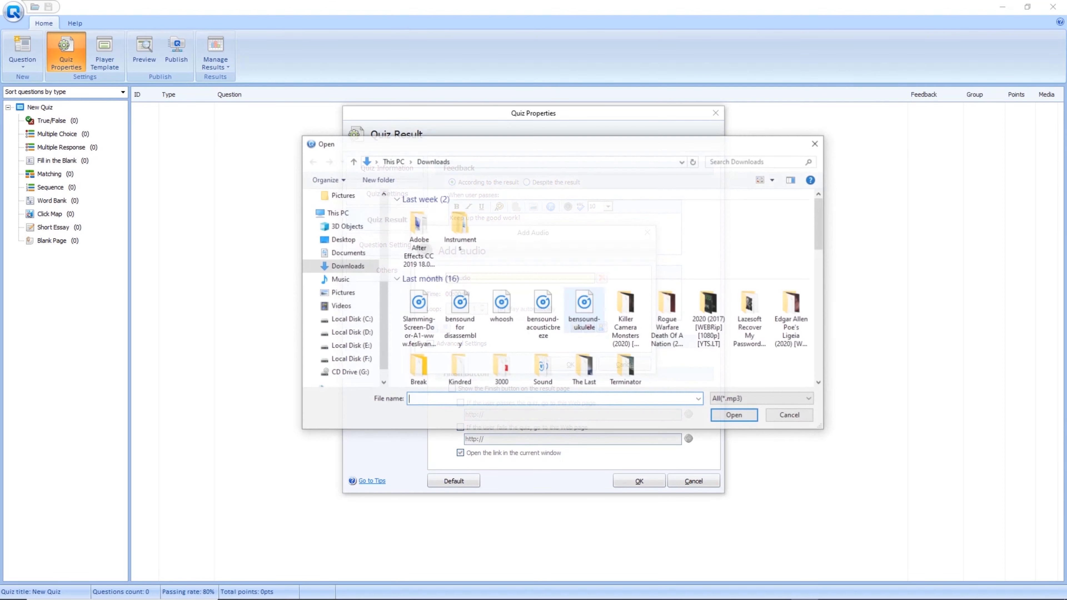
left_click(460, 318)
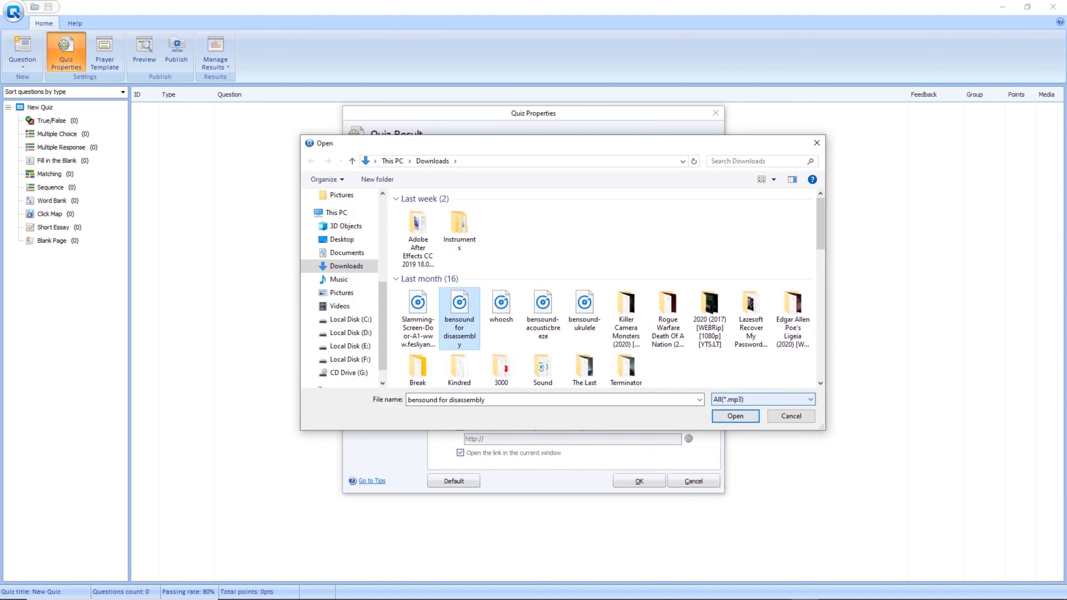
left_click(735, 415)
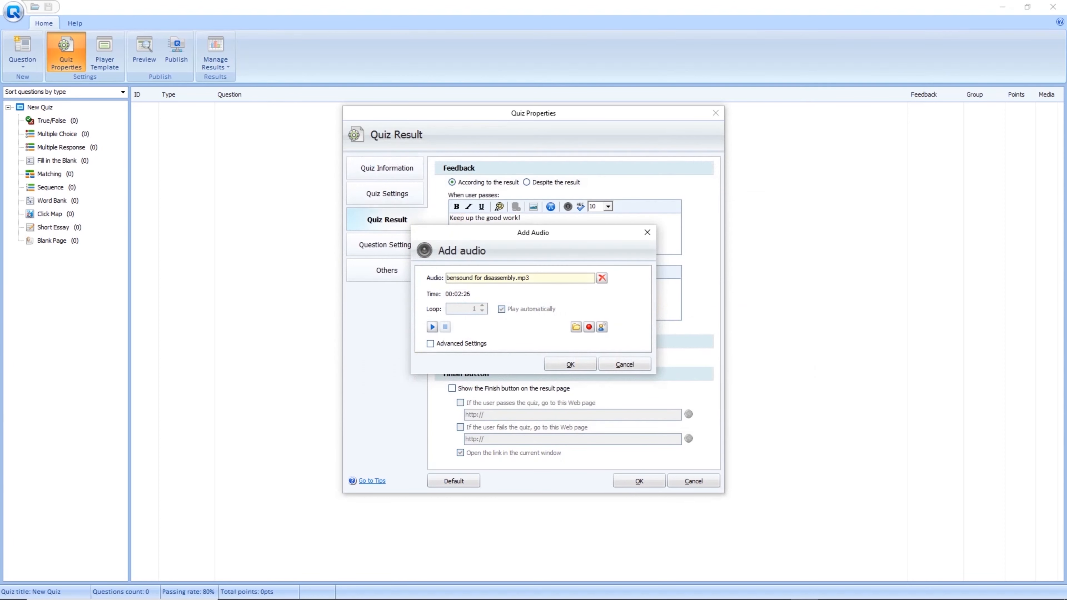
left_click(432, 327)
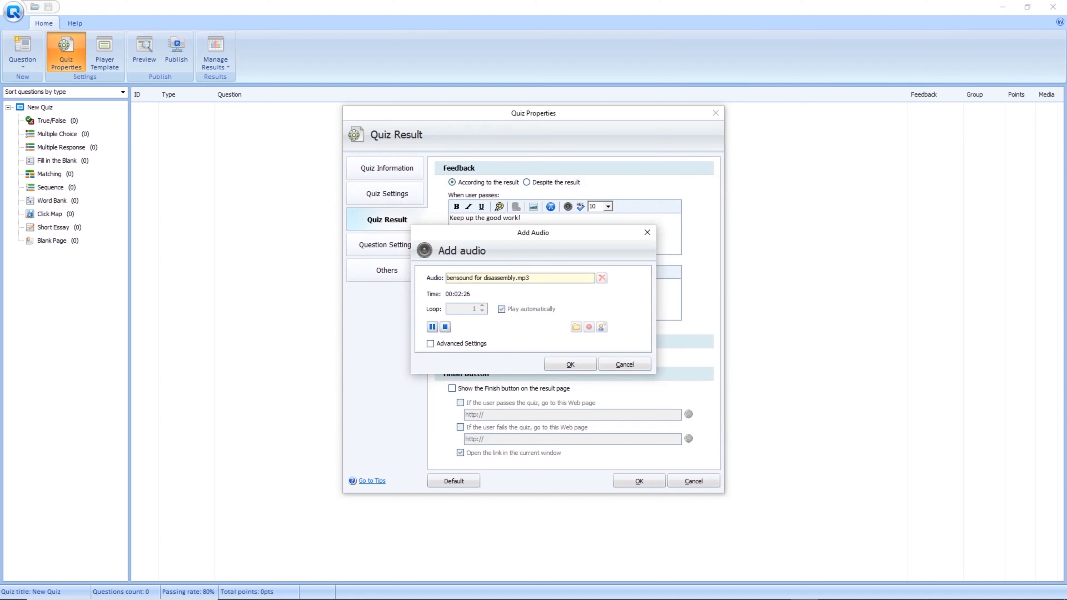
left_click(570, 364)
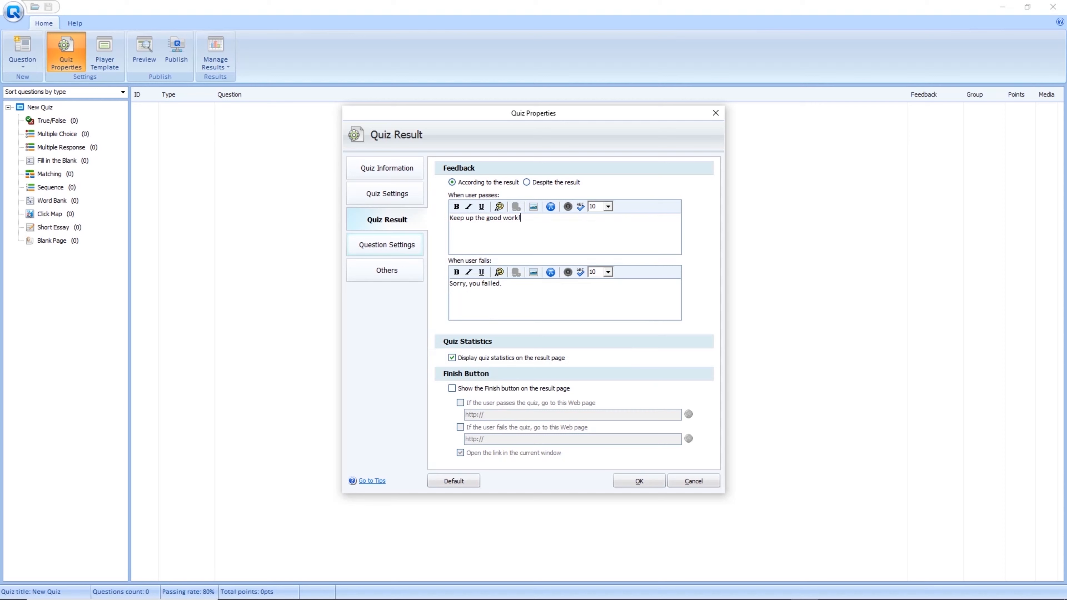
left_click(387, 245)
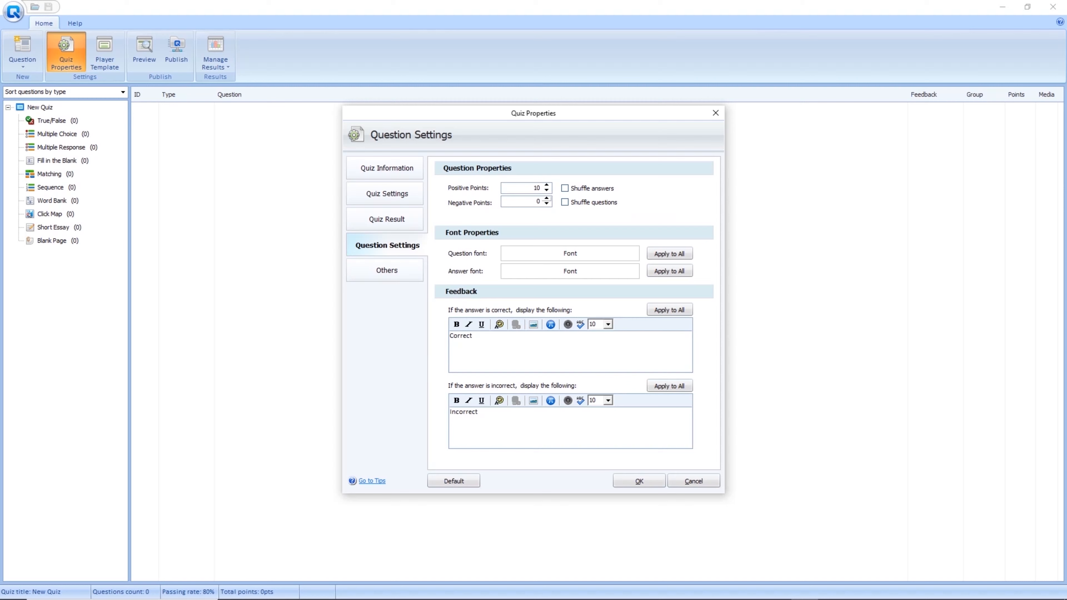
Leave answer shuffling off and set the question font to Century Gothic, size 20.
left_click(565, 188)
left_click(565, 188)
left_click(570, 253)
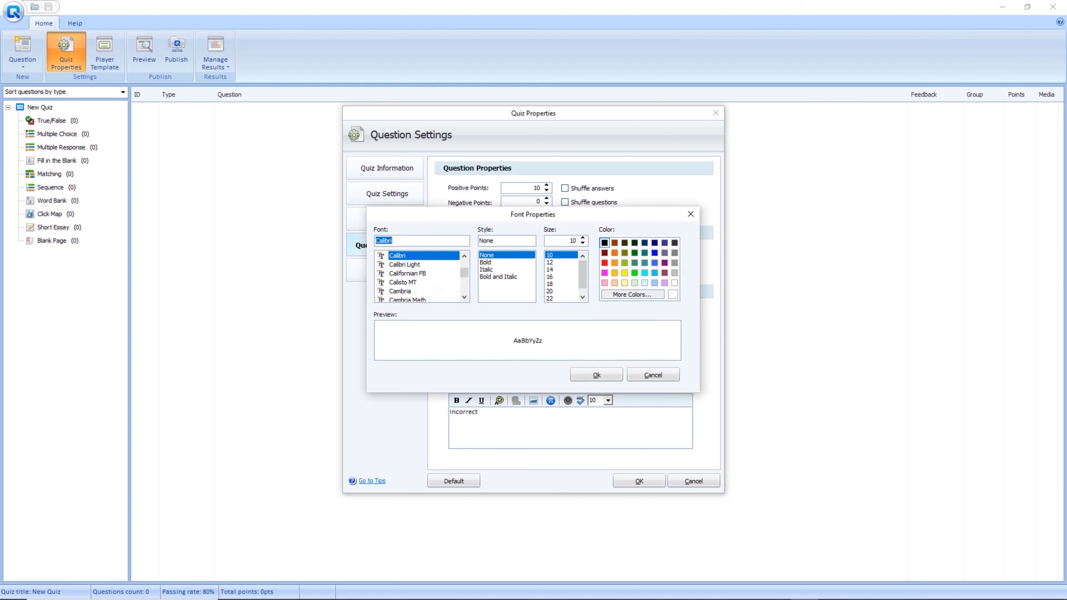
type("century")
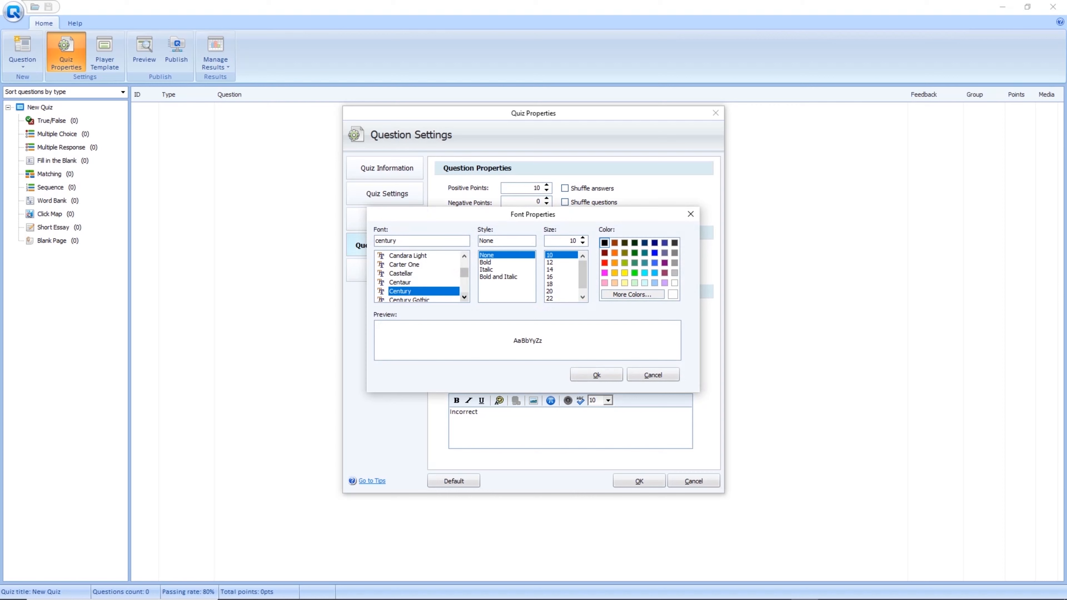
left_click(465, 297)
left_click(409, 291)
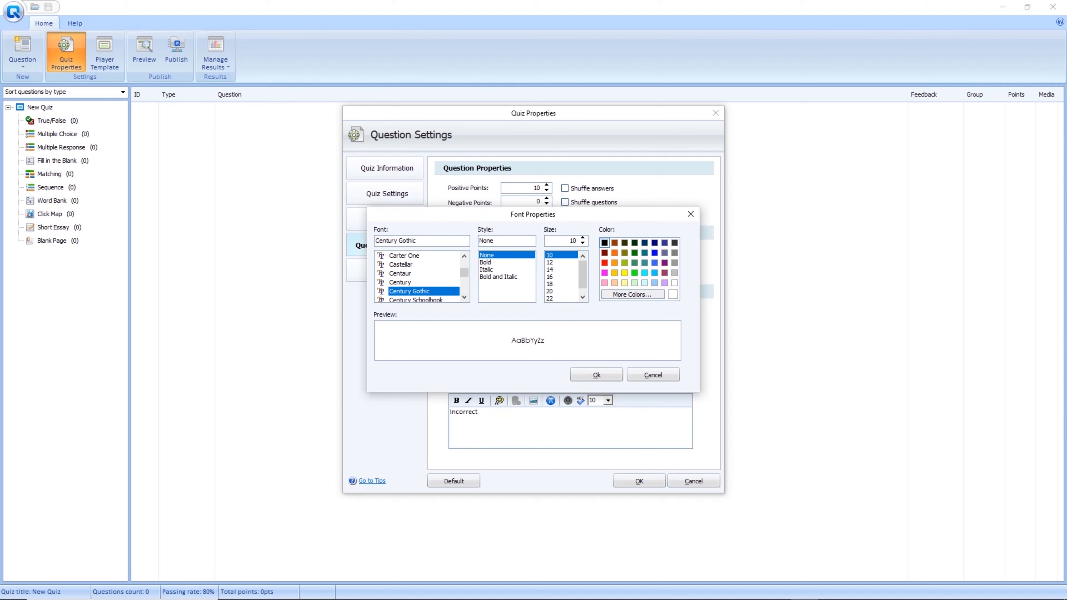
left_click(549, 291)
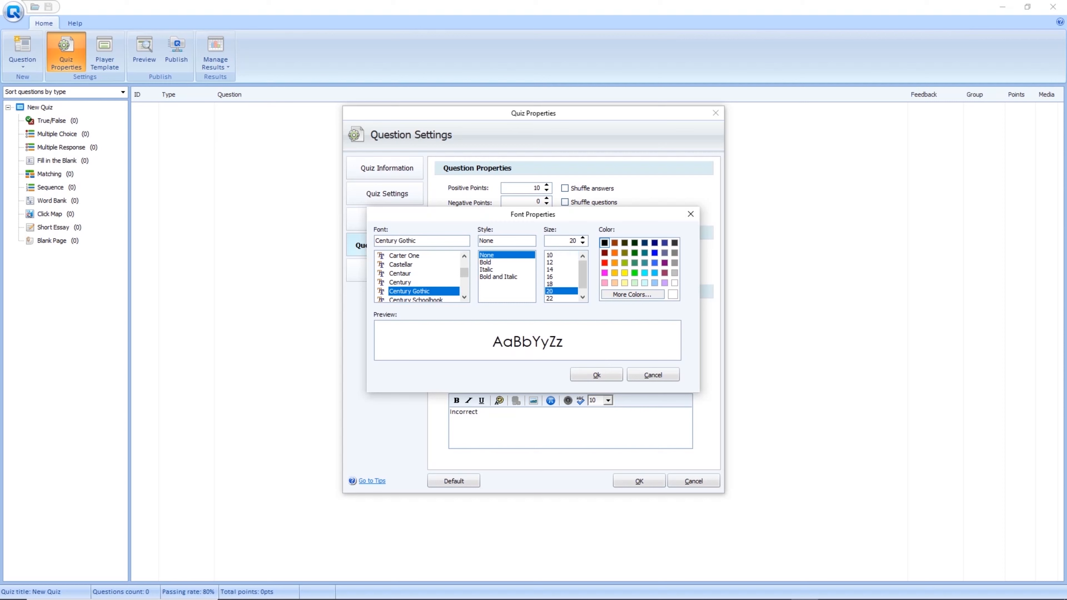
left_click(596, 375)
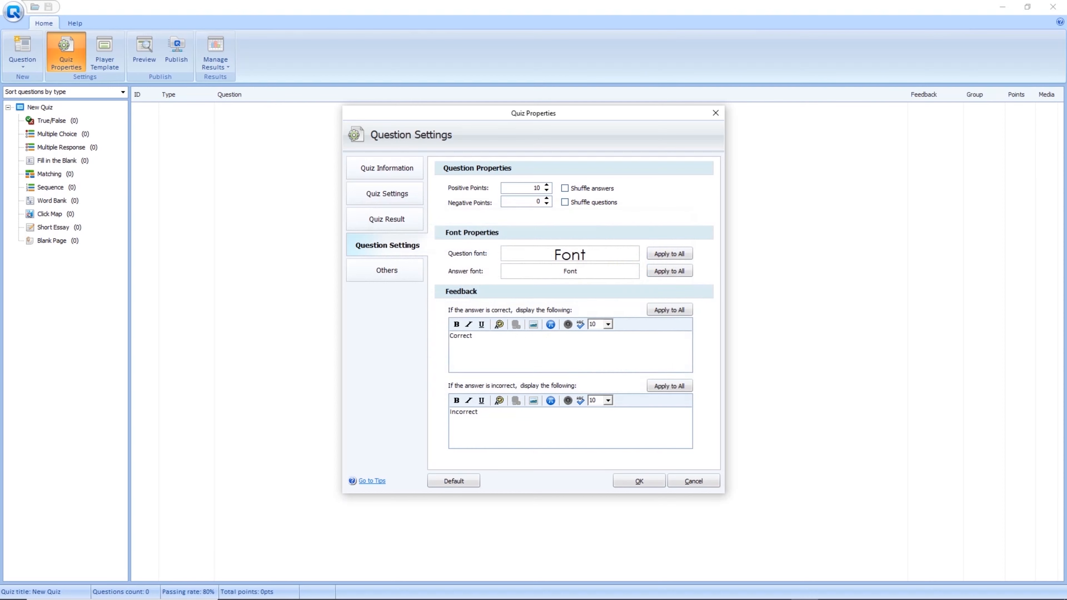
left_click(571, 271)
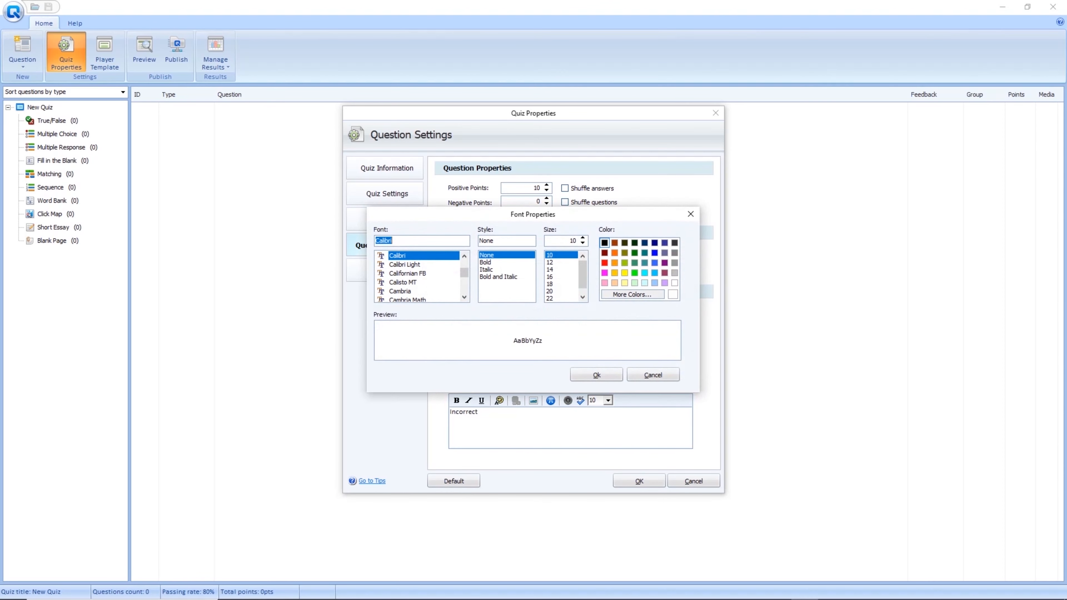
Choose Century Gothic as the answer font and apply the font settings.
type("centrur")
key("BackSpace")
key("BackSpace")
type("ry")
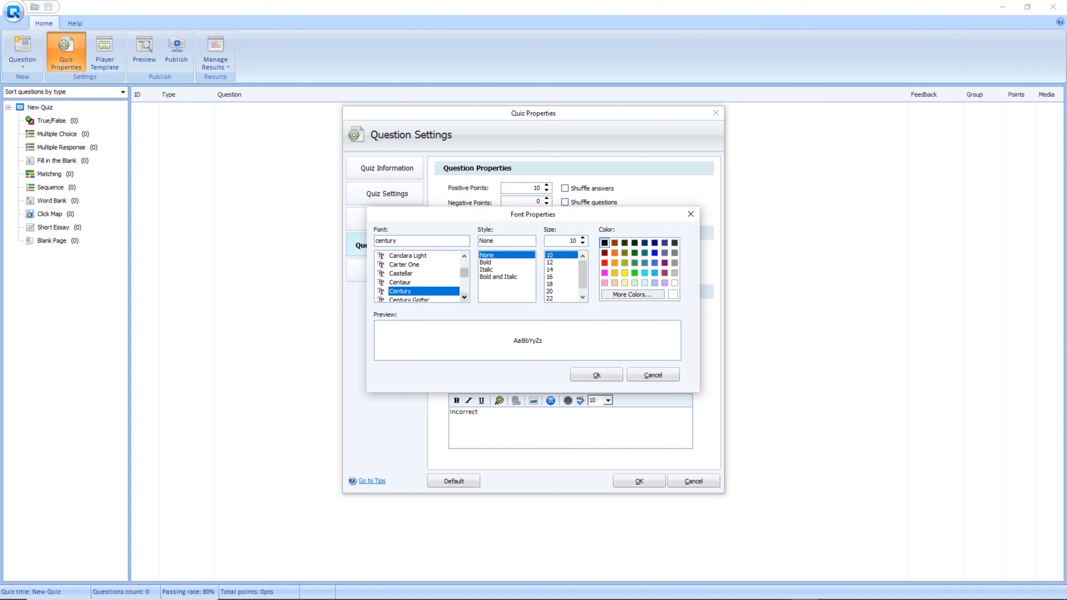
left_click(409, 291)
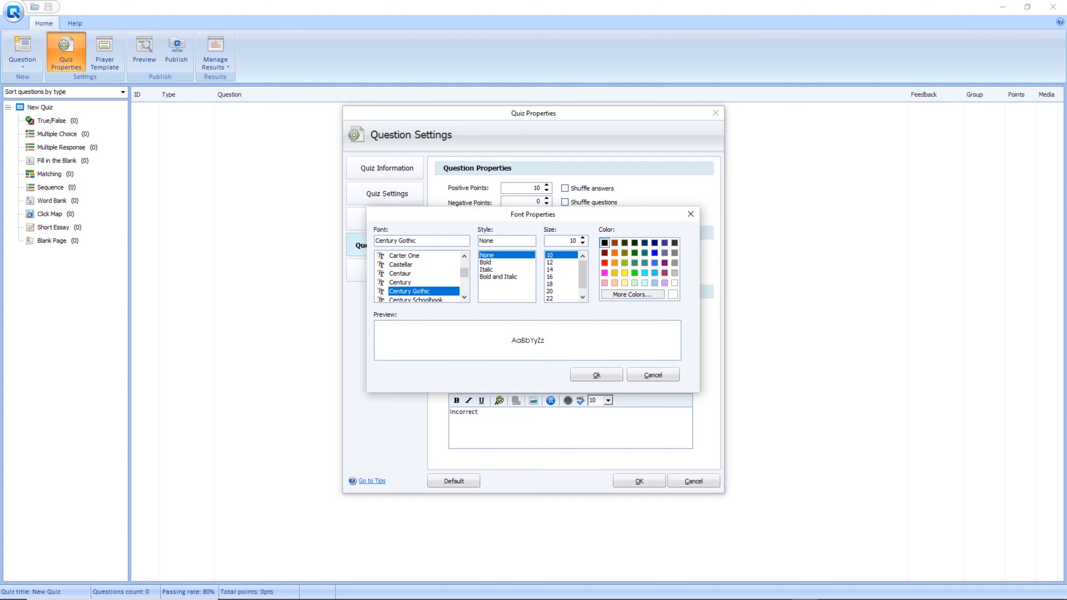
left_click(596, 375)
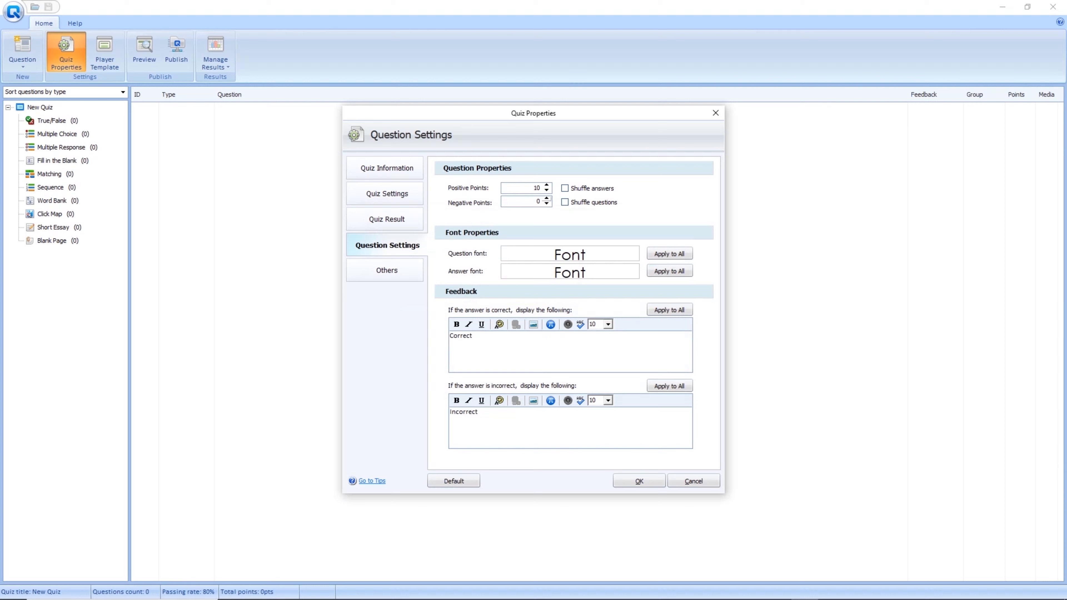
left_click(546, 191)
Set the question's Positive Points to 1.
left_click(547, 185)
left_click(547, 185)
left_click(546, 185)
left_click(547, 185)
double_click(537, 187)
type("1")
Make the correct-answer feedback read 'Correct!' without adding any audio.
key("BackSpace")
key("BackSpace")
key("BackSpace")
key("BackSpace")
key("BackSpace")
key("BackSpace")
key("BackSpace")
key("BackSpace")
type("Tama")
key("BackSpace")
key("BackSpace")
key("BackSpace")
key("BackSpace")
type("Correct!")
left_click(568, 324)
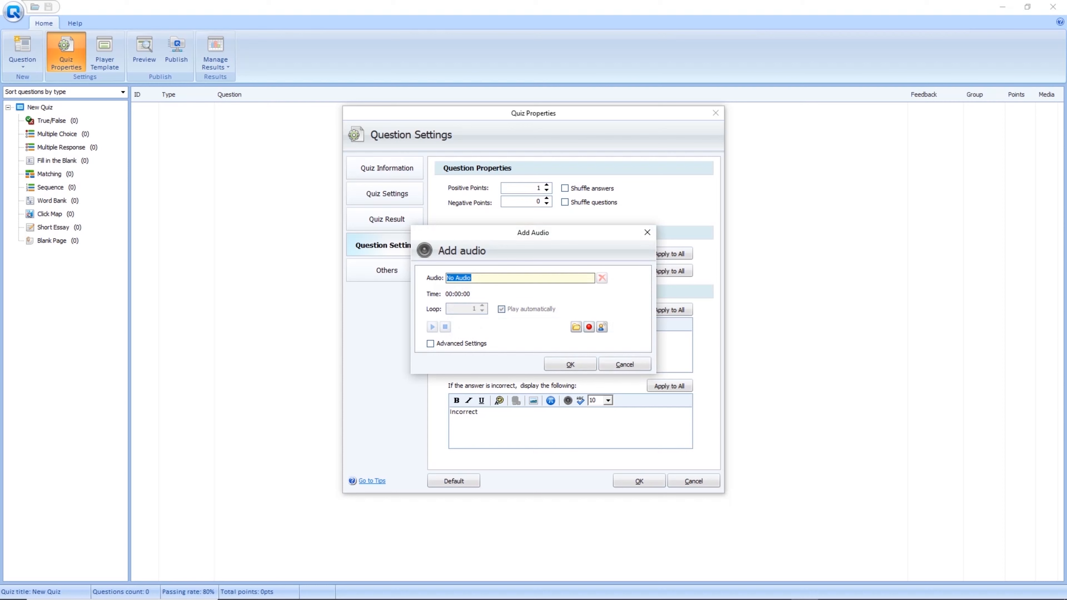
left_click(624, 364)
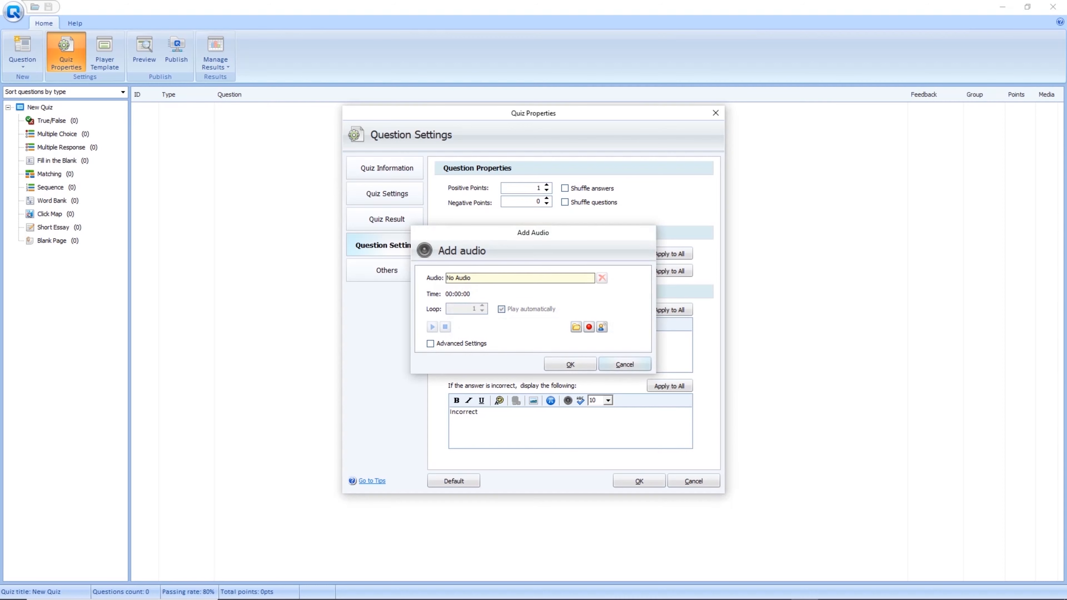
Replace the incorrect-answer feedback with 'Naku! Hindi iyon ang tamang sagot!'.
double_click(466, 412)
type("Ma")
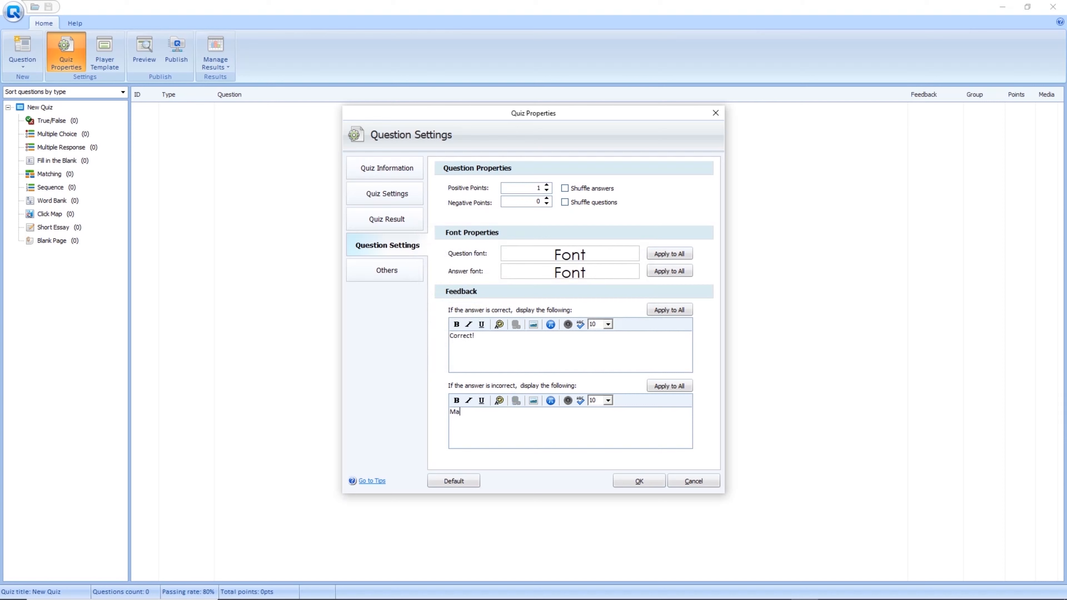
key("BackSpace")
key("BackSpace")
key("BackSpace")
key("BackSpace")
key("BackSpace")
type("Wrong!")
key("BackSpace")
key("BackSpace")
key("BackSpace")
key("BackSpace")
key("BackSpace")
key("BackSpace")
type("Naku! Hindi iyon ang tamang sagot!")
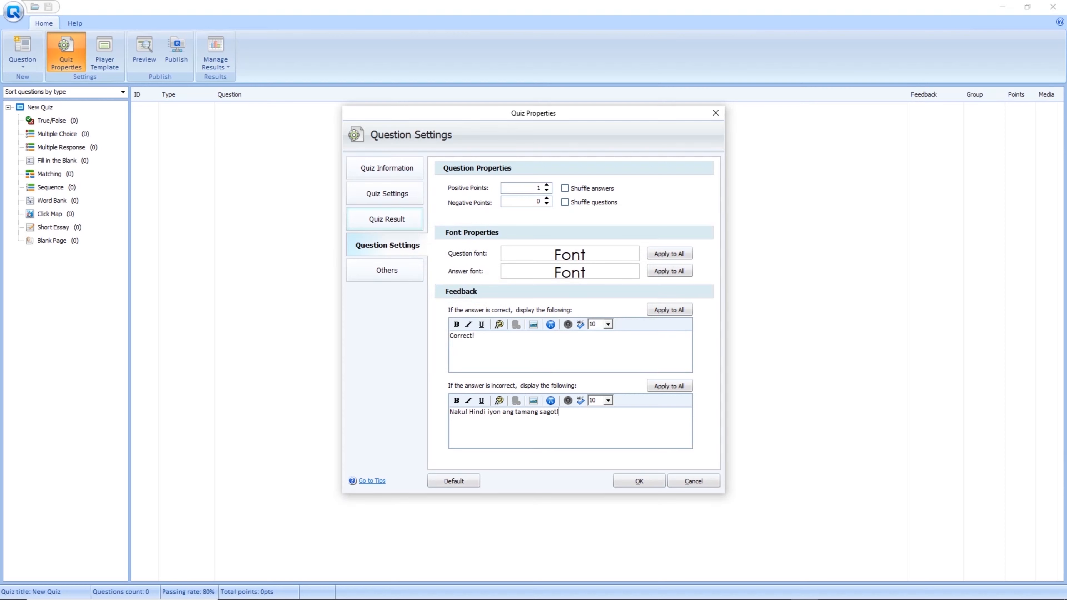
left_click(387, 271)
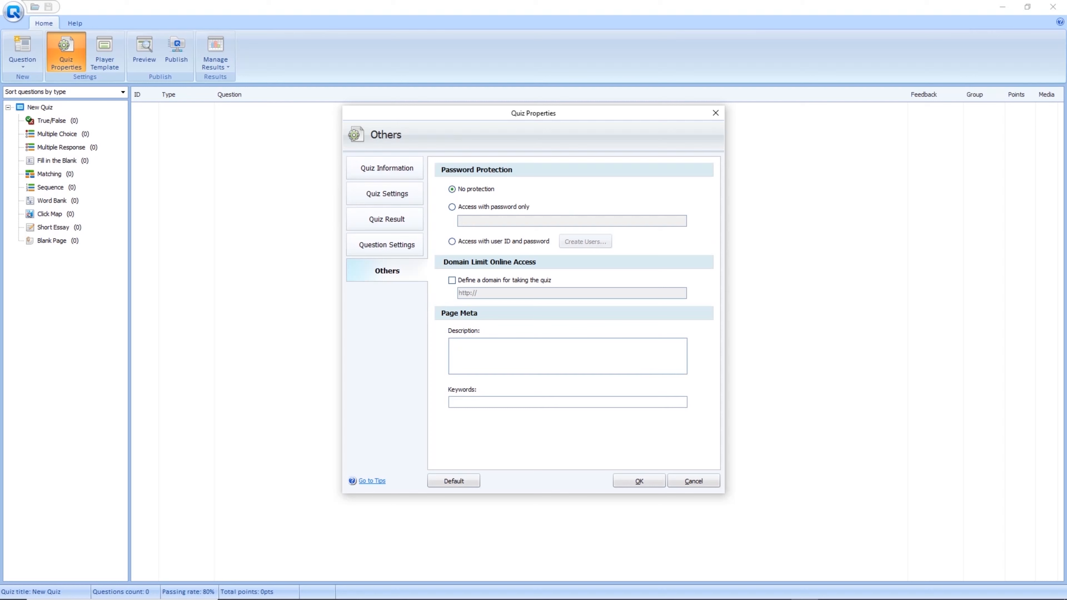
Leave the web domain restriction off and save the quiz properties.
left_click(452, 280)
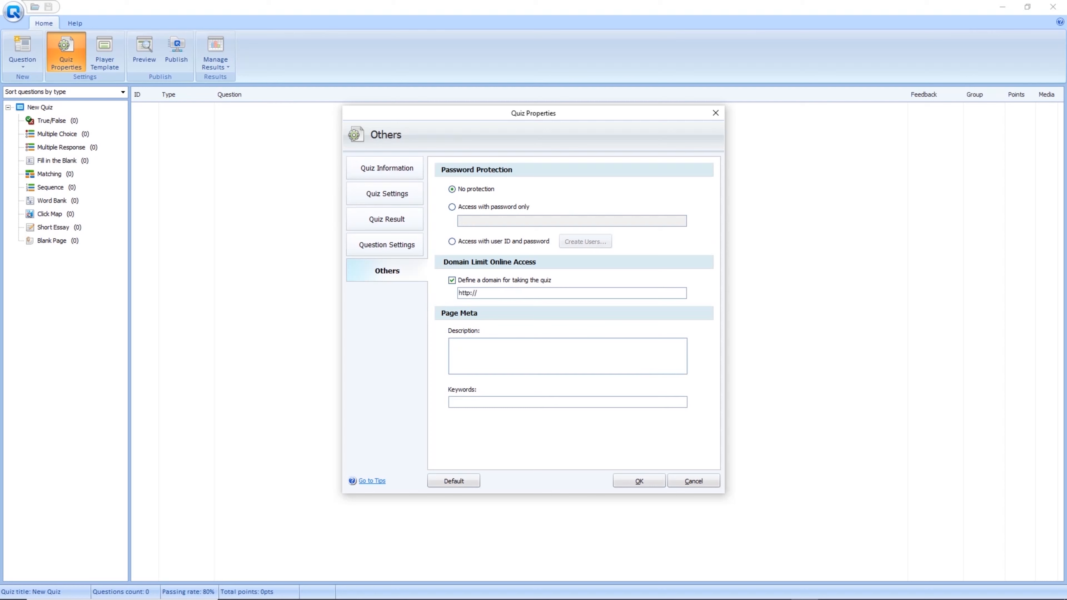
left_click(452, 280)
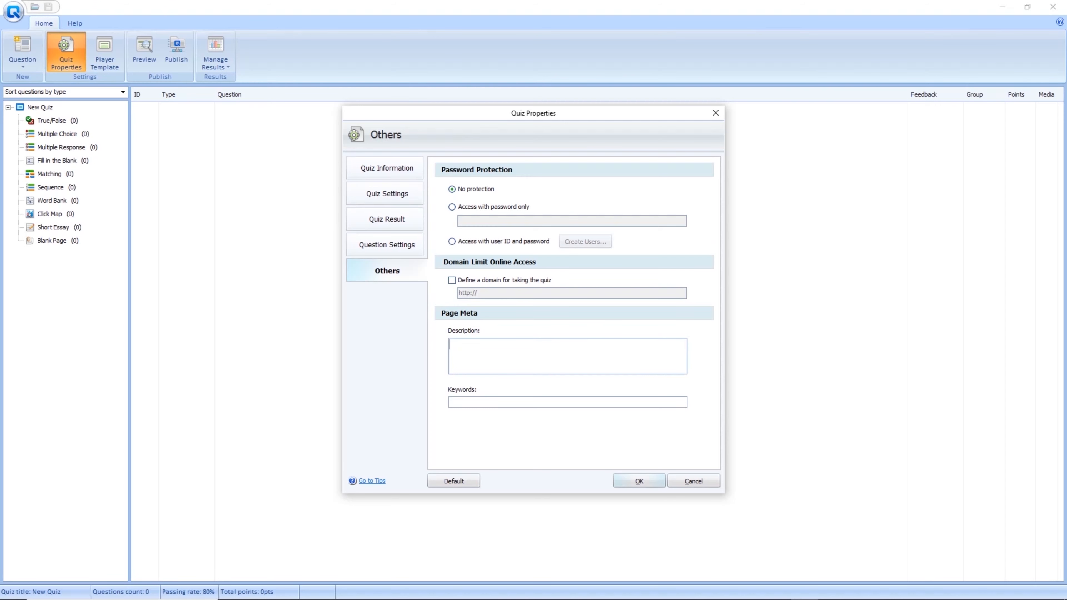
left_click(639, 481)
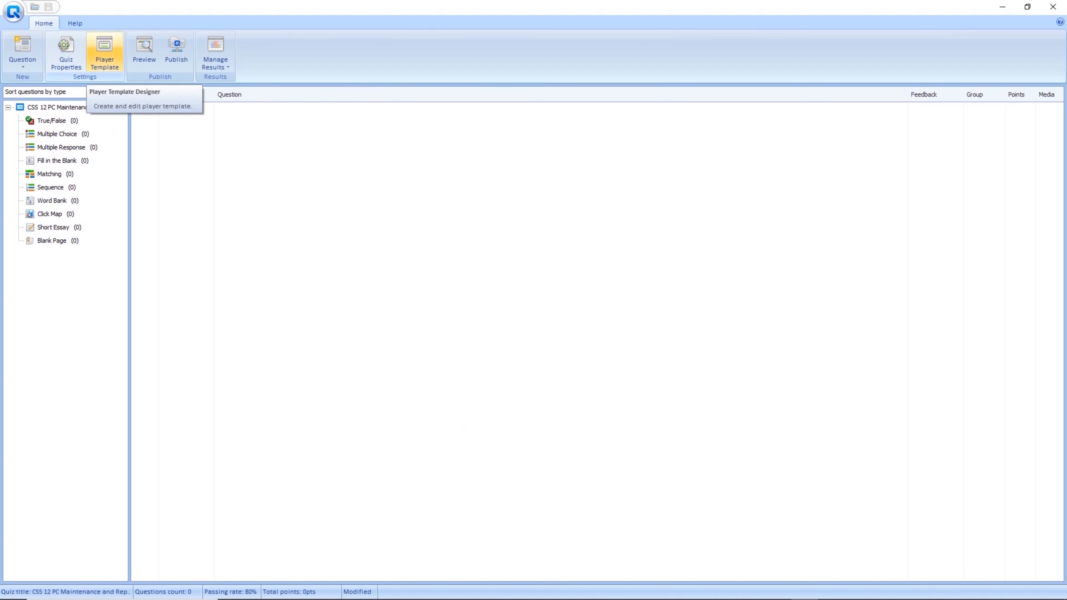
Preview the second, third and fourth player themes in the Player Template designer, then go back to the first.
left_click(105, 52)
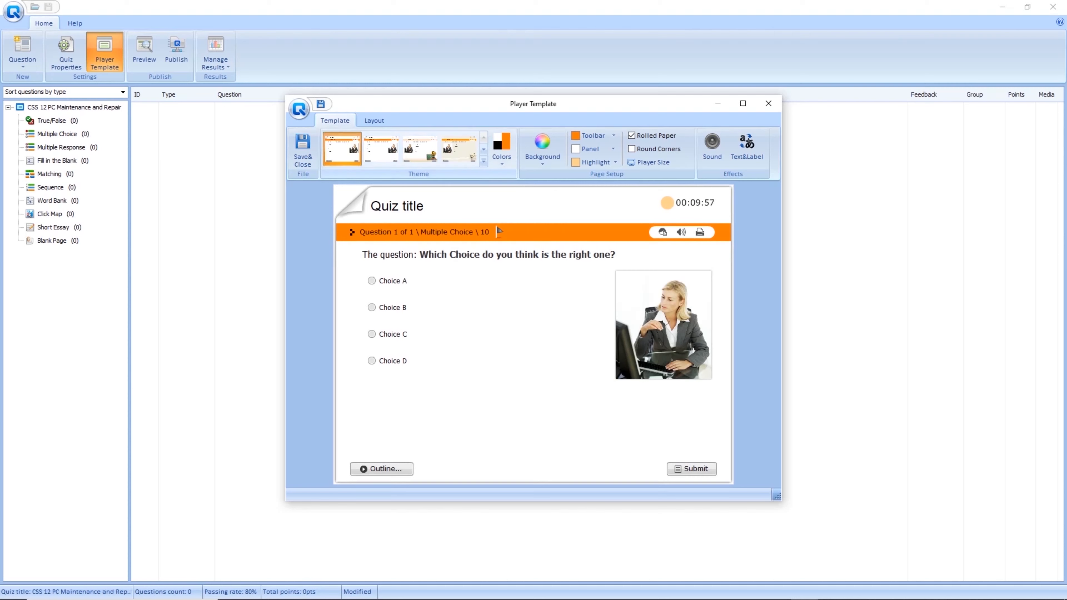
left_click(380, 149)
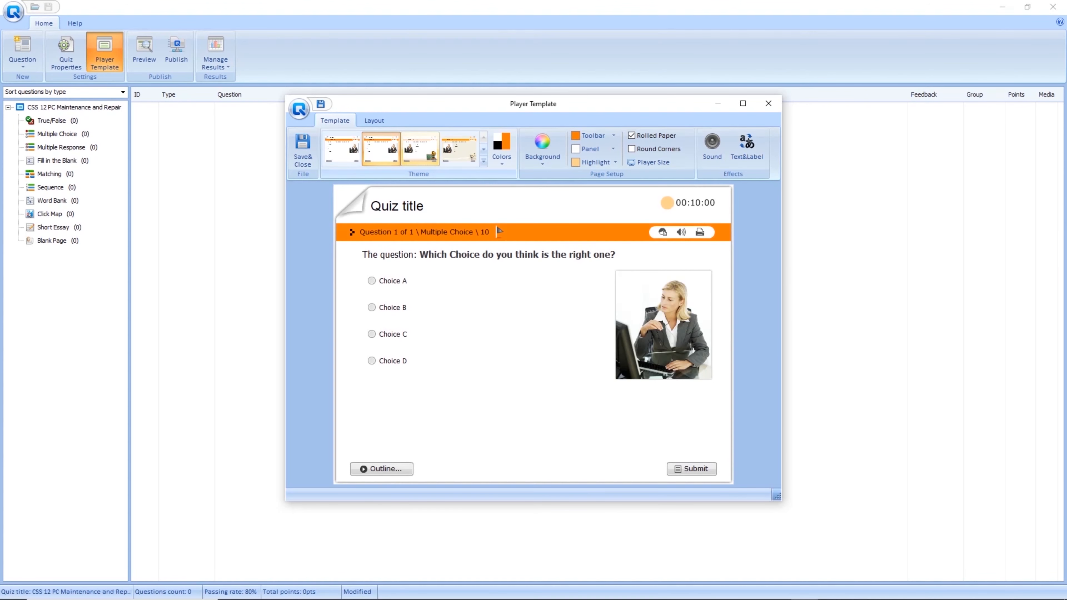
left_click(420, 149)
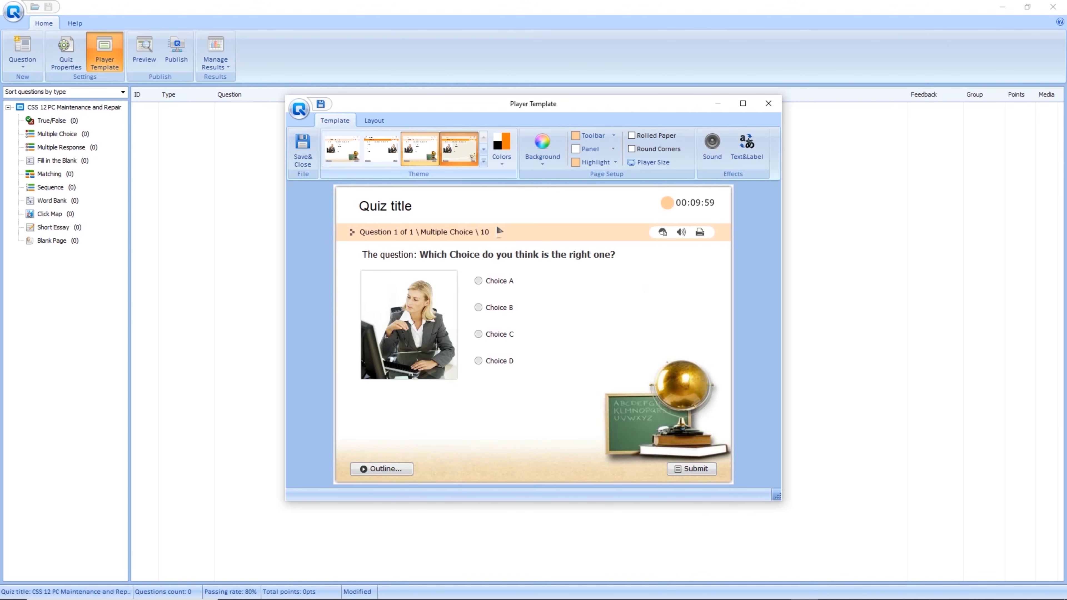
left_click(458, 149)
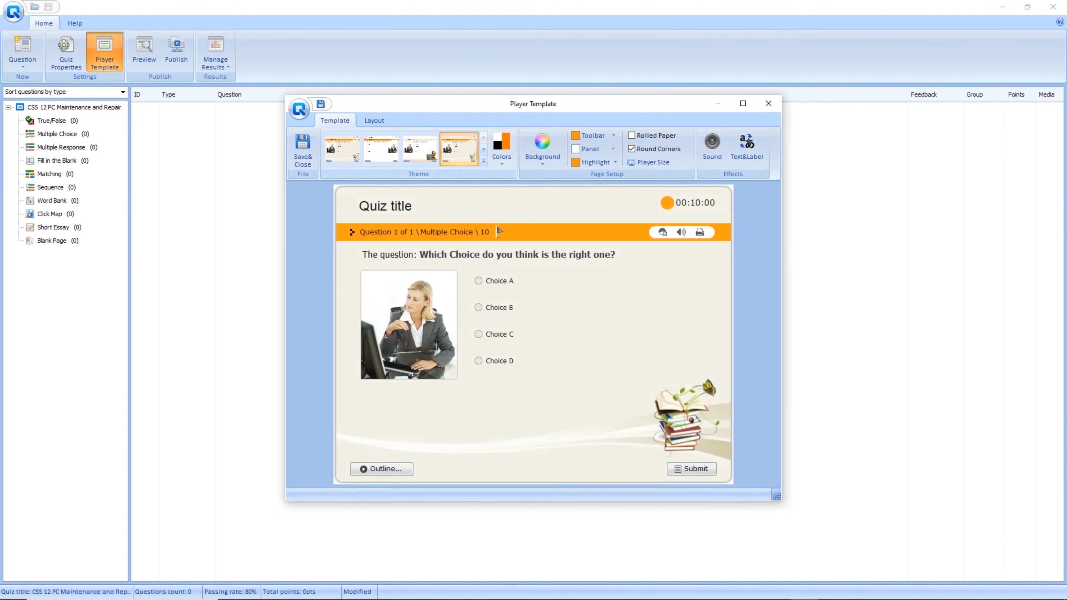
left_click(342, 149)
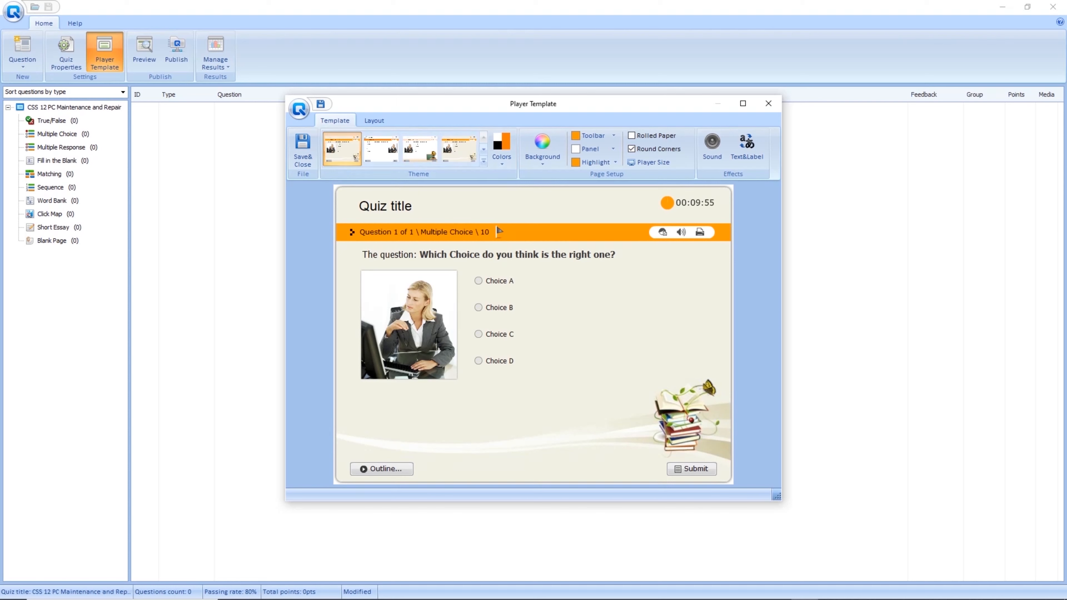
left_click(542, 147)
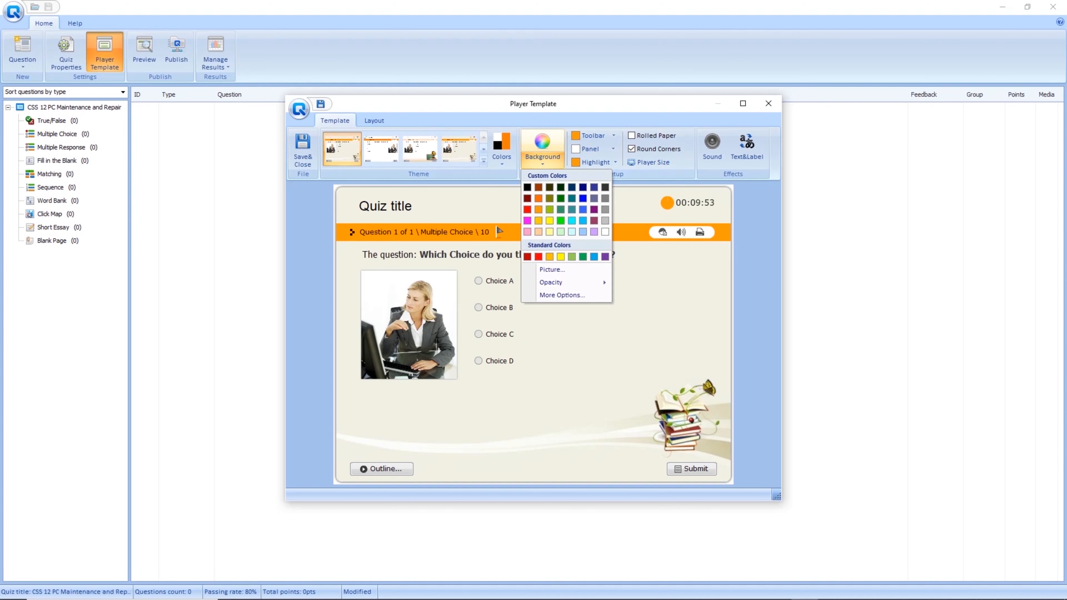
Change the player background from yellow to white, then close the template designer and confirm.
left_click(549, 220)
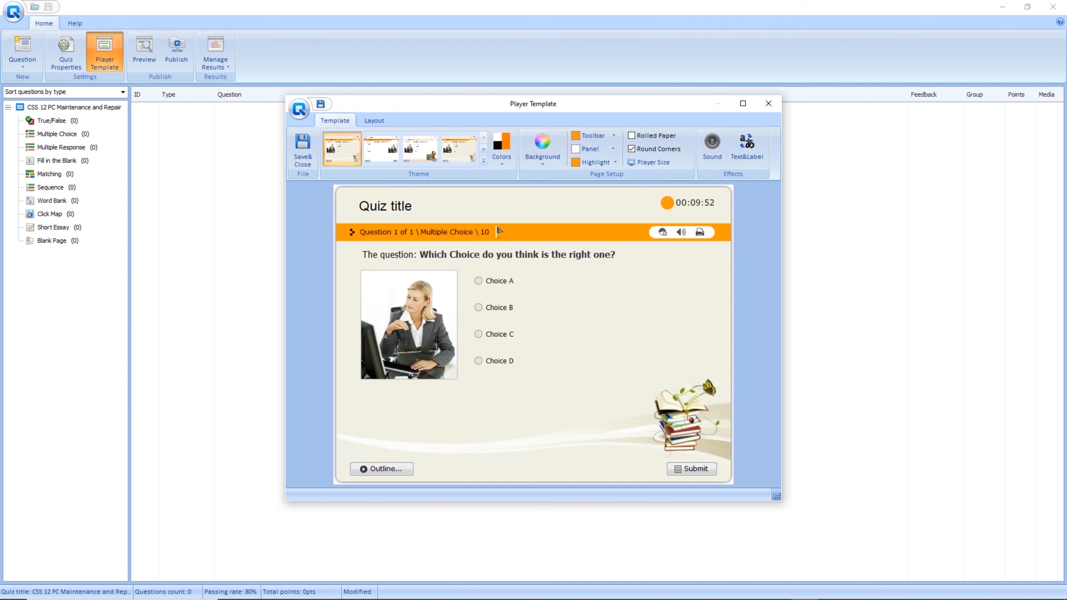
left_click(543, 148)
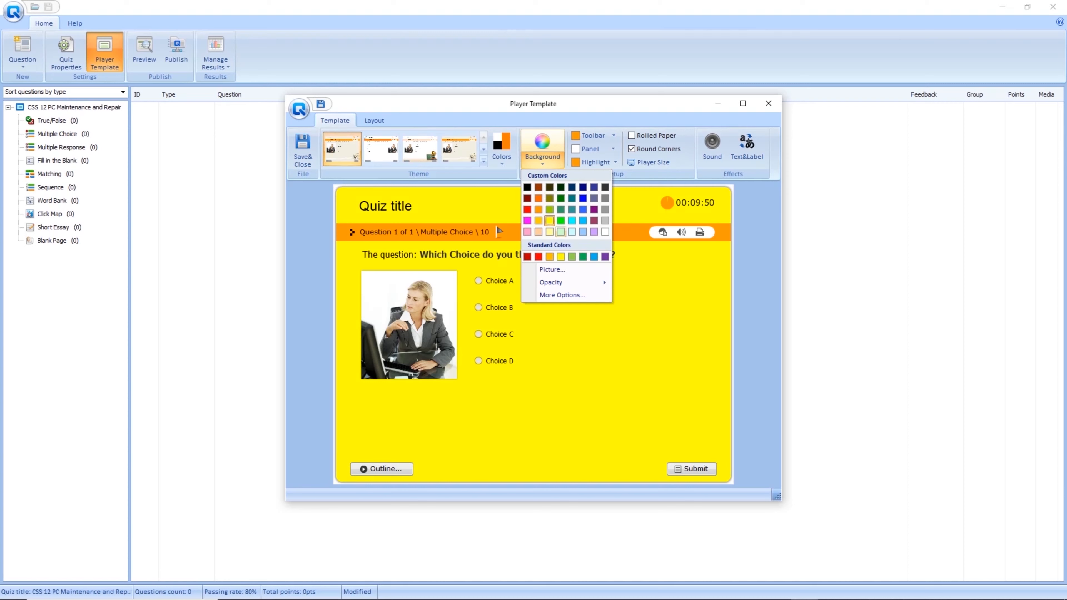
left_click(604, 232)
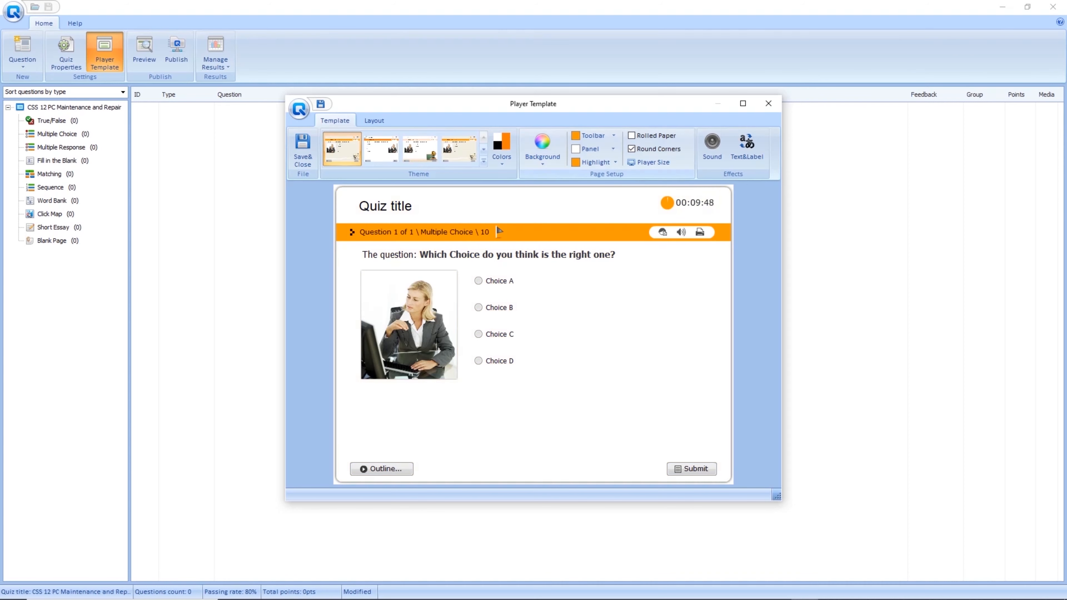
left_click(543, 142)
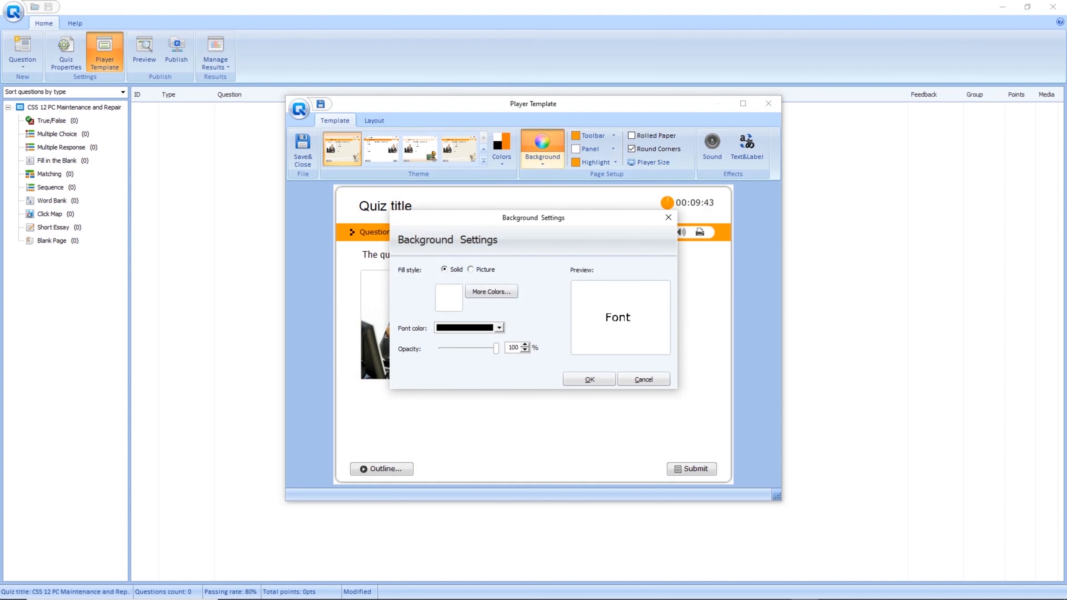
left_click(668, 217)
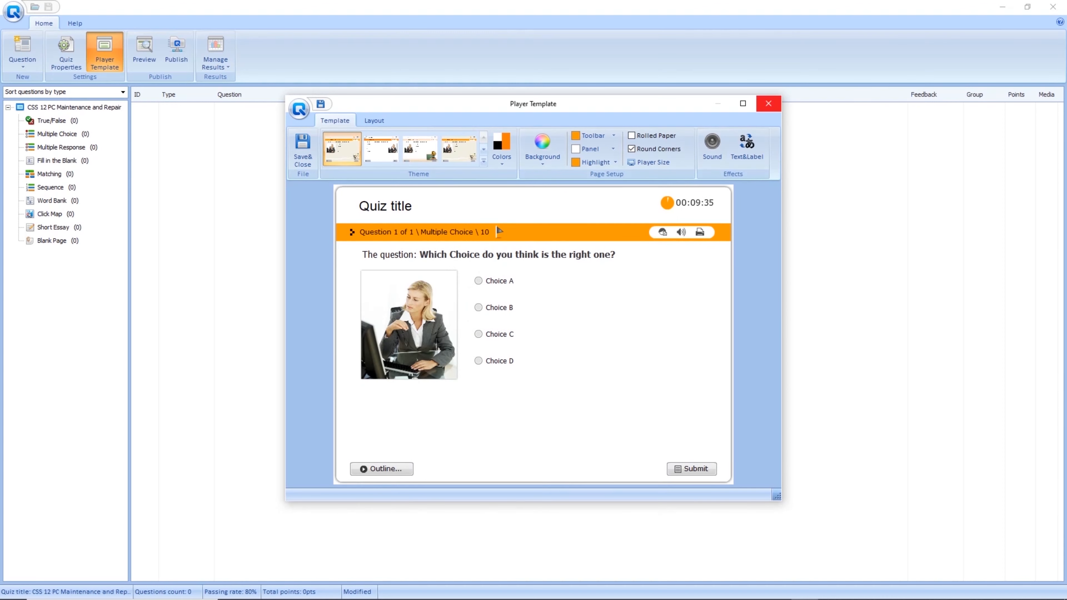
left_click(768, 104)
left_click(321, 105)
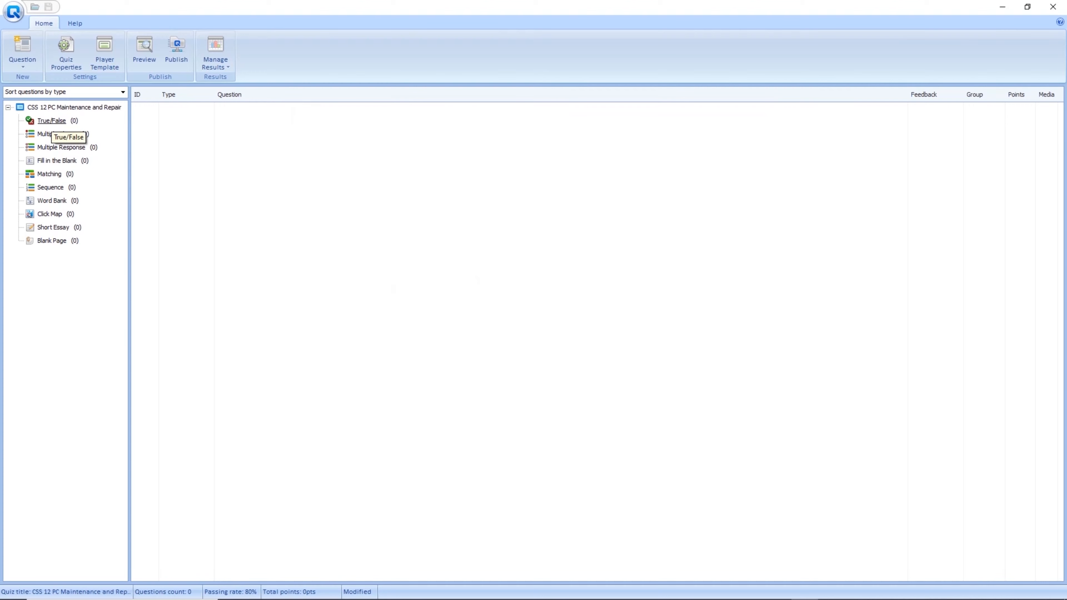
Add the True/False question 'Diagnostic software tool is used to identify problems on a computer or piece of equipment.' with True correct.
left_click(52, 121)
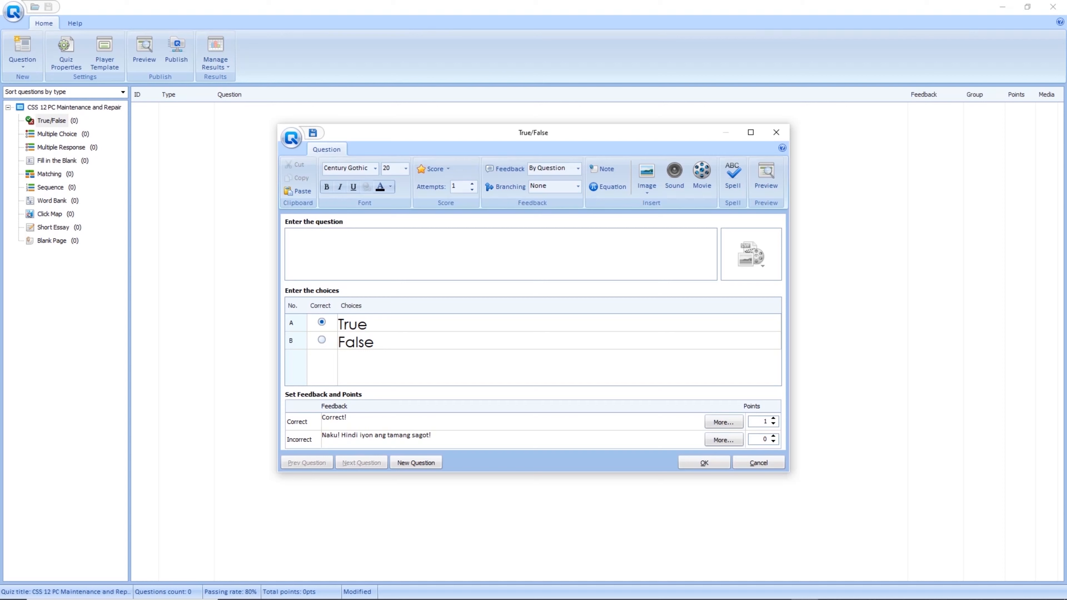
type("Diagnostic")
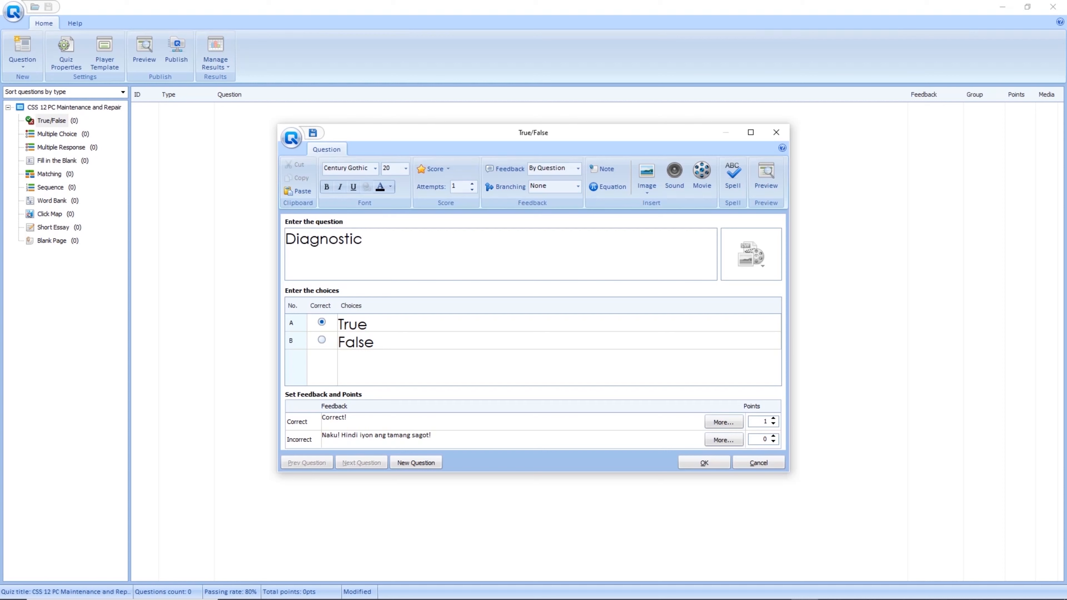
type(" software tool")
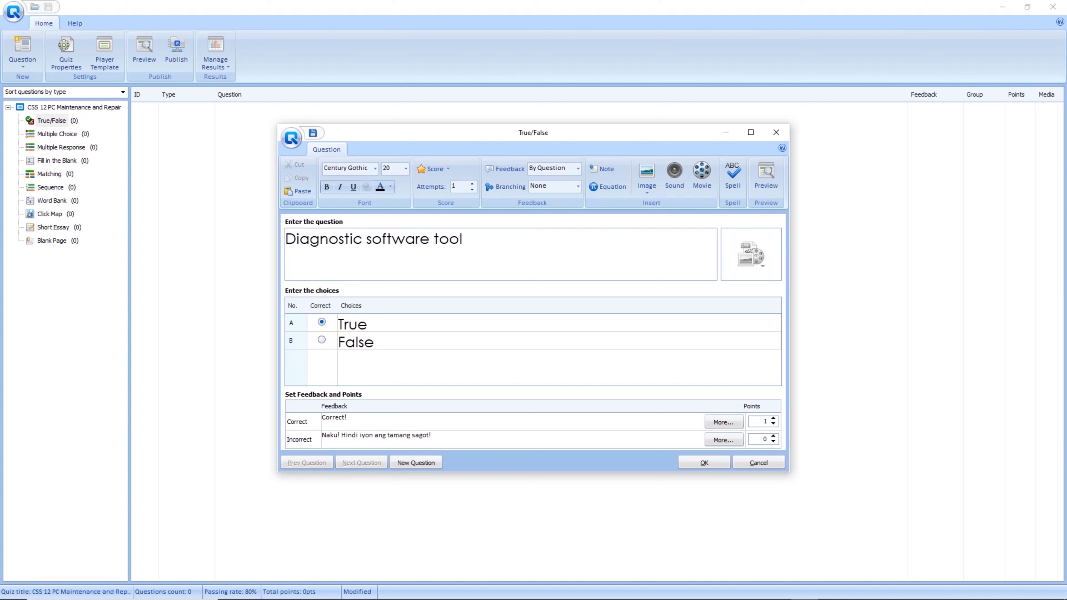
type(" is used to identify p")
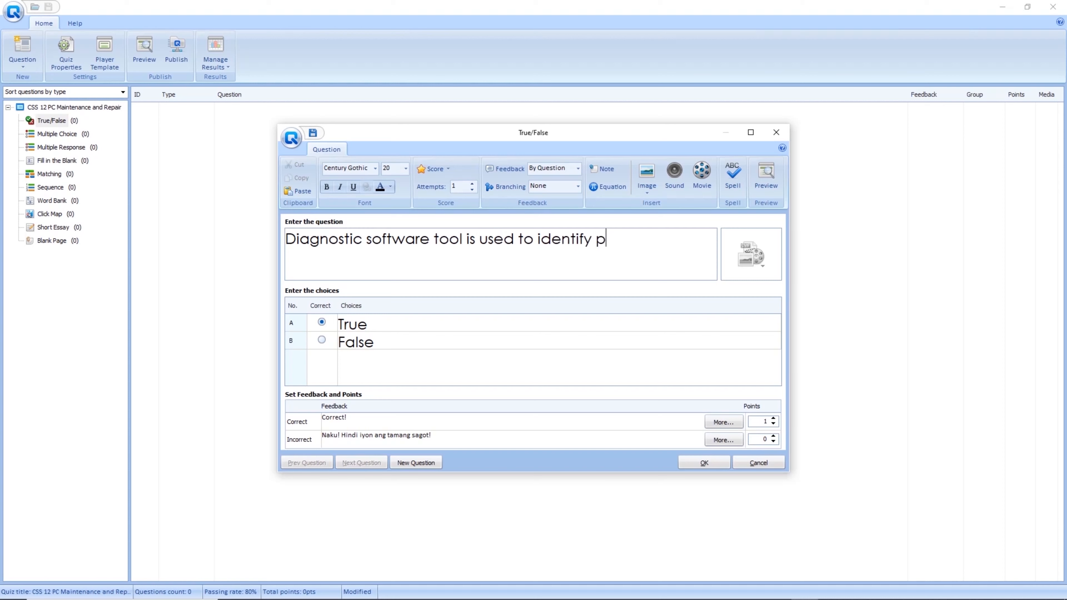
type("roblems on a computer o")
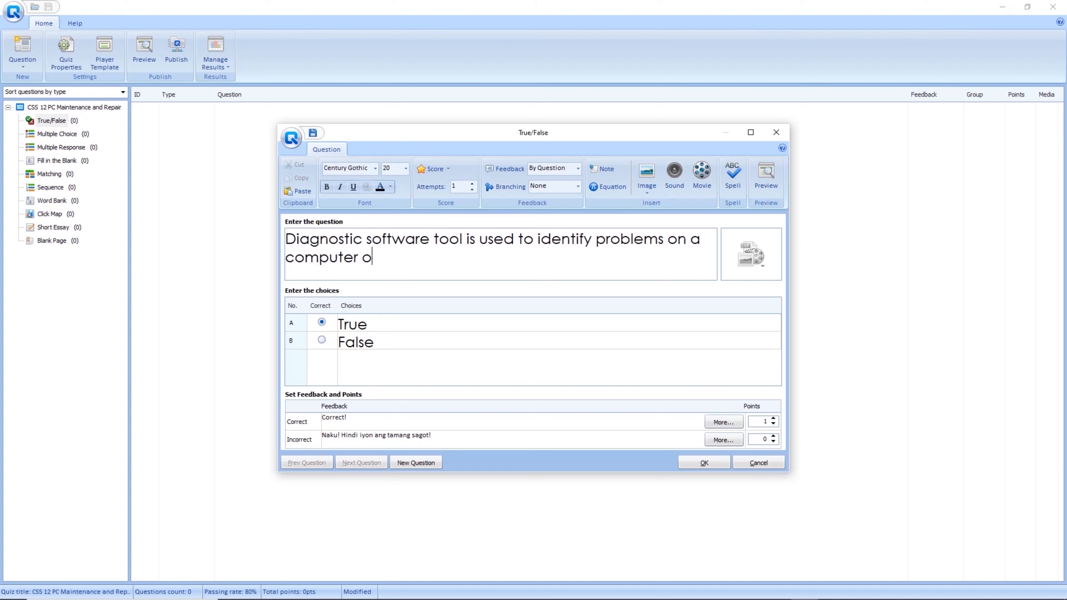
type("r piece of equipment.")
left_click(322, 340)
left_click(321, 322)
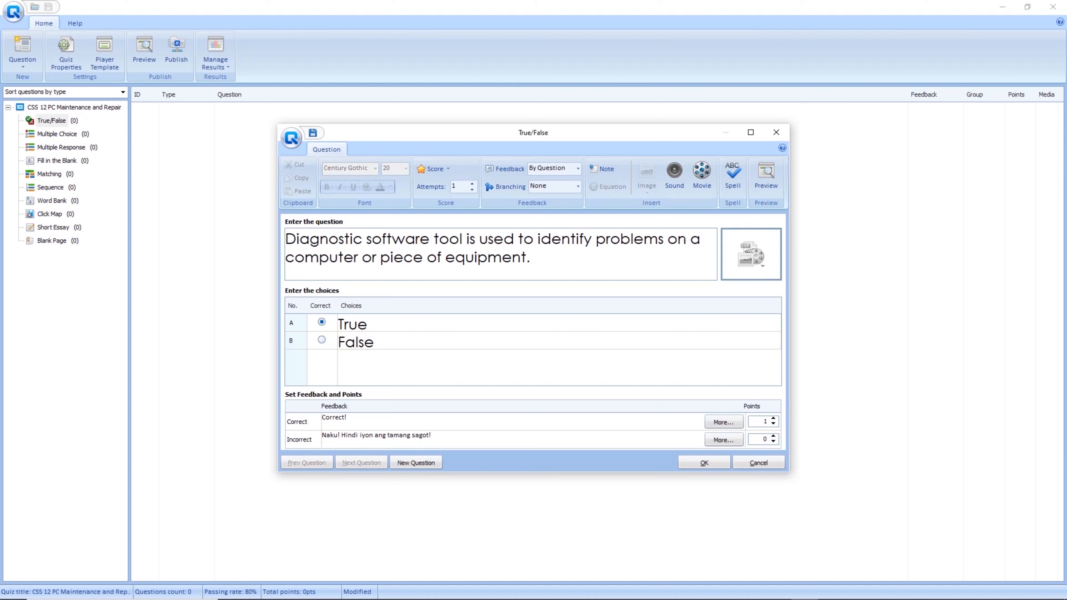
Attach the gadget 2 picture to the diagnostic-software question.
left_click(750, 258)
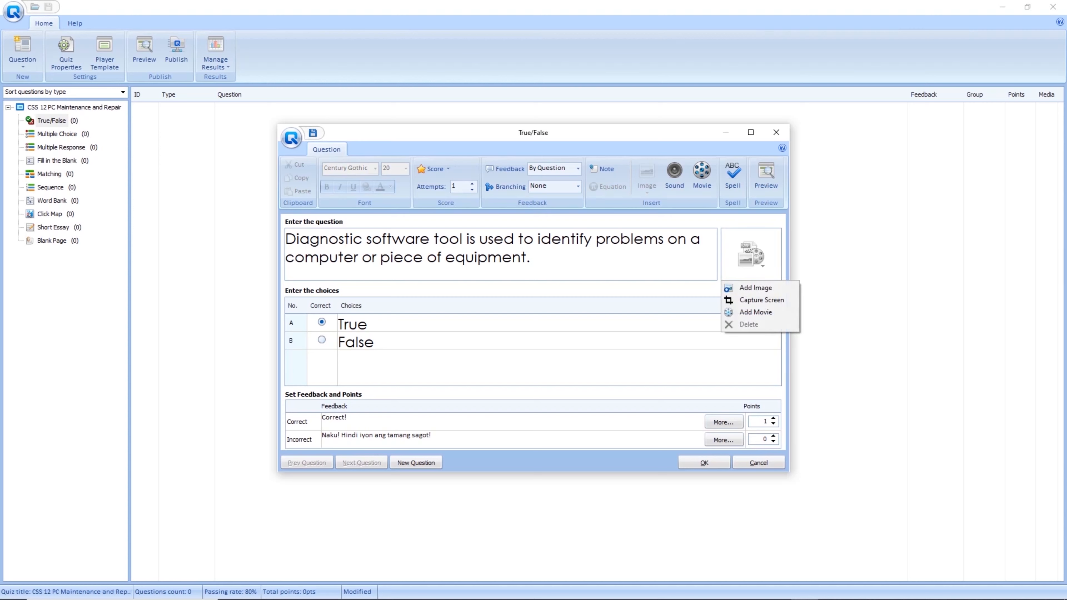
left_click(755, 287)
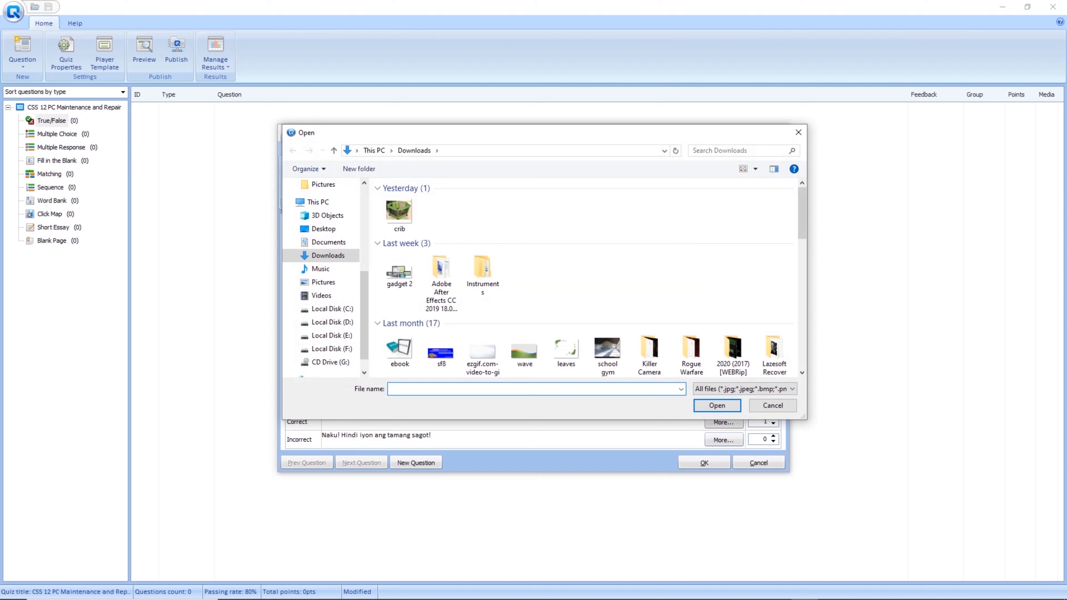
left_click(399, 271)
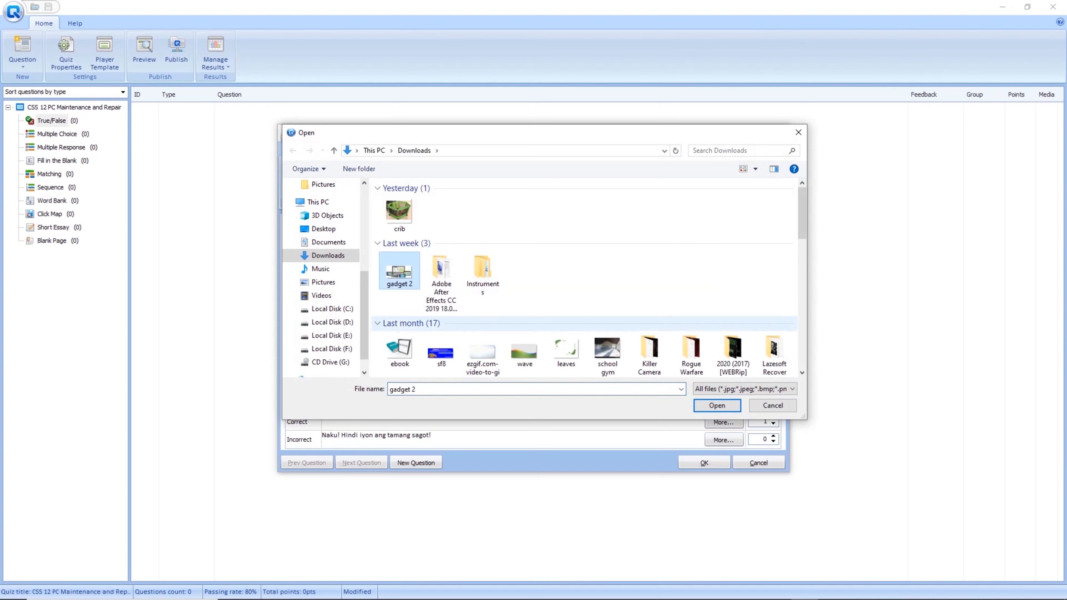
left_click(717, 406)
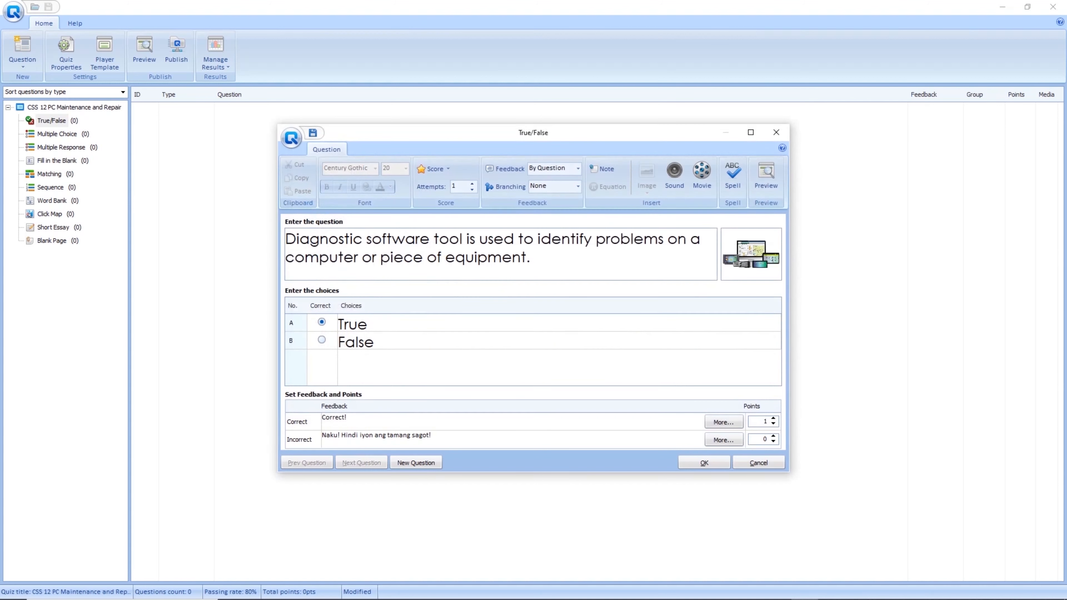
left_click(754, 261)
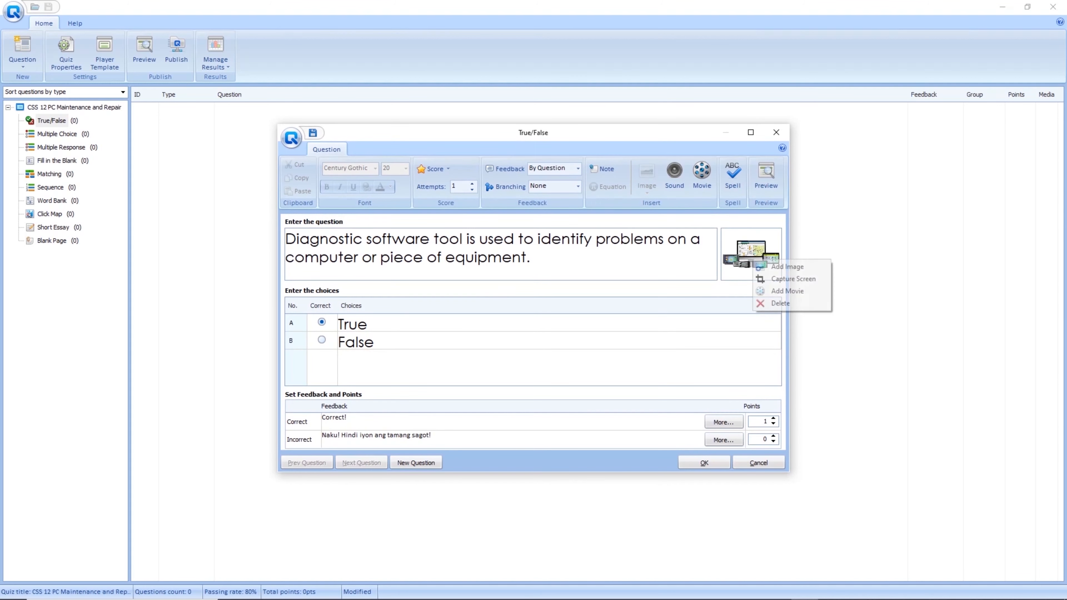
left_click(531, 257)
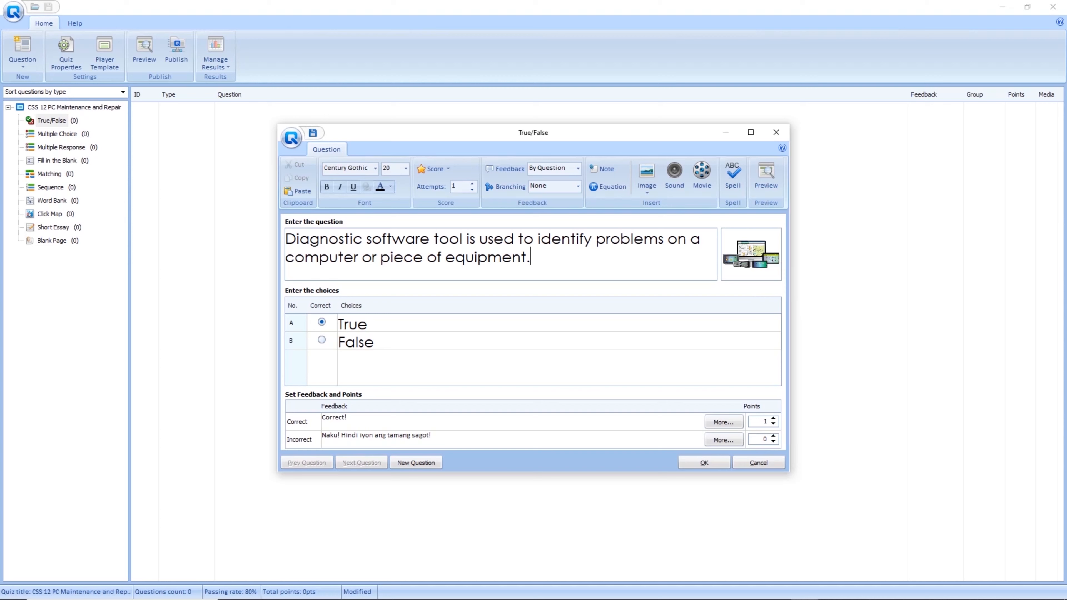
Save it as question 1 and start a new True/False question.
left_click_drag(286, 239, 533, 257)
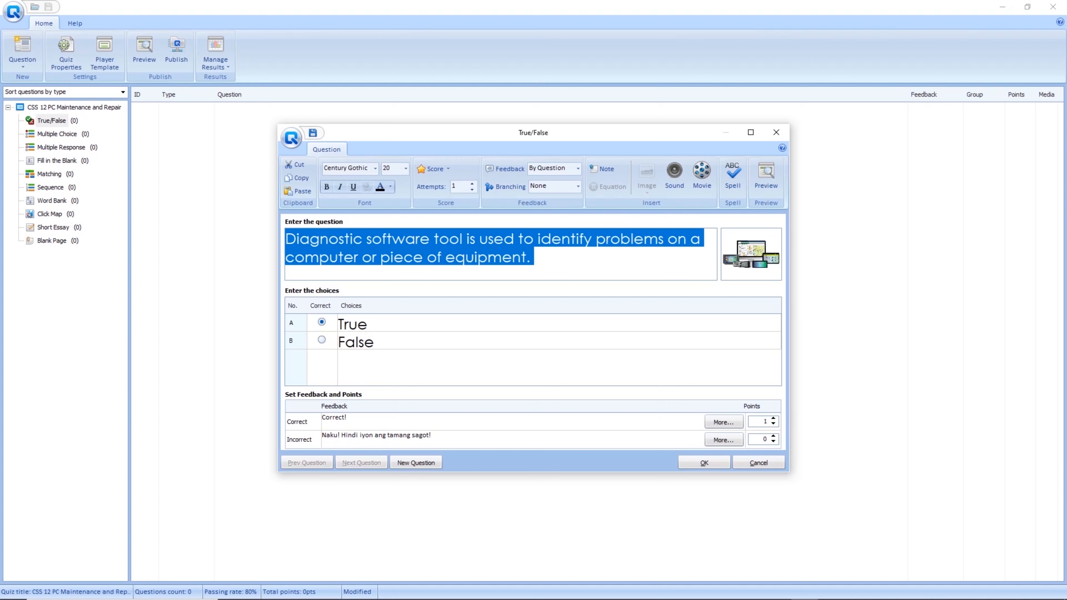
left_click(534, 368)
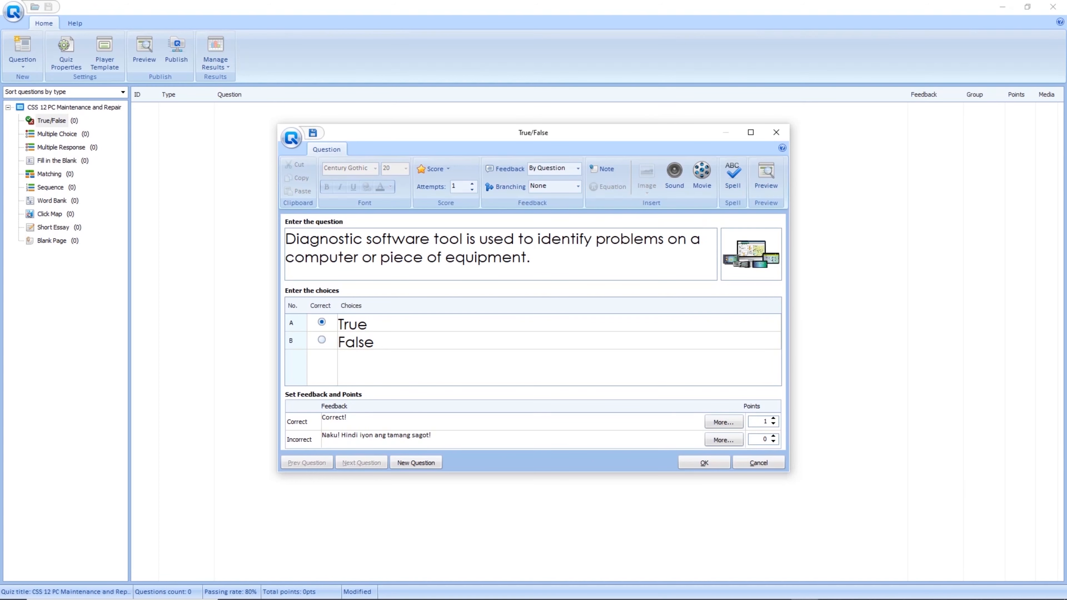
left_click(416, 462)
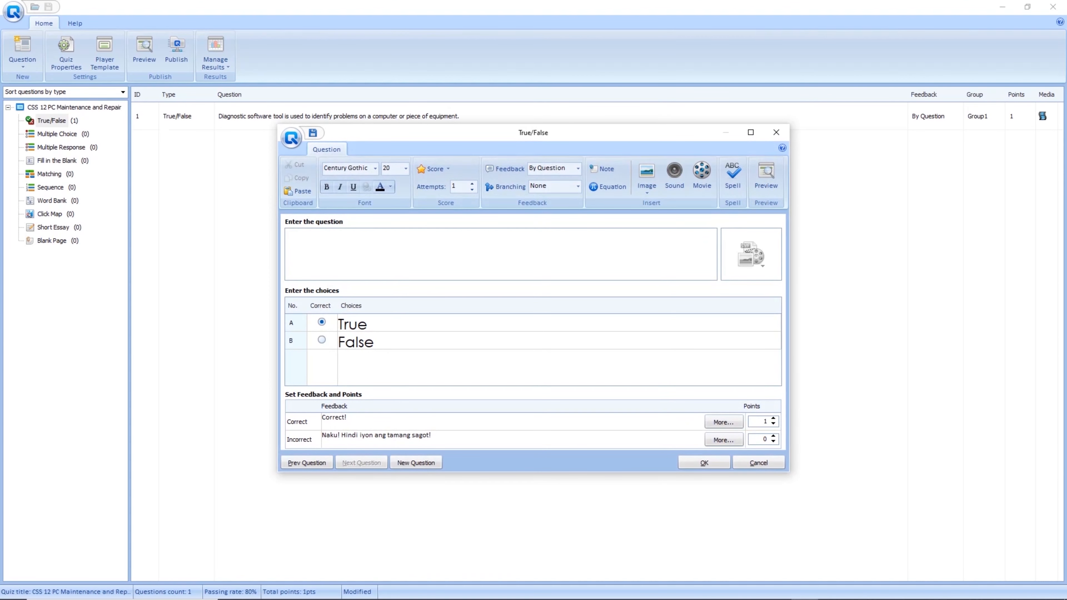
Type the question 'Scan disk is an application that checks the computer's hard drive for errors and bad sectors.'.
type("Scan disk  is an appolica")
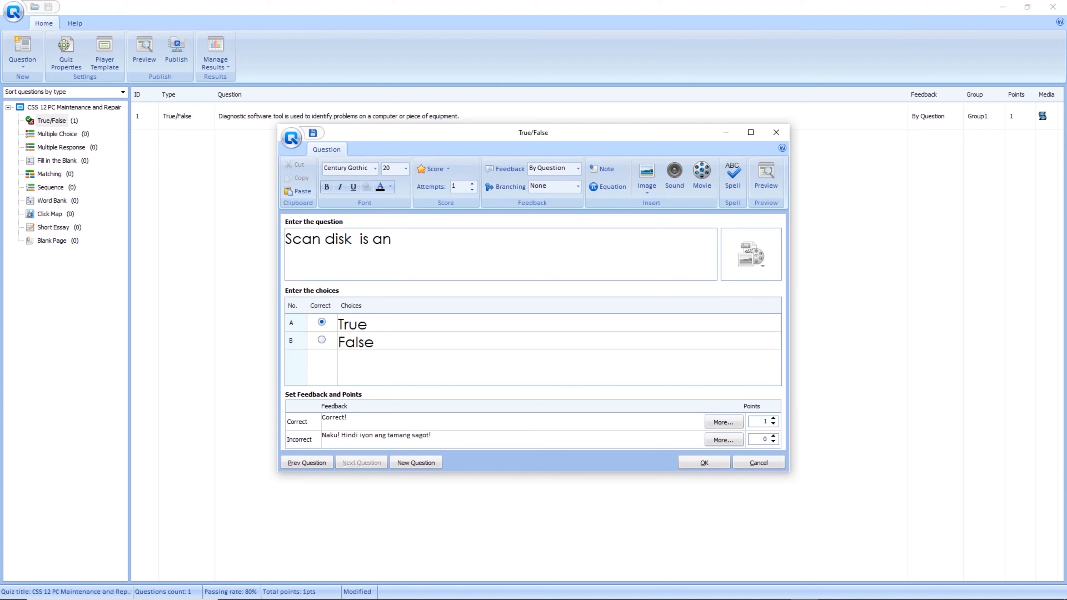
key("BackSpace")
key("BackSpace")
key("BackSpace")
key("BackSpace")
key("BackSpace")
type("licatio")
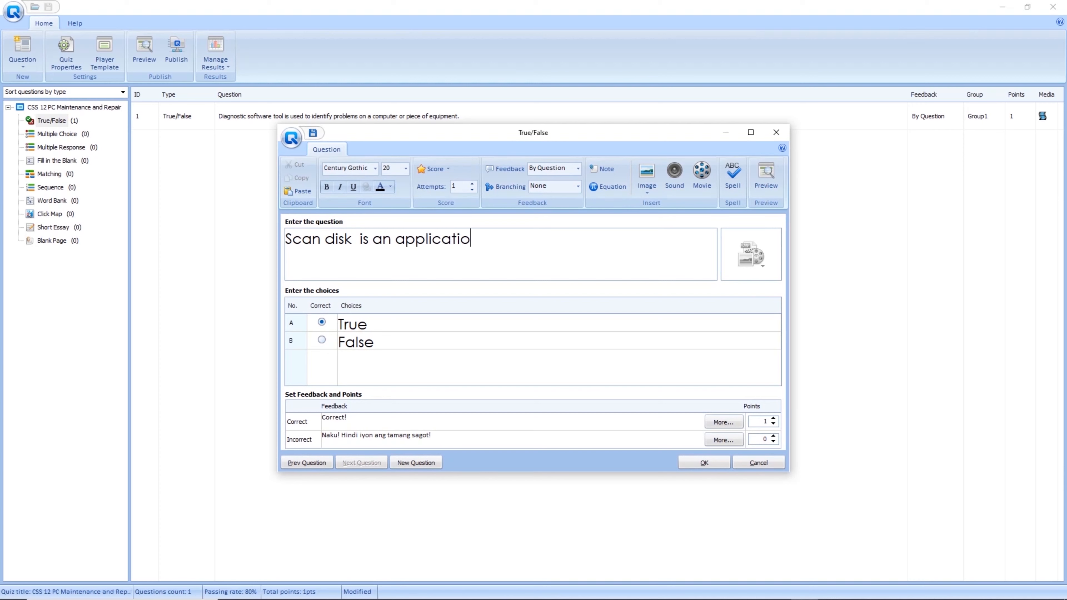
type("n that checks th")
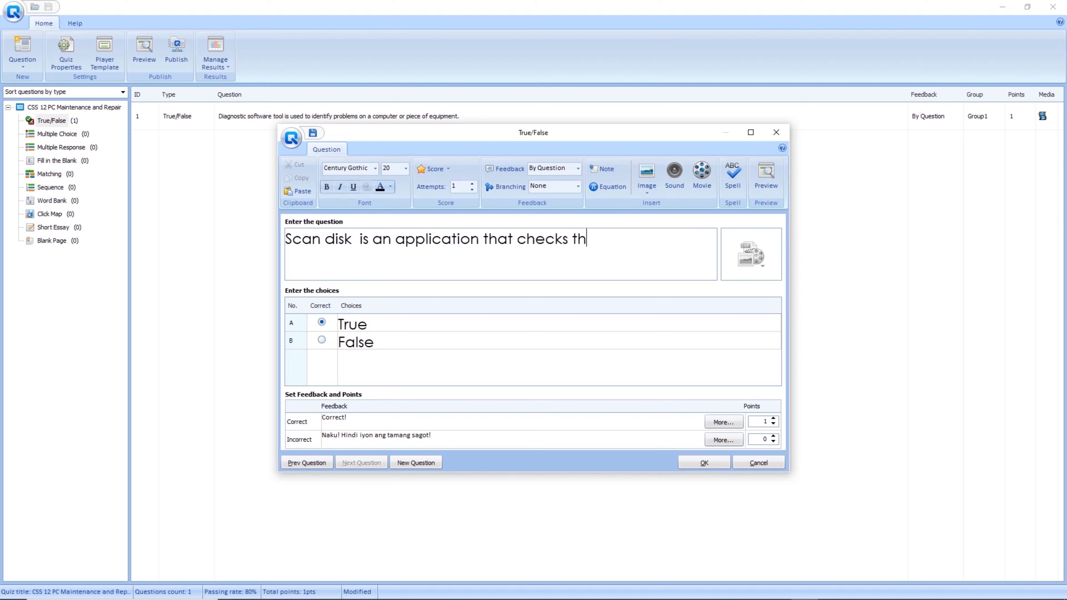
type("e computer")
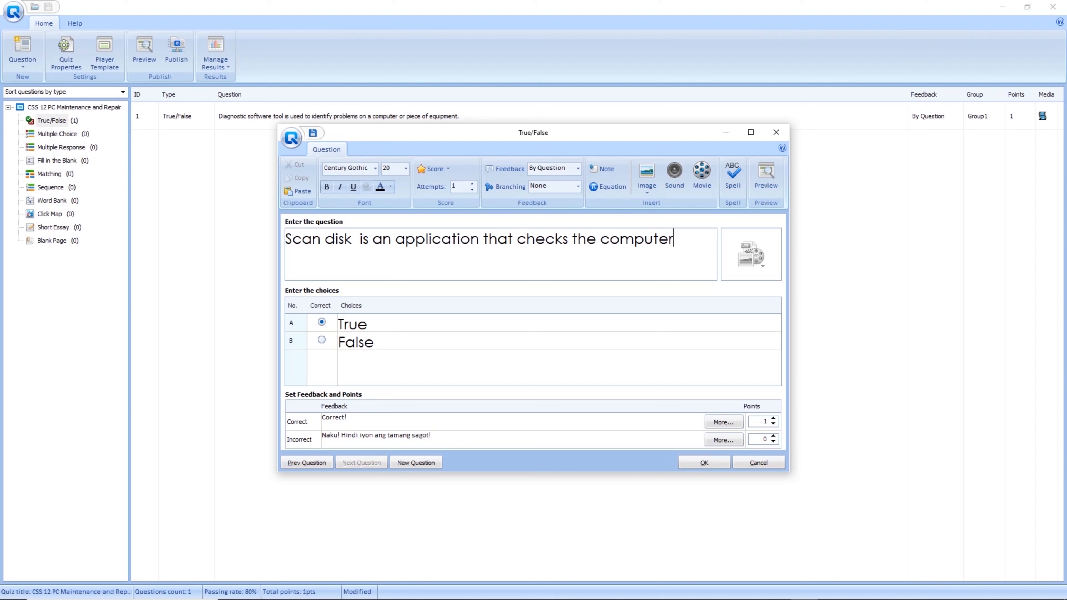
type("'s hard drive for erro")
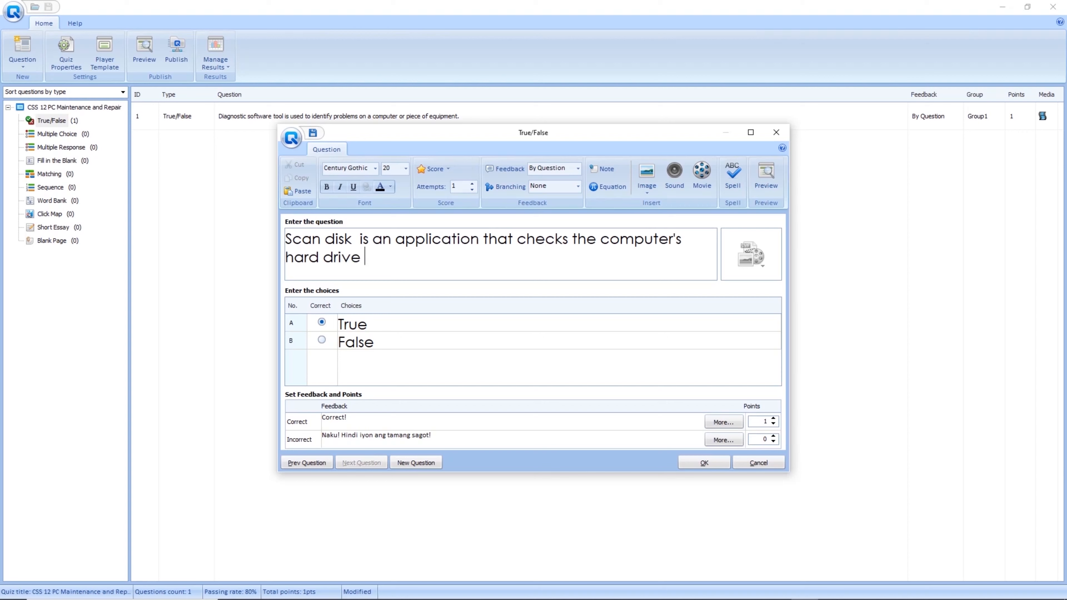
type("rs and bad sectors.")
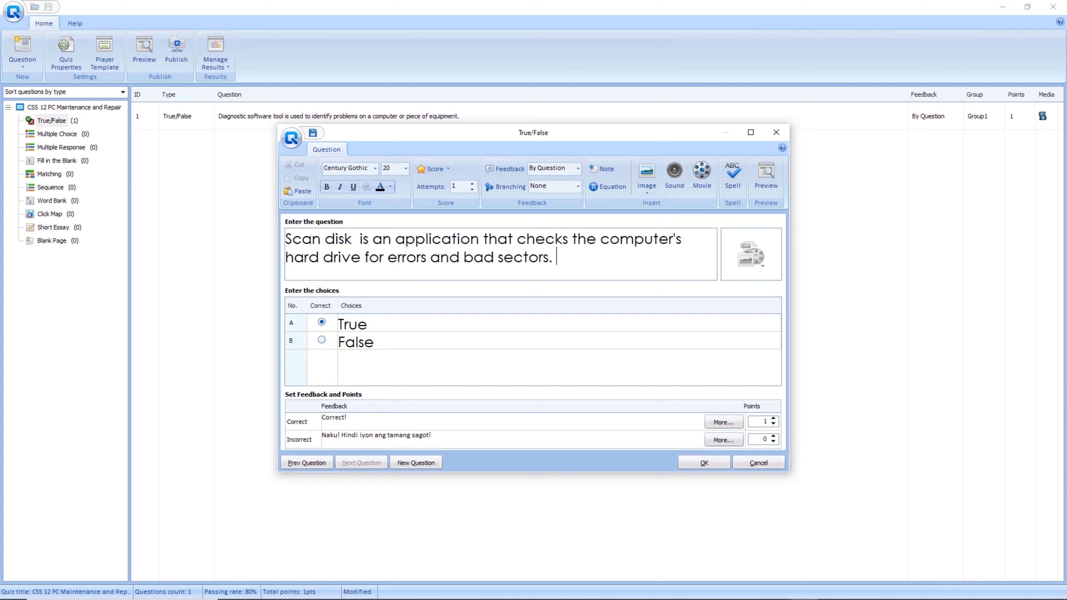
Insert 'not' before 'an' and mark False as the correct answer.
left_click(372, 239)
type("not")
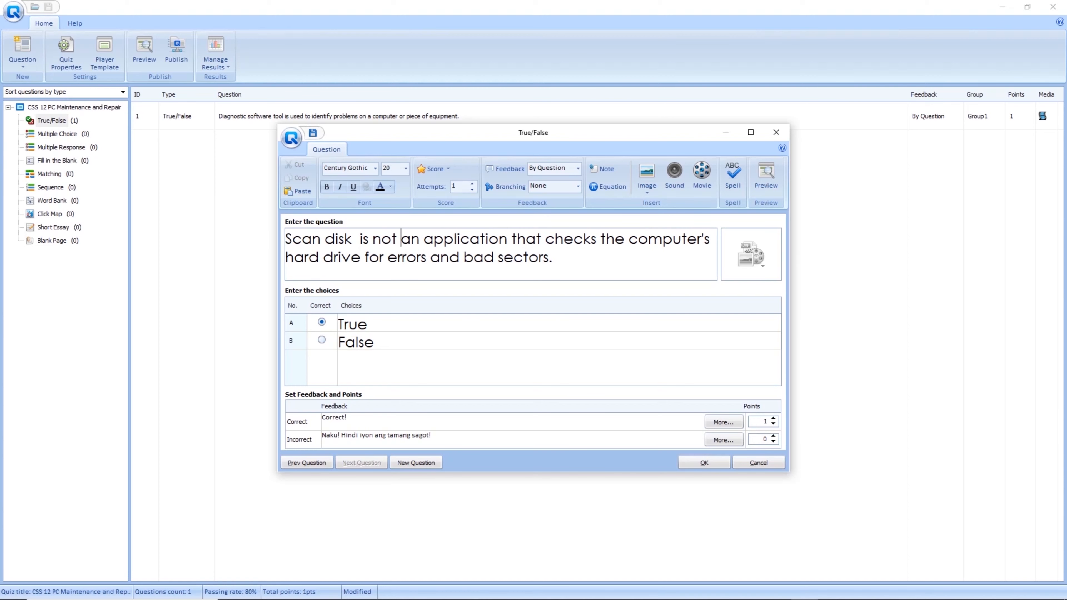
left_click_drag(373, 238, 401, 238)
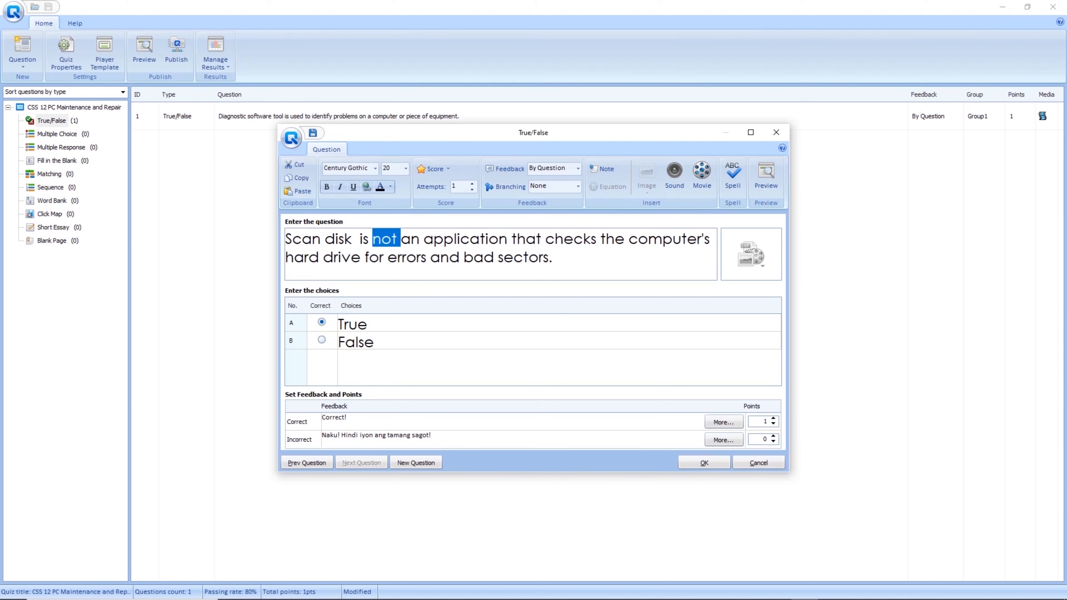
left_click(440, 257)
left_click(322, 339)
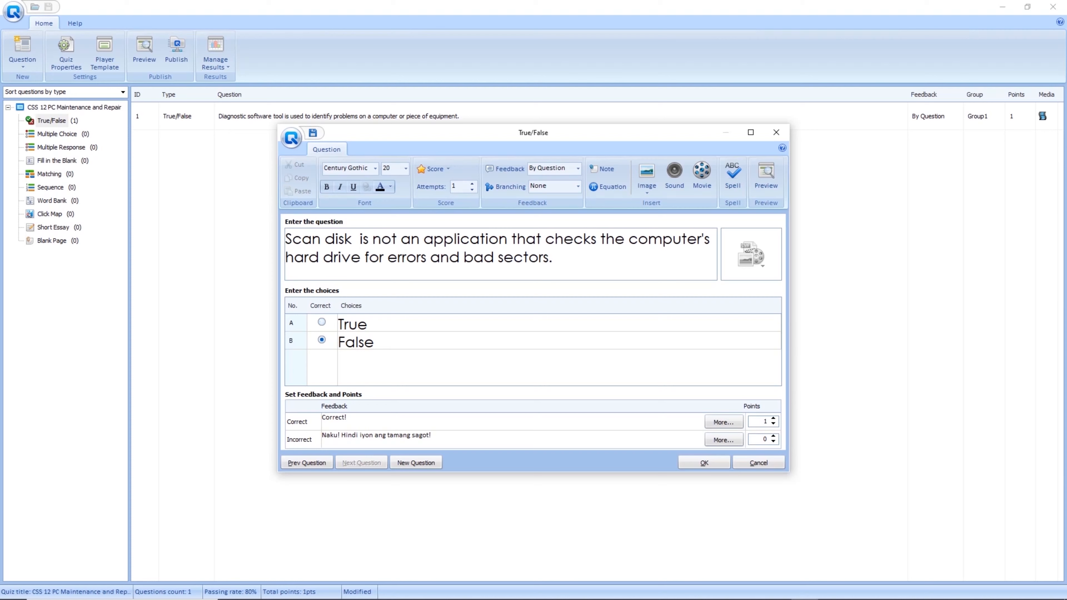
left_click(750, 255)
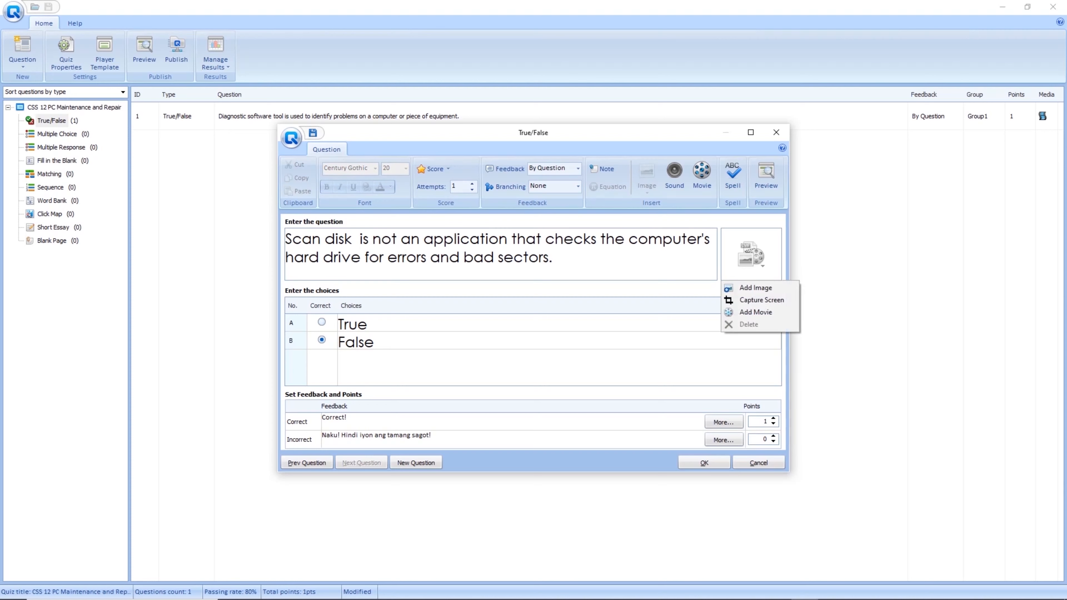
Insert the school gym picture from Downloads into the Scan disk question.
left_click(755, 287)
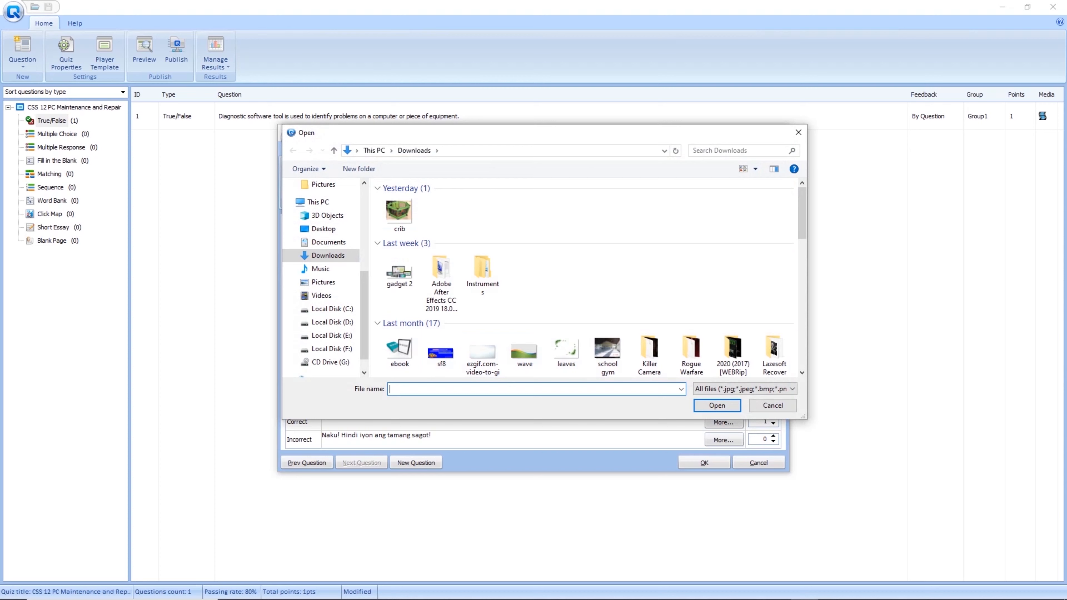
left_click(607, 353)
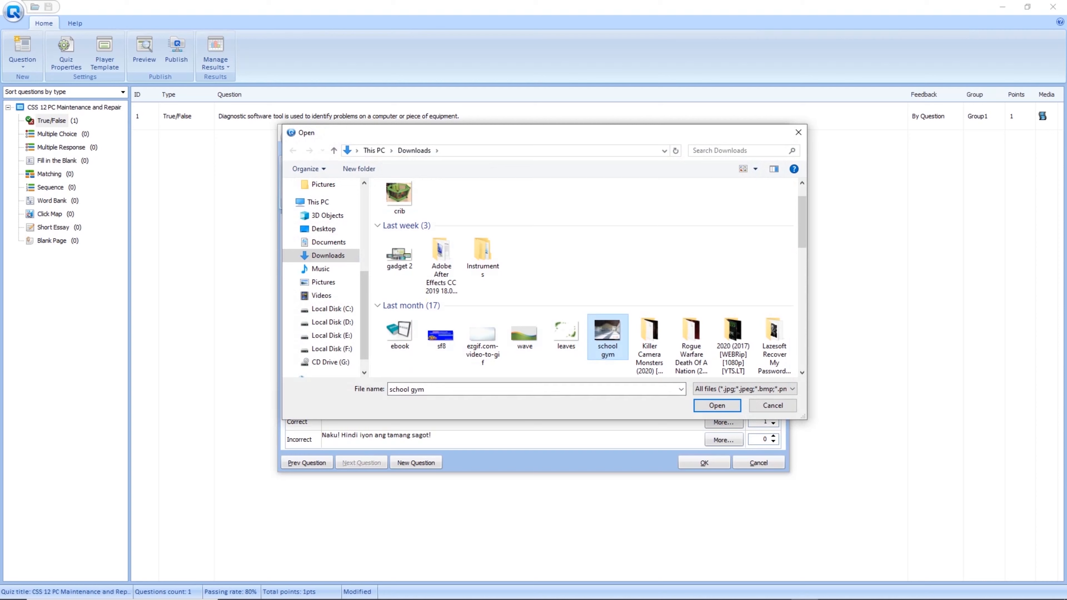
left_click(729, 406)
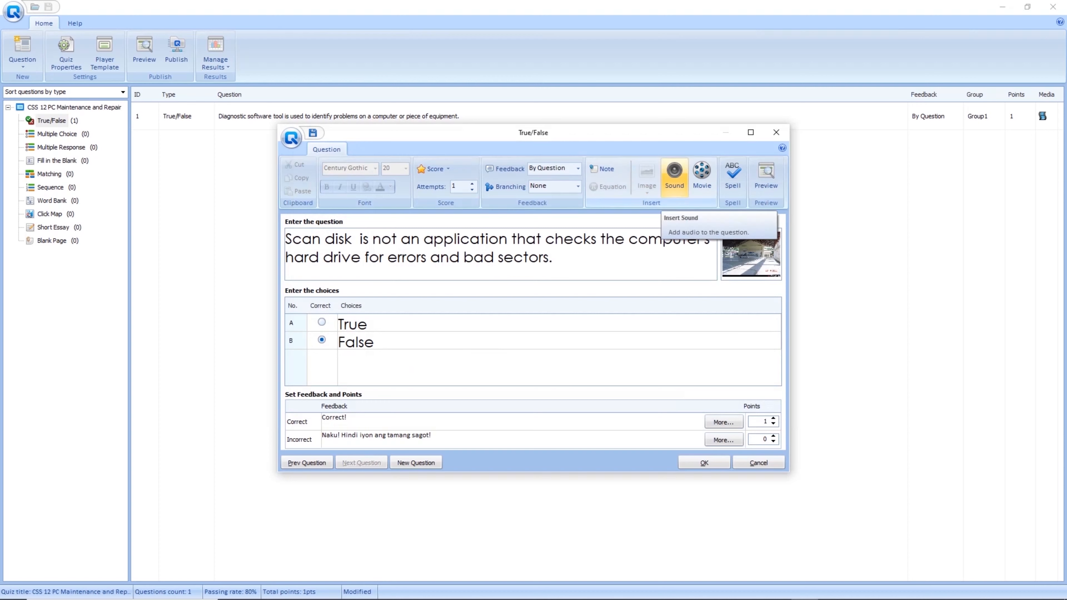
Attach whoosh.mp3 from Downloads as the question's sound and save it as question 2.
left_click(674, 175)
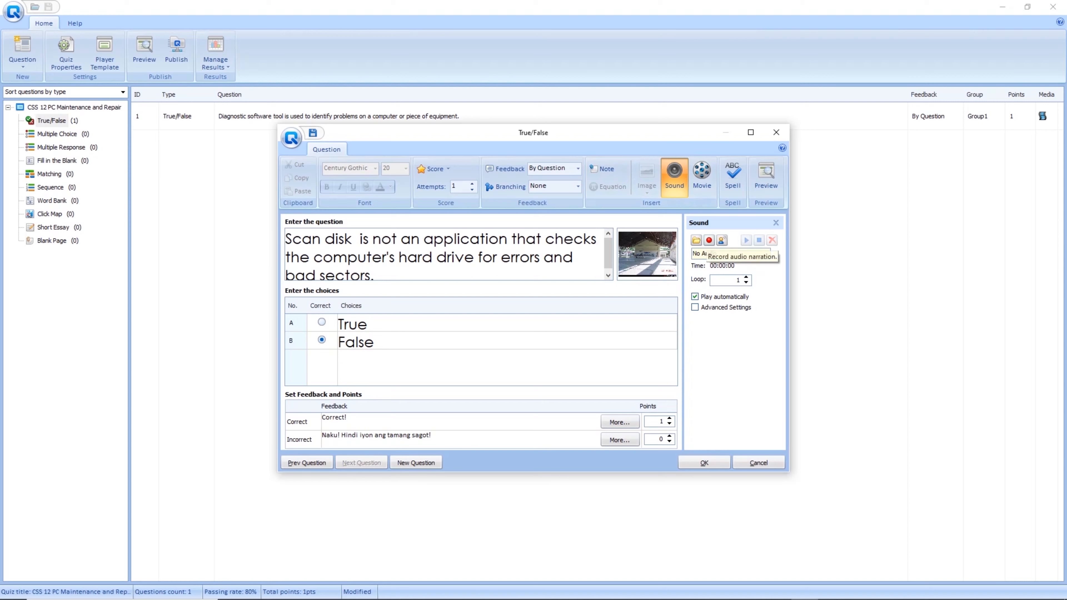
left_click(709, 241)
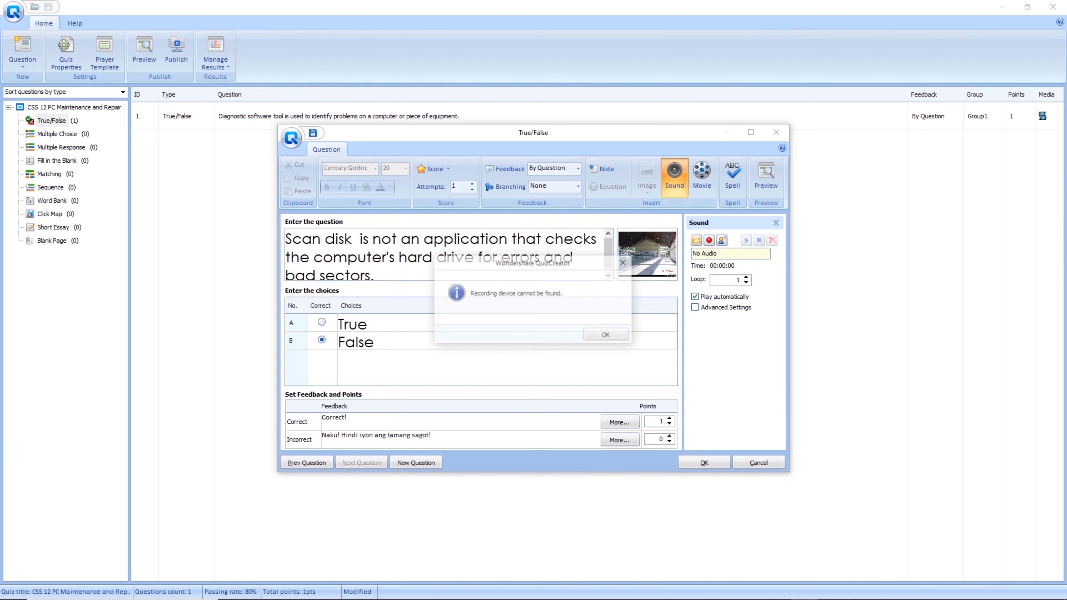
left_click(624, 262)
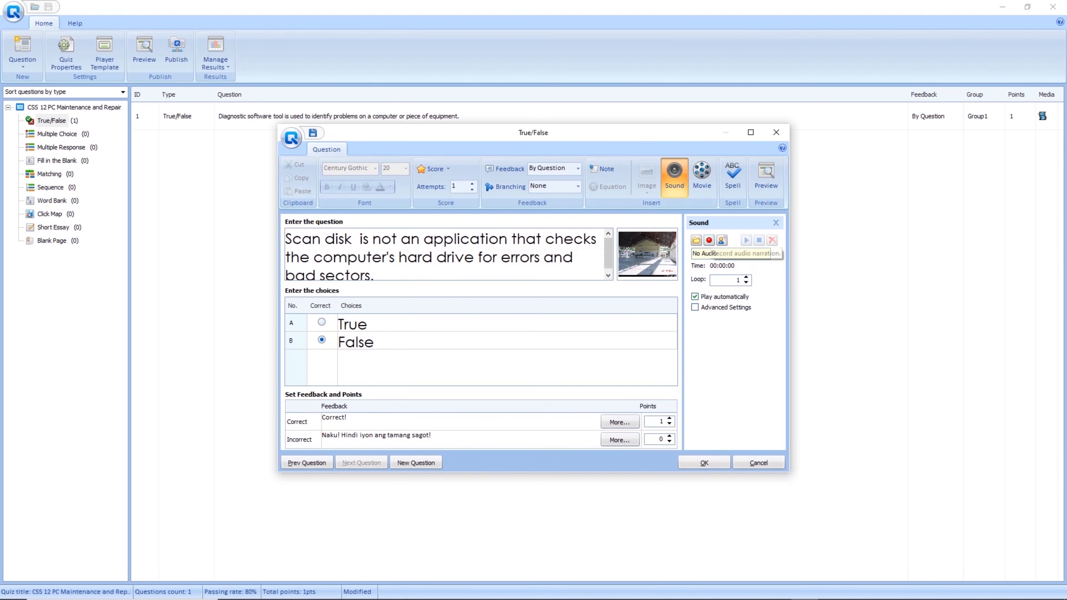
left_click(696, 240)
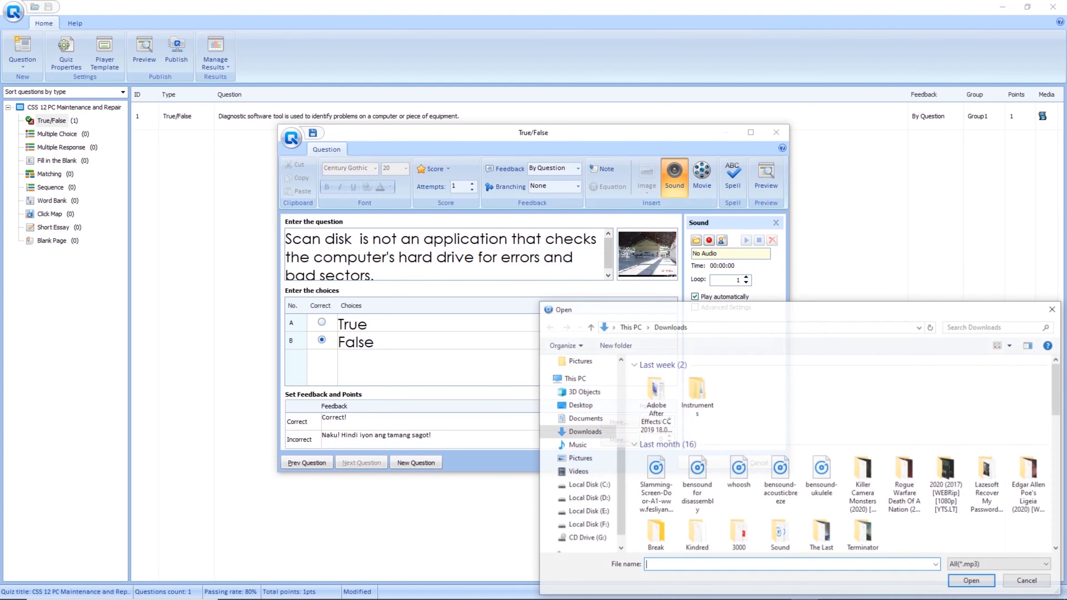
left_click_drag(724, 310, 534, 172)
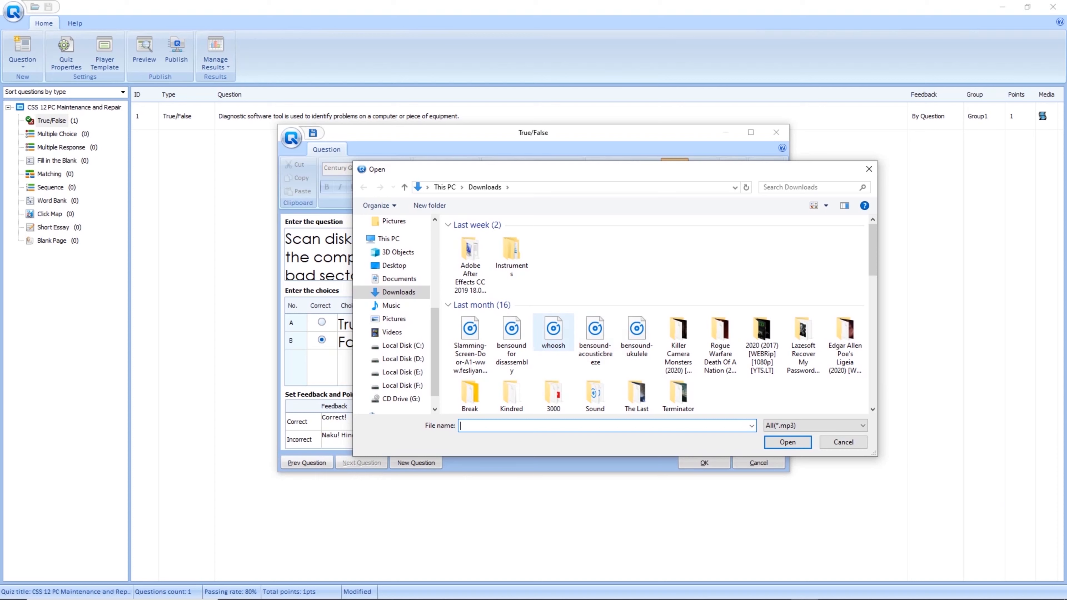
left_click(553, 330)
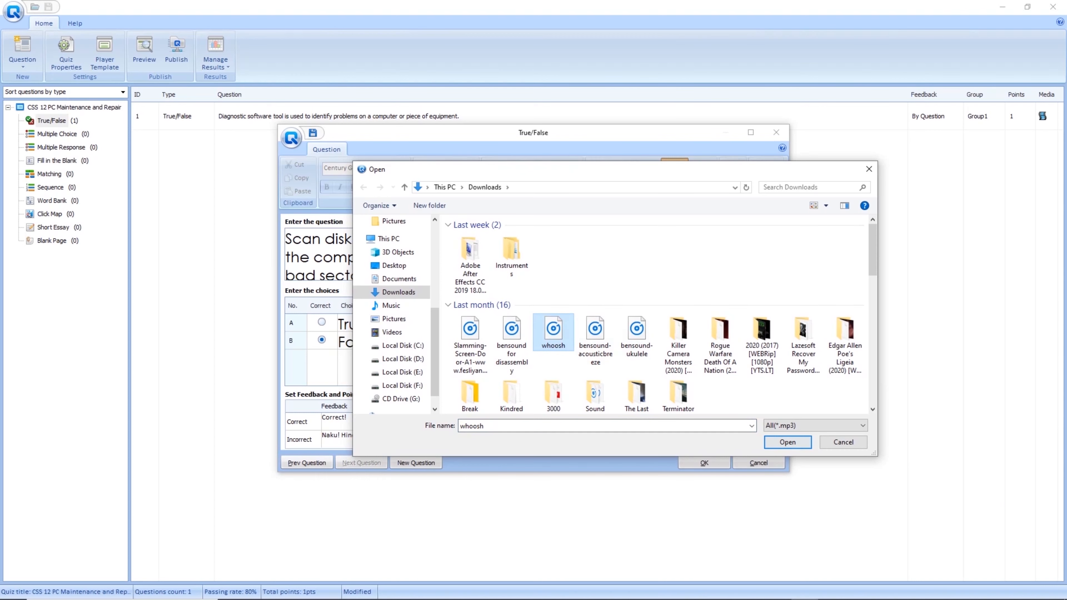
left_click(787, 441)
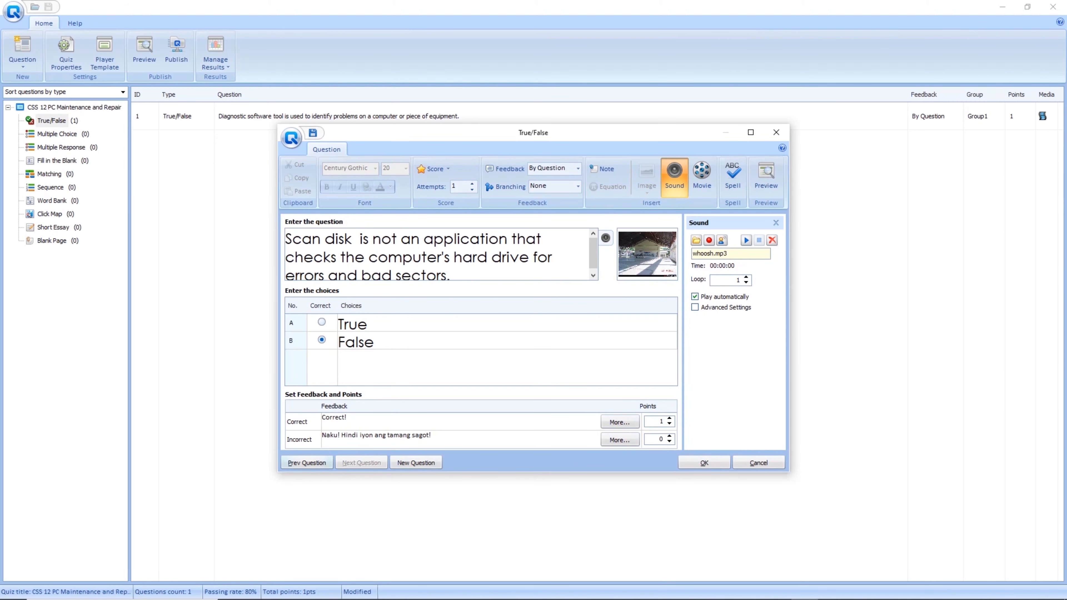
left_click(704, 462)
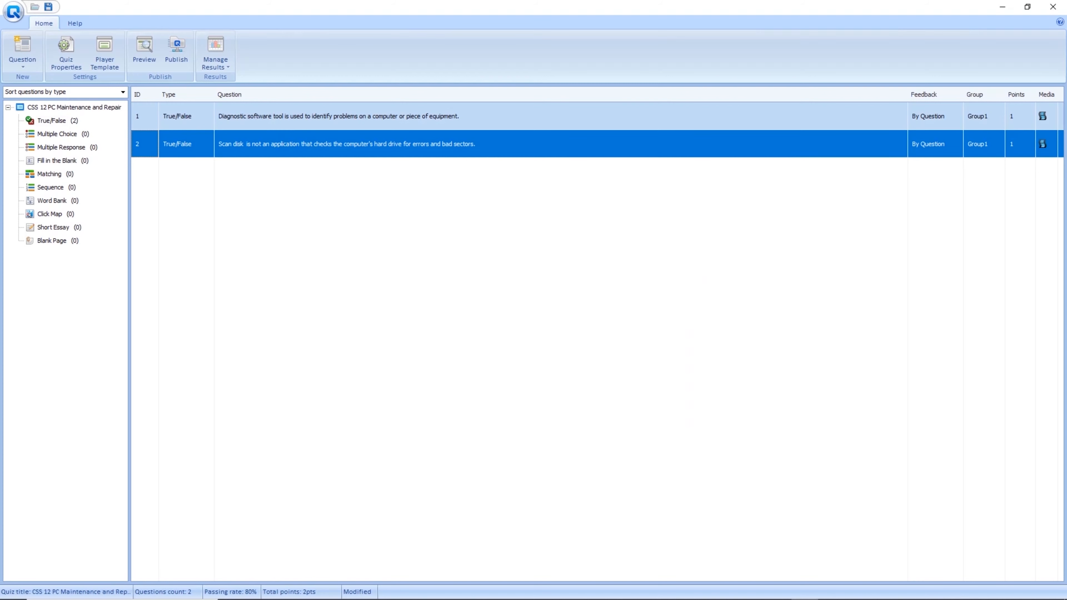
Review the Diagnostic software tool and Scan disk True/False questions in the list.
left_click(187, 116)
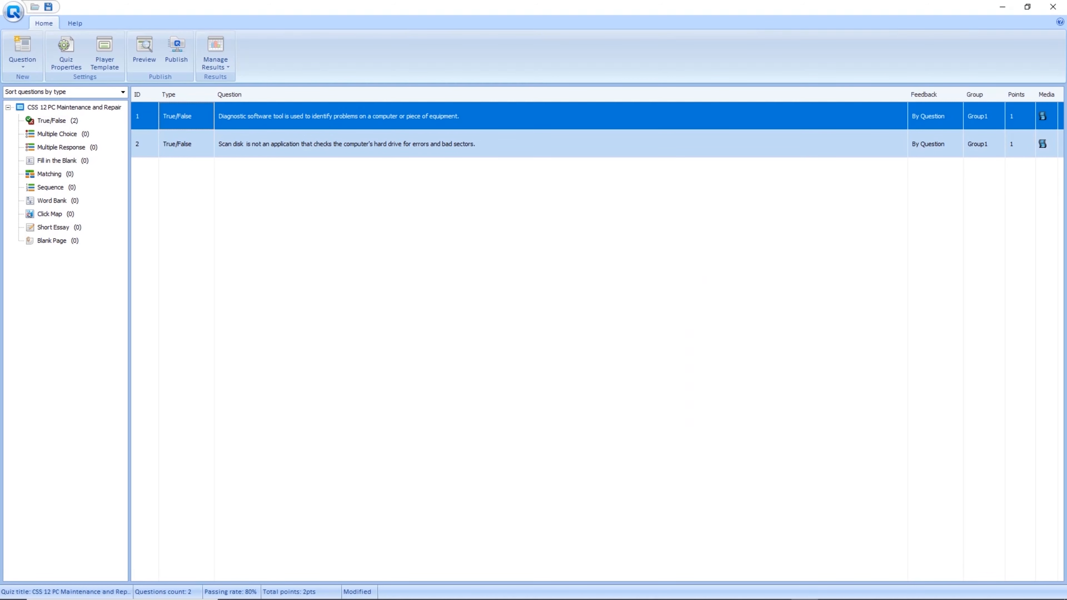
left_click(186, 144)
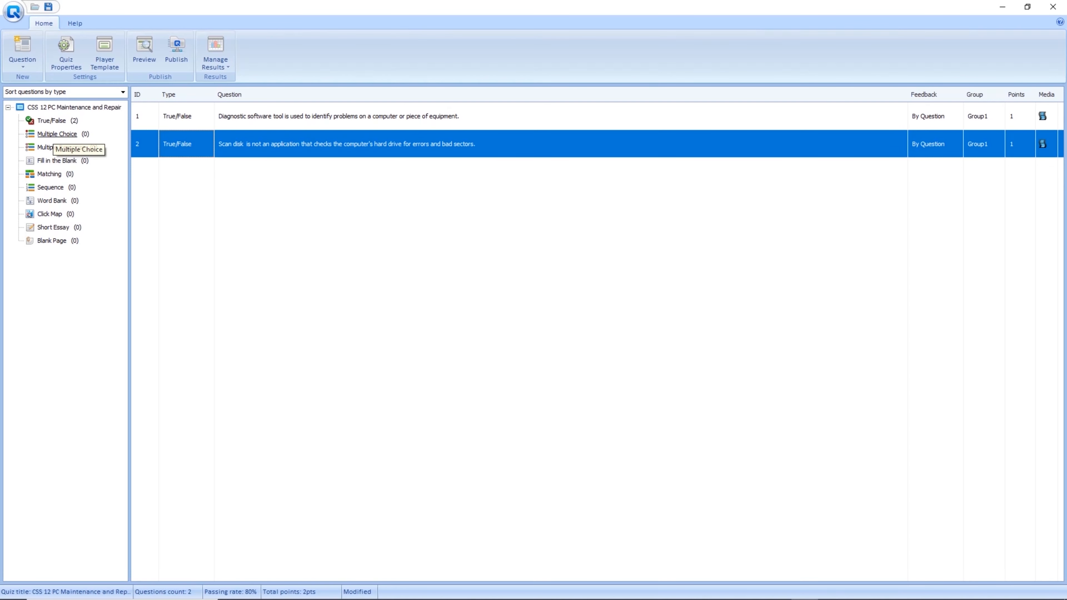
Write the Multiple Choice question 'It is used to identify problems on a computer or piece of equipment.'.
left_click(55, 134)
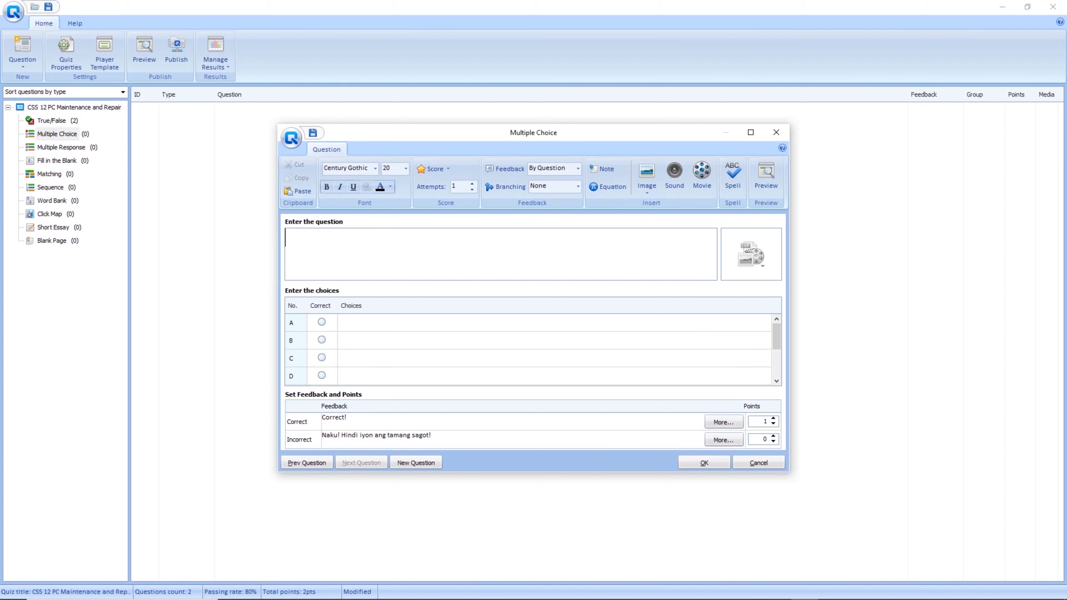
type("It i s used to ident")
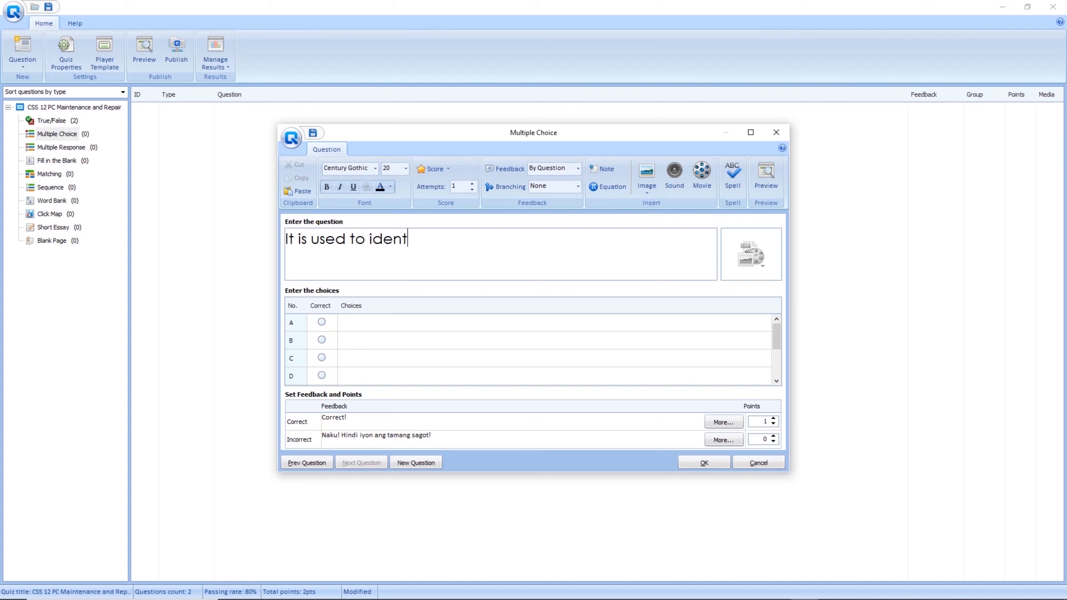
type("ify problems on a ")
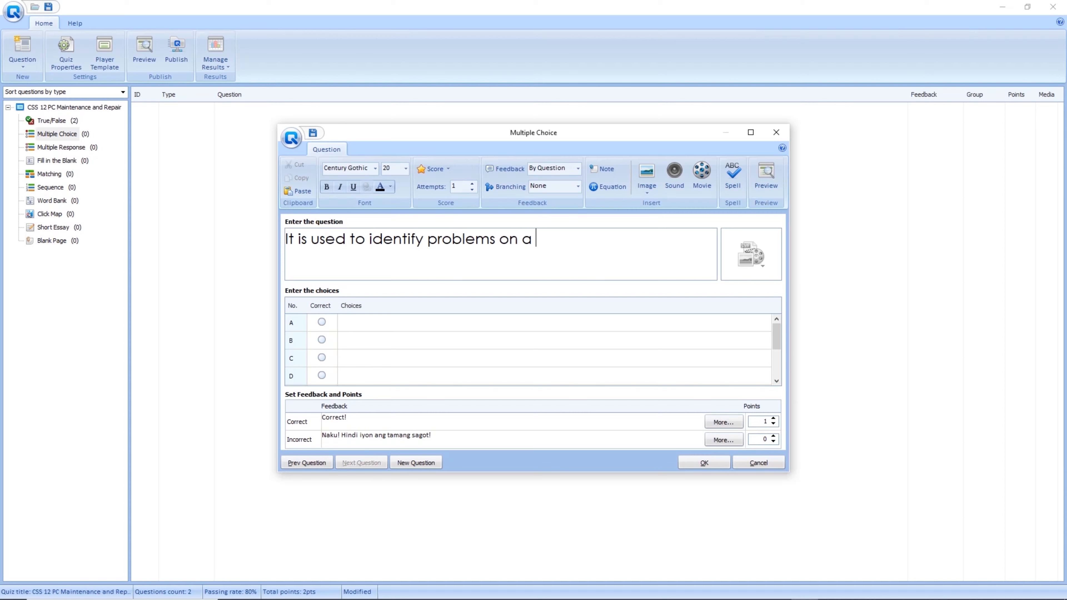
type("computer or piece ")
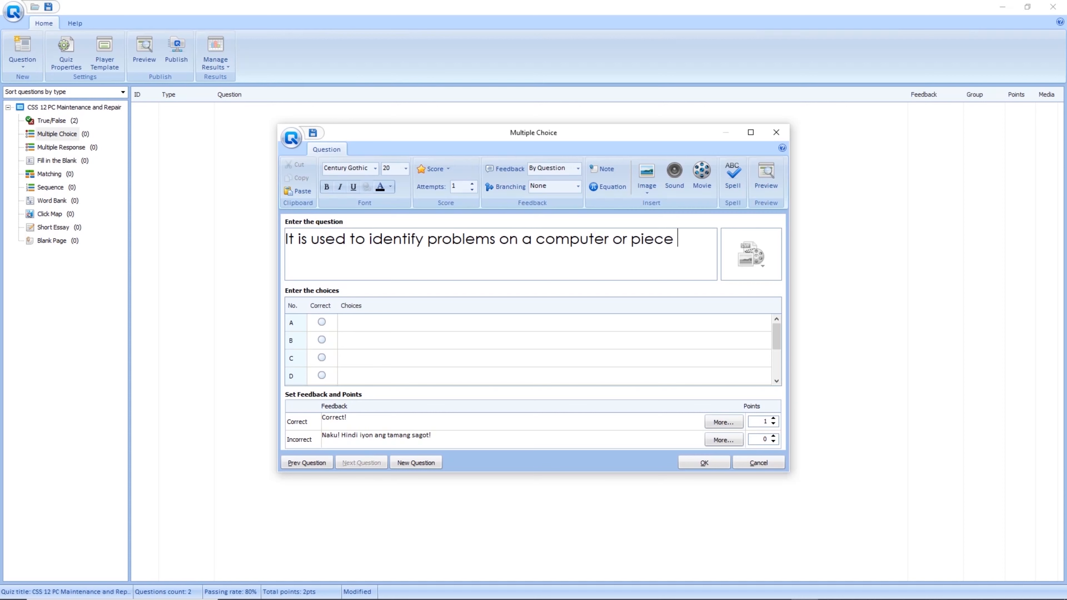
type("of equipm")
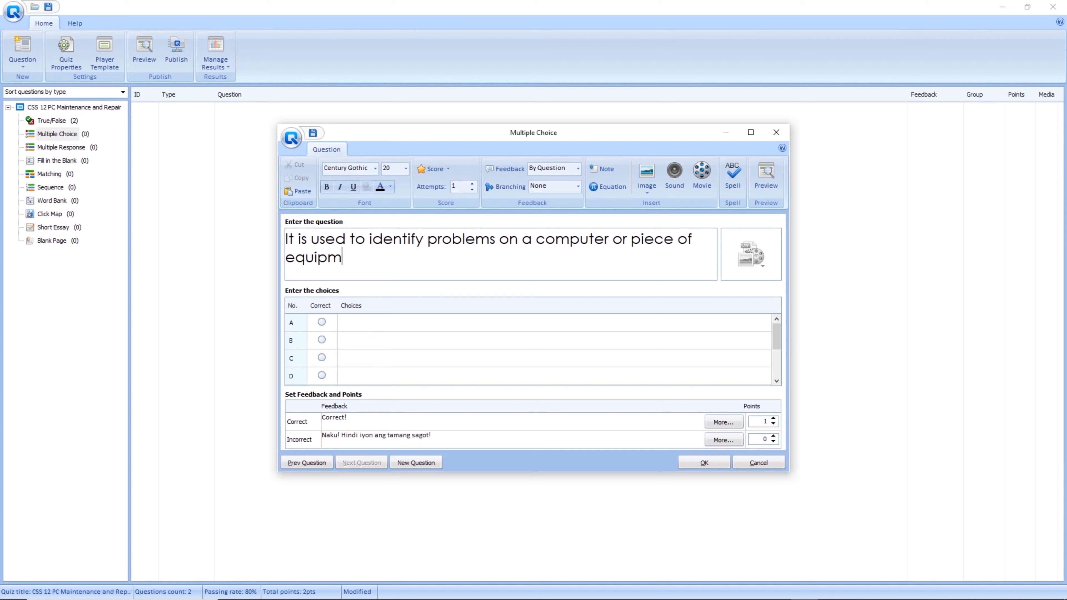
type("ent.")
left_click(346, 323)
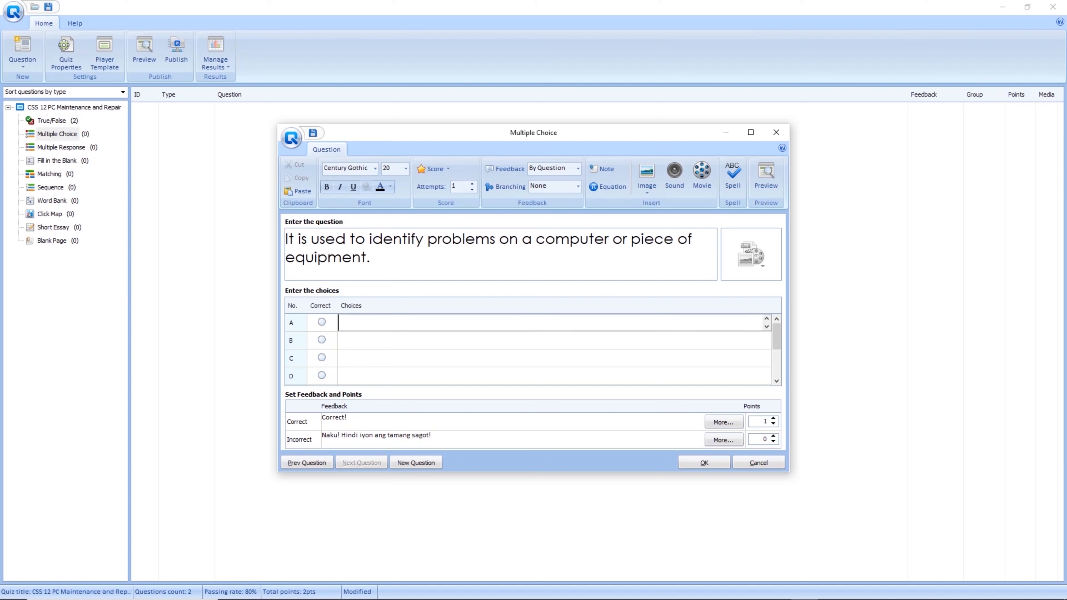
key("Down")
key("Down")
key("Down")
Fill choices A–D with antivirus, detector, diagnostic software tools and format.
left_click(462, 323)
type("antivirus")
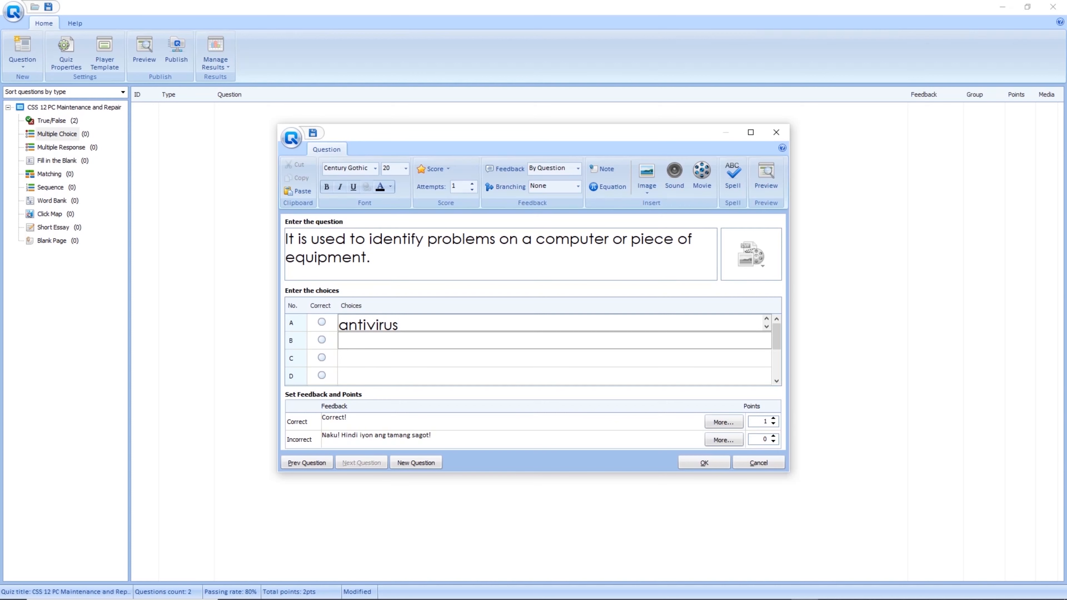
left_click(361, 341)
type("detector")
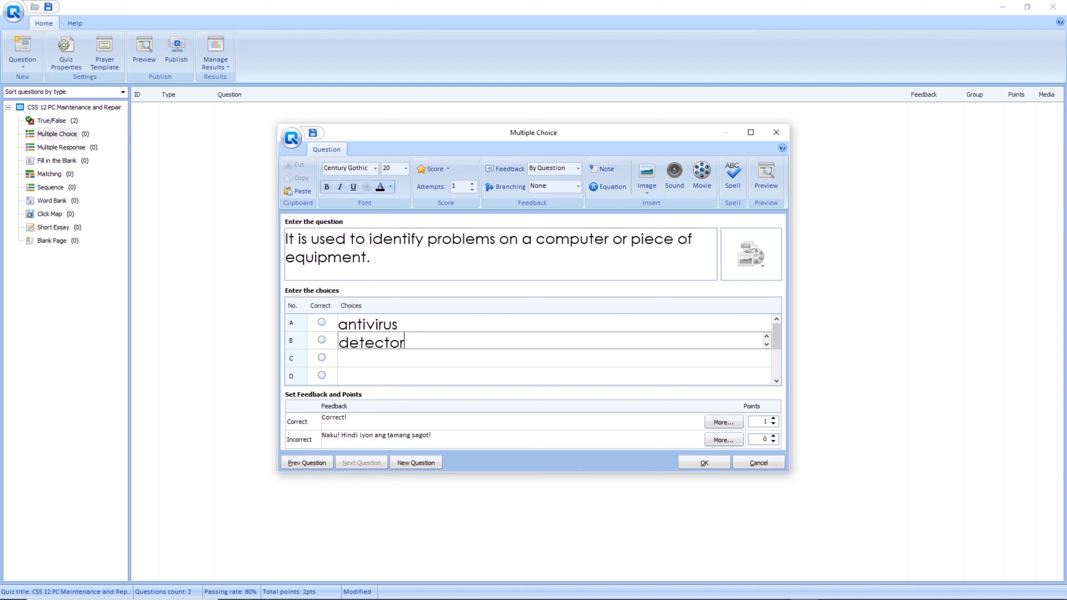
left_click(362, 358)
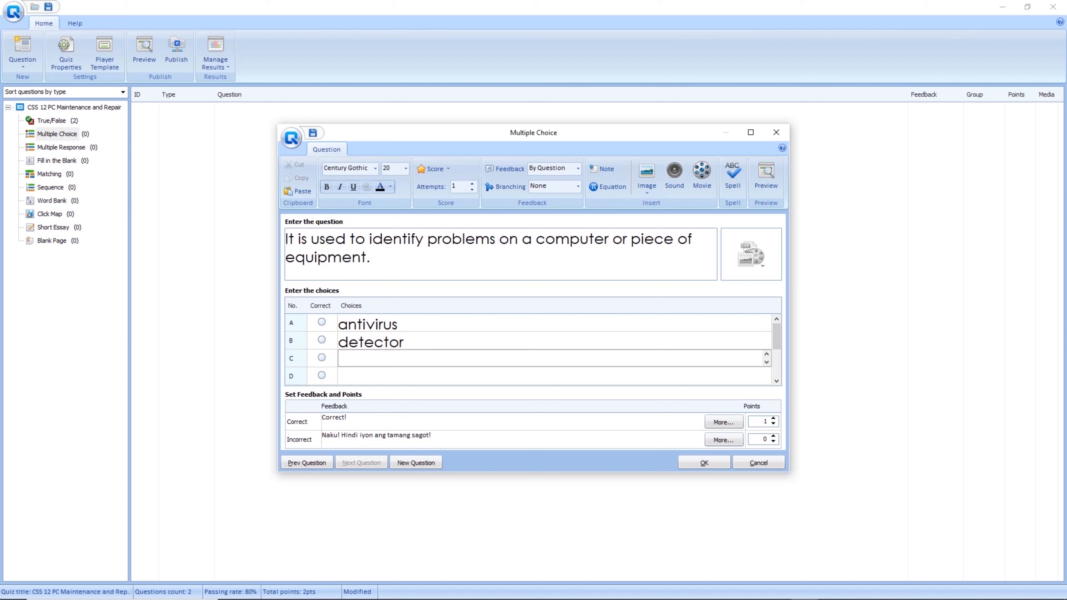
type("diagnostic sof")
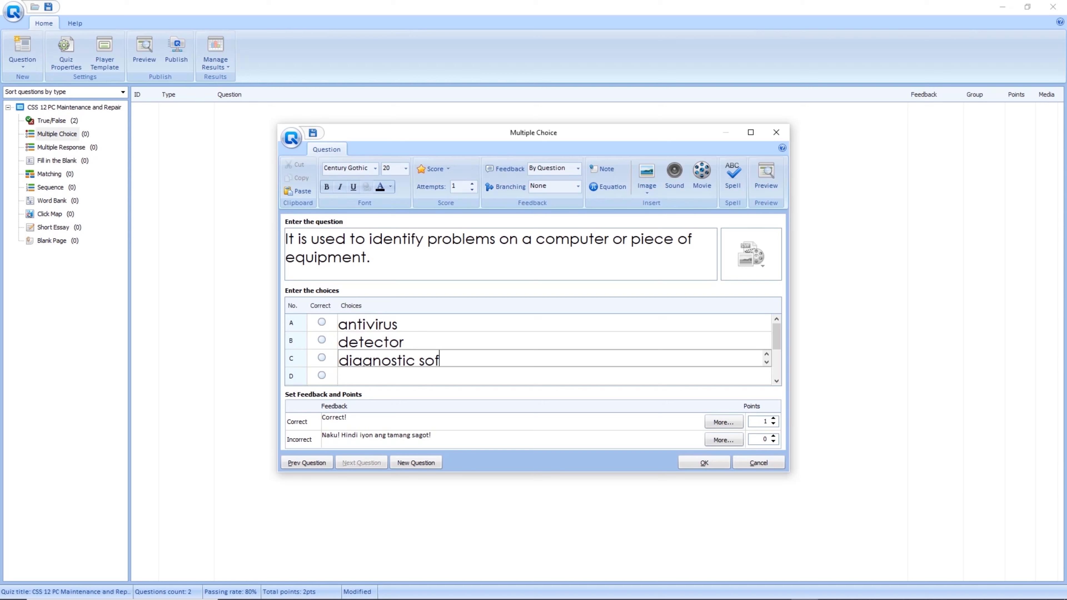
type("tware tools")
key("Tab")
type("d")
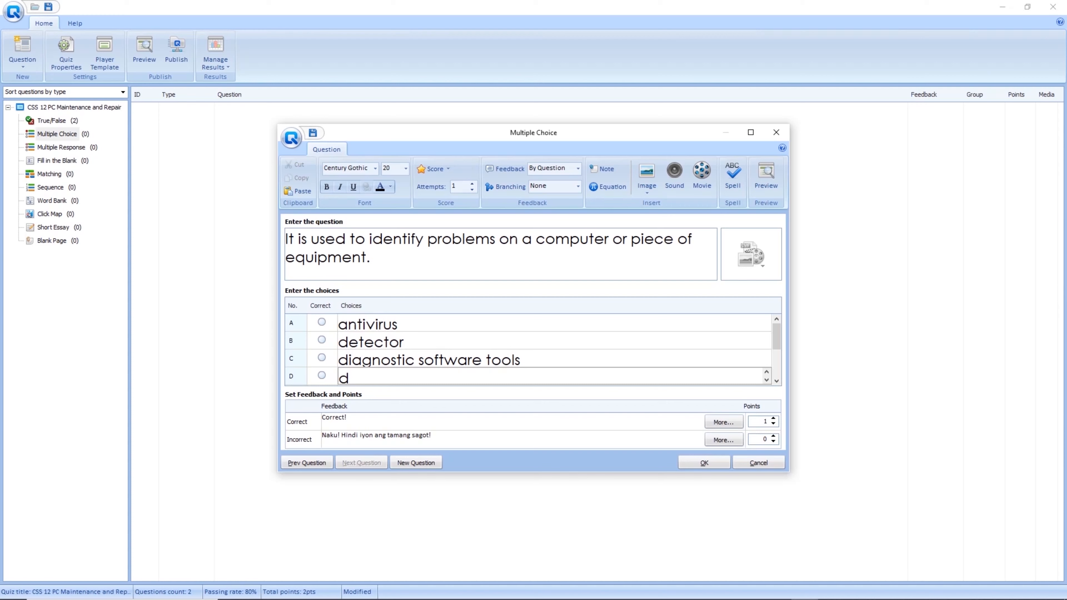
key("BackSpace")
type("format")
key("Tab")
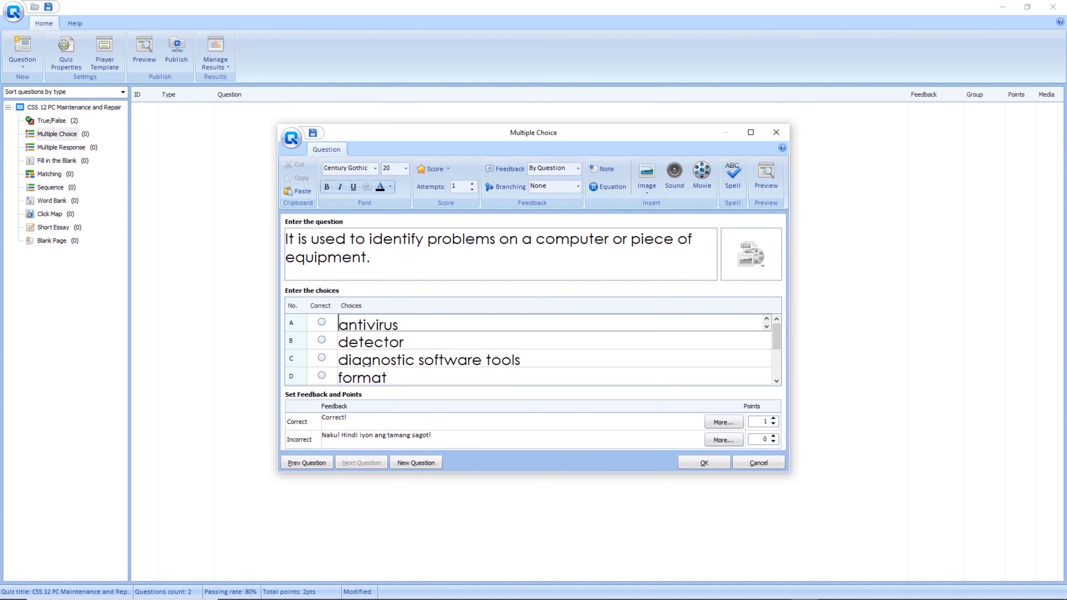
Mark diagnostic software tools correct, attach the ebook picture, and save the question.
left_click(322, 357)
left_click(751, 254)
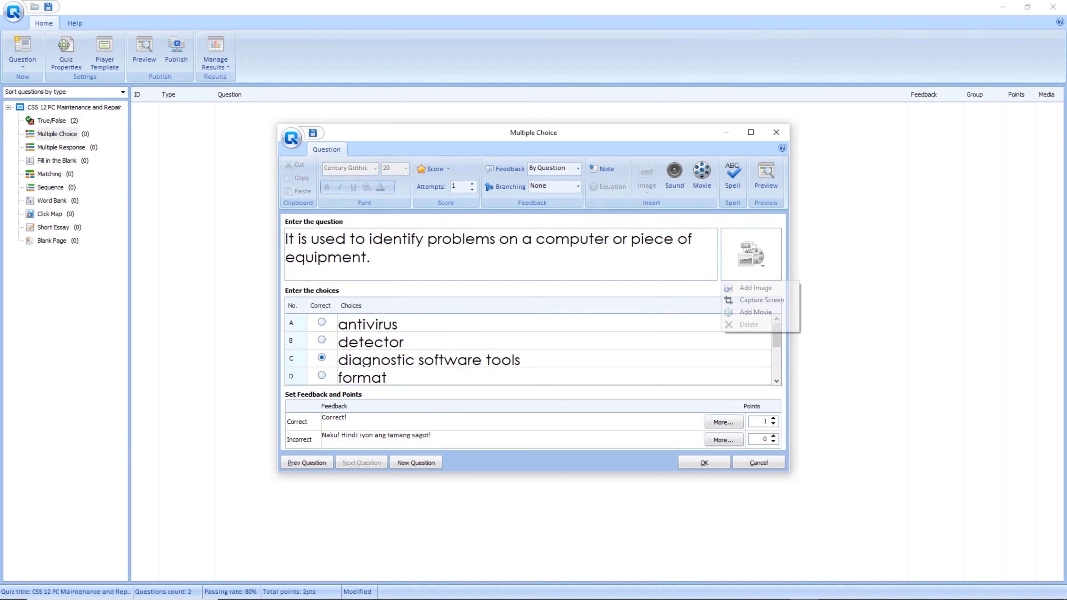
left_click(755, 287)
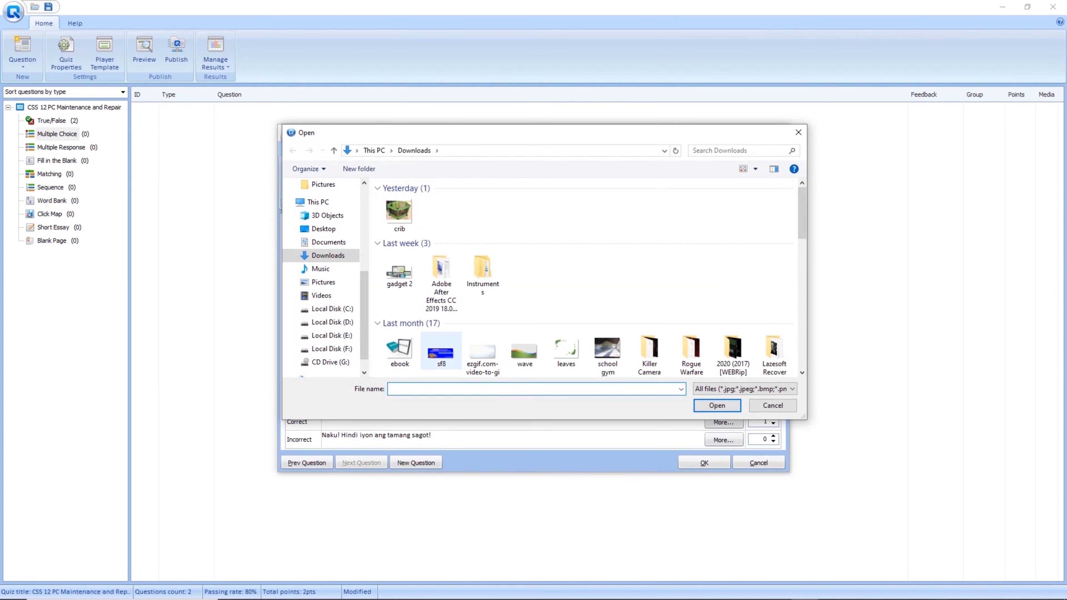
left_click(399, 351)
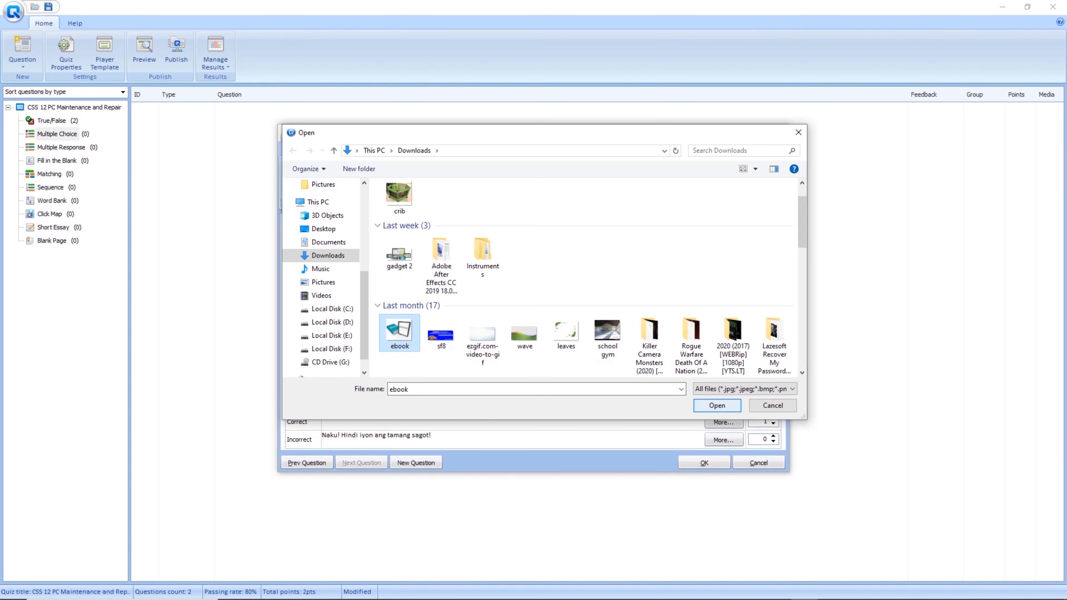
key("Return")
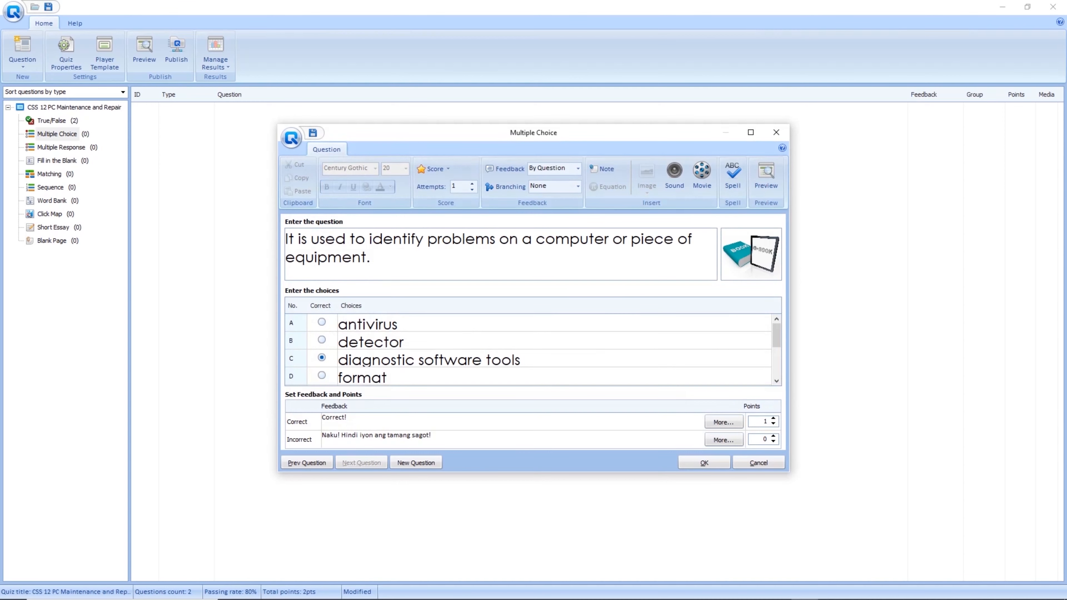
left_click(416, 463)
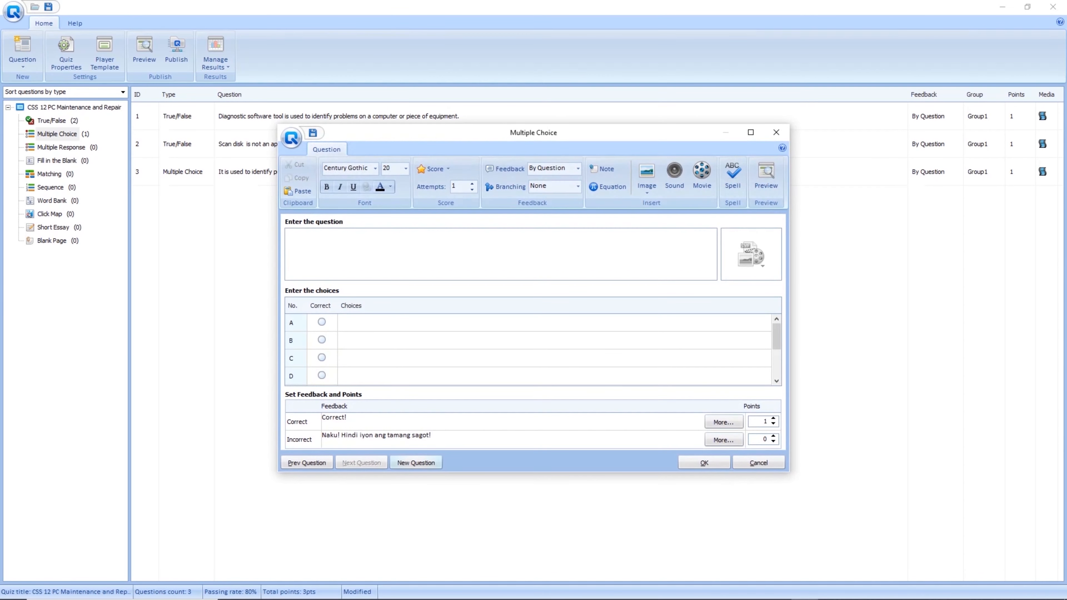
Type the built-in diagnostic program question with choices Checkdisk and defragmentation.
type("A small ")
type("built-in")
type(" program ")
type("which allo")
type("ws users t")
type("o perform")
type(" basic di")
type("agnostic")
type(" routine")
type("s on thei")
type("r")
type(" systems.")
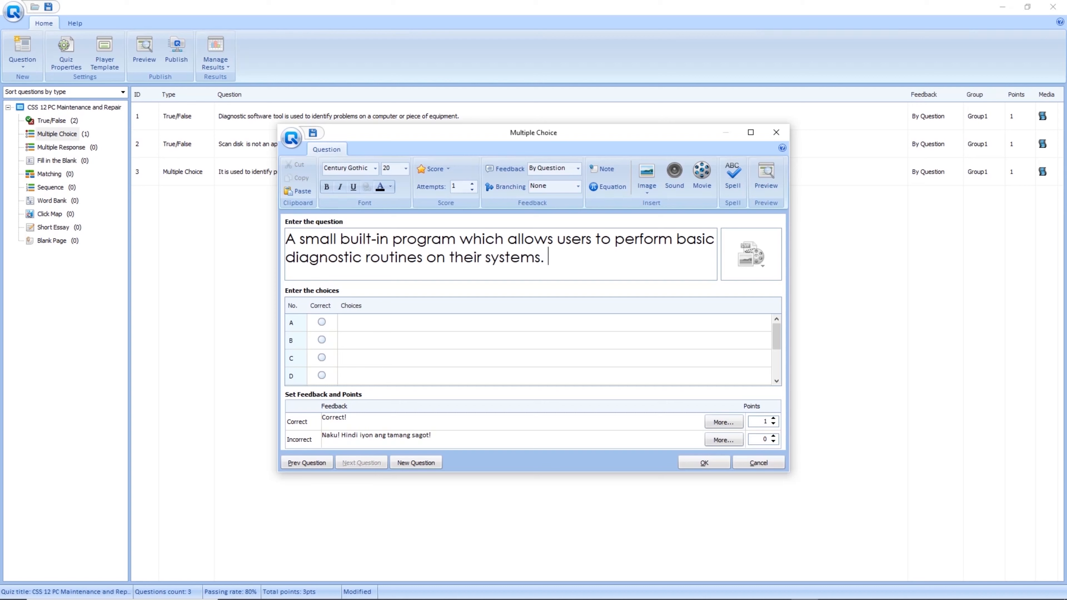
left_click(420, 322)
type("Checkdisk")
key("Tab")
type("defragmentatio")
key("BackSpace")
key("BackSpace")
key("BackSpace")
type("tion")
Enter System File Checker and Disk cleanup as choices C and D.
key("Tab")
type("S")
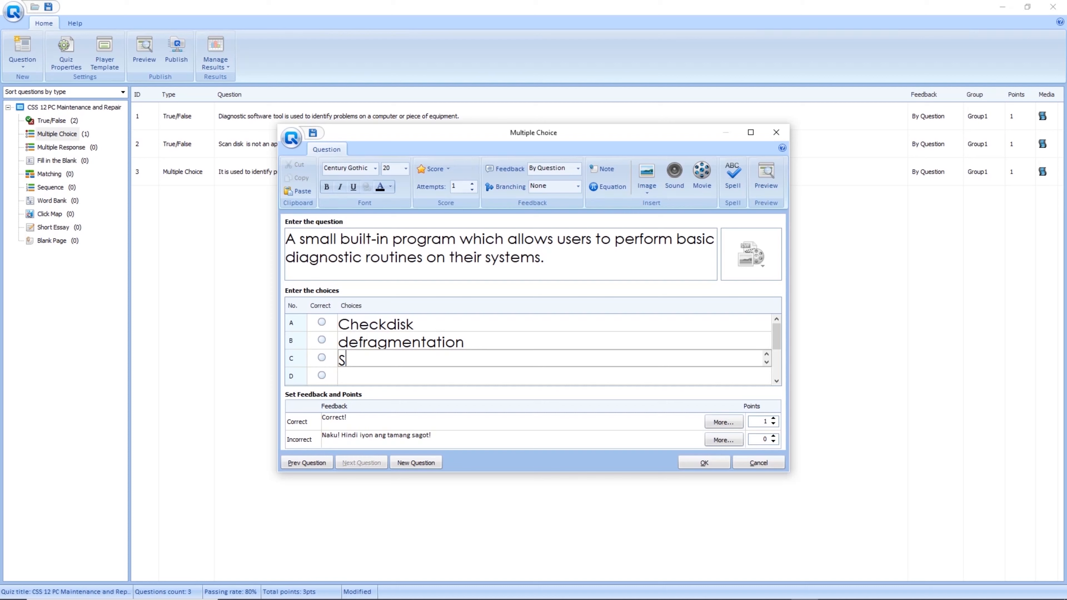
type("ystem File Check")
key("BackSpace")
type("ker")
key("Return")
type("Disk cleanup")
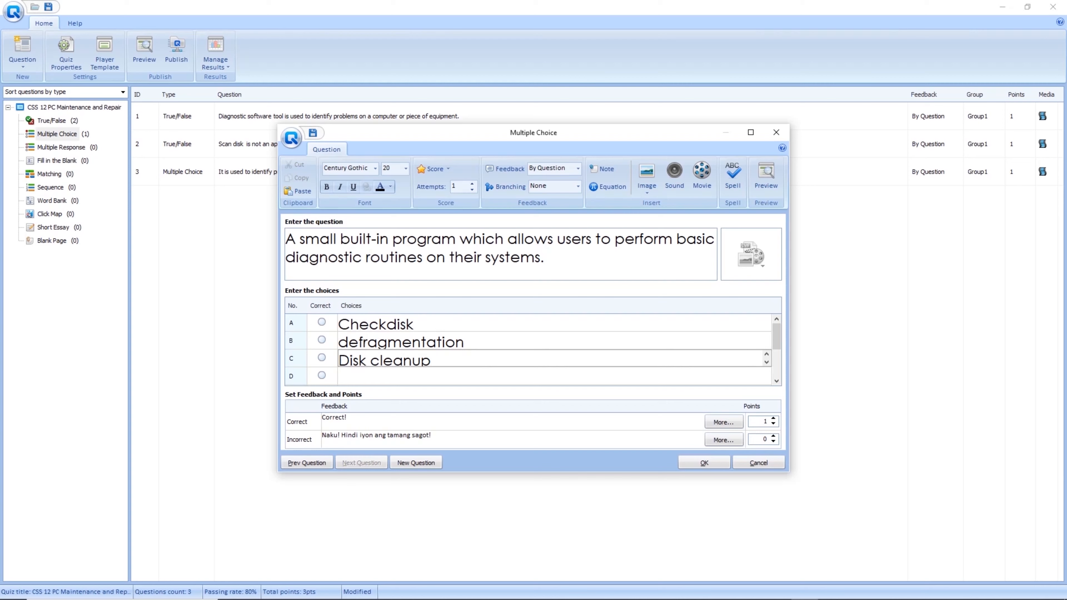
left_click(420, 376)
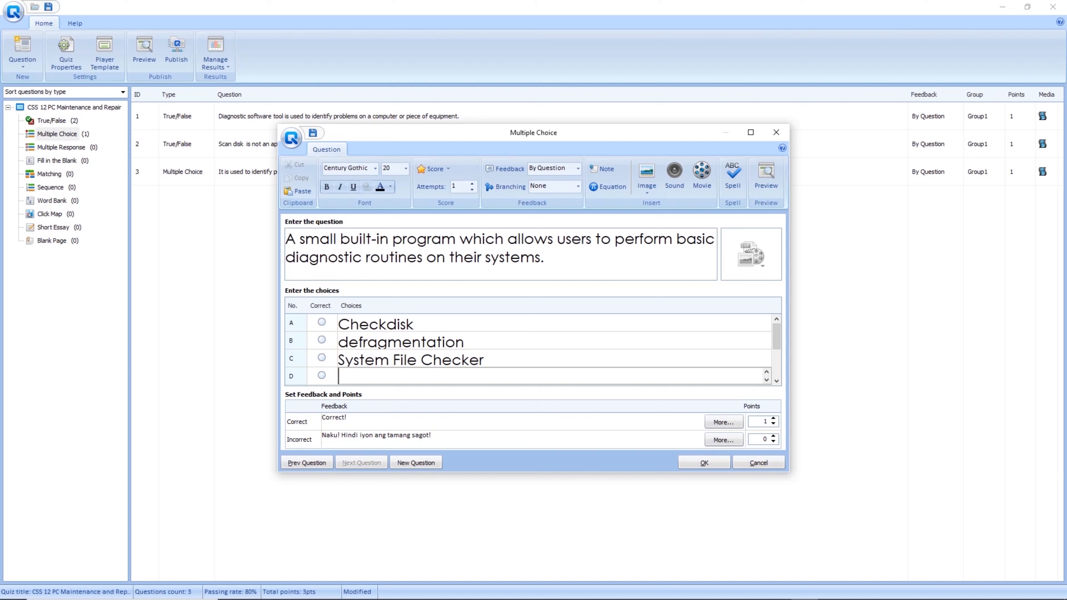
type("disk cleanup")
Mark Checkdisk as the correct answer and choose to add an image.
left_click(340, 341)
left_click(339, 323)
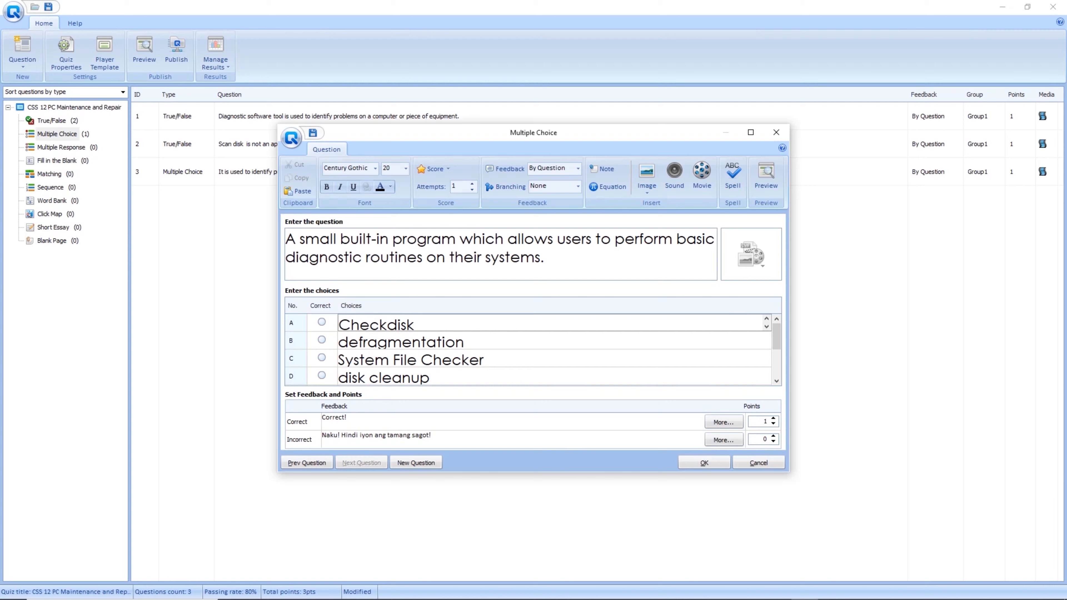
left_click(321, 322)
left_click(751, 254)
left_click(755, 288)
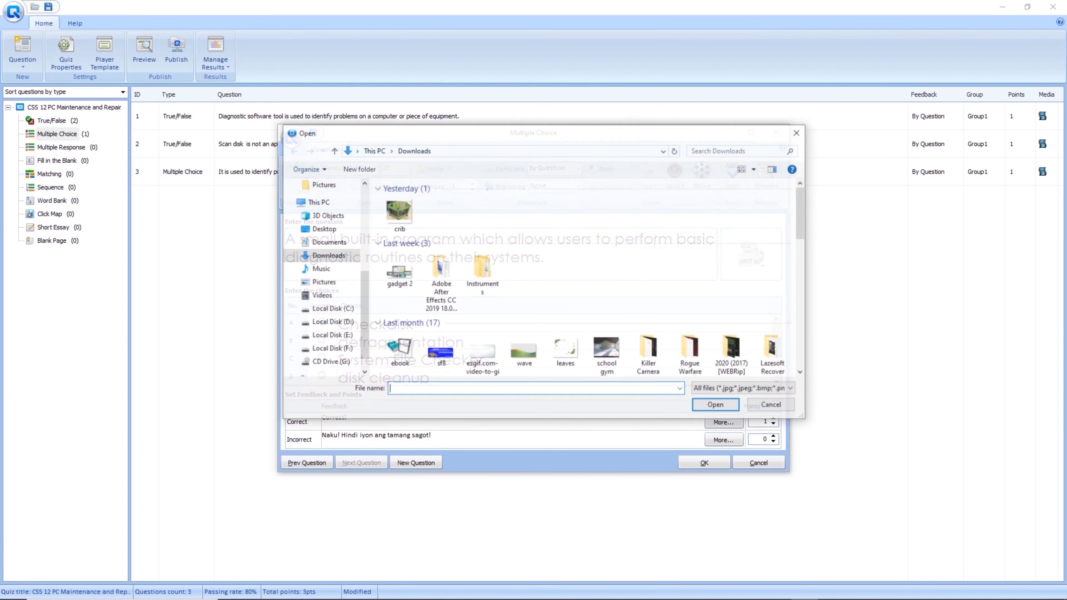
Insert the crib picture into the Checkdisk question and save it as question 4.
left_click(399, 271)
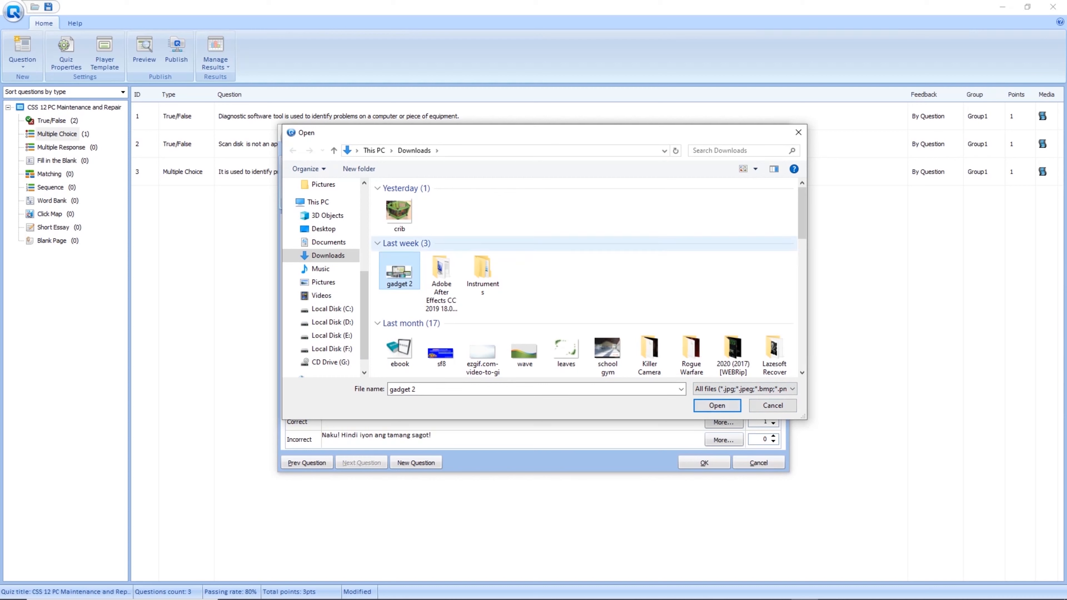
left_click(399, 216)
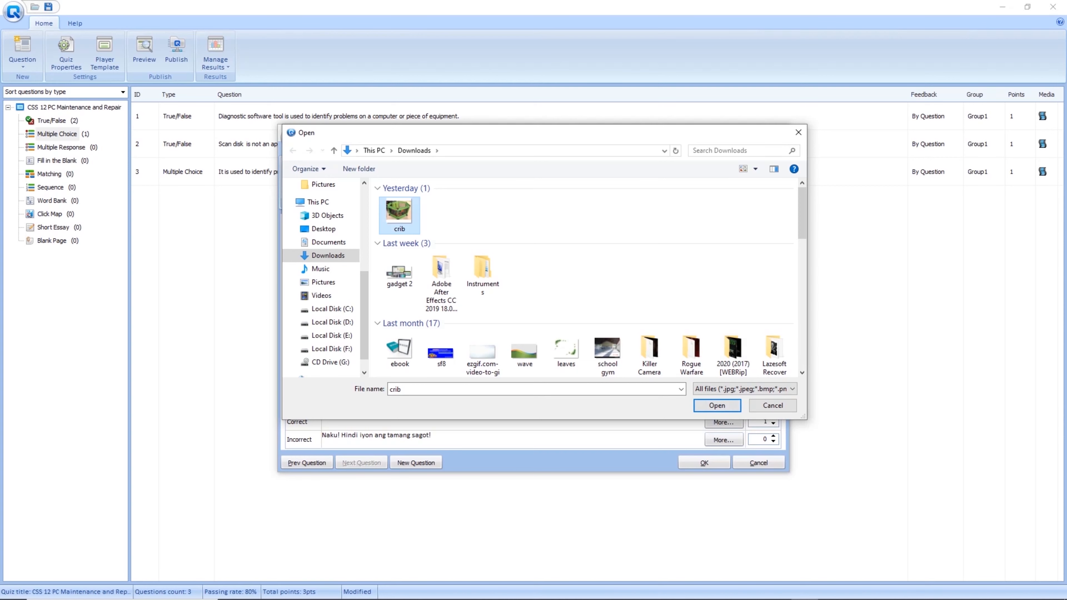
left_click(717, 405)
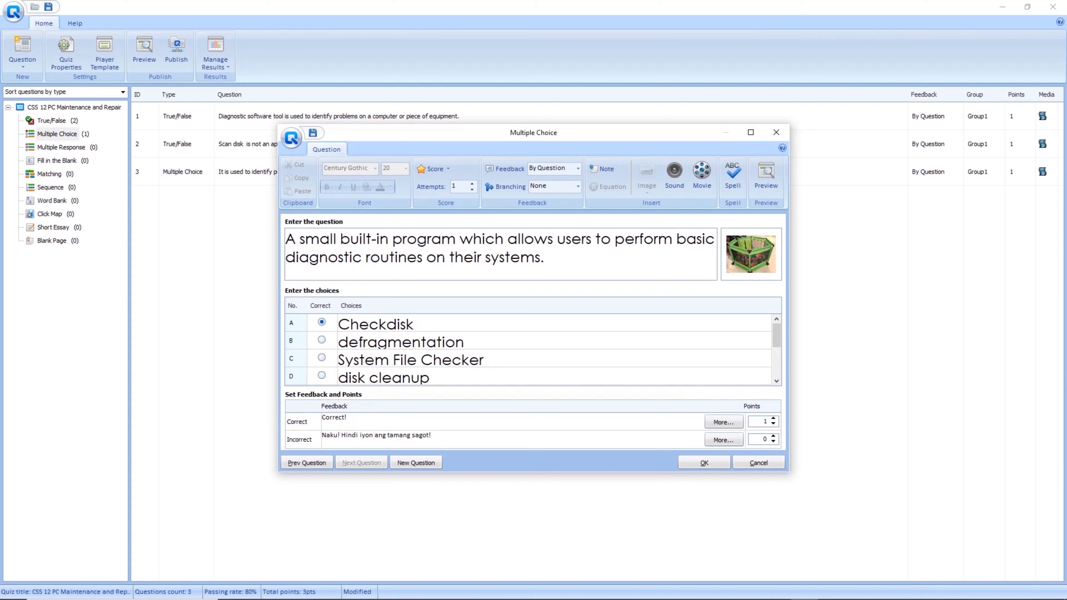
left_click(416, 462)
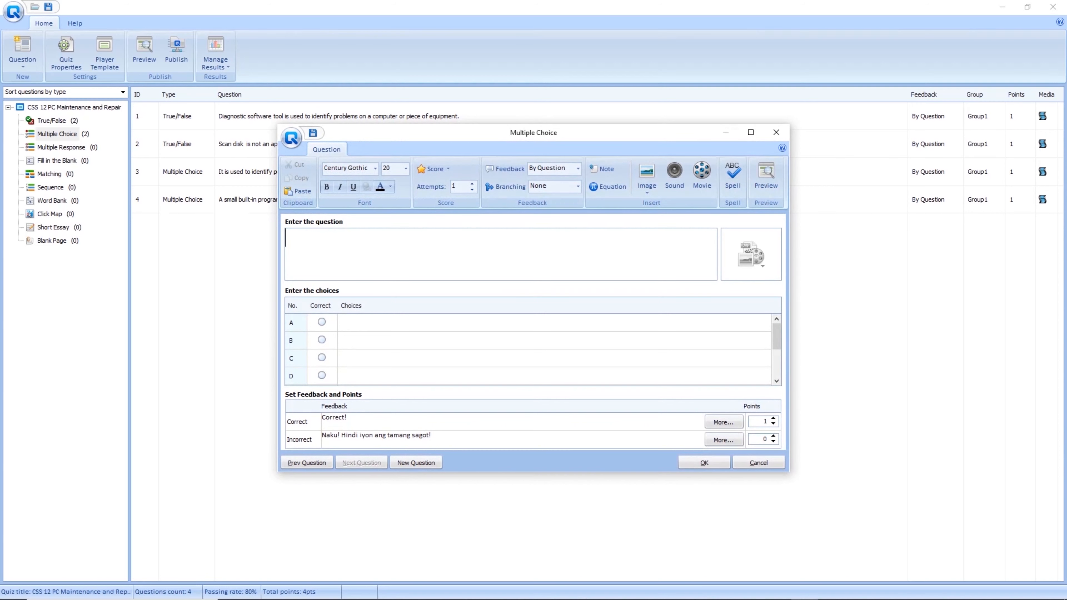
Enter 'It creates and deletes disk partitions.' with choices system file checker, format, fdisk, disk cleanup.
type("It creates and de")
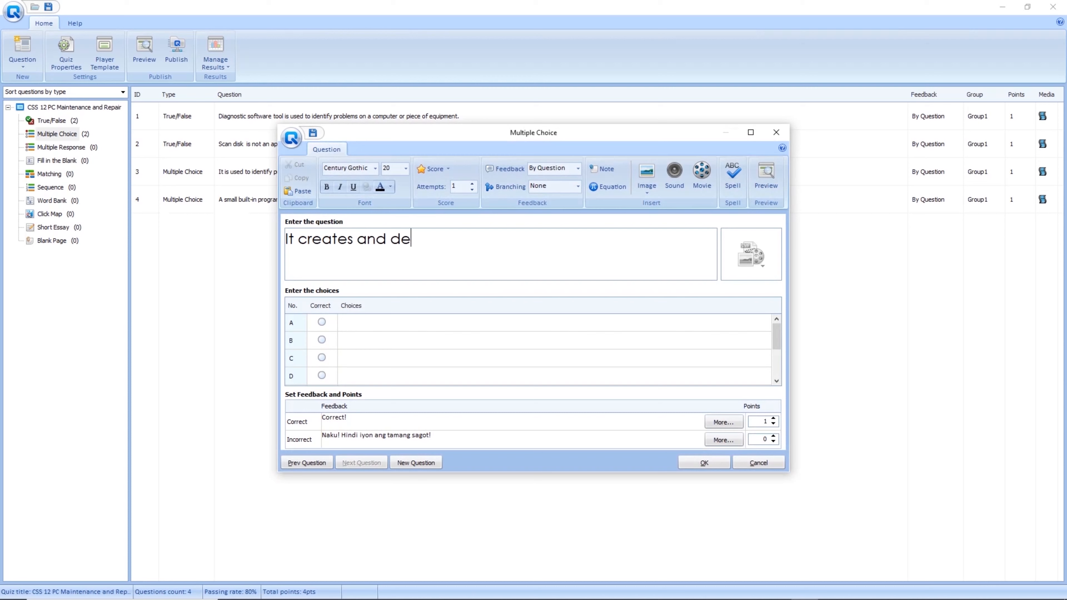
type("letes disk partit")
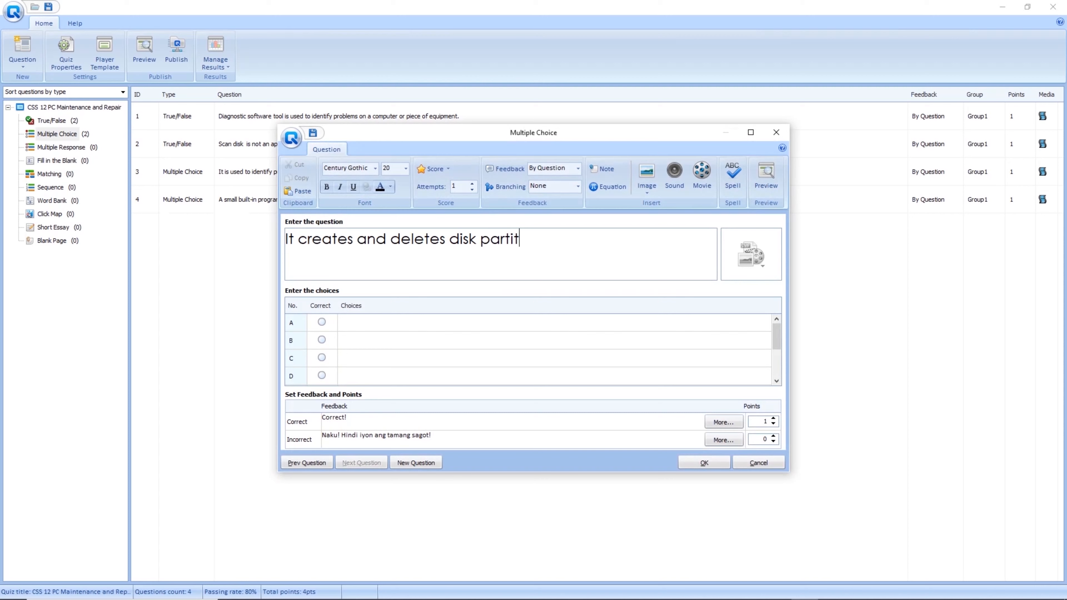
type("ions.")
left_click(339, 323)
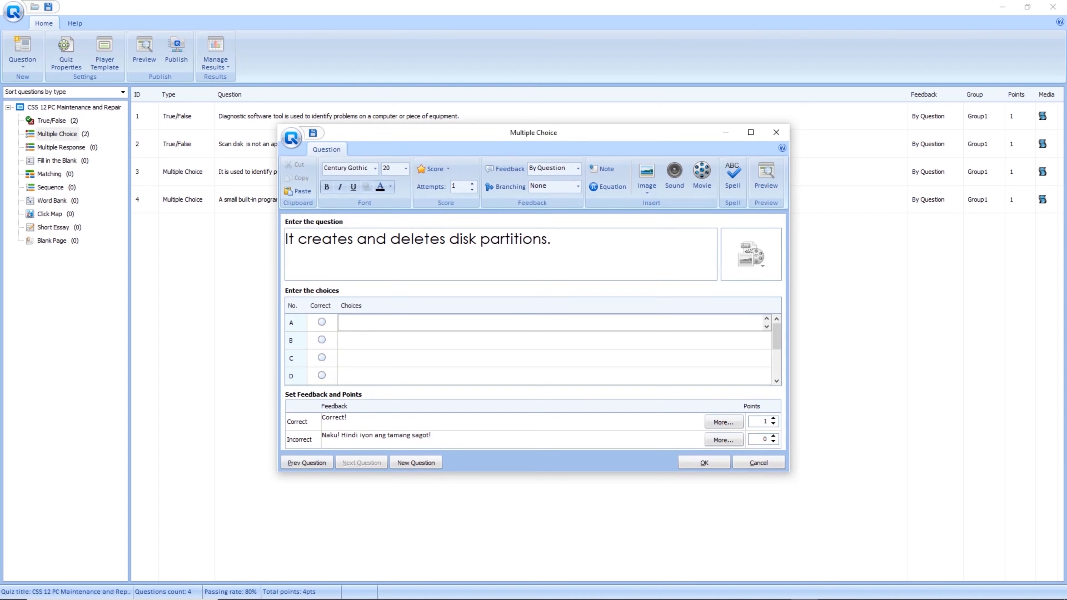
type("system file checker")
left_click(339, 340)
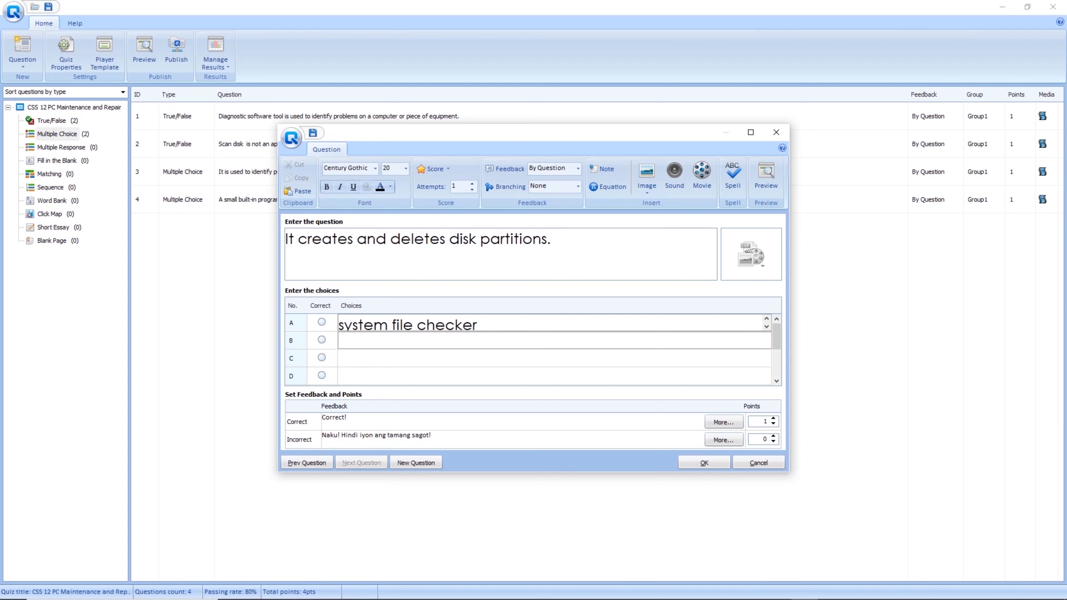
type("format")
left_click(340, 359)
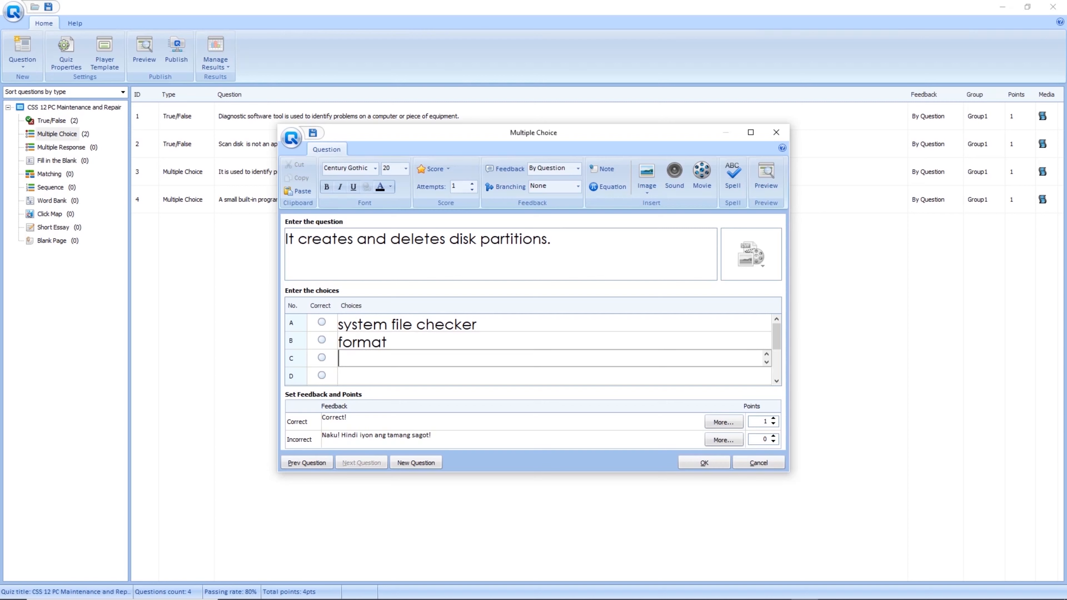
type("fdisk")
key("Tab")
type("disk cleanup")
Mark fdisk as the correct answer and save the question to the quiz.
left_click_drag(288, 238, 546, 239)
left_click(546, 239)
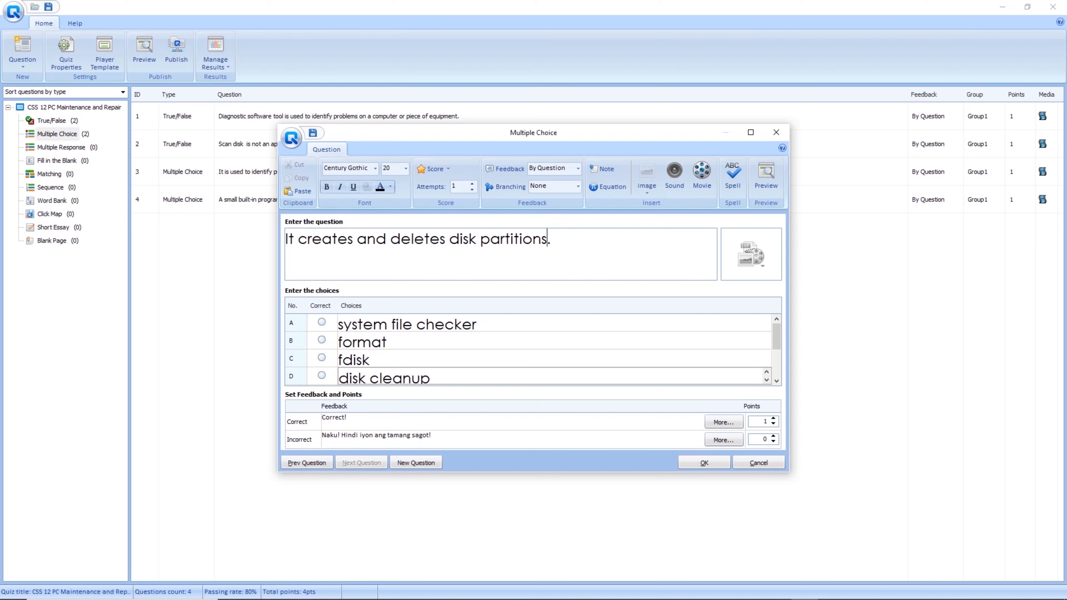
left_click(341, 341)
left_click(322, 358)
left_click(704, 462)
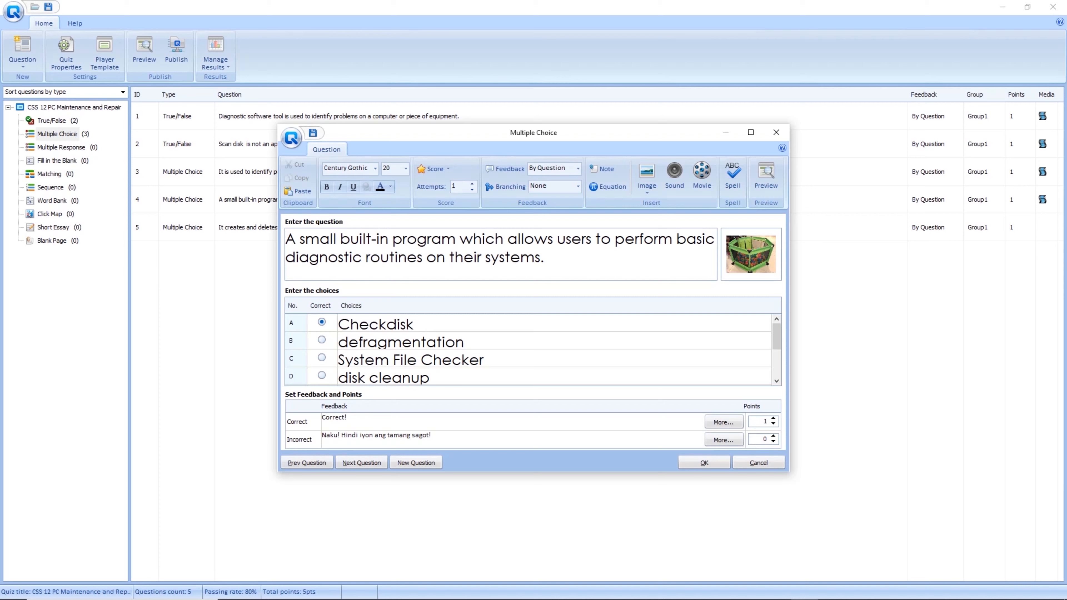
left_click(361, 462)
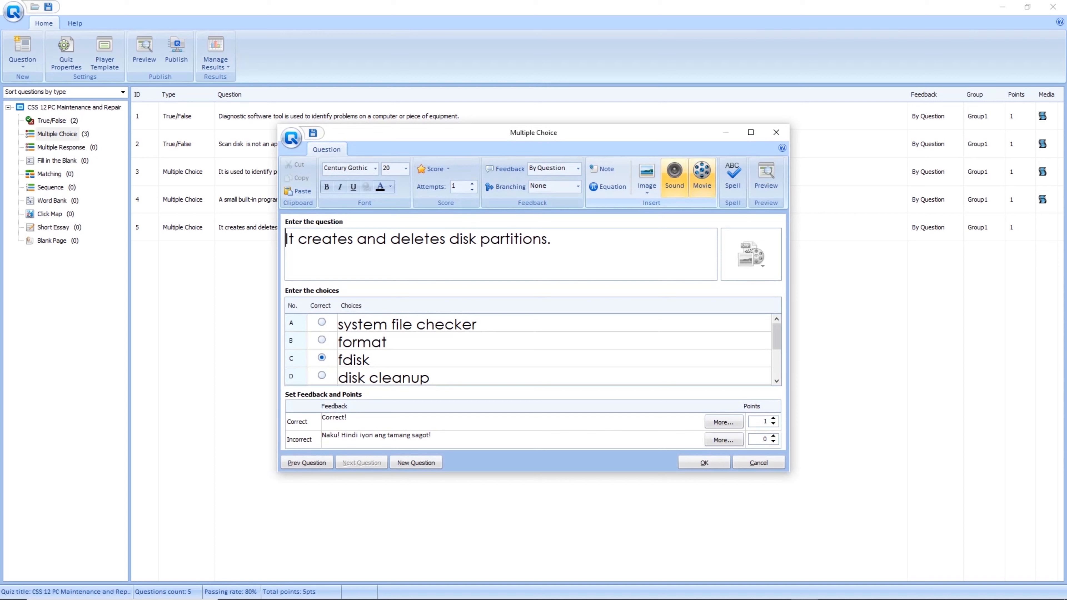
Dismiss the Sound panel without adding sound and close question 5 with OK.
left_click(674, 176)
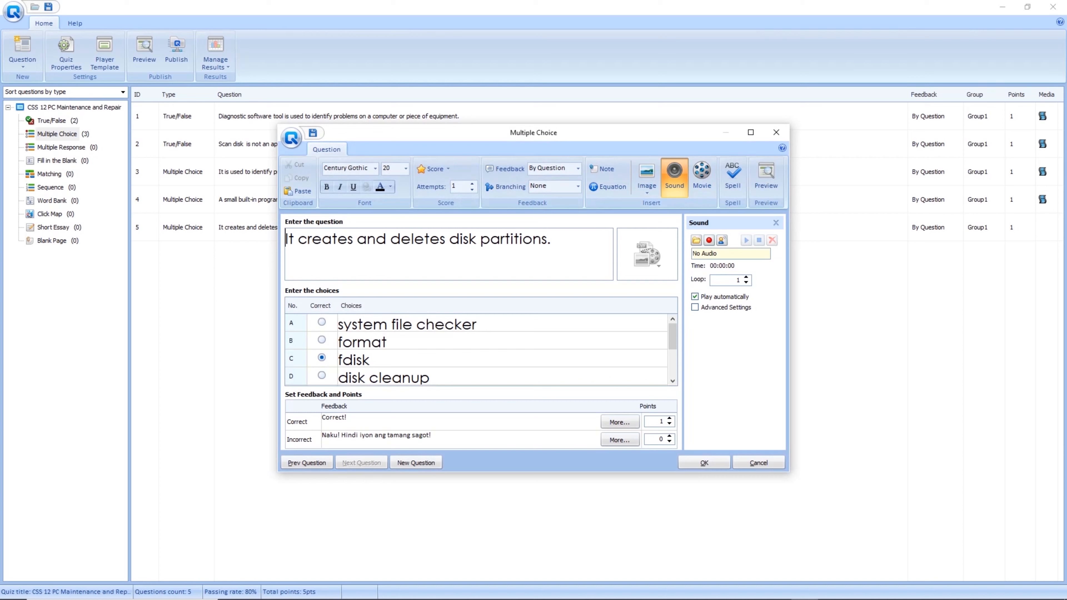
left_click(776, 223)
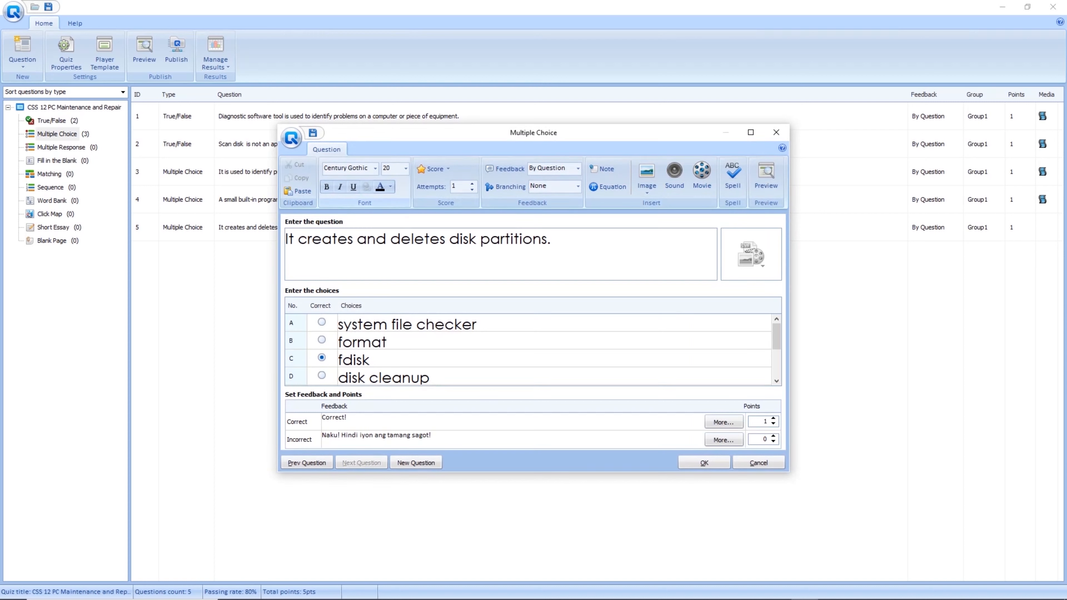
mouse_move(533, 599)
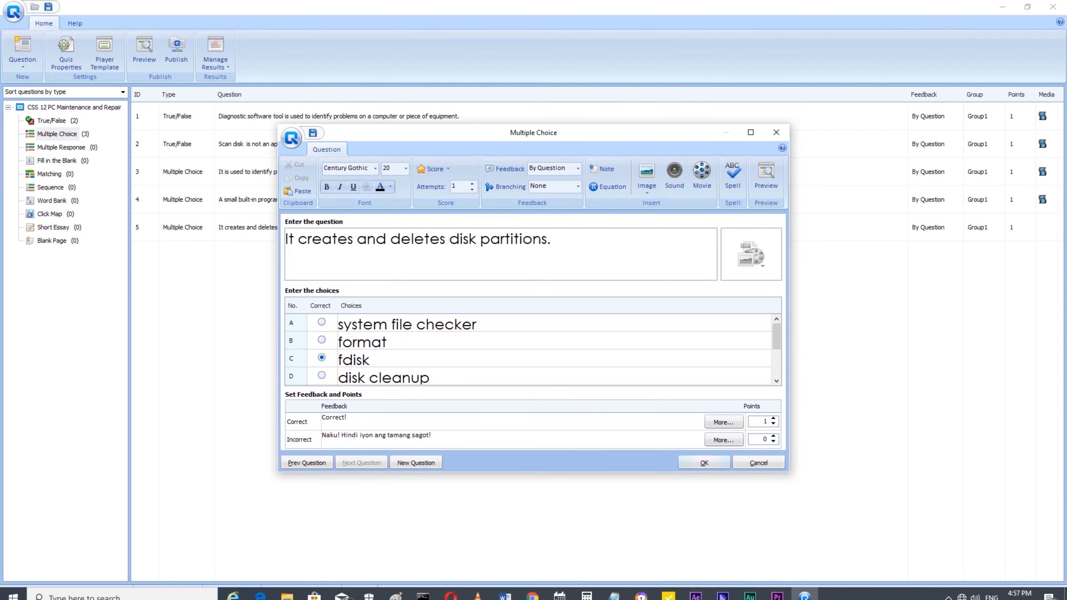
left_click(704, 462)
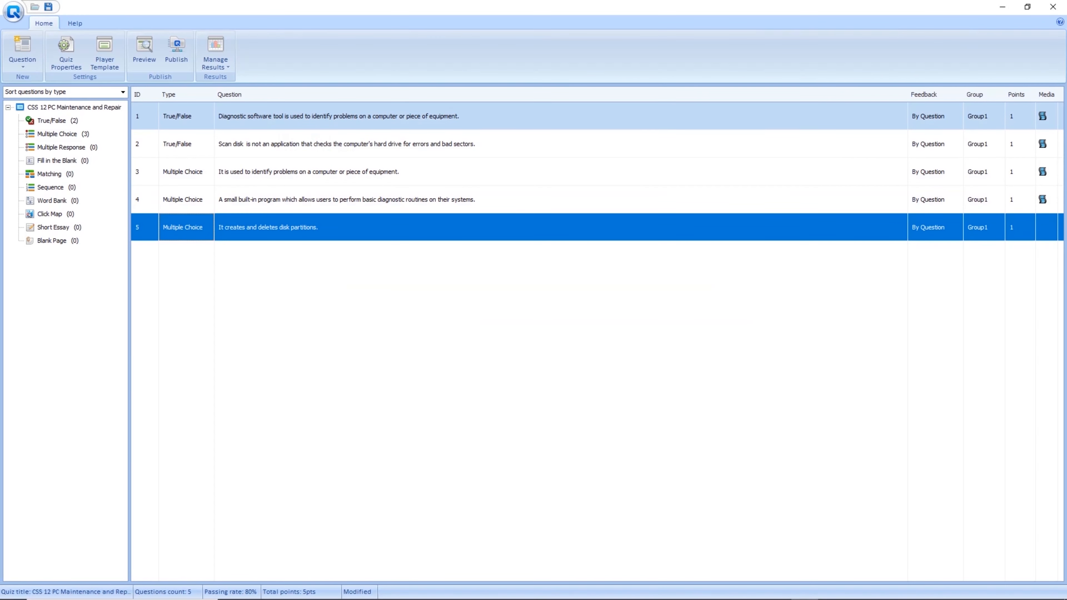
Select question rows 1 through 5 in turn, then show the Multiple Response category.
left_click(339, 116)
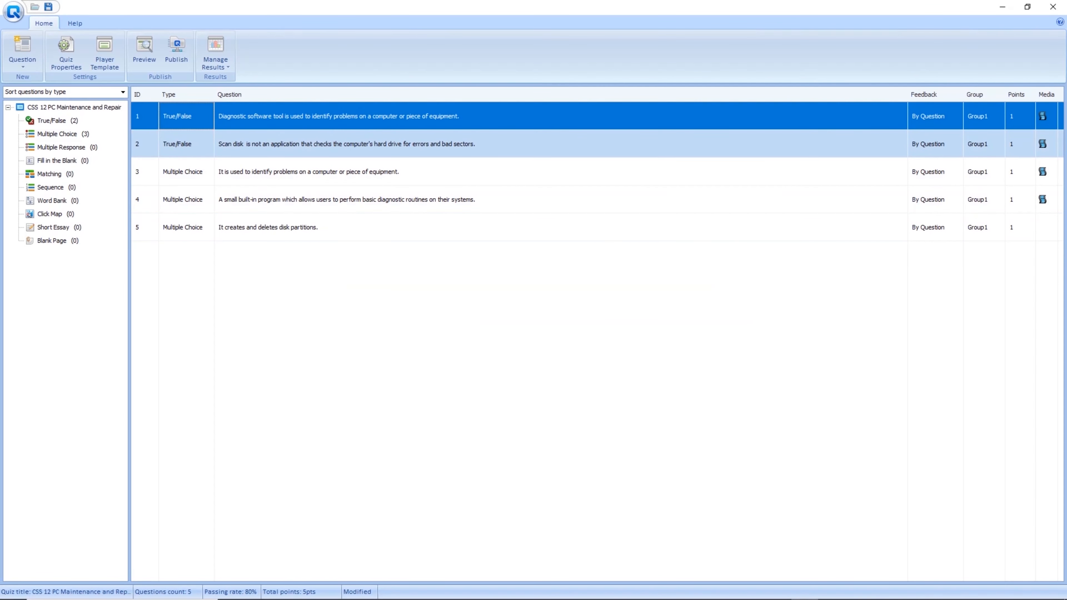
left_click(339, 143)
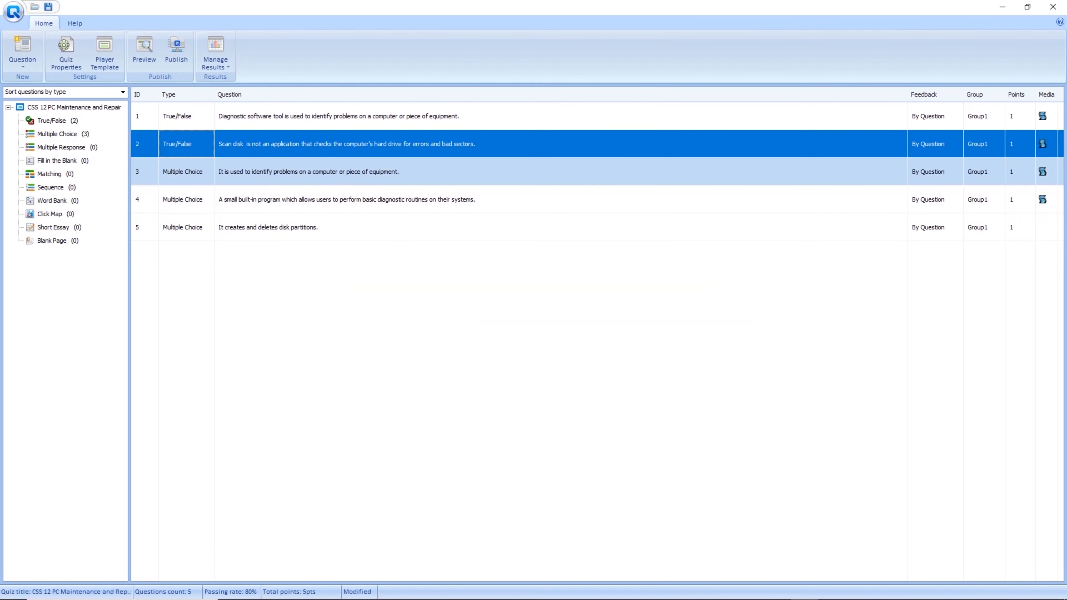
left_click(339, 171)
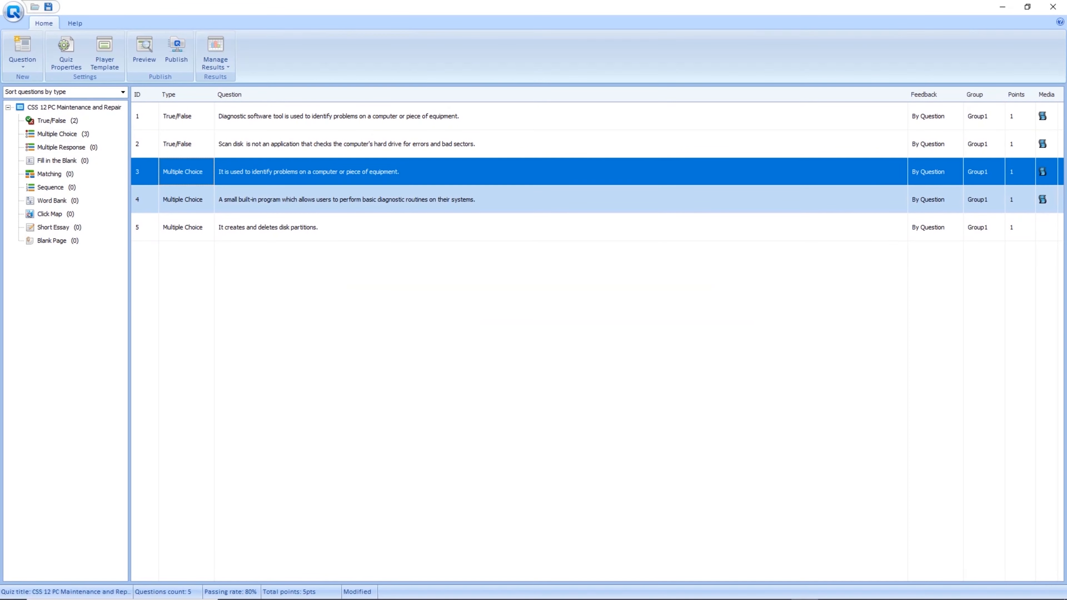
left_click(338, 199)
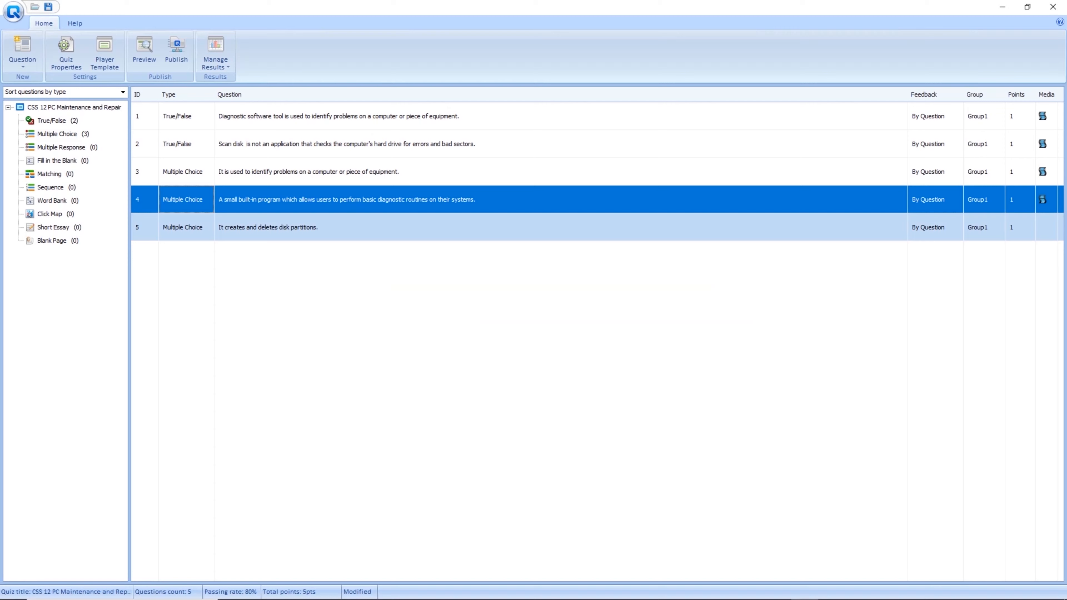
left_click(339, 227)
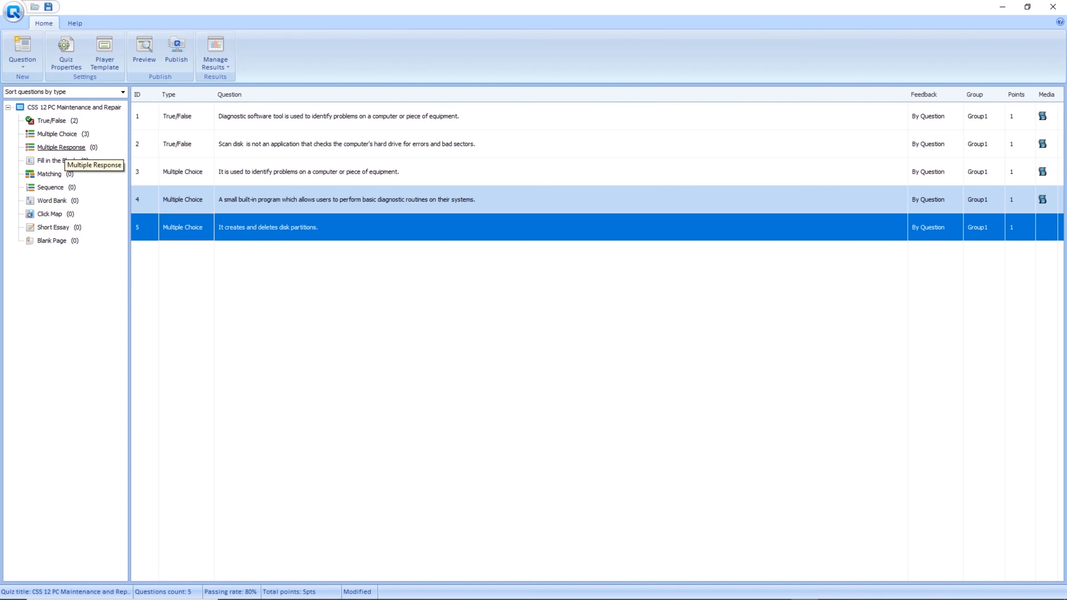
left_click(61, 147)
Start a Multiple Response question: 'These are types of fire in flammable liquids such as gasoline, petroleum oil and paint.'.
double_click(61, 146)
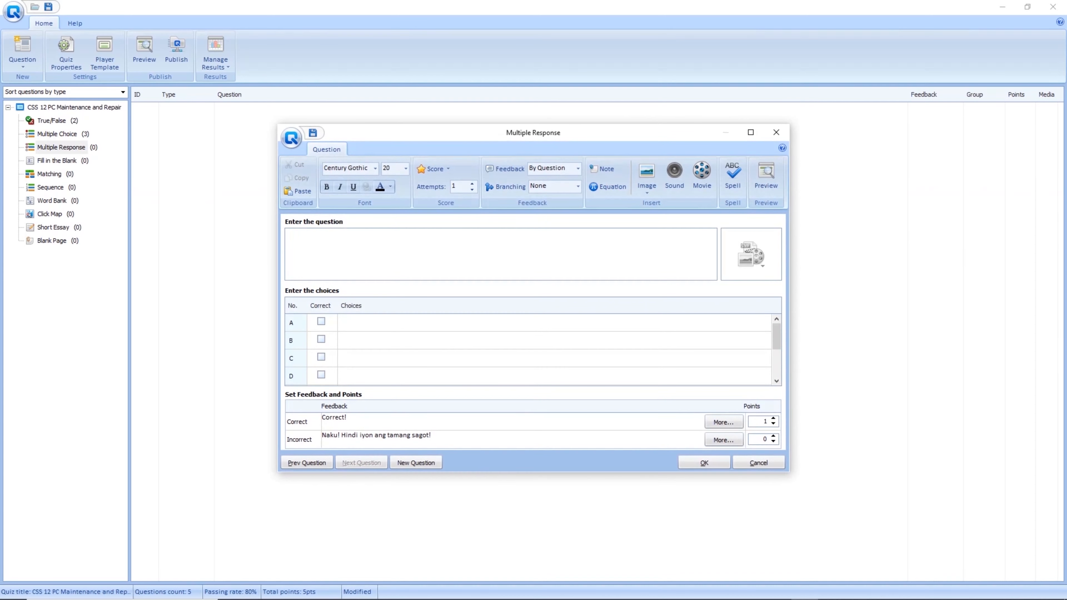
type("These are typ")
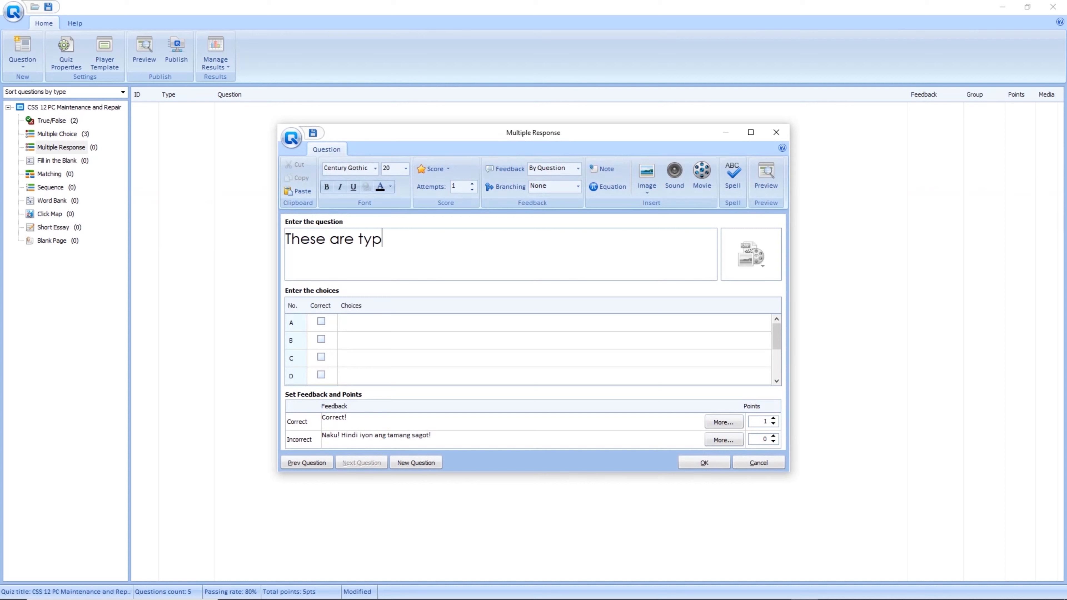
type("es of fire in fla")
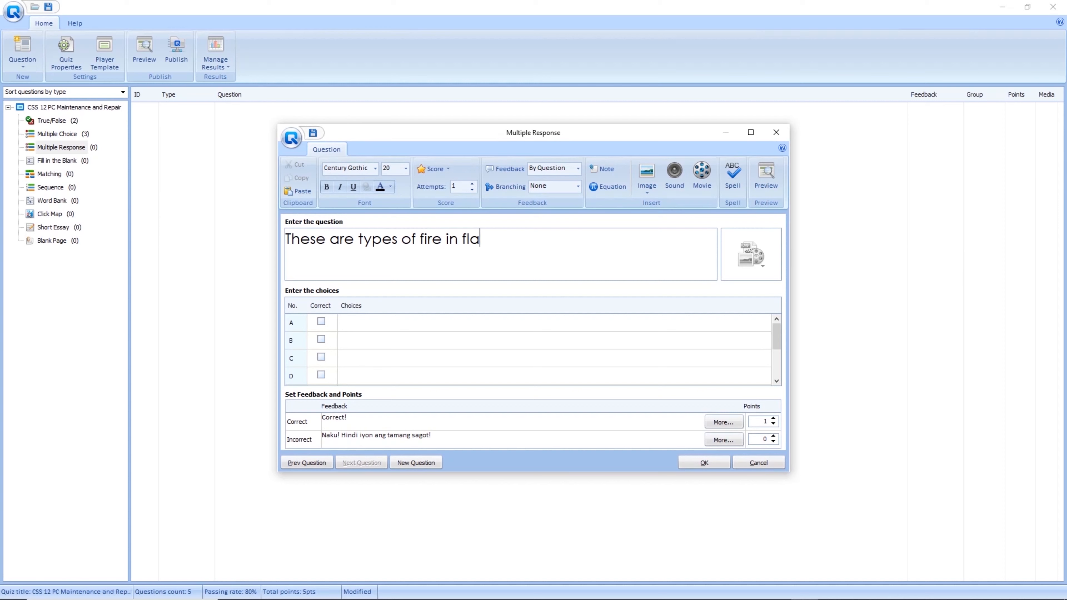
type("mmable liquids susc")
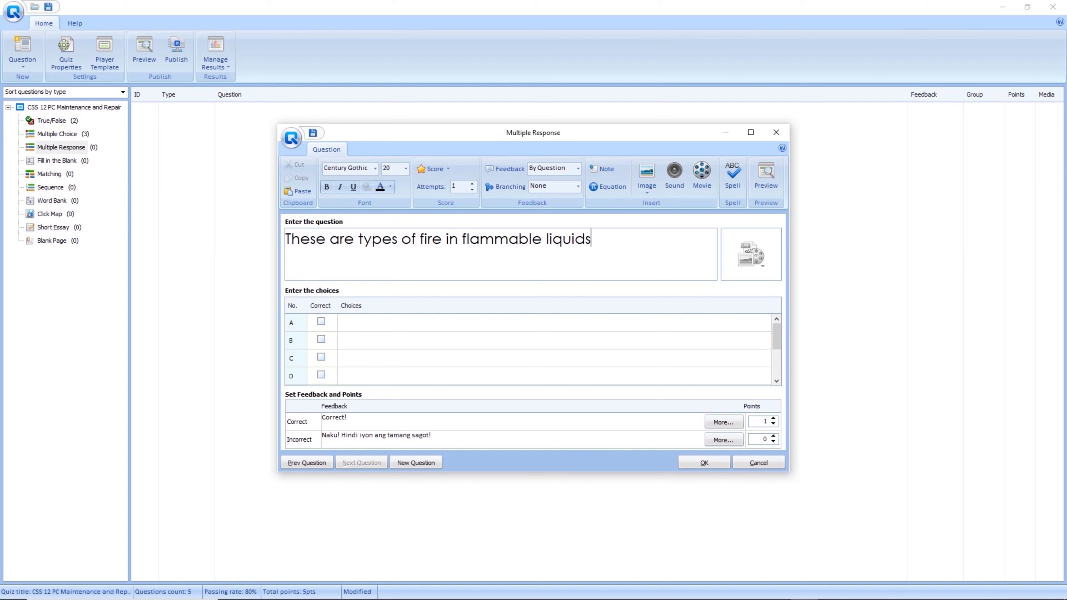
key("BackSpace")
key("BackSpace")
type("ch as gasol")
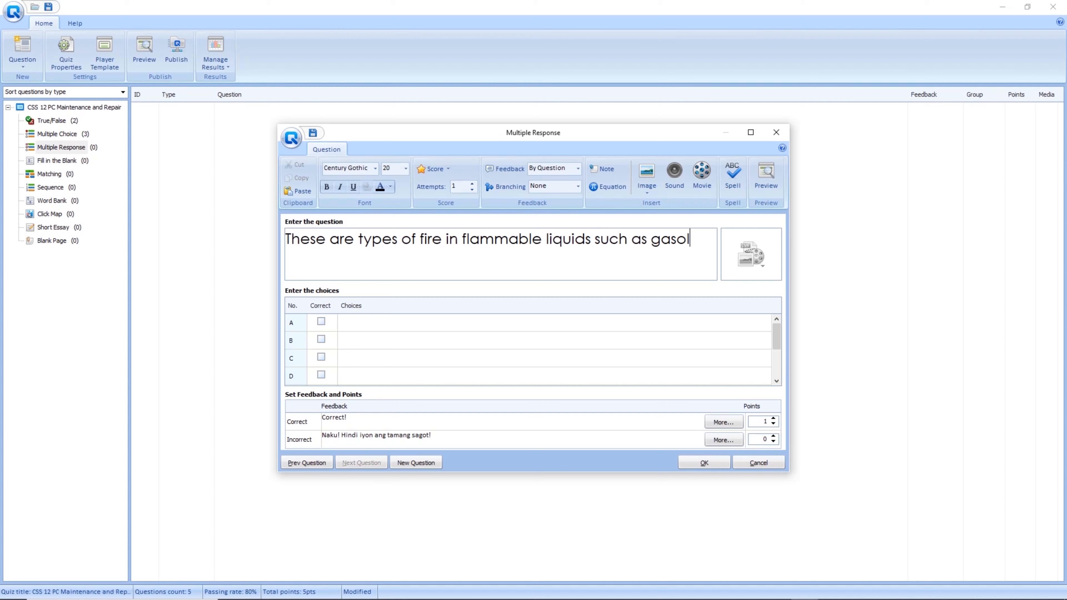
type("ine, petrole")
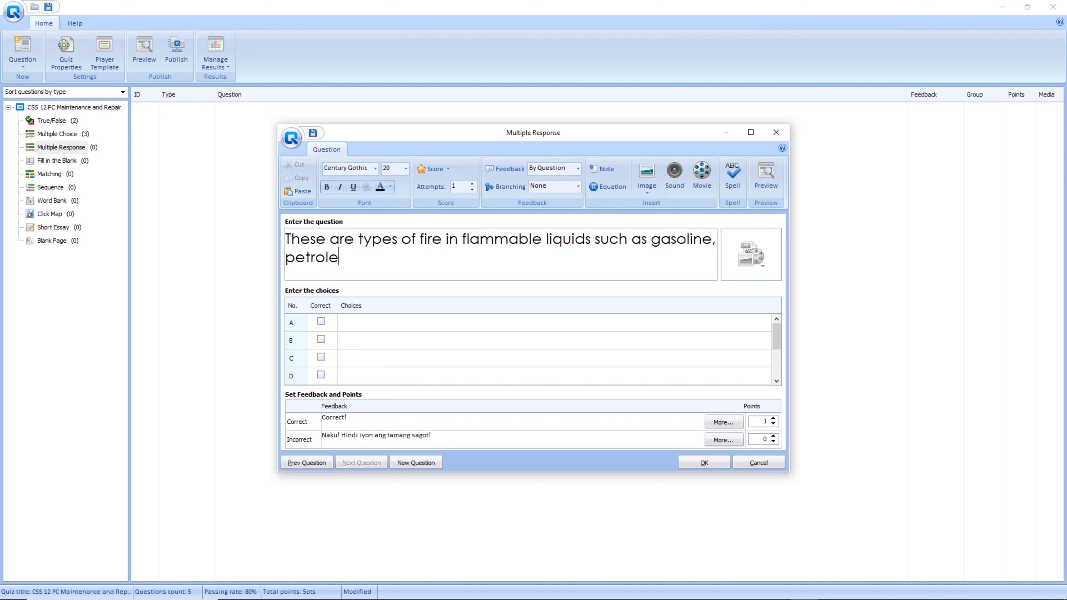
type("um oil and paint.")
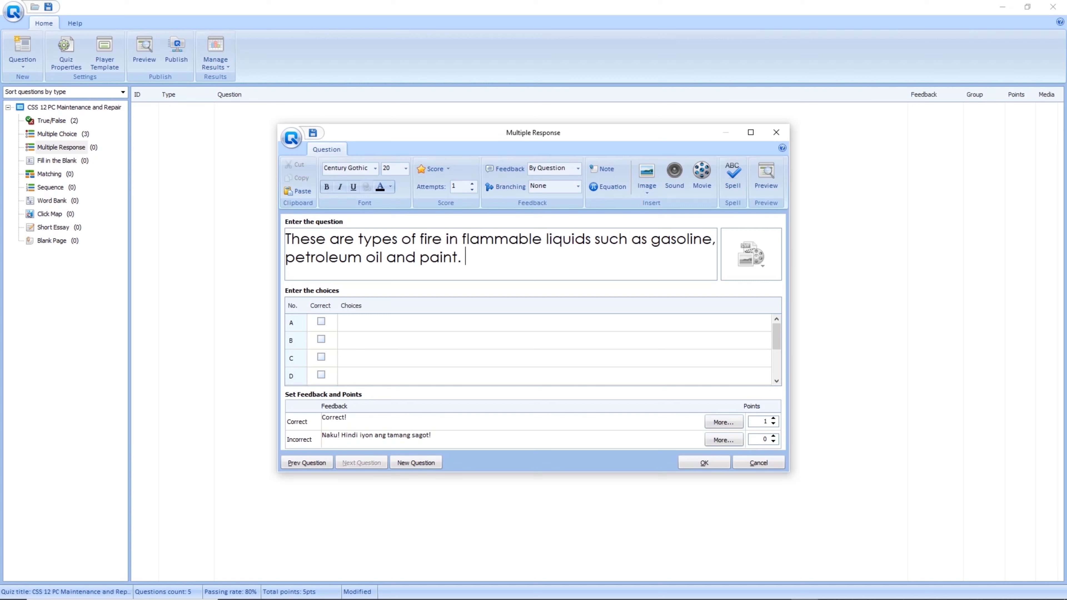
Enter the choices Class C, Class B, Class A and Class D.
left_click(550, 322)
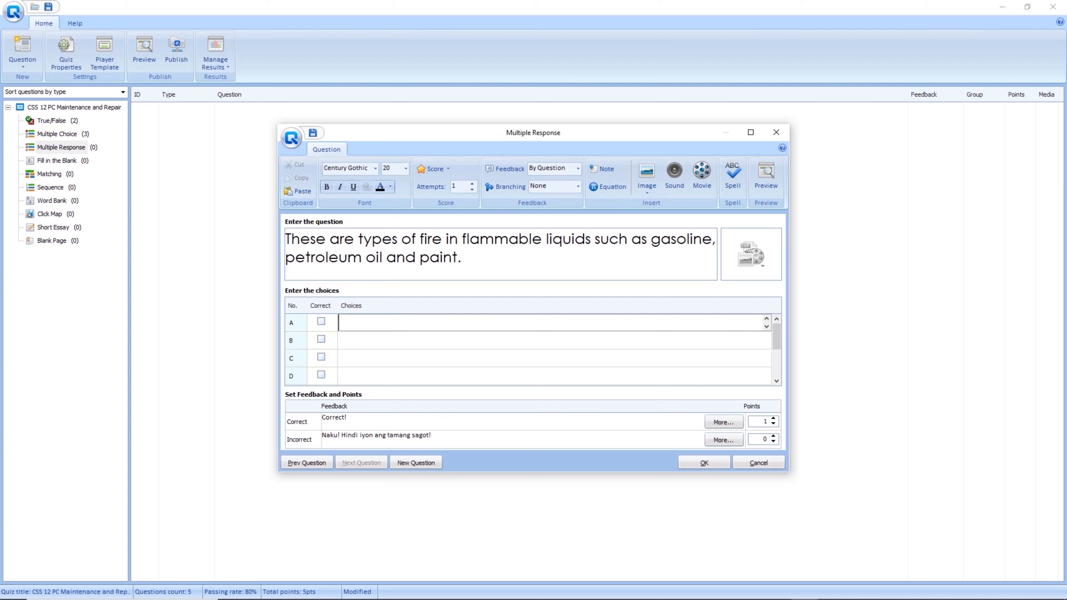
type("Cal")
key("BackSpace")
key("BackSpace")
type("lass C")
key("Return")
type("Class B")
key("Return")
type("Class A")
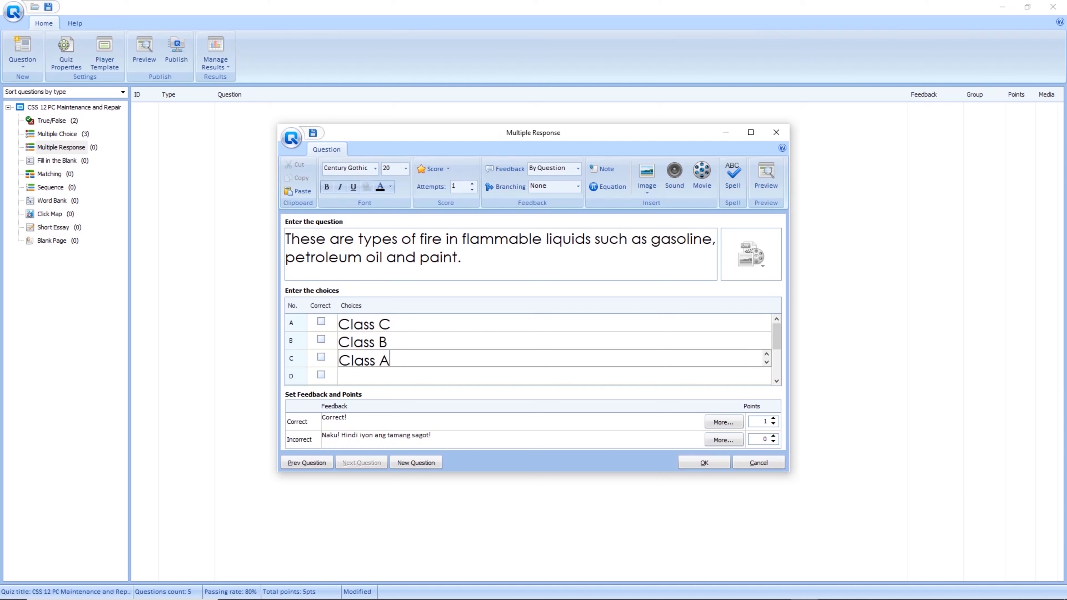
key("Return")
type("Class D")
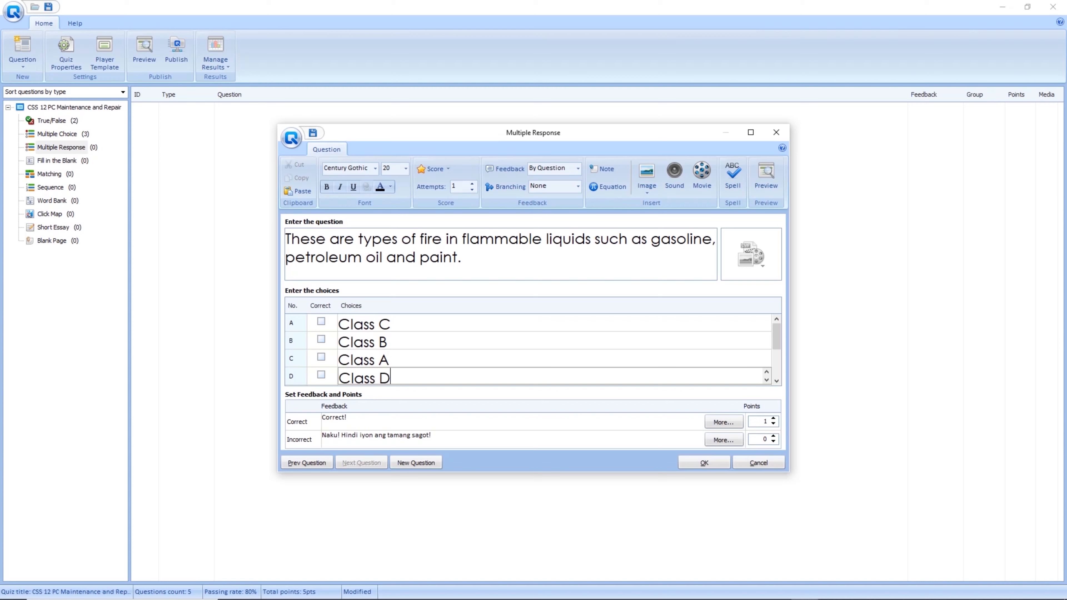
key("Return")
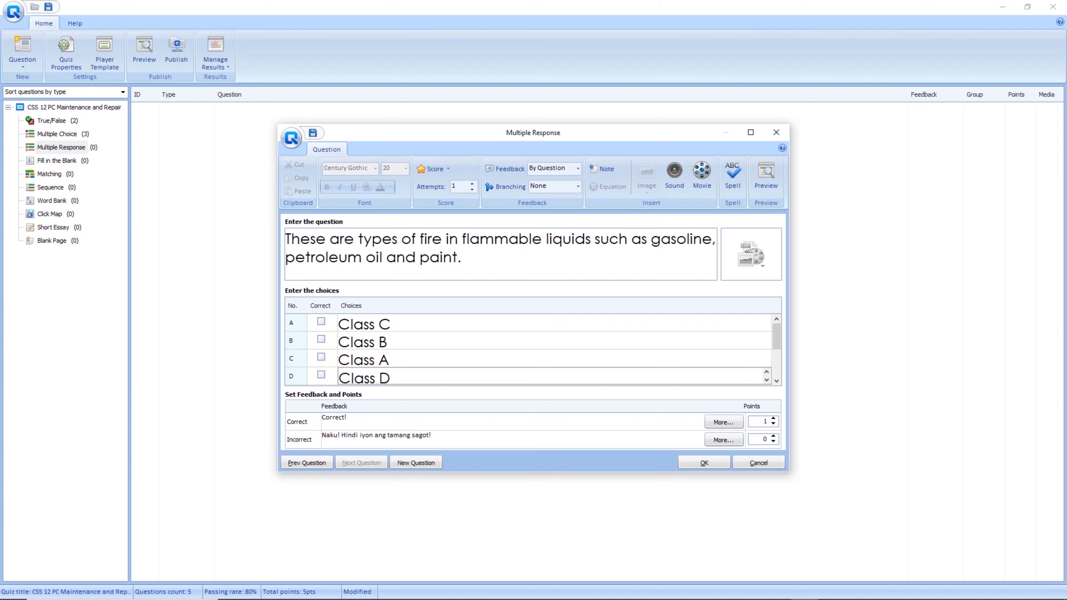
Mark Class B and Class A correct, set scoring to By Answer, and save.
left_click(321, 339)
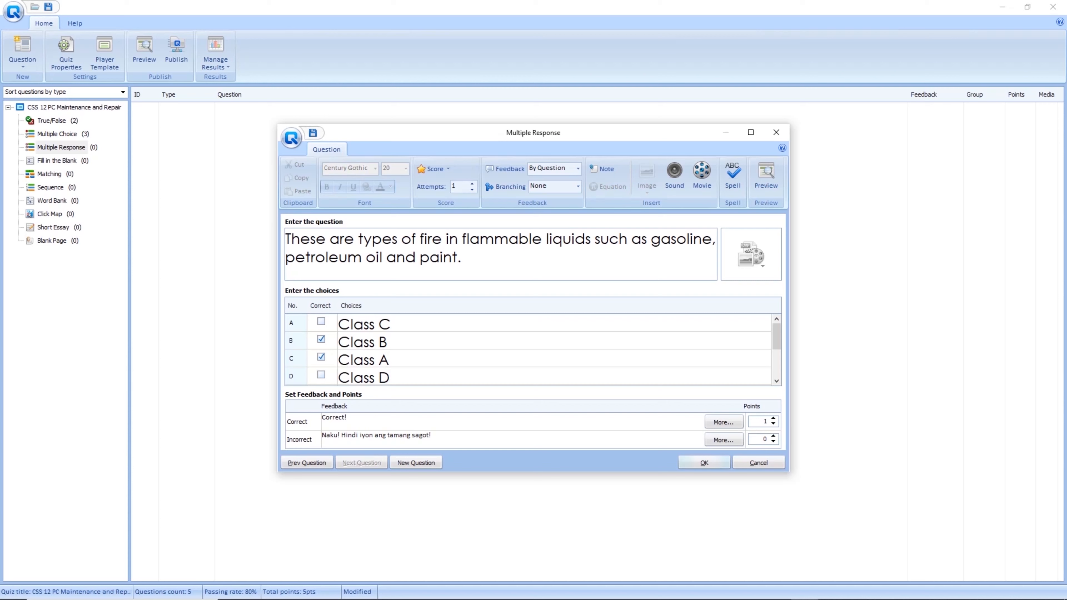
left_click(347, 417)
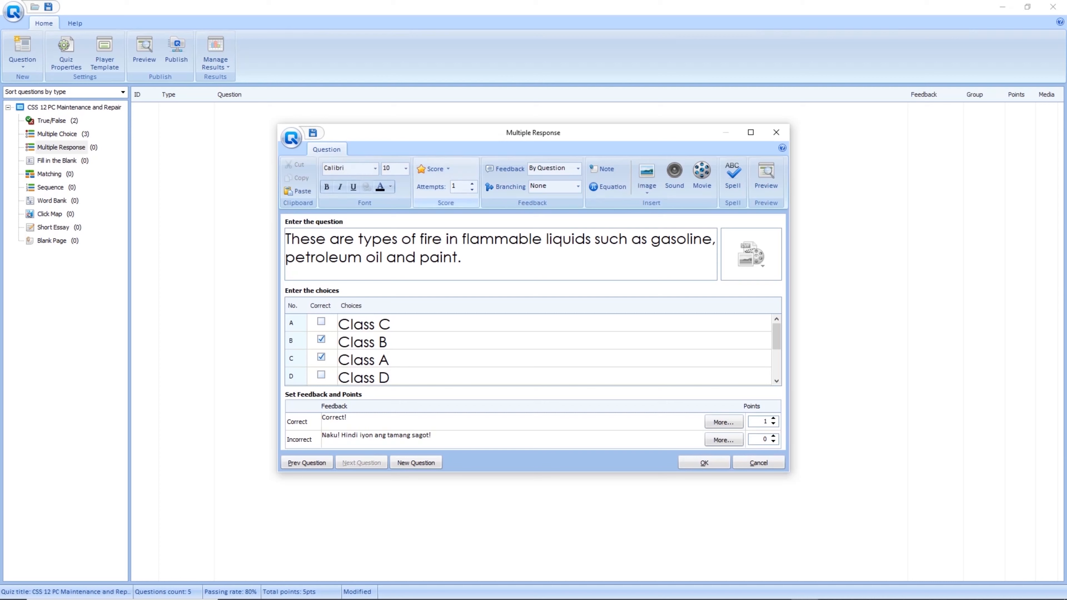
left_click(432, 169)
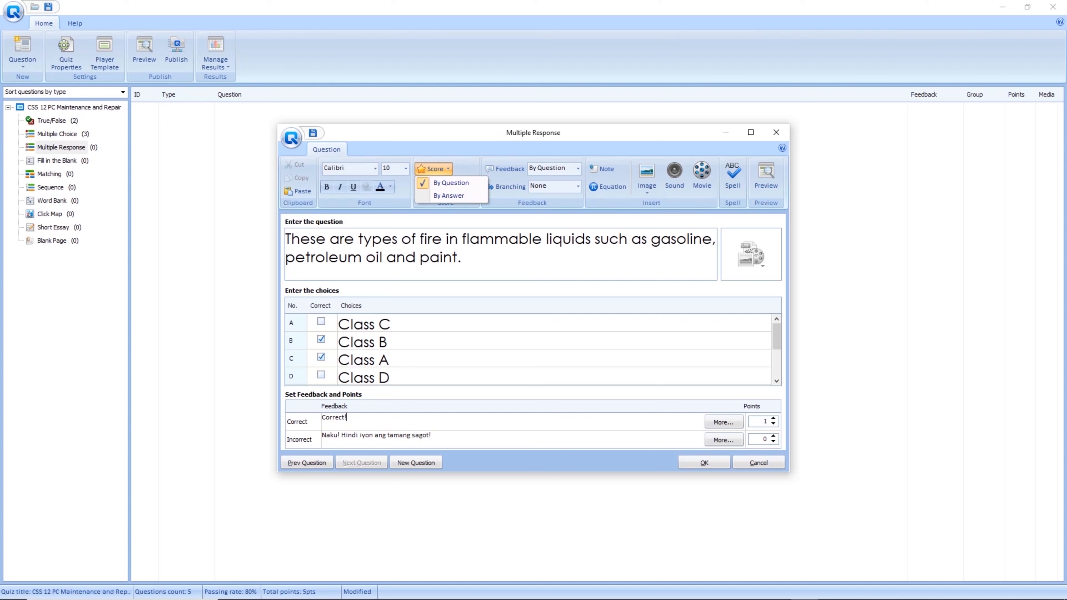
left_click(449, 195)
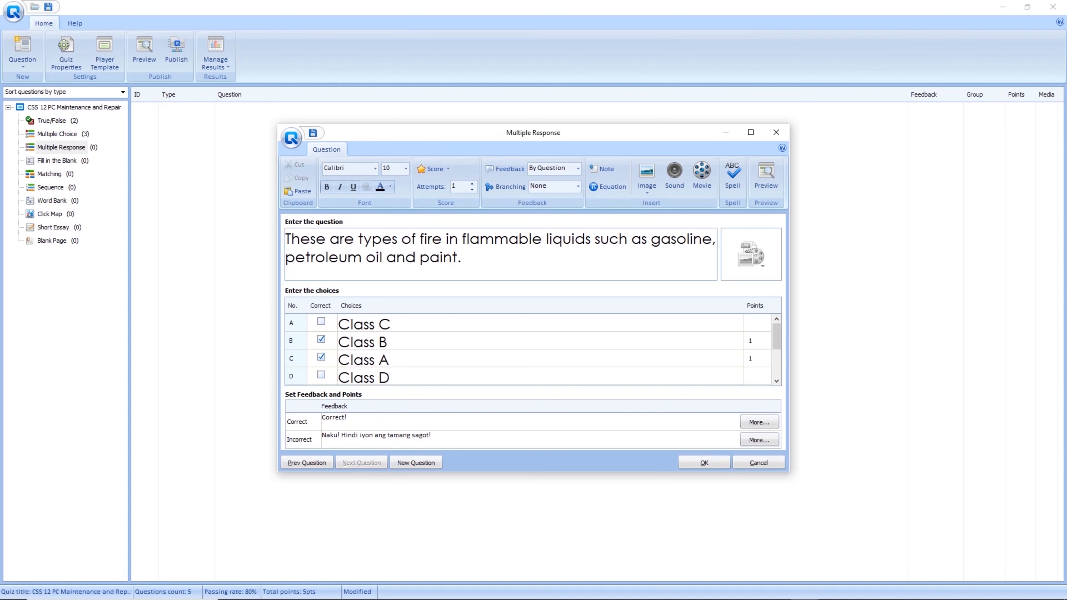
left_click(704, 462)
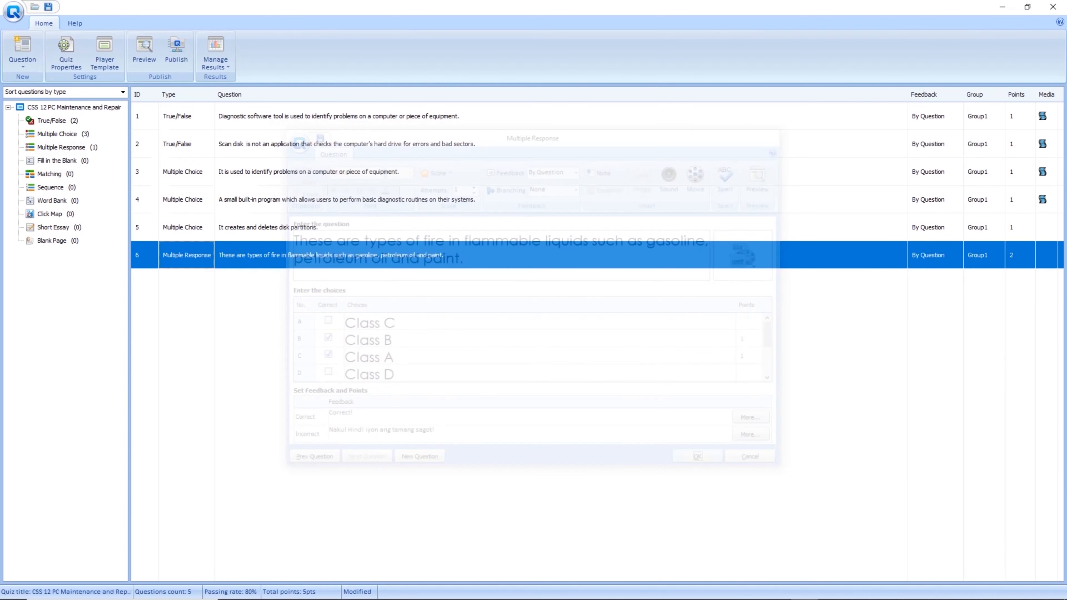
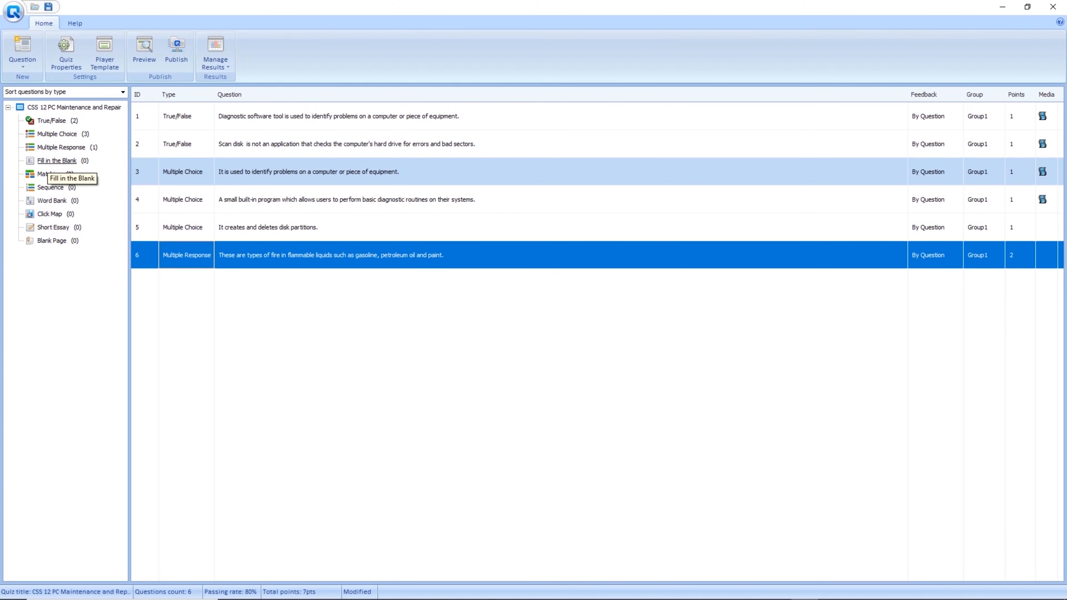
Start a Fill in the Blank question defining malicious code that makes your system act undesirably.
left_click(57, 160)
double_click(56, 160)
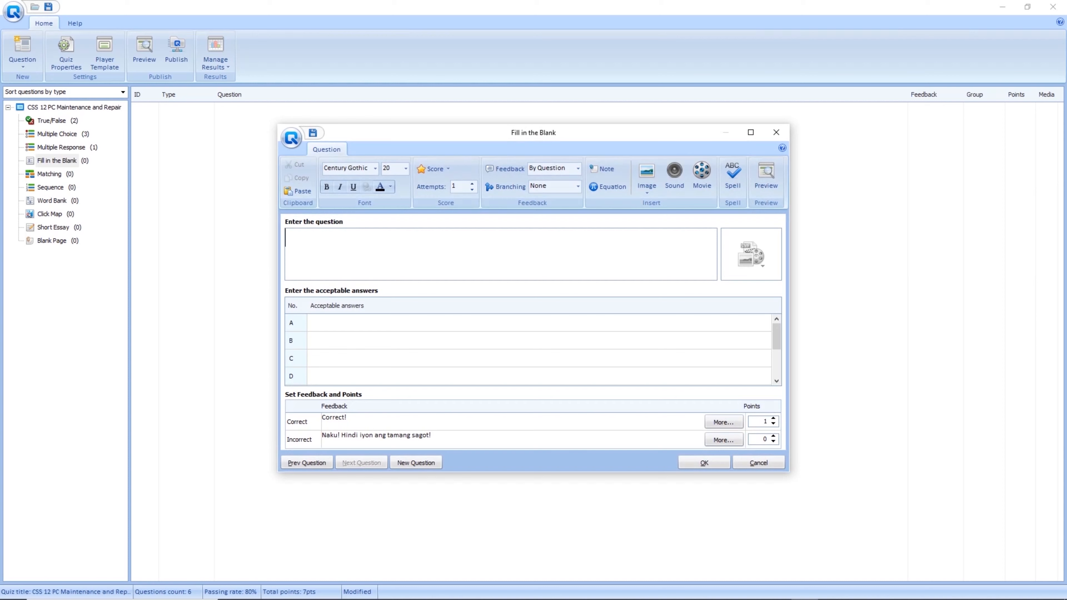
type("It refers to any k")
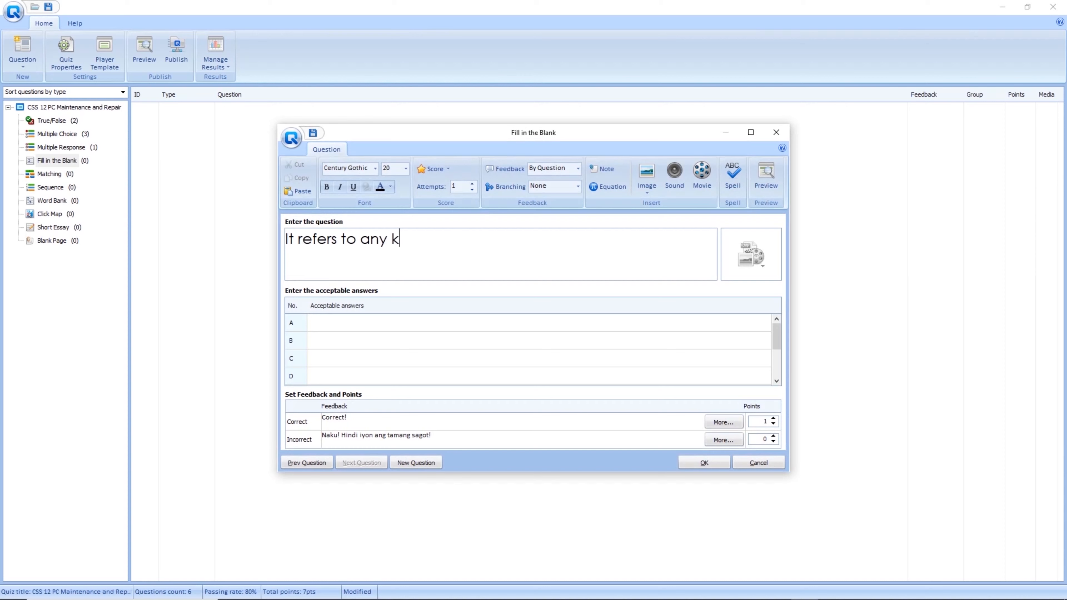
type("ind of malicious")
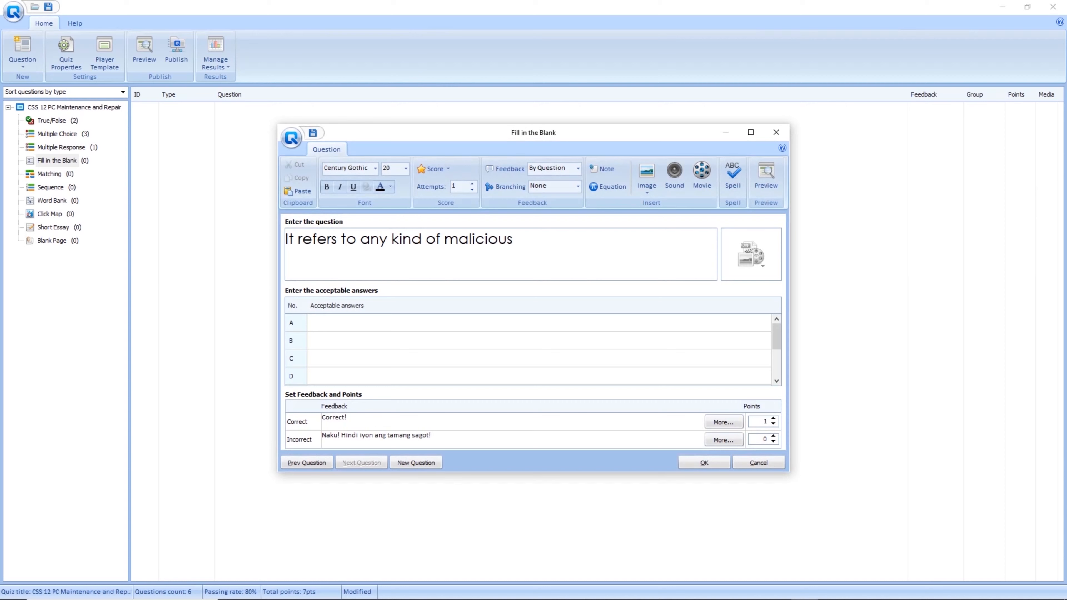
type(" codes, objects or ")
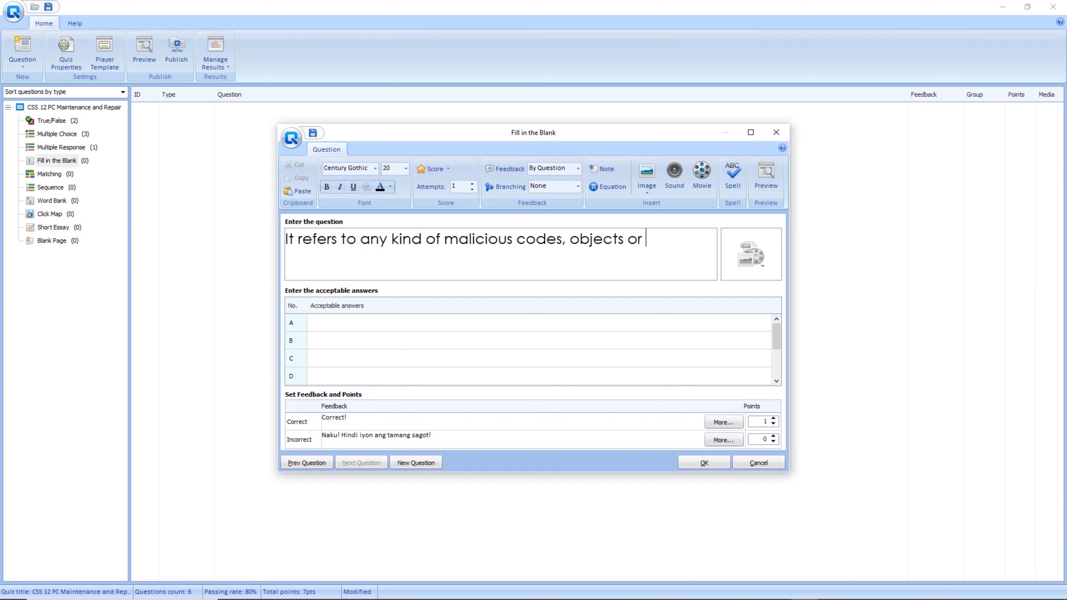
type("content that in")
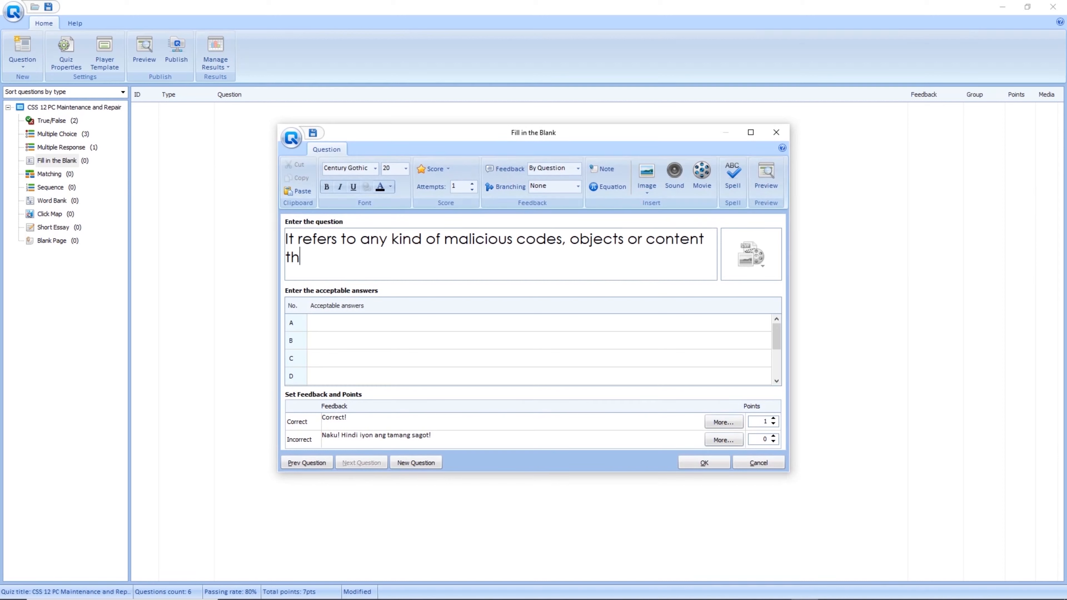
type("filtrate")
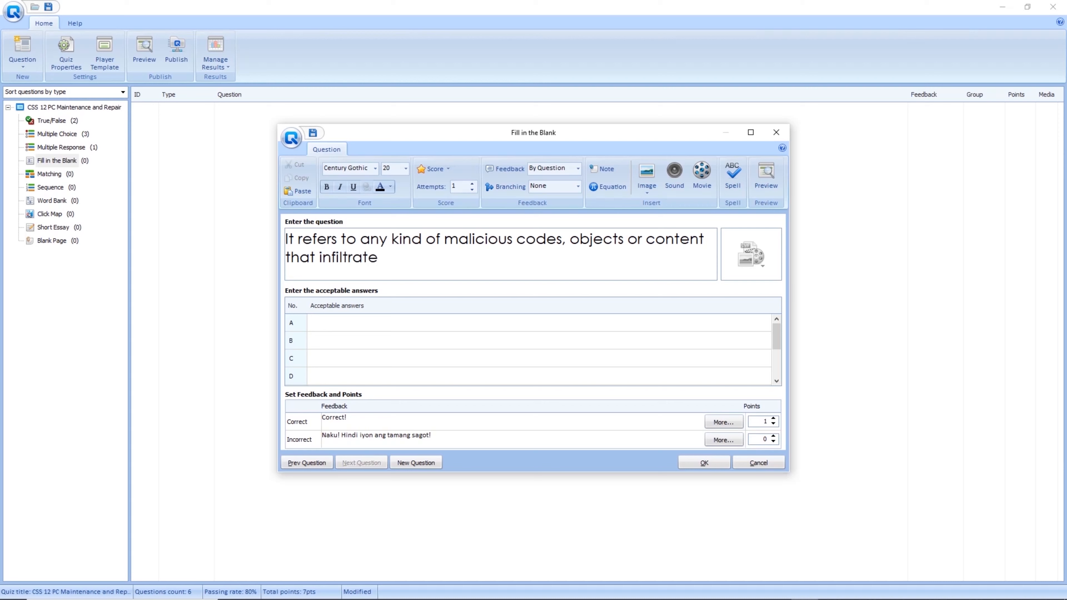
type("s your computer")
type(", r")
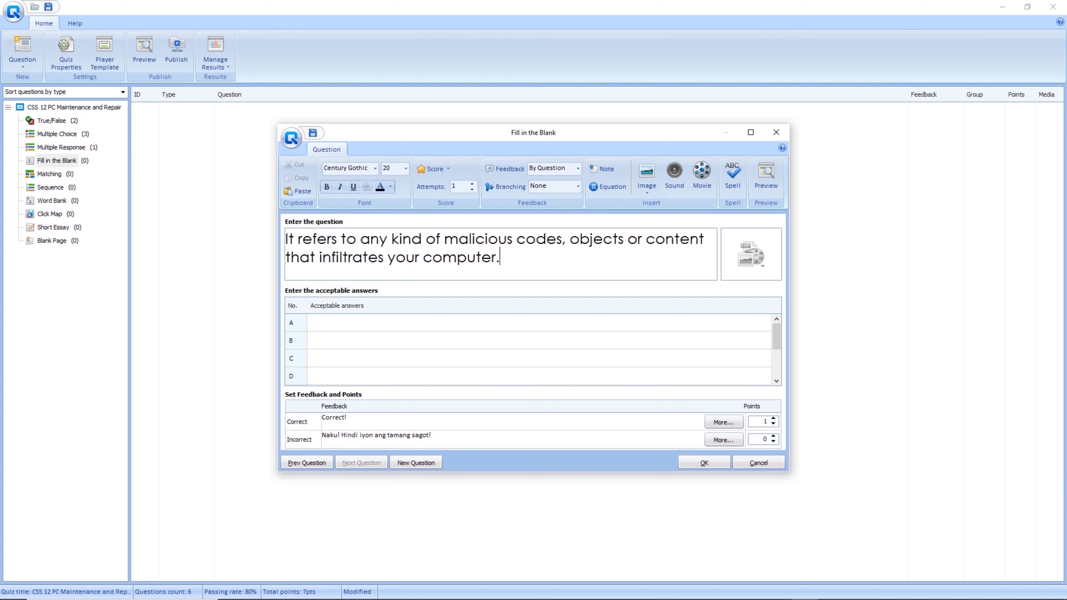
type("esulting in da")
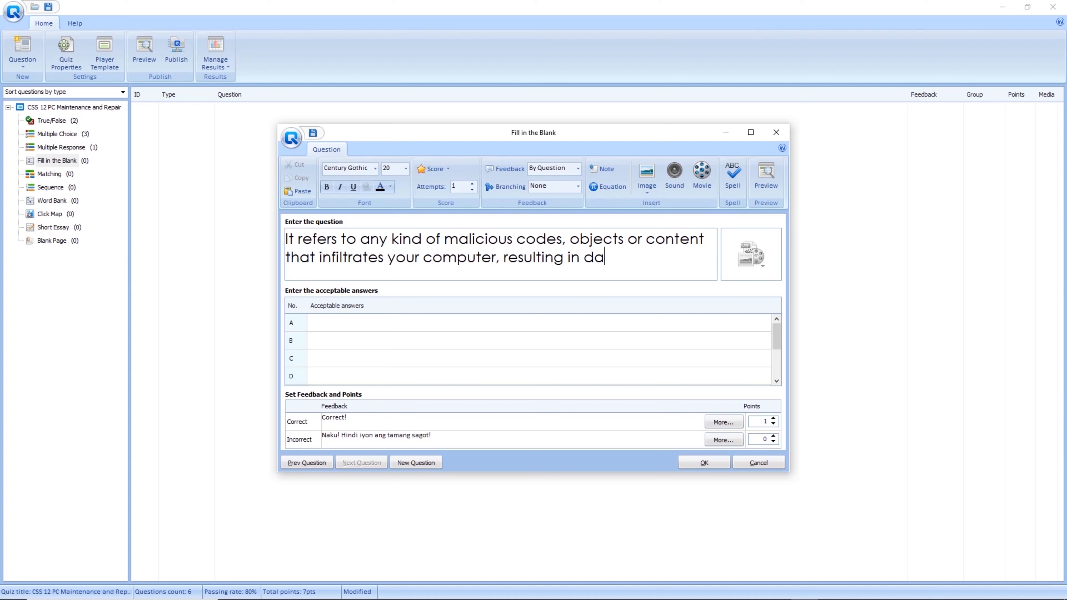
type("mage and cau")
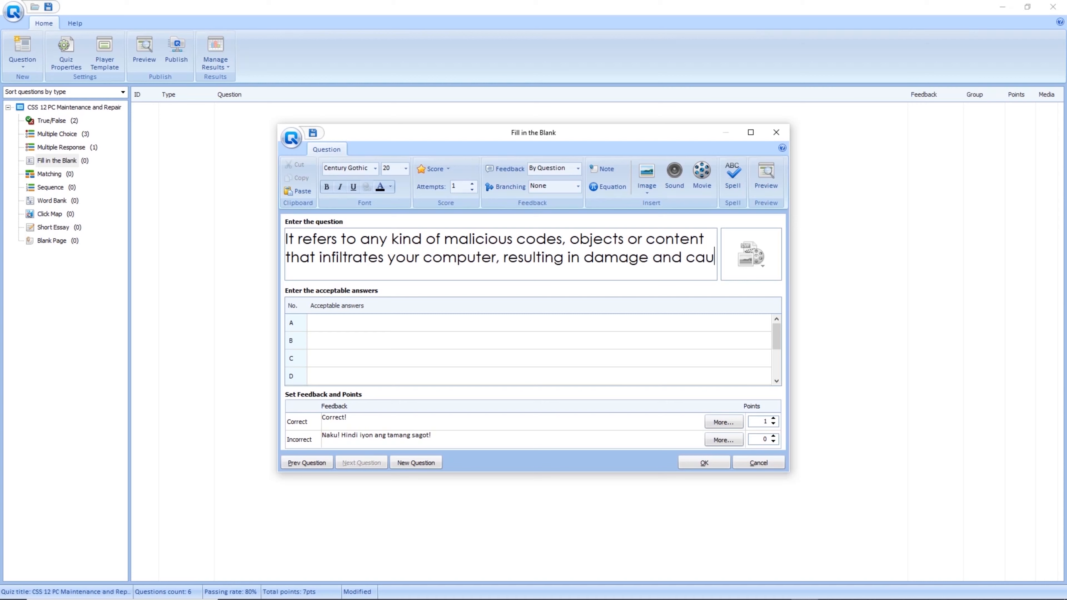
type("sing you")
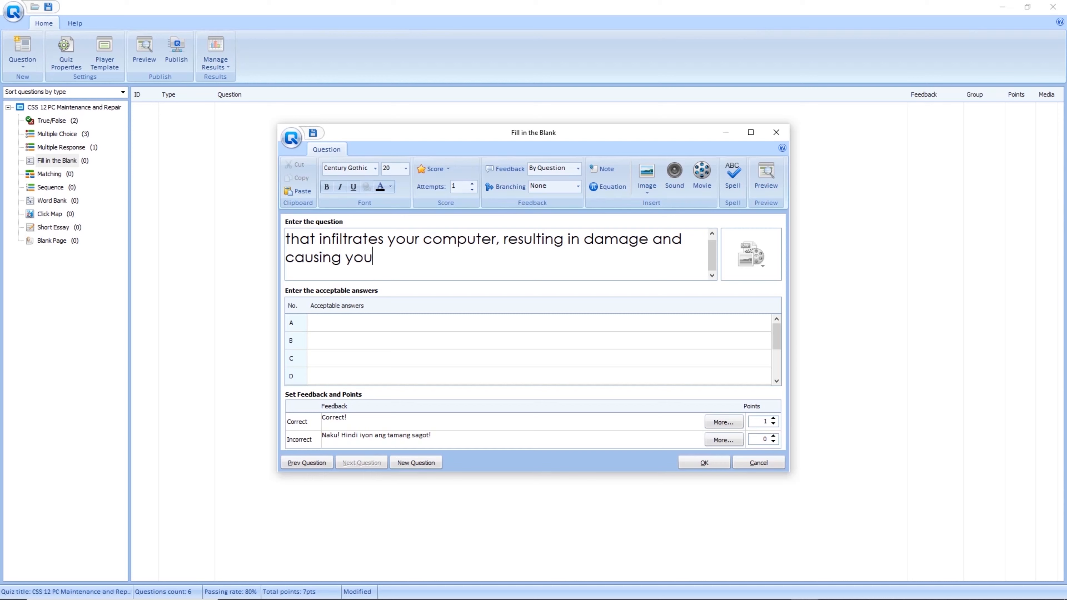
type("r system to act in an u")
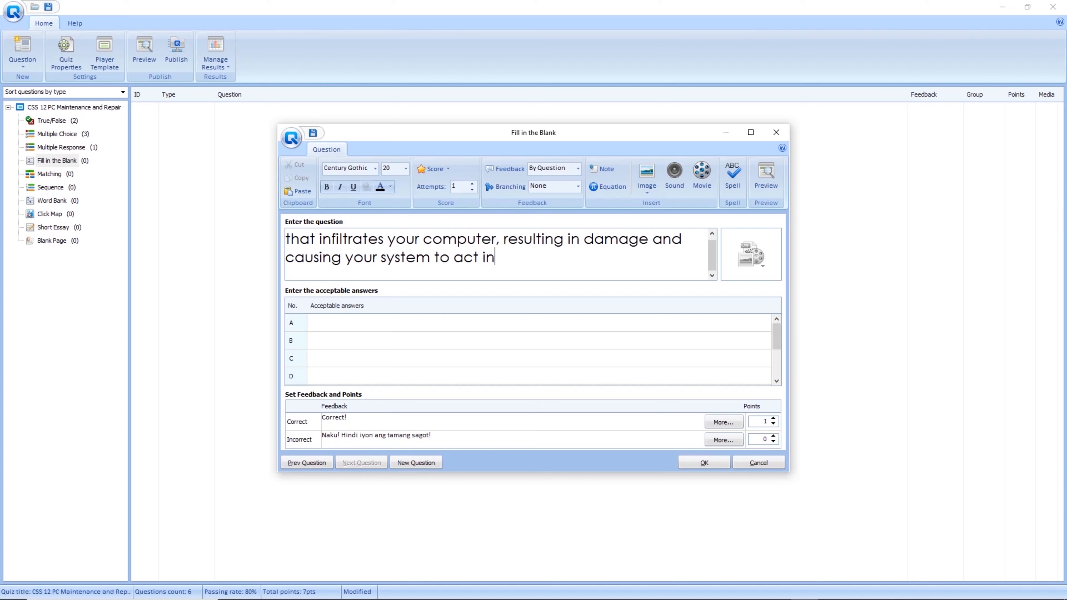
type("sirable manner.")
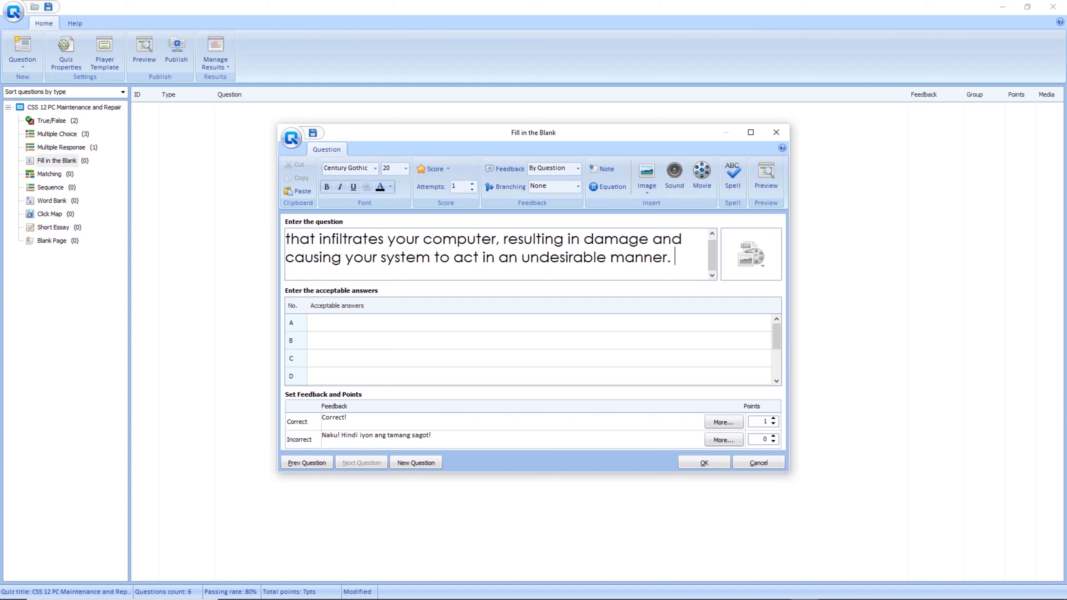
left_click(539, 323)
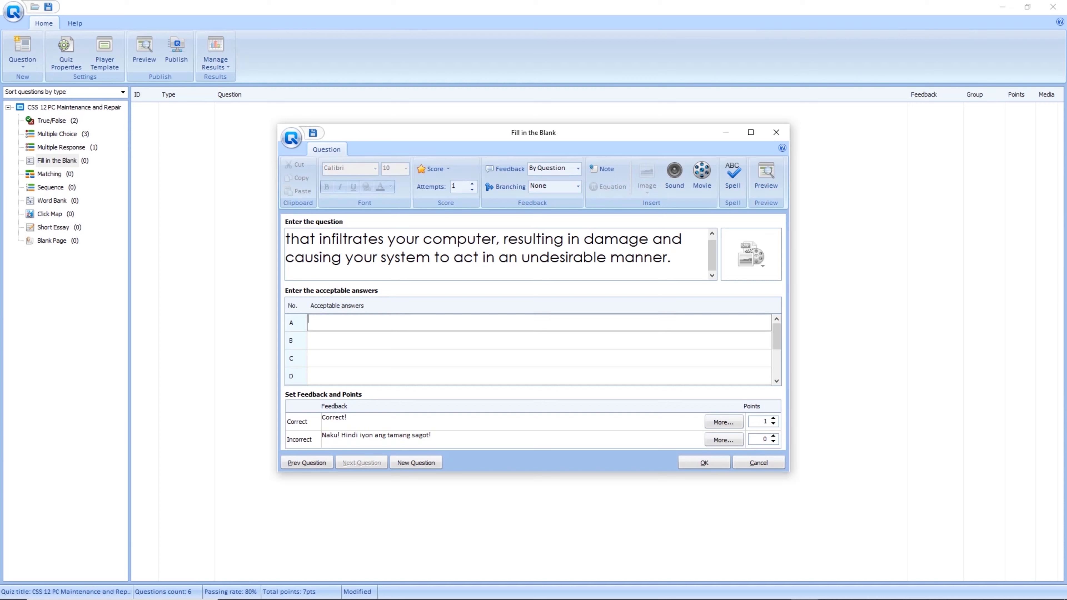
Enter Malware as the acceptable answer, leaving the question without sound.
type("Malware")
left_click(539, 358)
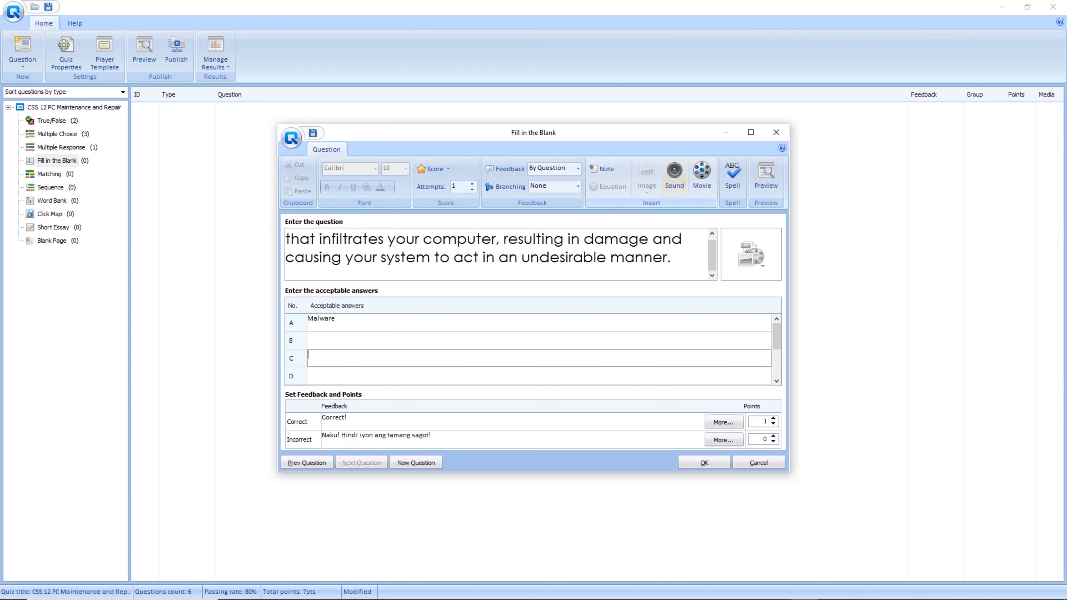
left_click(674, 175)
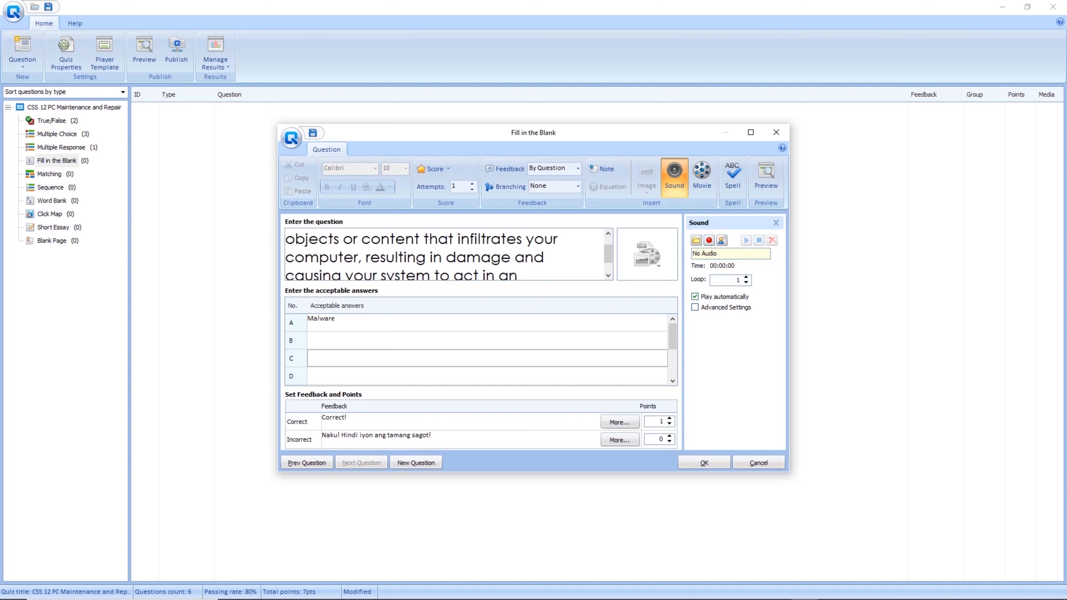
left_click(775, 223)
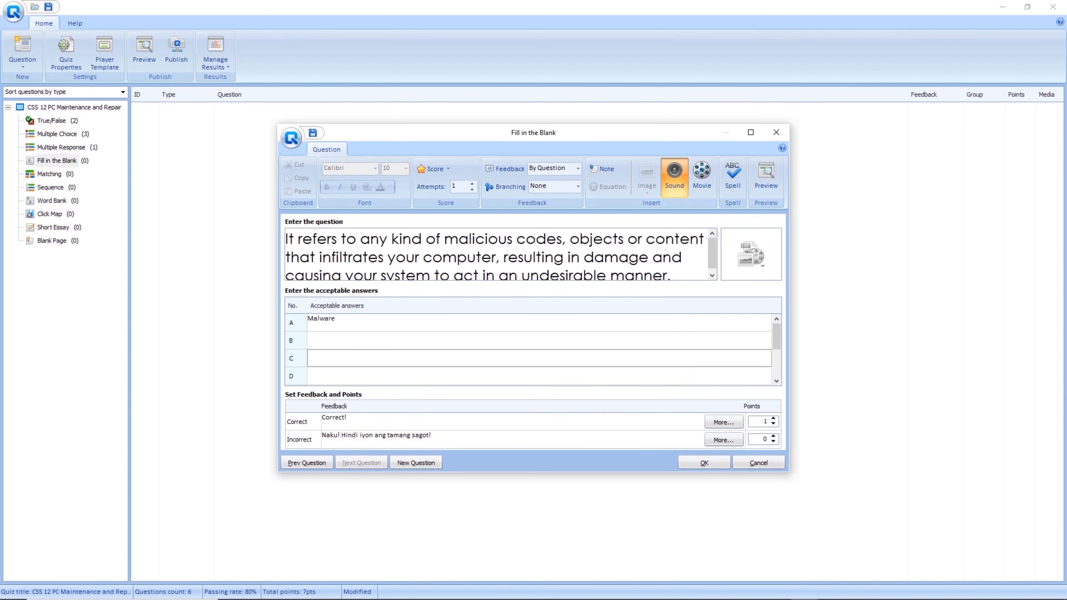
Attach the school gym picture and save the question as question 7.
left_click(751, 255)
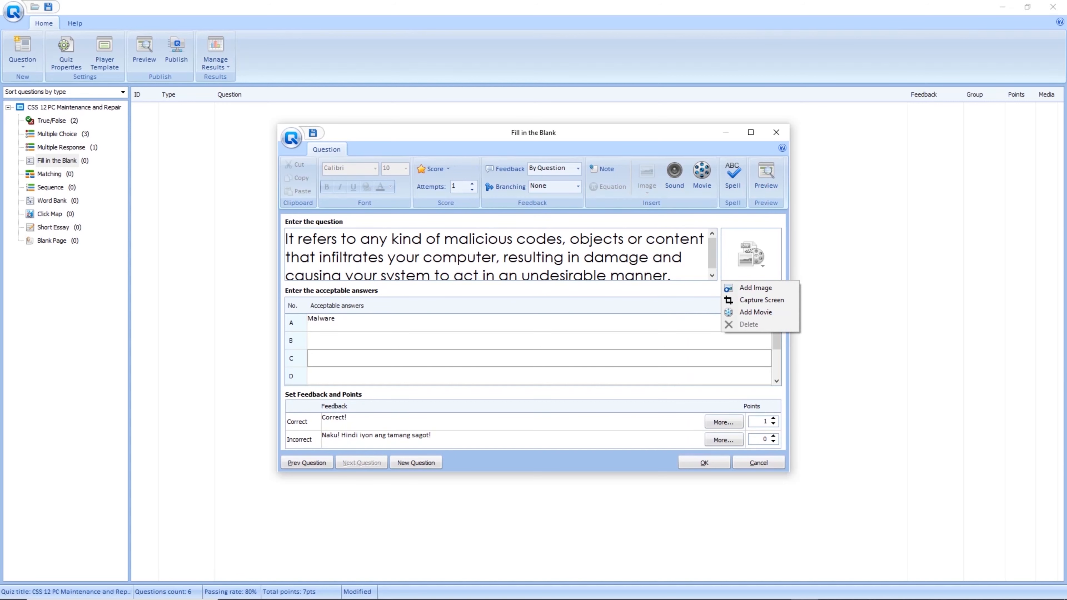
left_click(755, 287)
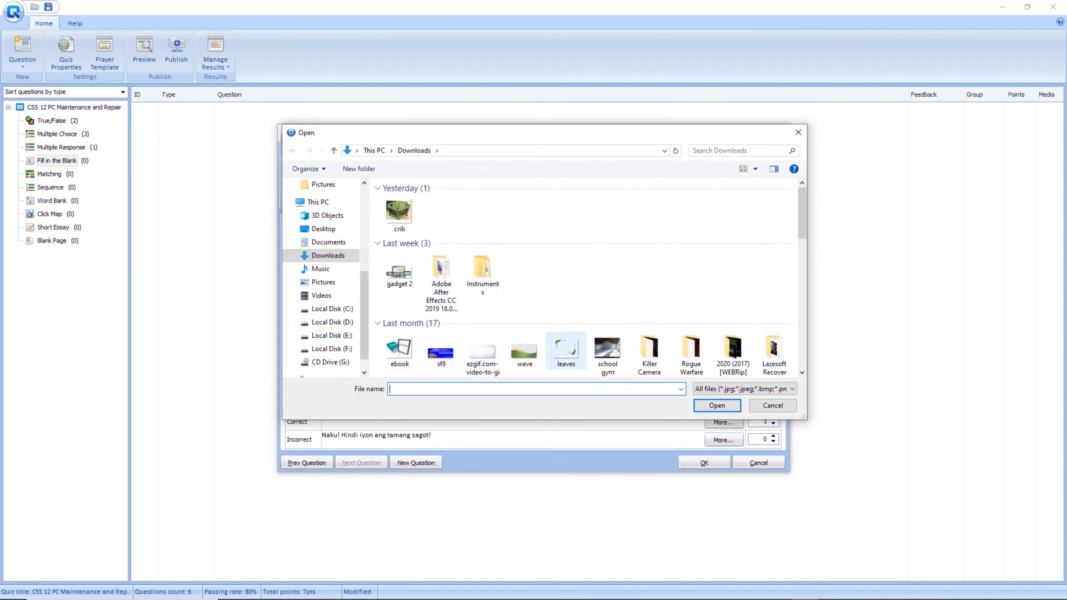
left_click(607, 349)
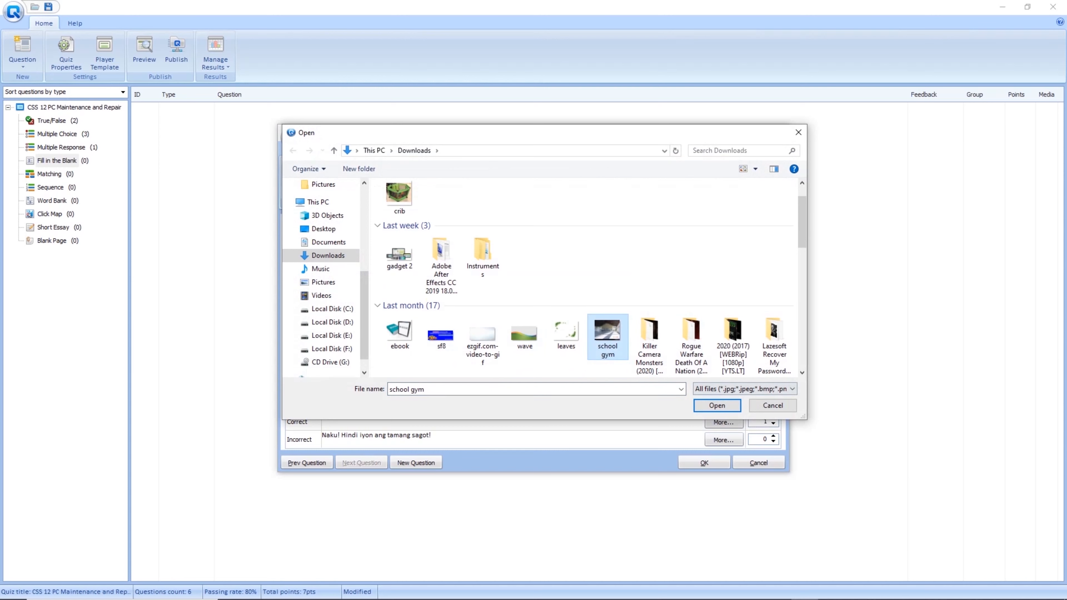
left_click(717, 405)
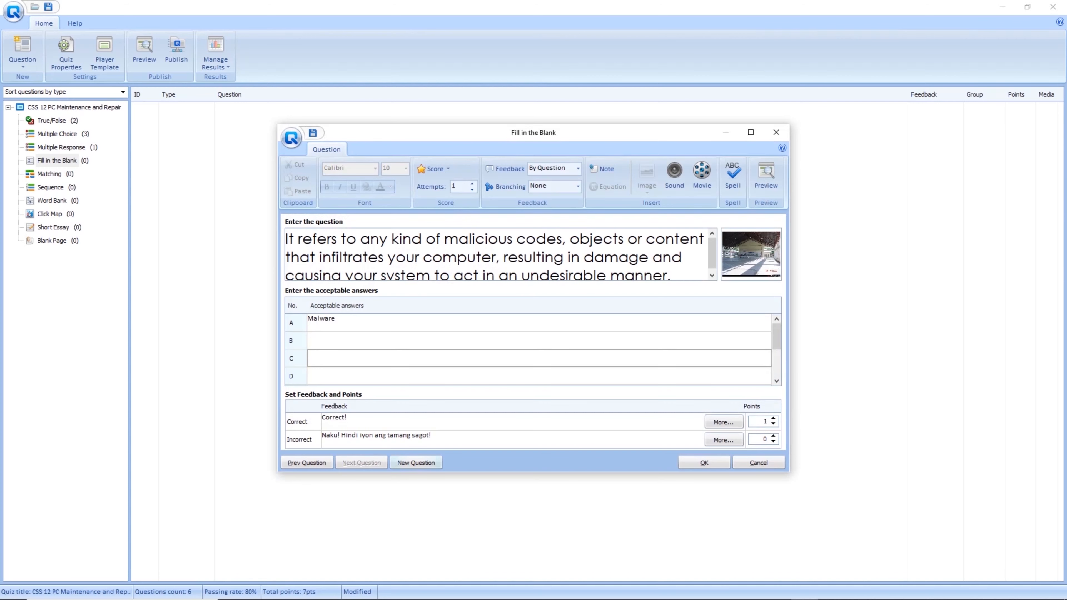
left_click(415, 463)
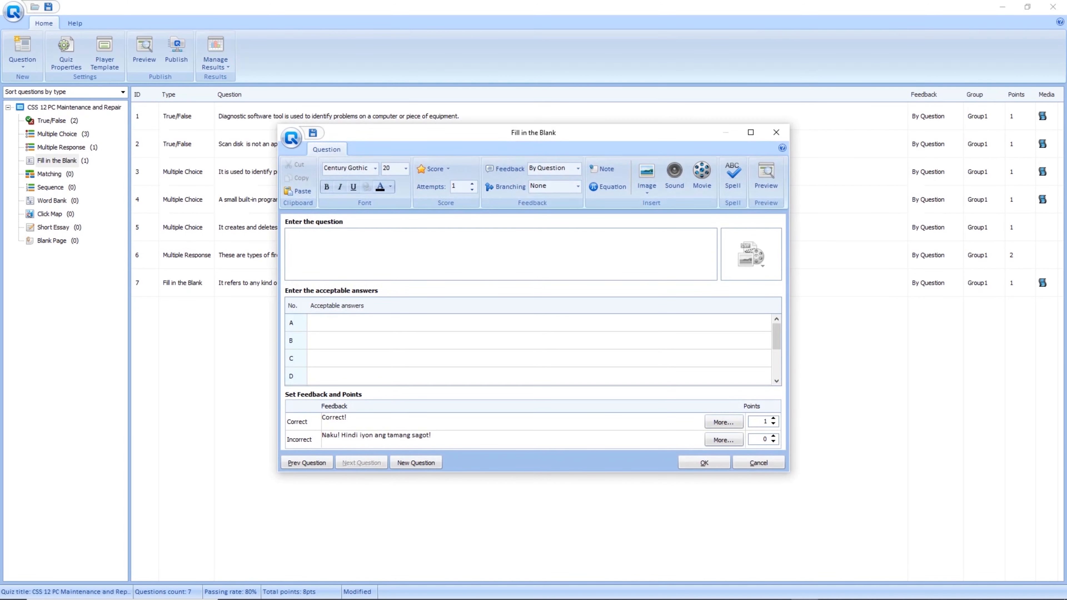
Add 'It optimizes use of space on disk.' answered Defragmentation, saving it as question 8.
type("It optimizes ")
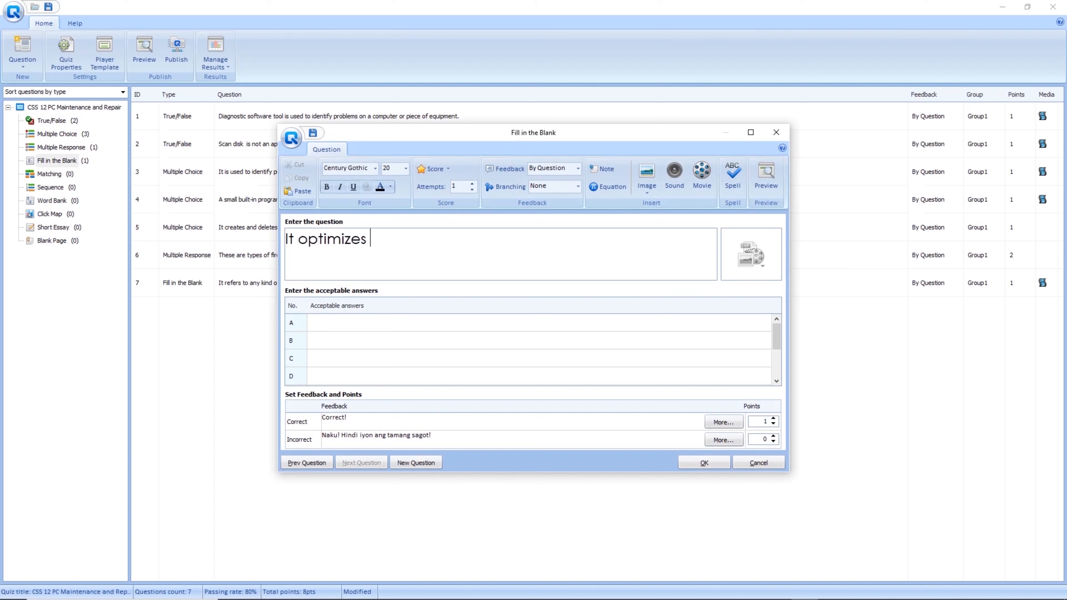
type("use of space on")
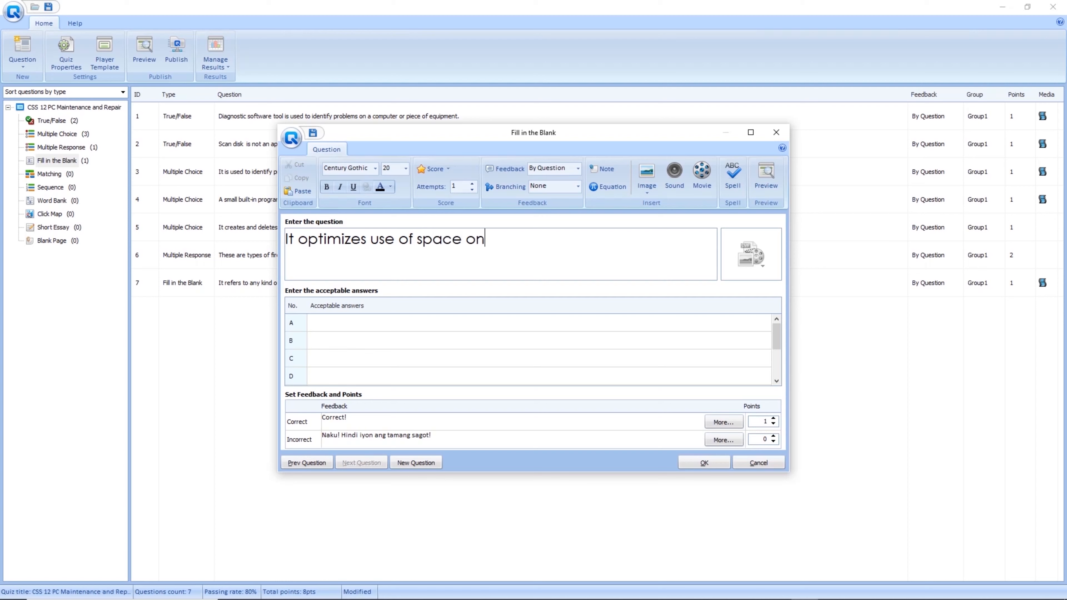
type(" disk.")
left_click(420, 323)
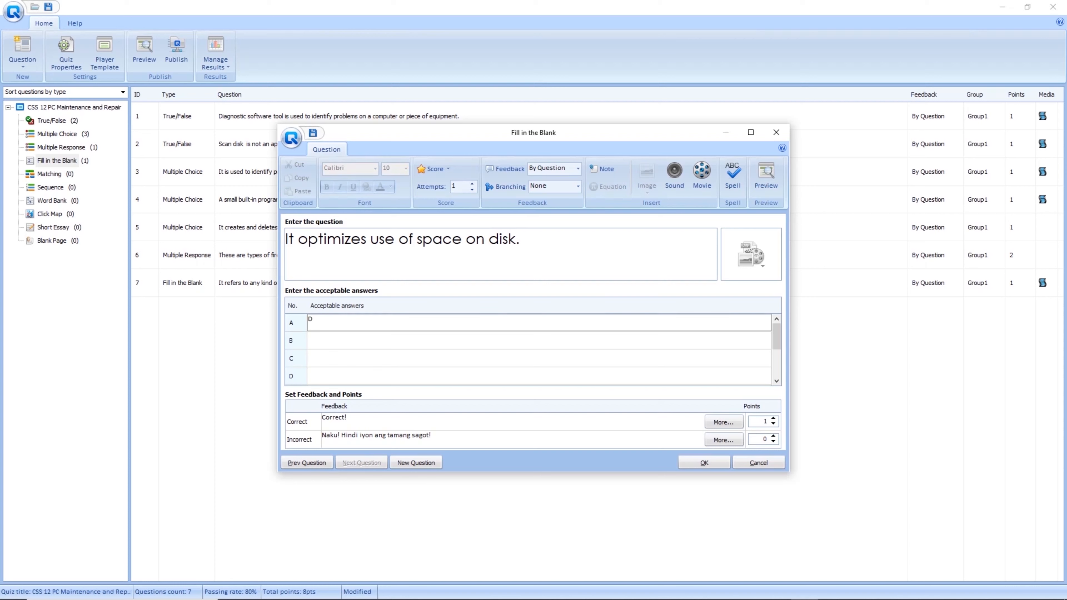
type("Defragmentation")
left_click(420, 358)
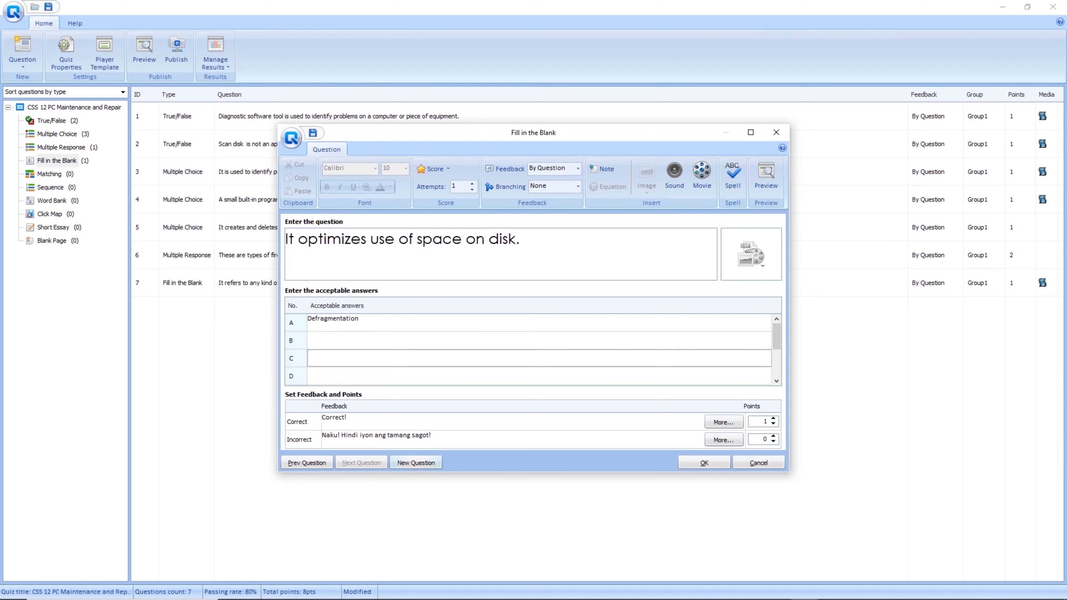
left_click(416, 462)
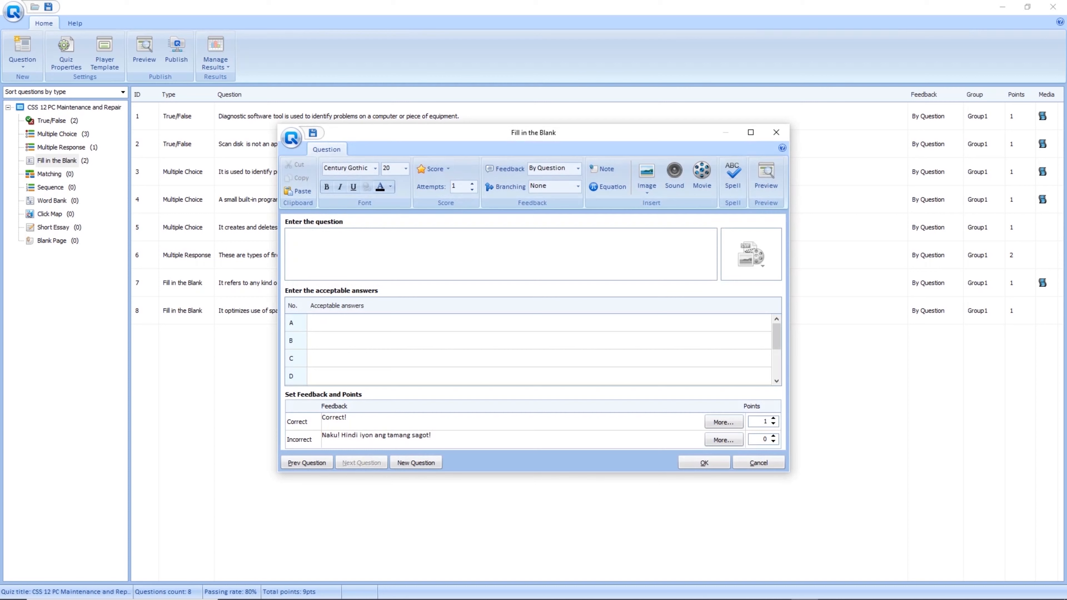
Write the question about the card installed inside a PC that determines visual output quality.
type("This card is installe")
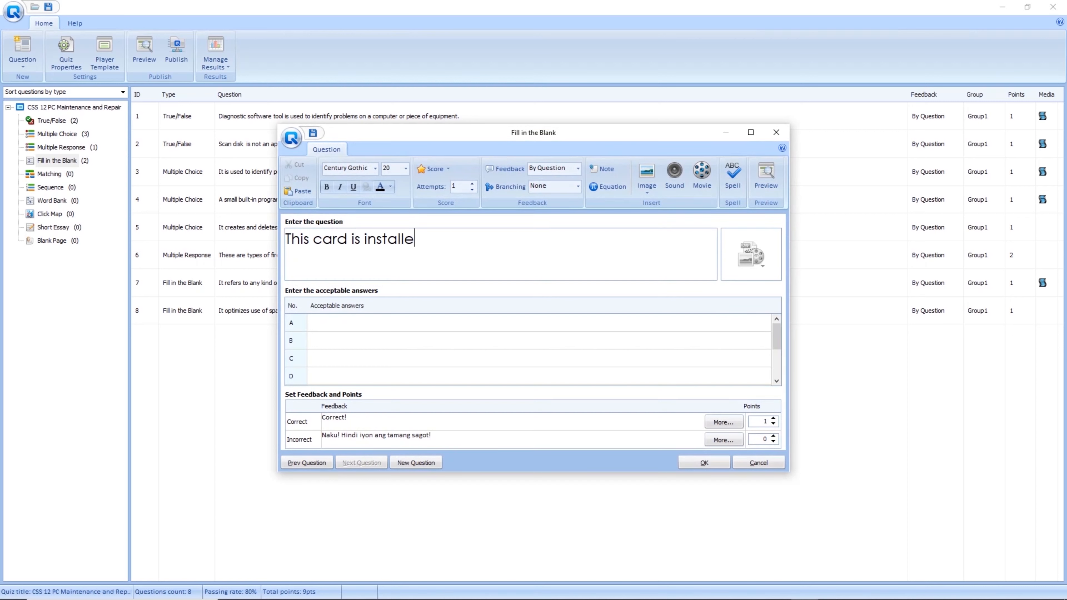
type("d inside a PC and is re")
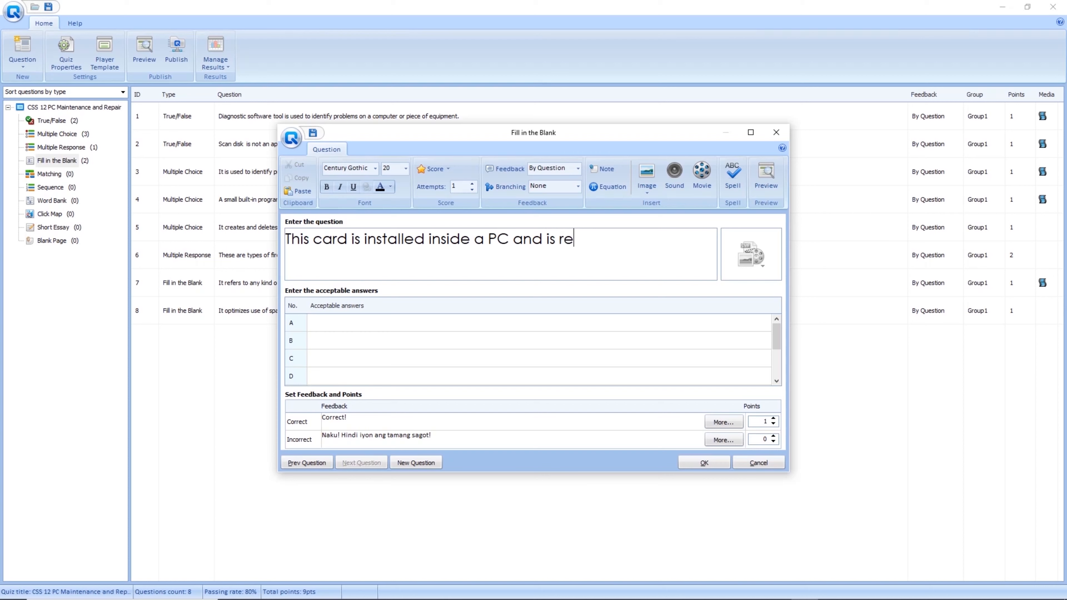
type("sponsible for dete")
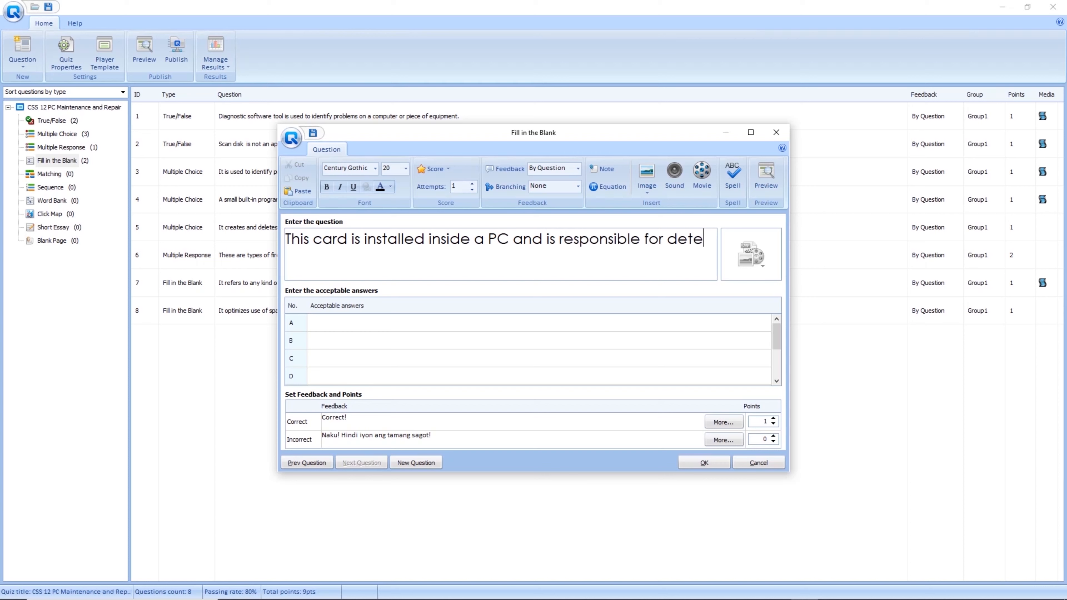
type("rmining")
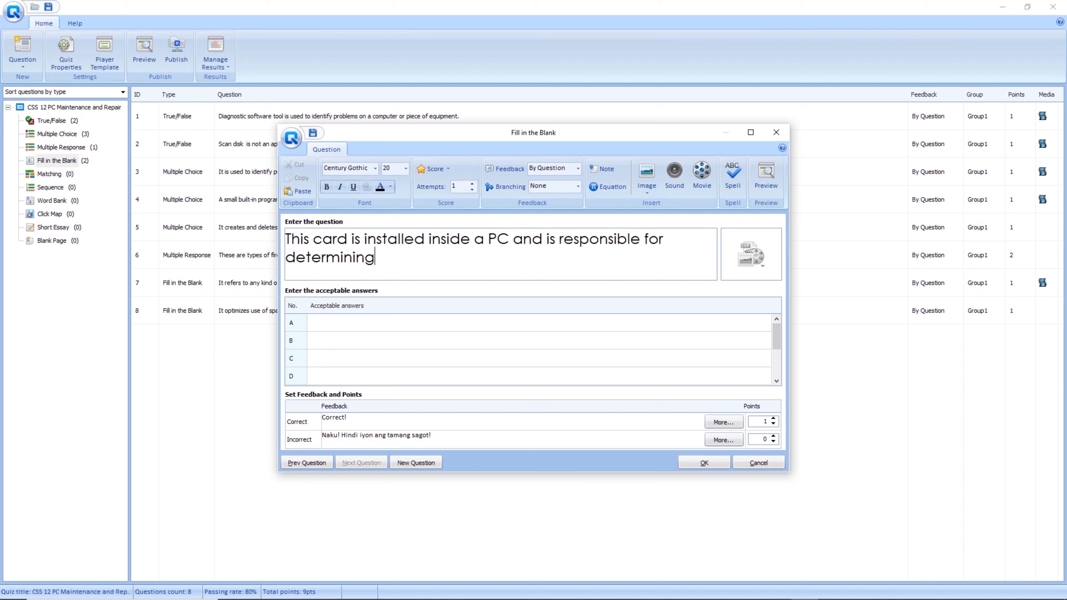
type(" the quality of ")
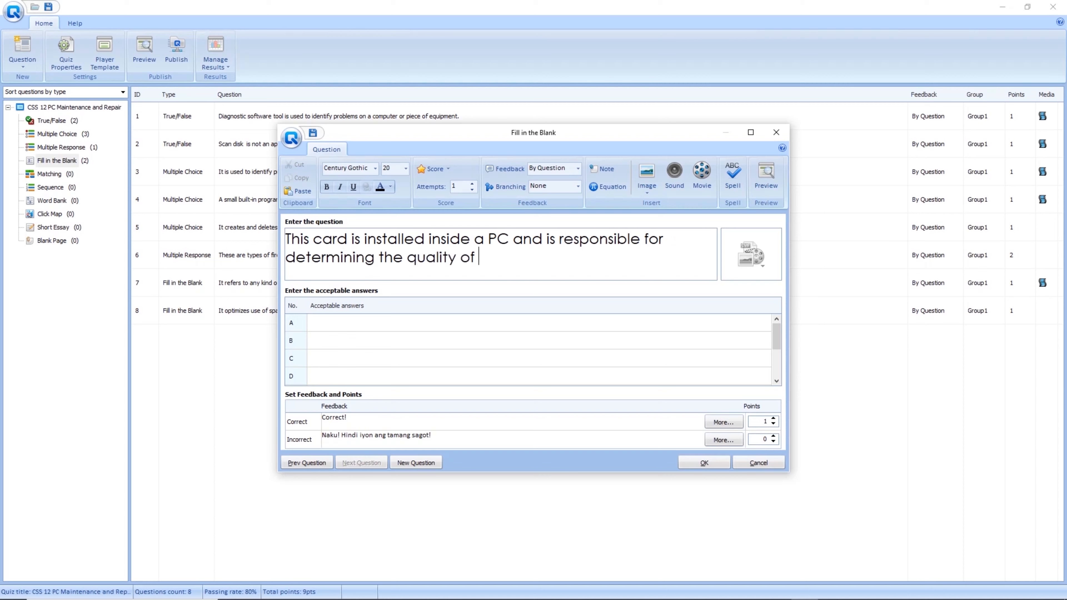
type("the visuals output")
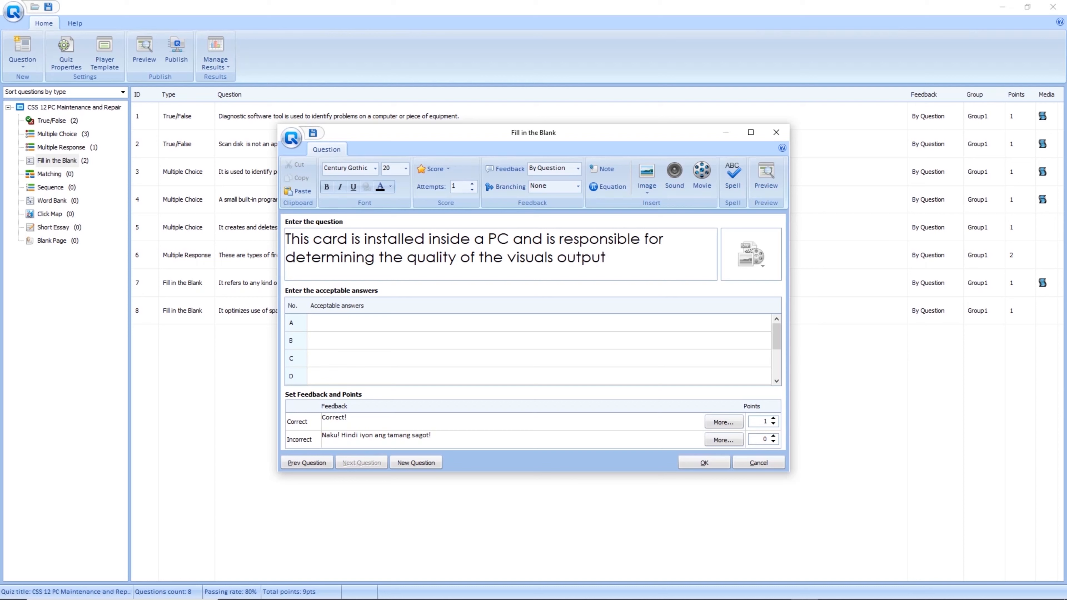
type(" by the computer.")
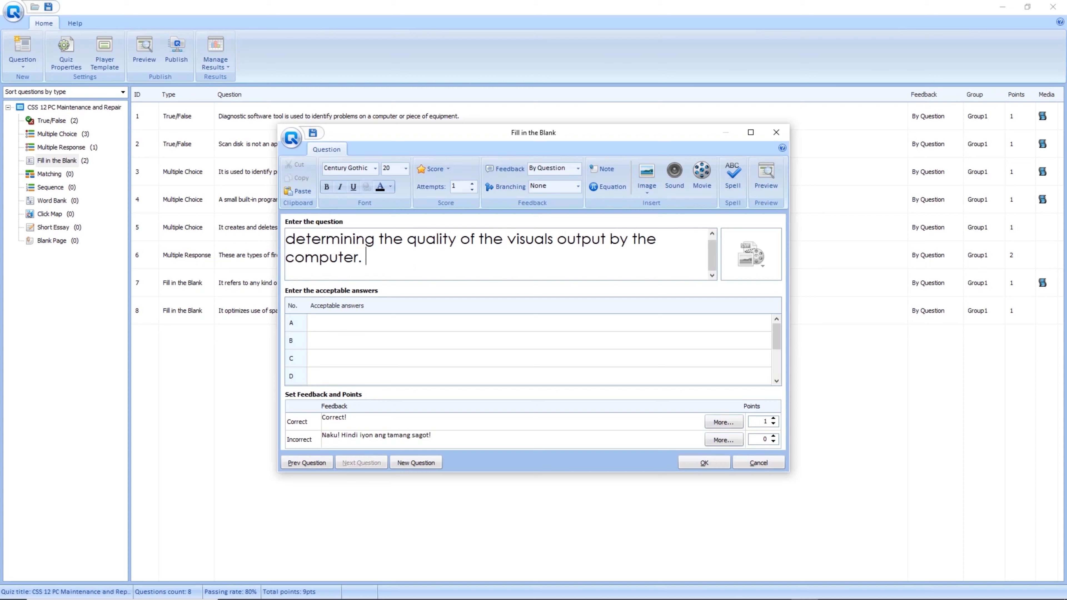
Accept 'video card' as the answer, with no media, and save the question.
left_click(750, 255)
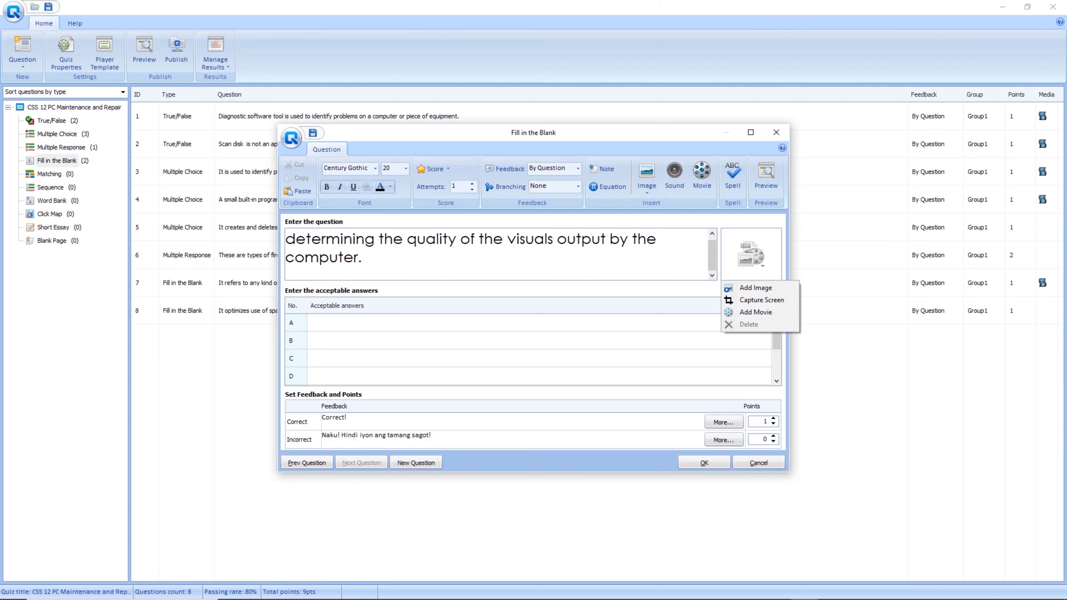
left_click(750, 255)
left_click(750, 255)
left_click(756, 288)
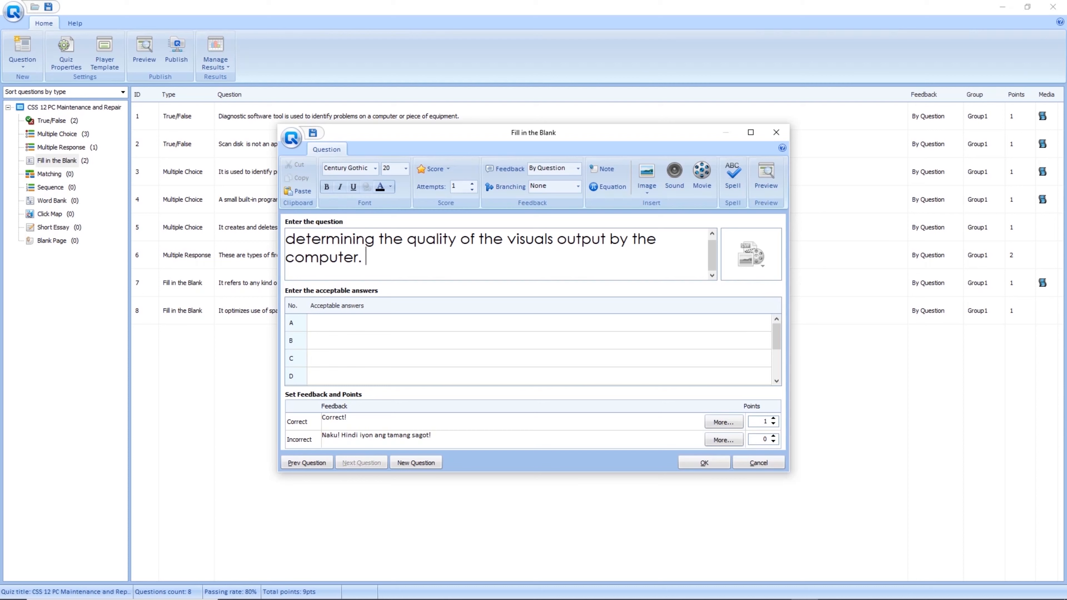
left_click(539, 323)
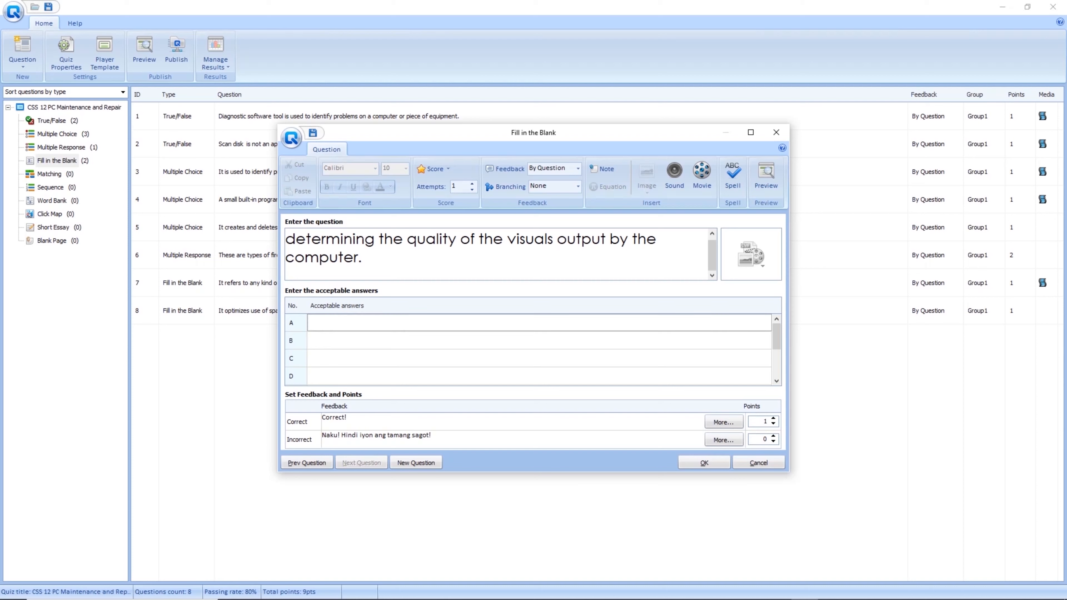
type("video card")
left_click(704, 463)
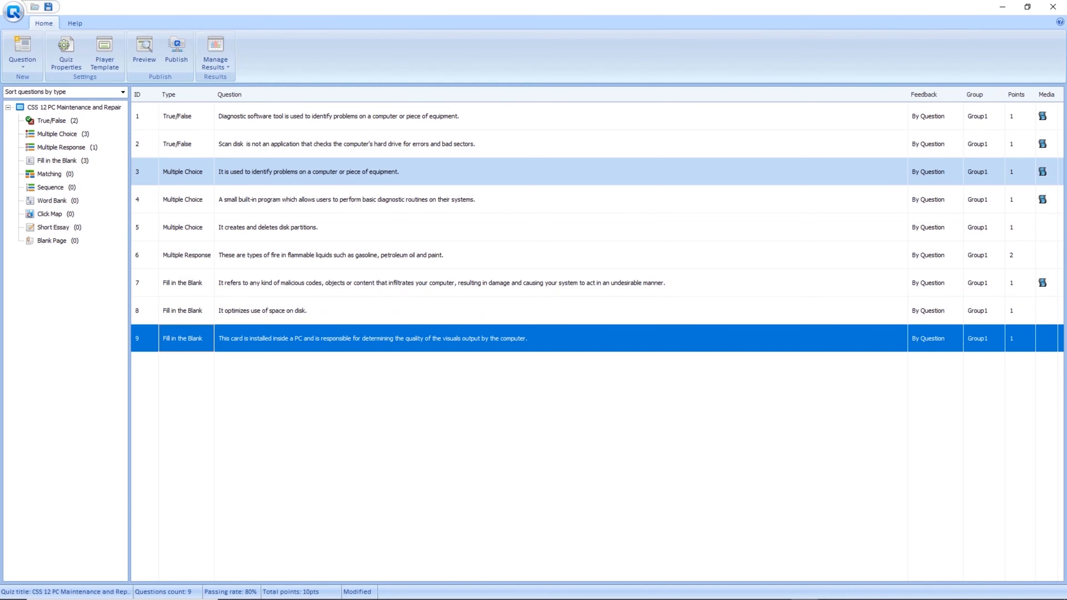
Create a new blank Matching question from the question-type tree.
left_click(49, 174)
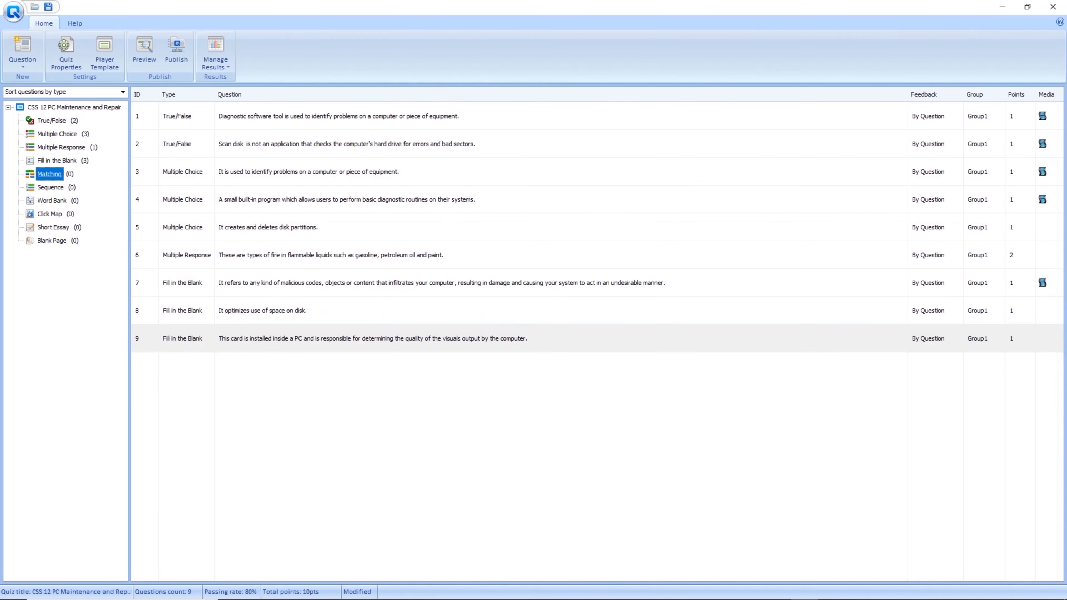
double_click(49, 173)
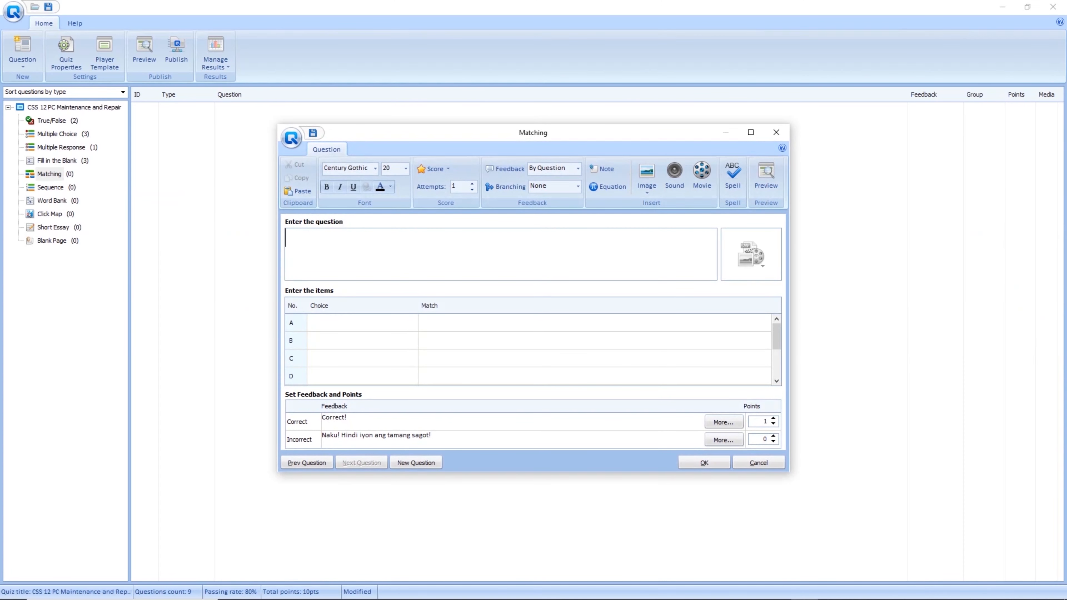
Type and correct the prompt to 'Match the given statement from Column A to Column B.'.
type("Match the")
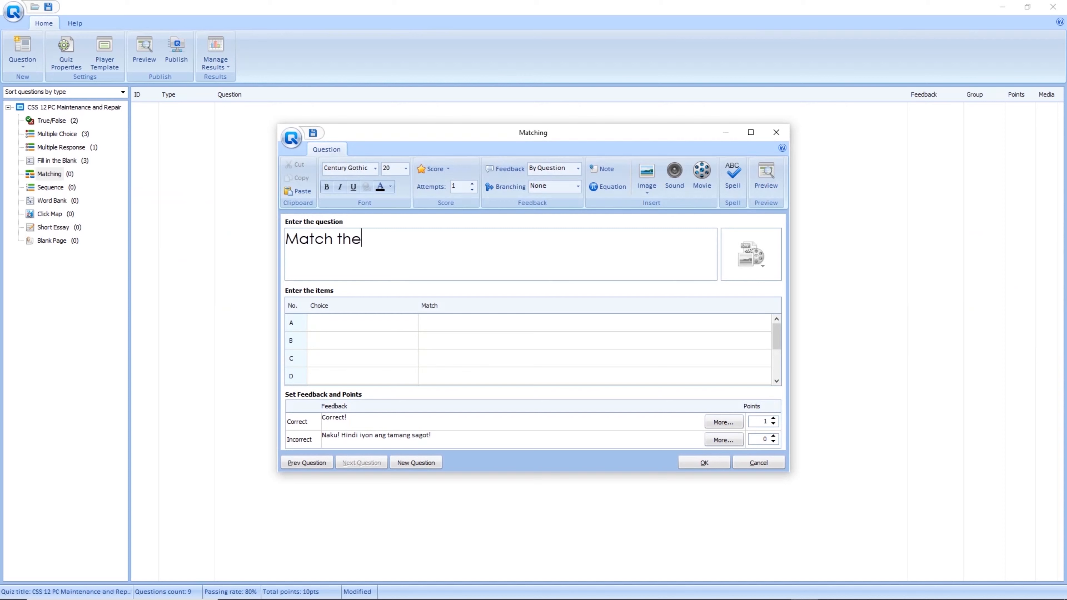
type(" given statement ")
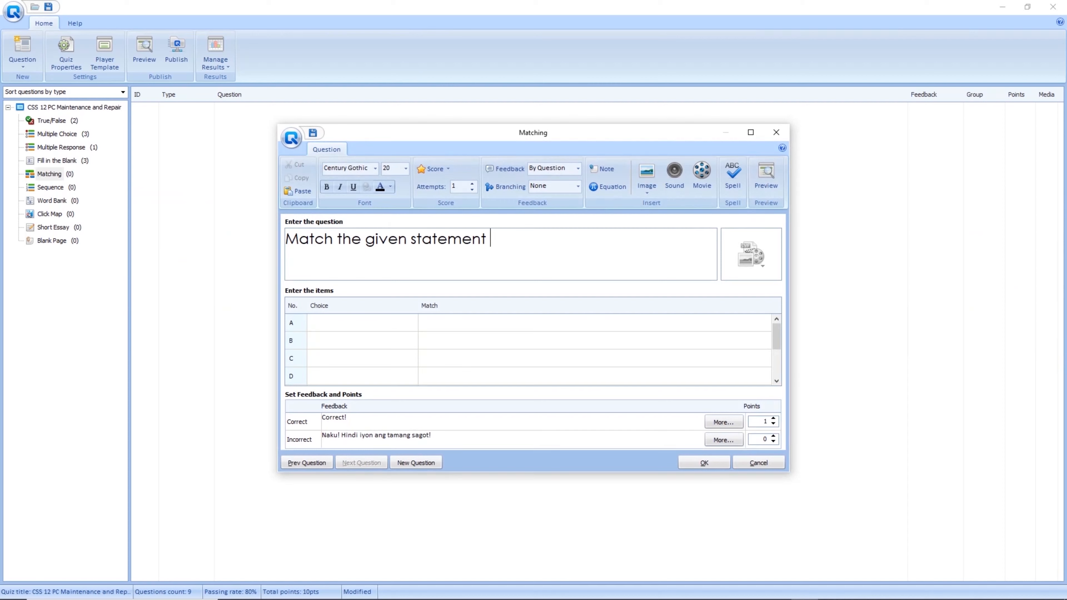
type("from left to r")
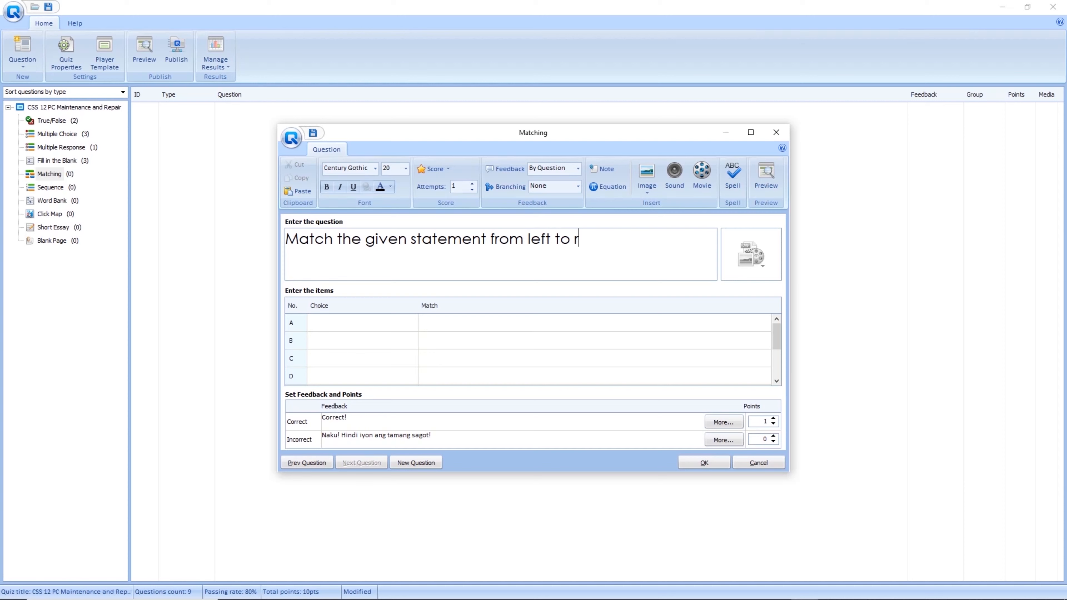
type("ight.")
key("BackSpace")
key("BackSpace")
key("BackSpace")
key("BackSpace")
key("BackSpace")
key("BackSpace")
key("BackSpace")
key("BackSpace")
key("BackSpace")
key("BackSpace")
key("BackSpace")
key("BackSpace")
key("BackSpace")
key("BackSpace")
key("BackSpace")
key("BackSpace")
key("BackSpace")
key("BackSpace")
key("BackSpace")
key("BackSpace")
key("BackSpace")
key("BackSpace")
key("BackSpace")
key("BackSpace")
key("BackSpace")
key("BackSpace")
key("BackSpace")
key("BackSpace")
key("BackSpace")
key("BackSpace")
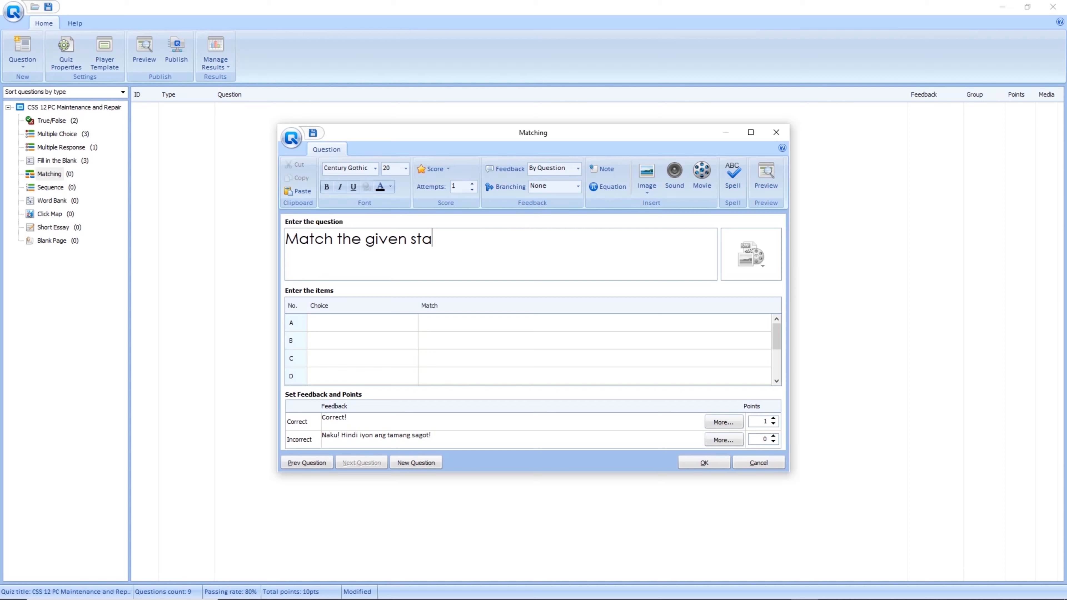
type("statement from")
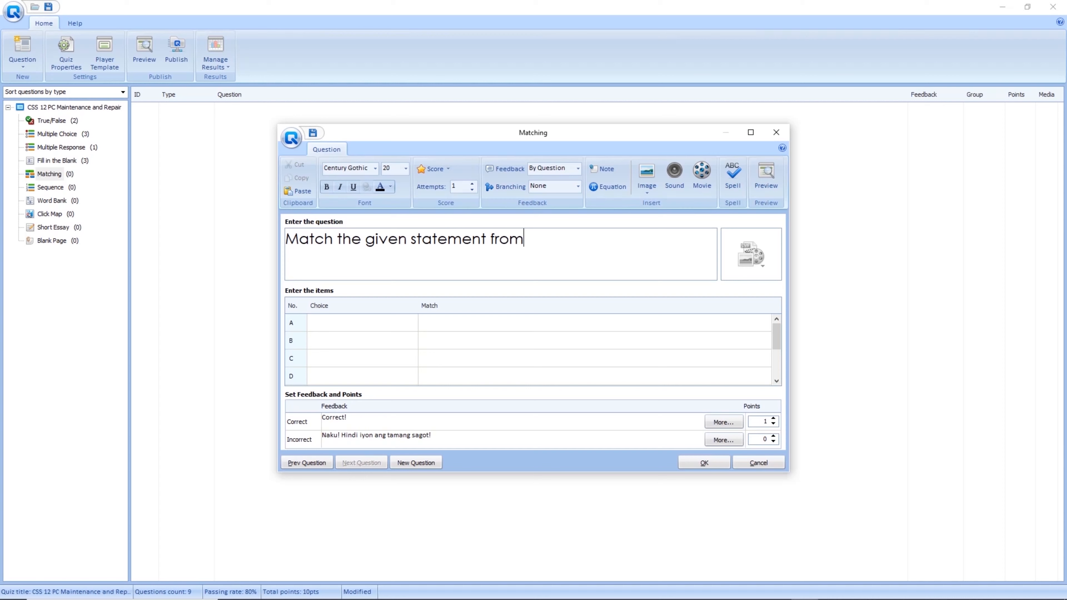
type(" column A")
type("to com")
key("BackSpace")
type("lumn B.")
key("BackSpace")
key("BackSpace")
key("BackSpace")
key("BackSpace")
key("BackSpace")
key("BackSpace")
key("BackSpace")
key("BackSpace")
key("BackSpace")
key("BackSpace")
key("BackSpace")
key("BackSpace")
key("BackSpace")
key("BackSpace")
key("BackSpace")
key("BackSpace")
key("BackSpace")
key("BackSpace")
key("BackSpace")
key("BackSpace")
key("BackSpace")
key("BackSpace")
key("BackSpace")
key("BackSpace")
key("BackSpace")
key("BackSpace")
type("from Column A to Column B.")
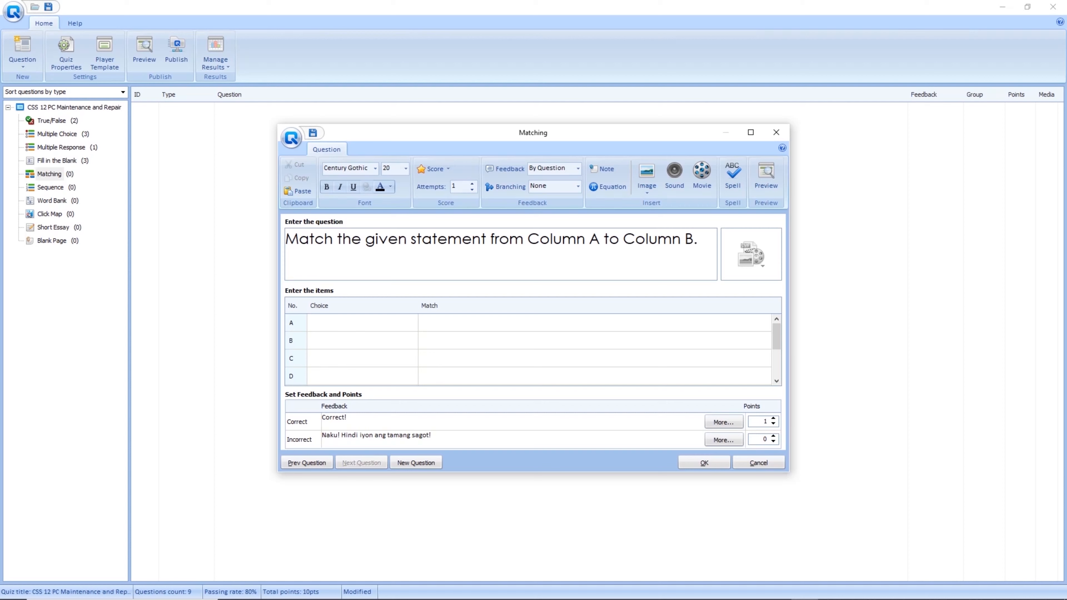
left_click(358, 322)
Pair 'It refers to a list of the key component that make up the computer.' with specs.
type("It refer")
type("s to")
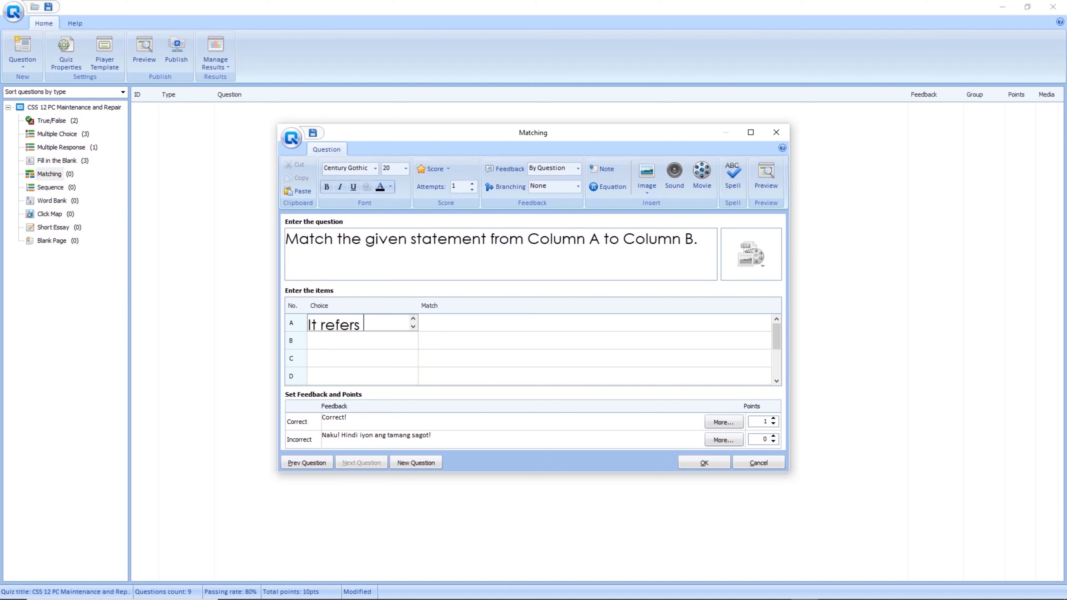
type(" a list")
type(" of the key component that")
type(" make up the ")
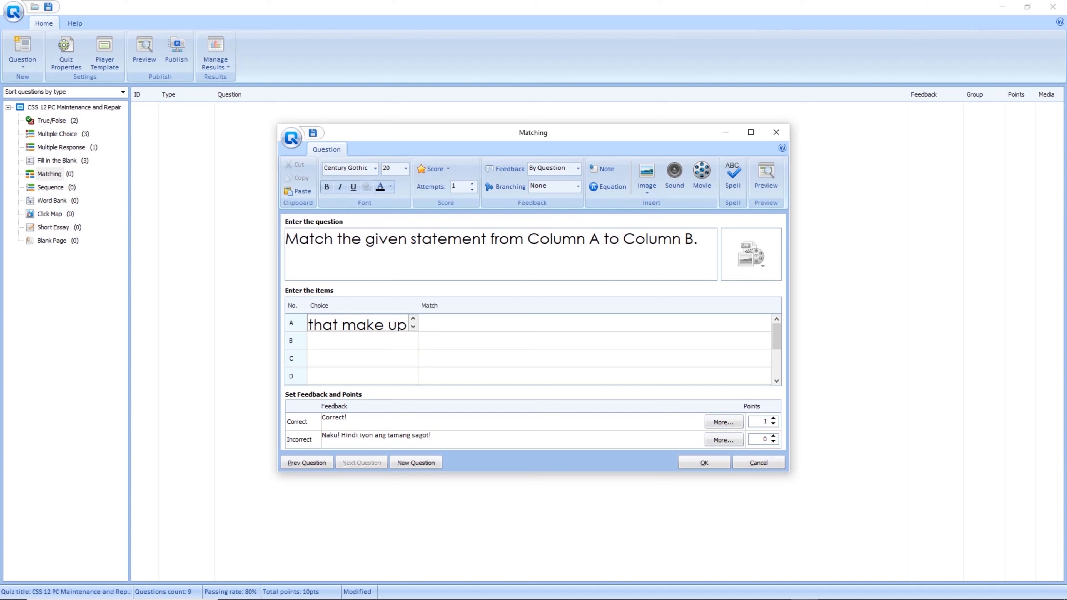
type("computer")
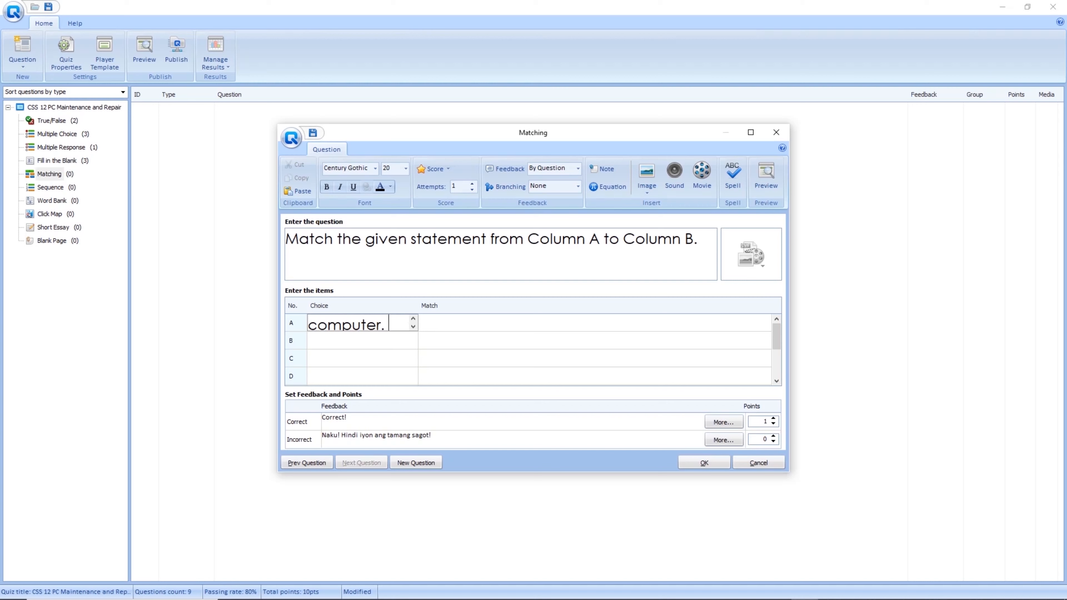
type(".")
key("Tab")
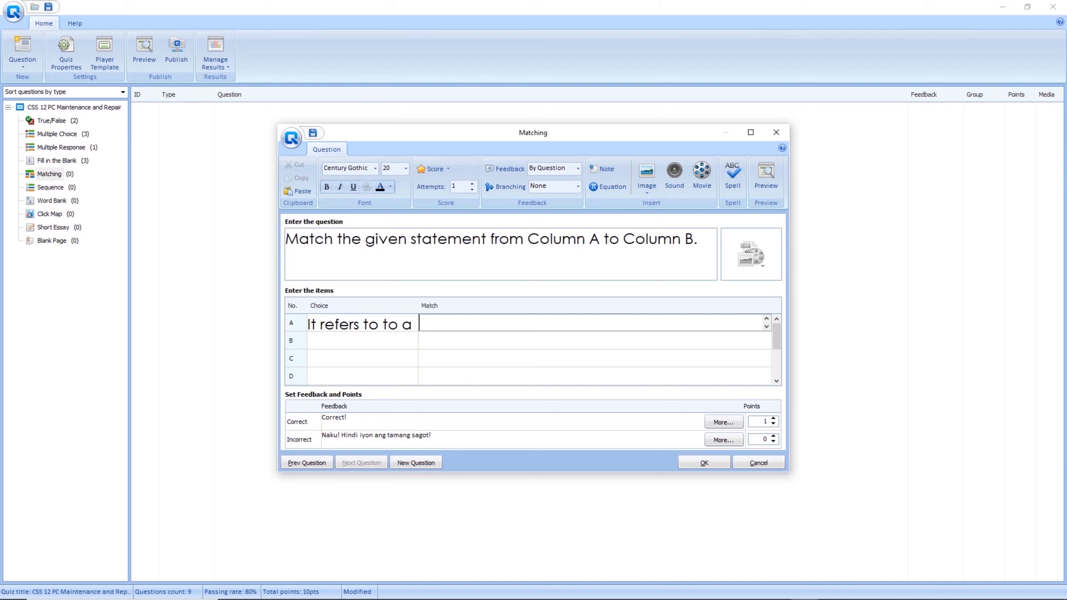
type("specs")
key("Tab")
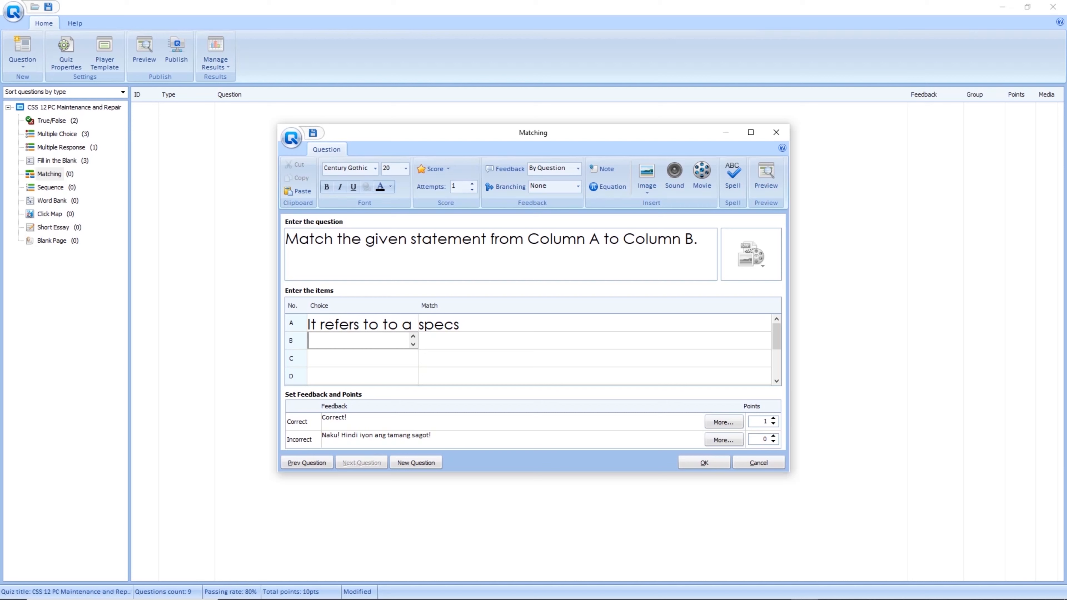
Write statement B describing a computer utility included in Microsoft Windows to free up space.
type("A computer")
key("ctrl+a")
type("maintenance")
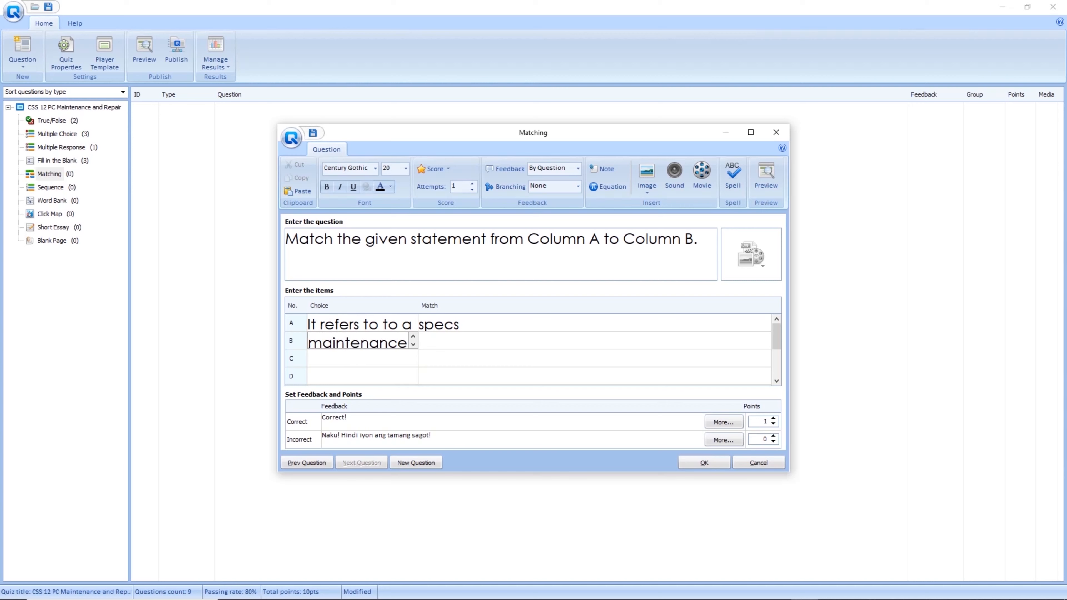
key("ctrl+a")
type("utility")
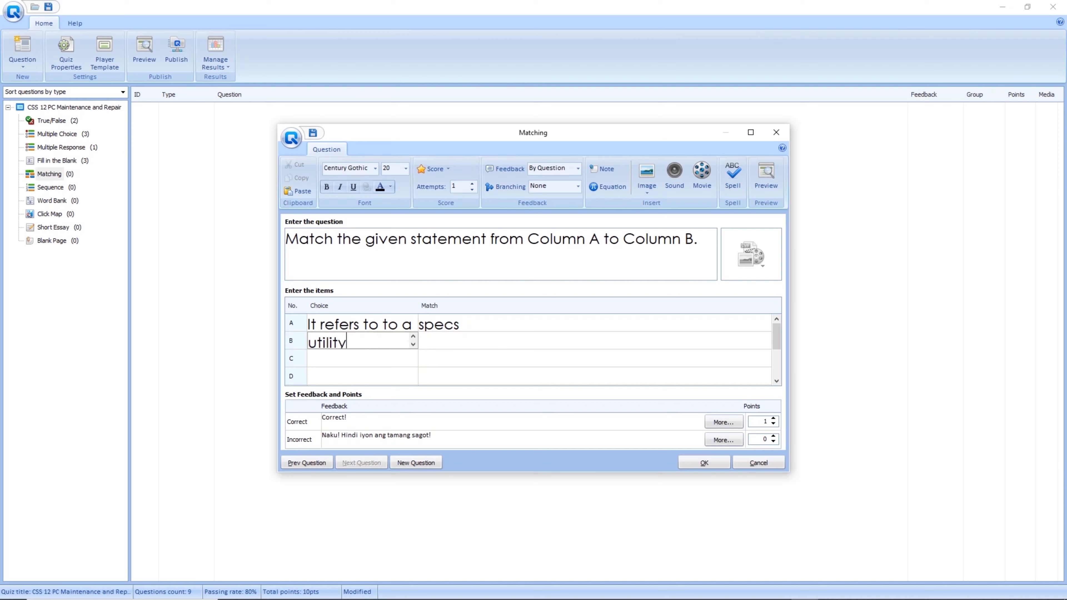
type(" that is i")
type("ncluded")
type(" in the ")
type("Microsof")
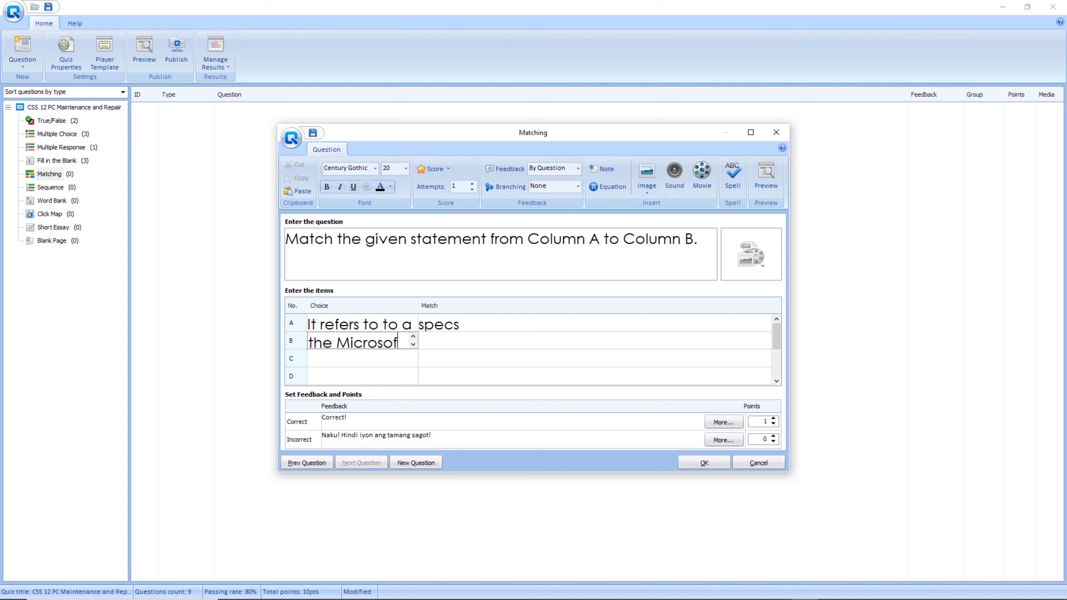
type("t Windo")
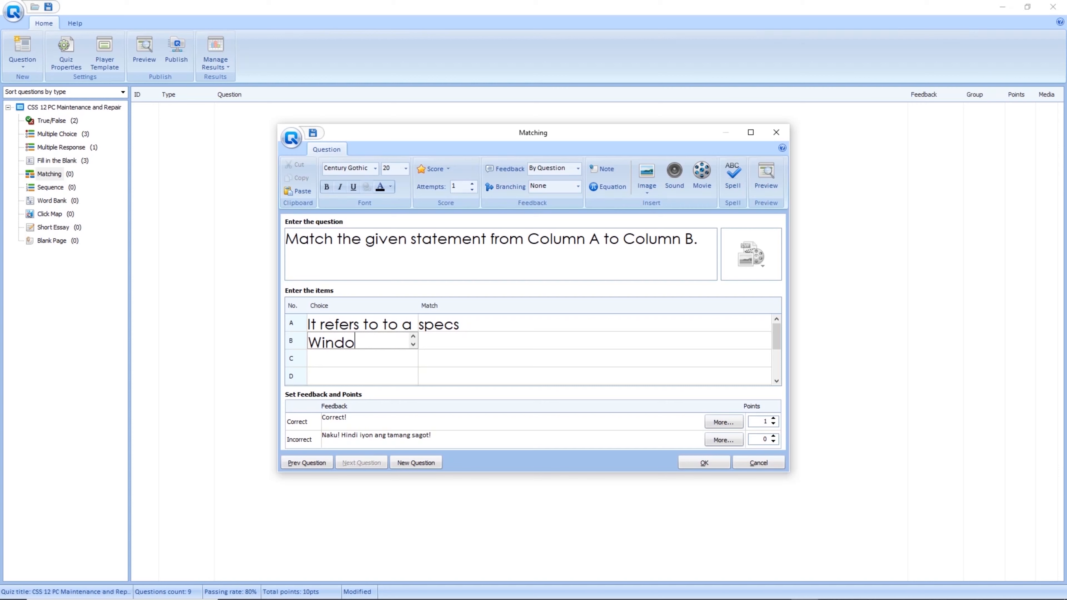
type("ws OS")
type(" design")
type(" to free u")
type("p")
type(" space o")
type("n the har")
type("d drive")
type(".")
key("Tab")
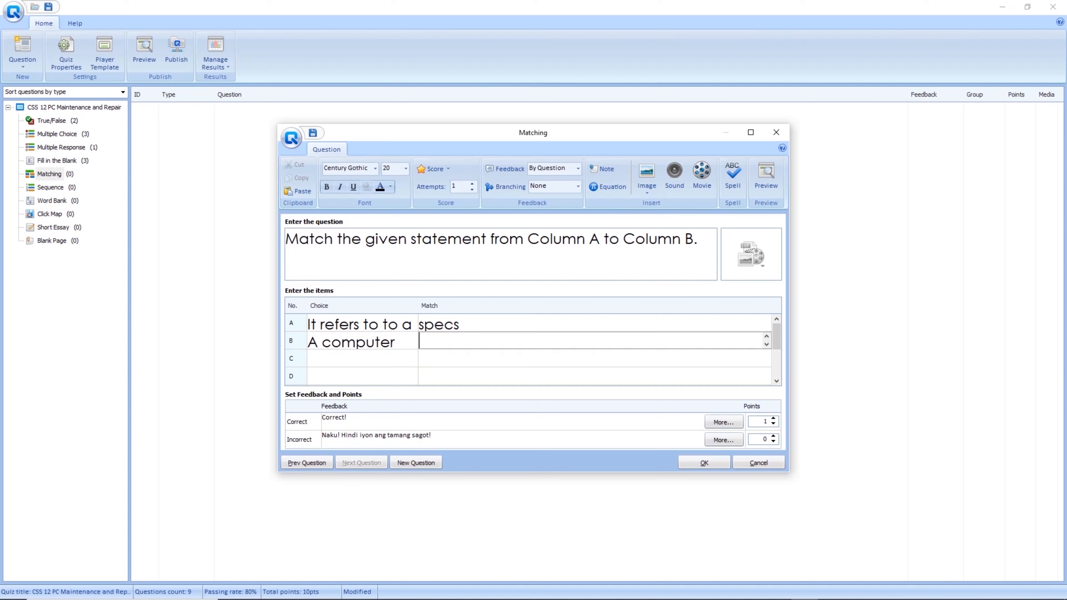
Match statement B to 'disk cleanup' and pair the problem-identifying statement C with 'diagnostic software tool'.
type("disk cleanup")
key("Tab")
type("Software")
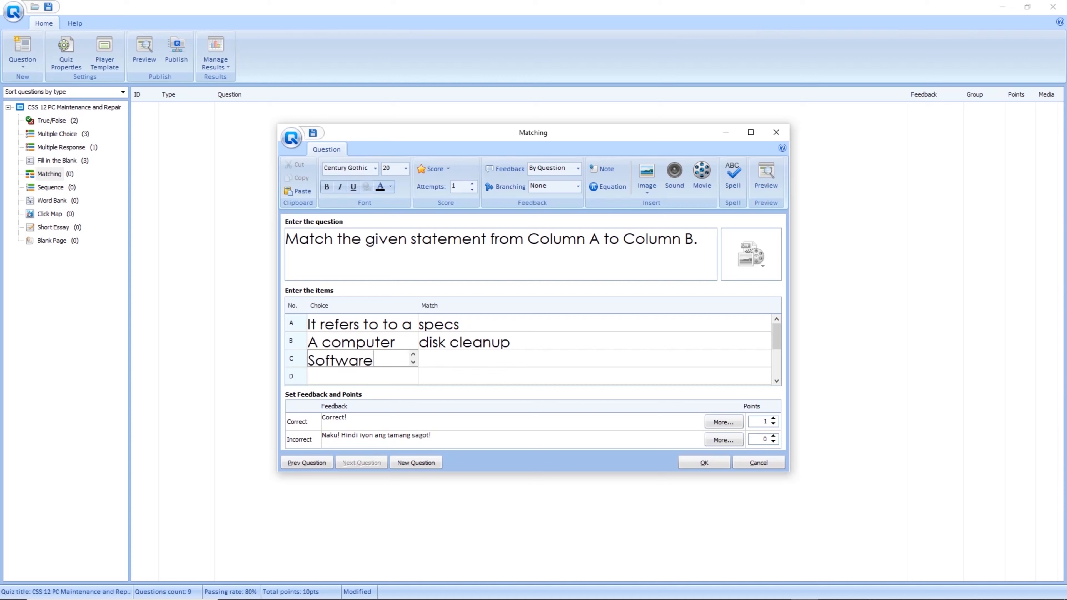
type(" is")
key("BackSpace")
key("BackSpace")
key("BackSpace")
key("BackSpace")
key("BackSpace")
key("BackSpace")
key("BackSpace")
key("BackSpace")
key("BackSpace")
key("BackSpace")
key("BackSpace")
type("It is used to ")
type("id")
key("ctrl+a")
type("identify pro")
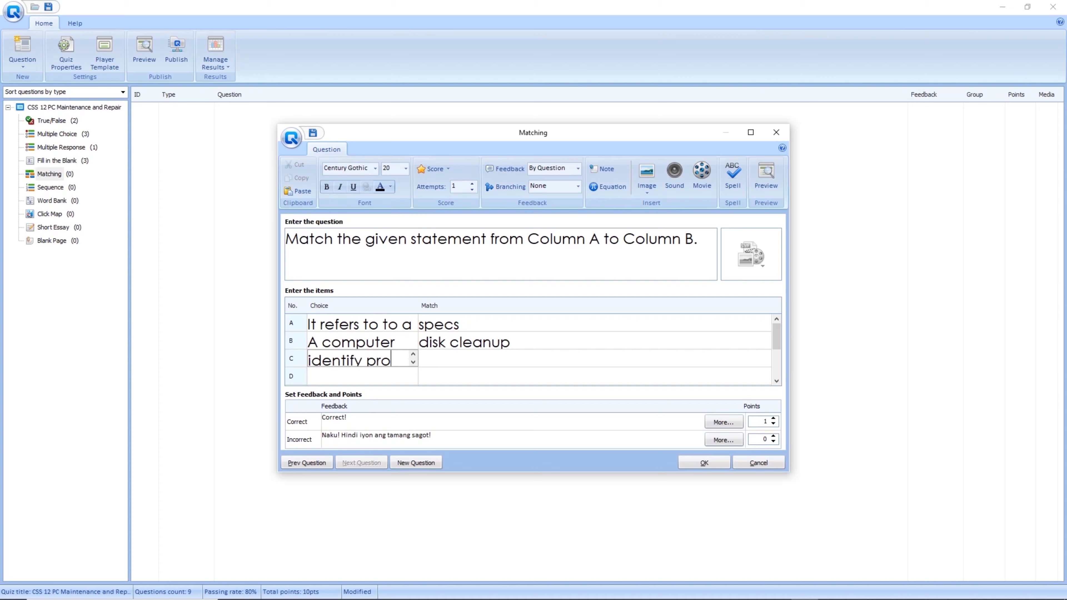
type("blems a")
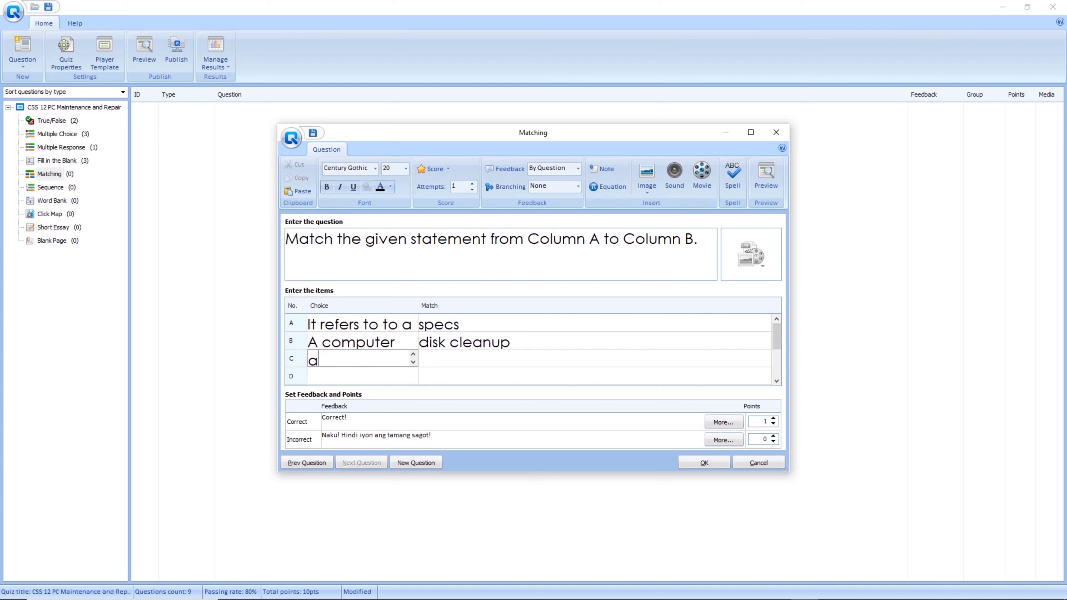
type(" computer or p")
type("iece of e")
type("quipment.")
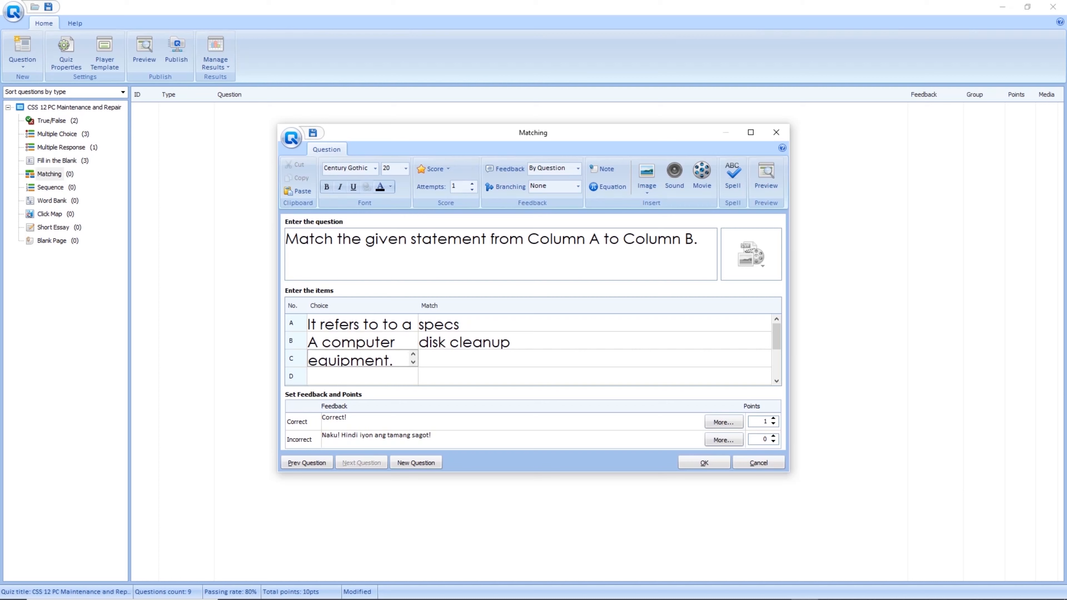
key("Tab")
type("di")
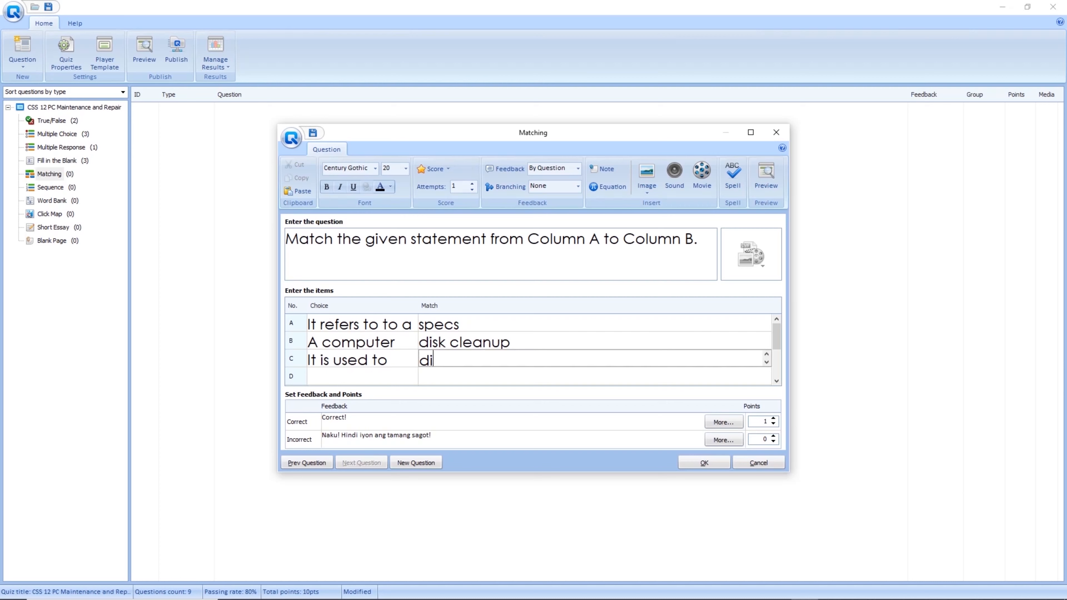
type("agnostic software ")
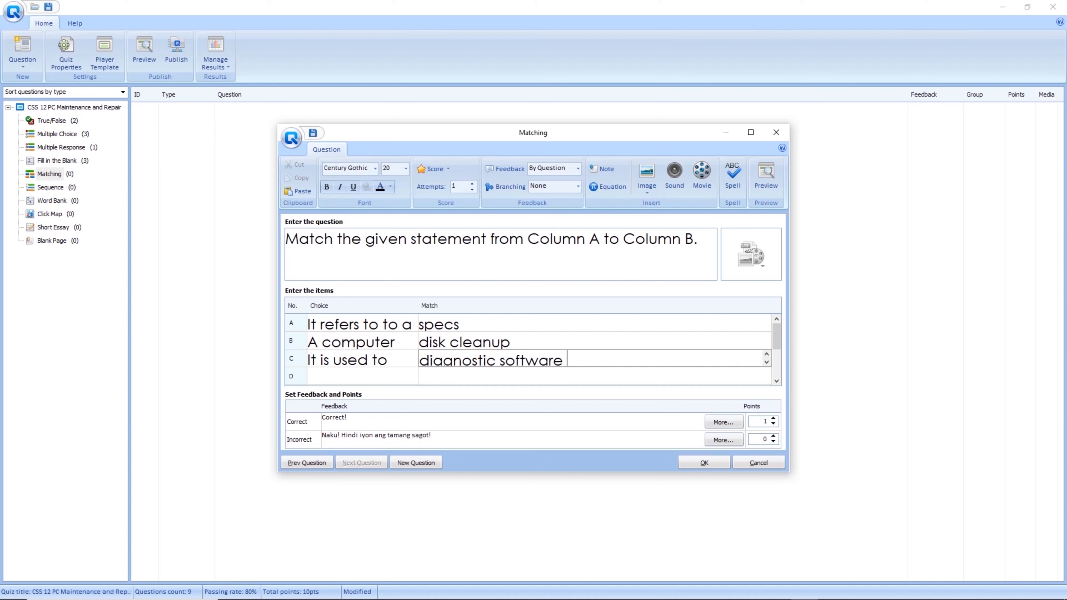
type("tool")
left_click(453, 376)
left_click(586, 341)
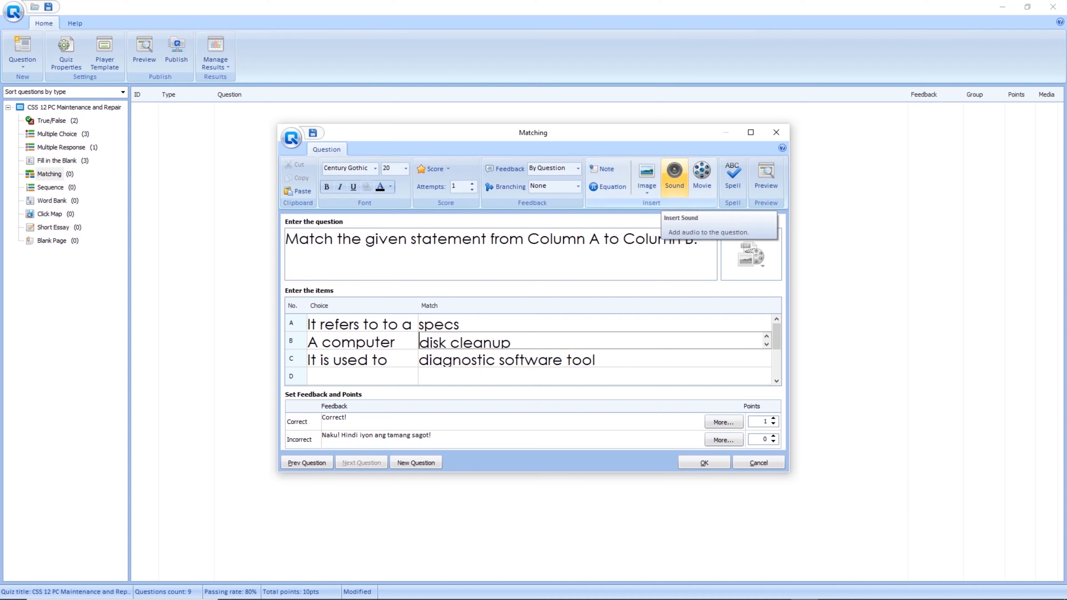
left_click(674, 185)
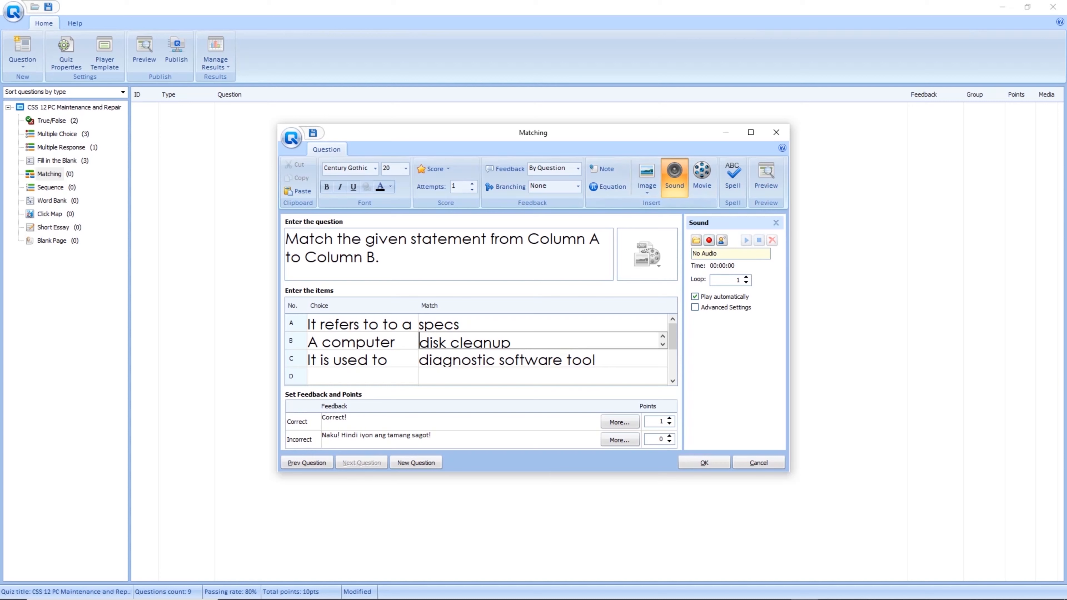
left_click(709, 240)
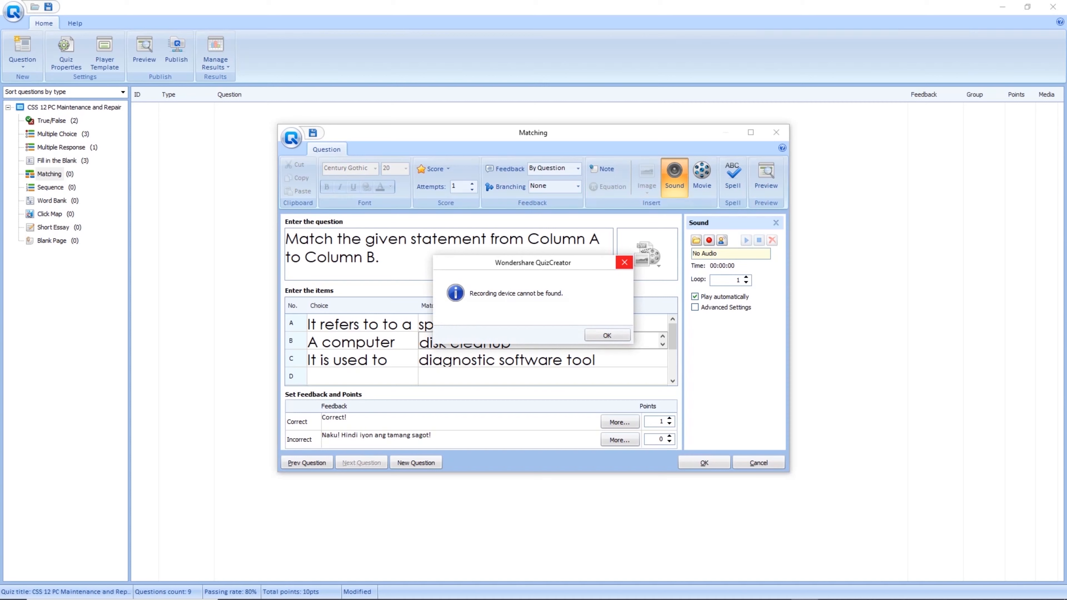
left_click(624, 262)
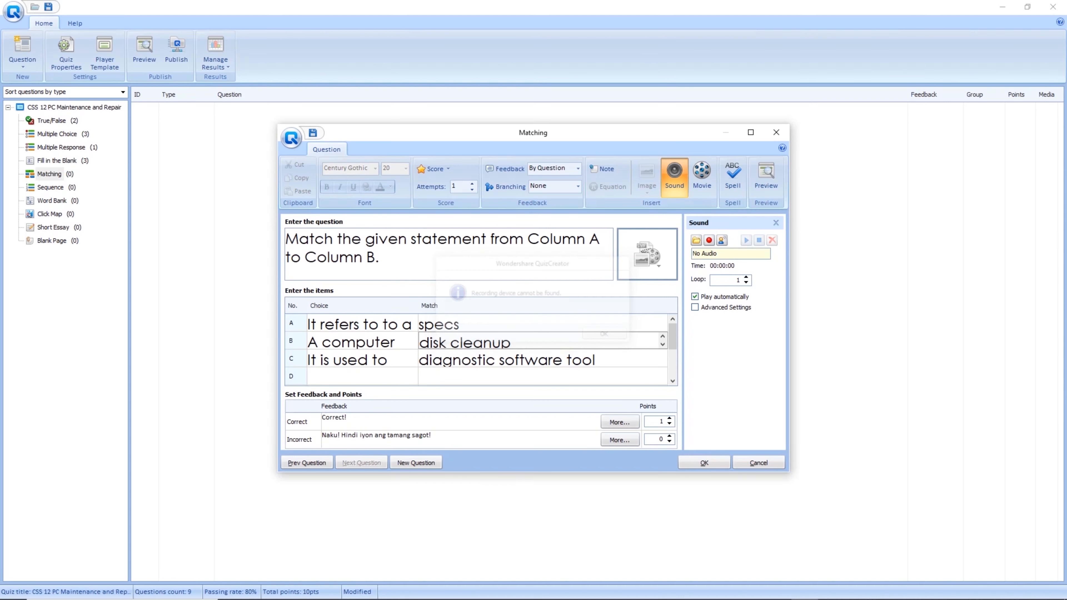
left_click(696, 241)
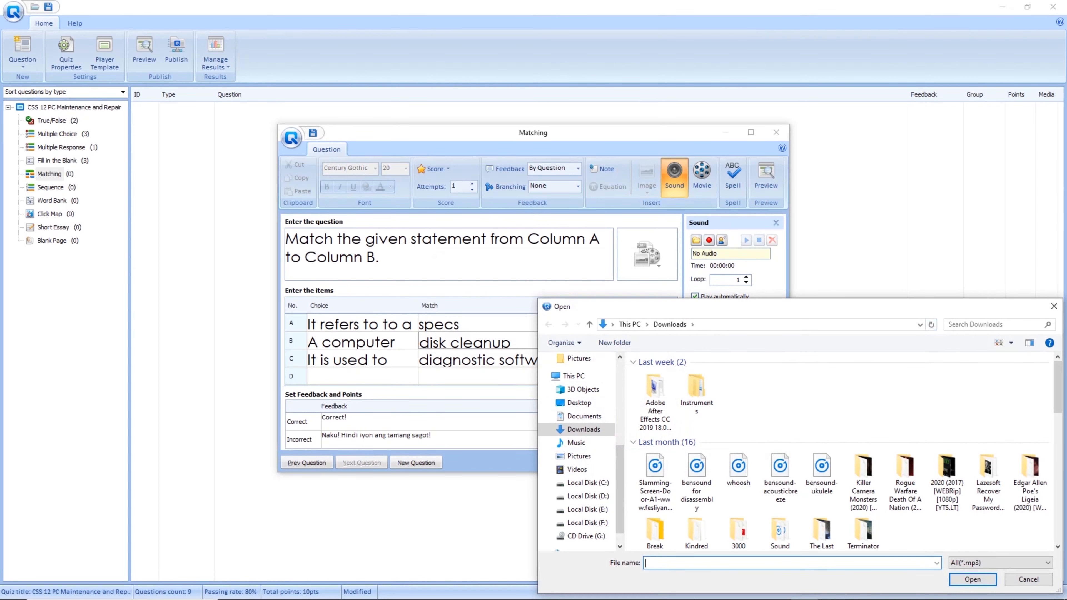
left_click(1053, 306)
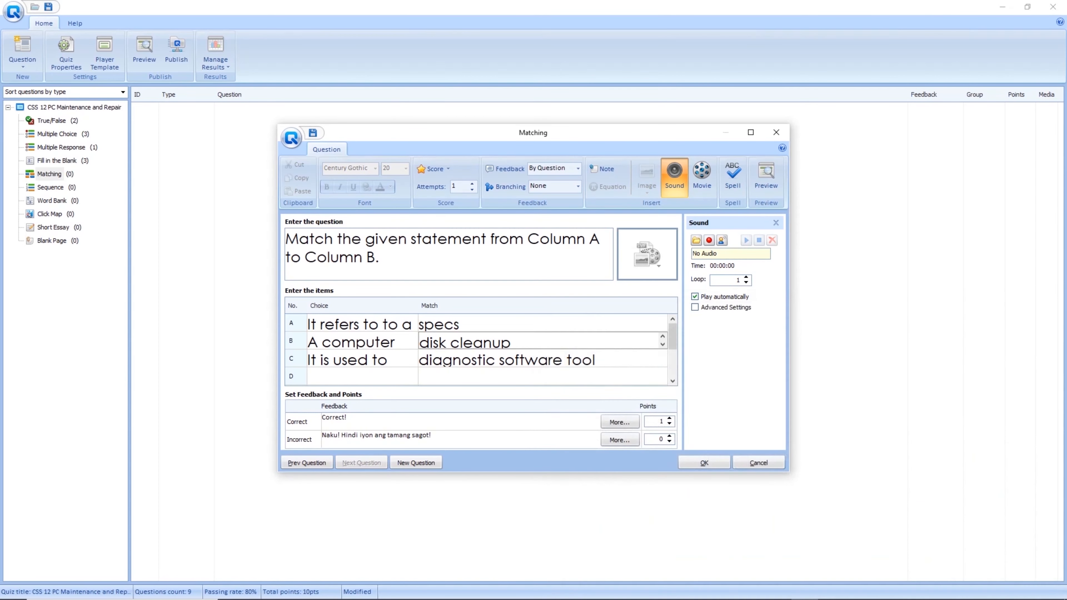
left_click(775, 223)
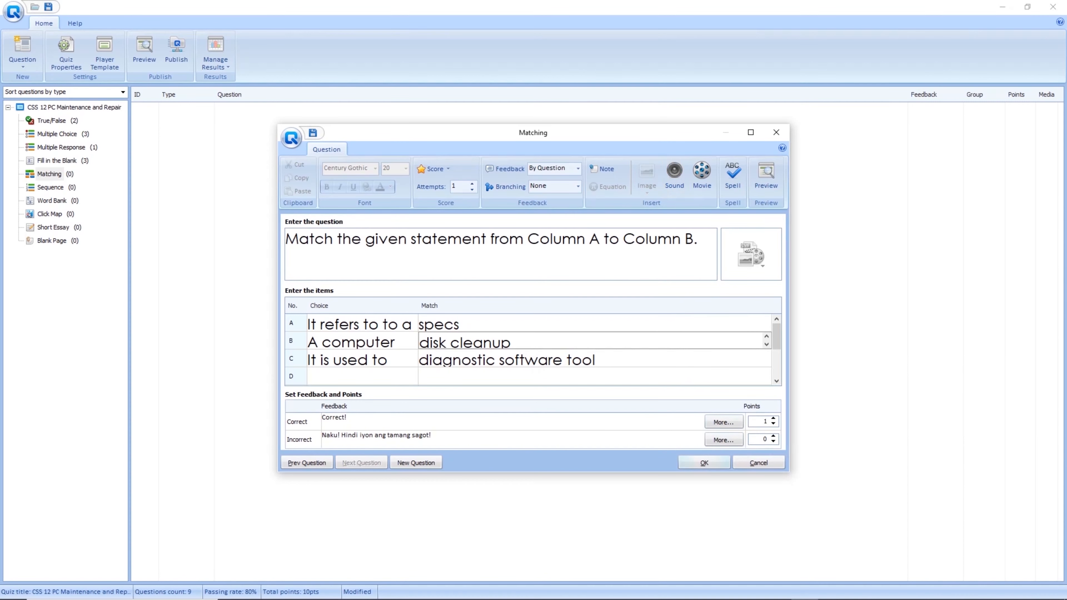
Save the Matching question as question 10 and show the Sequence question list.
left_click(704, 463)
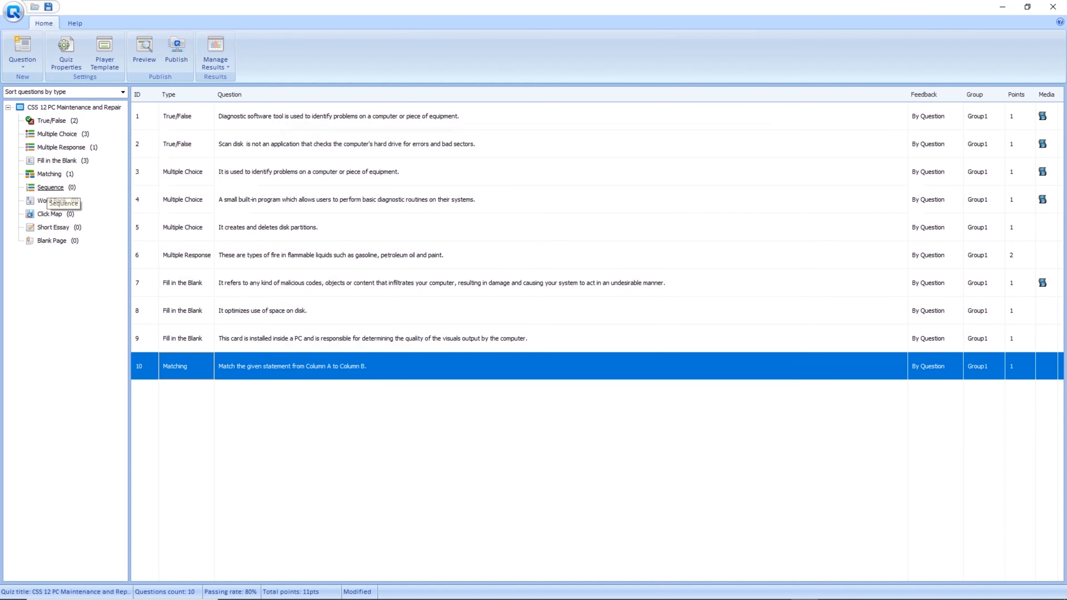
left_click(50, 187)
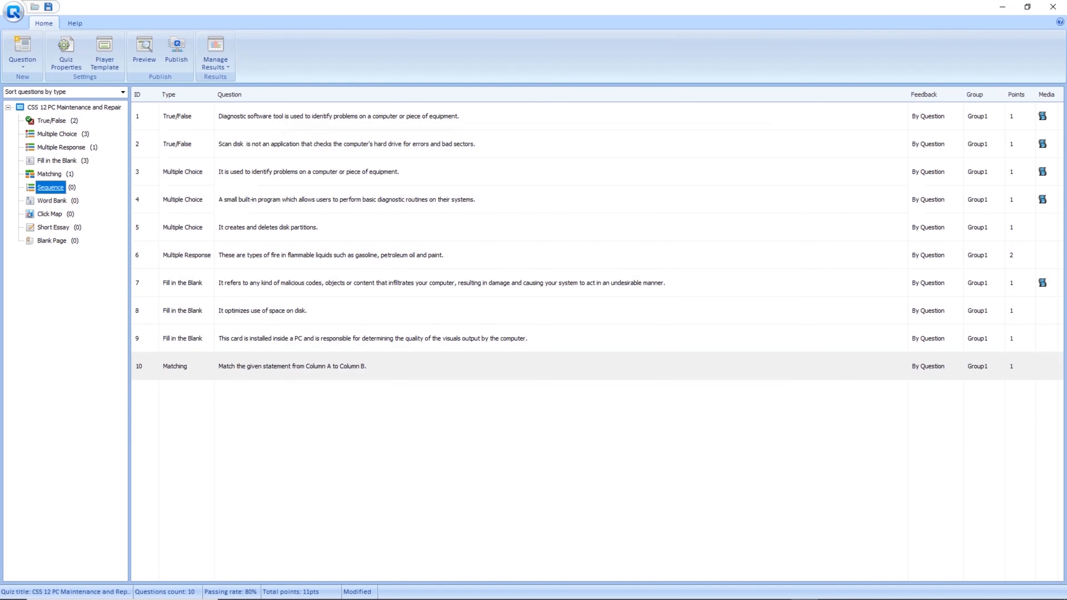
Start a Sequence question asking 'Arrange the following words alphabetically'.
double_click(50, 187)
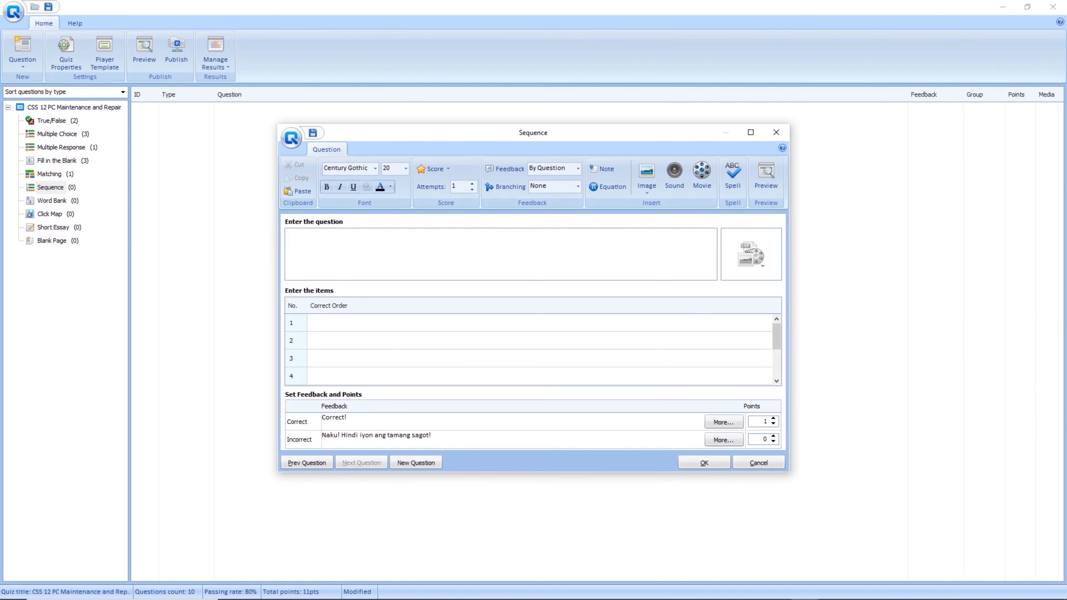
type("Arrange the following words alphabetically.")
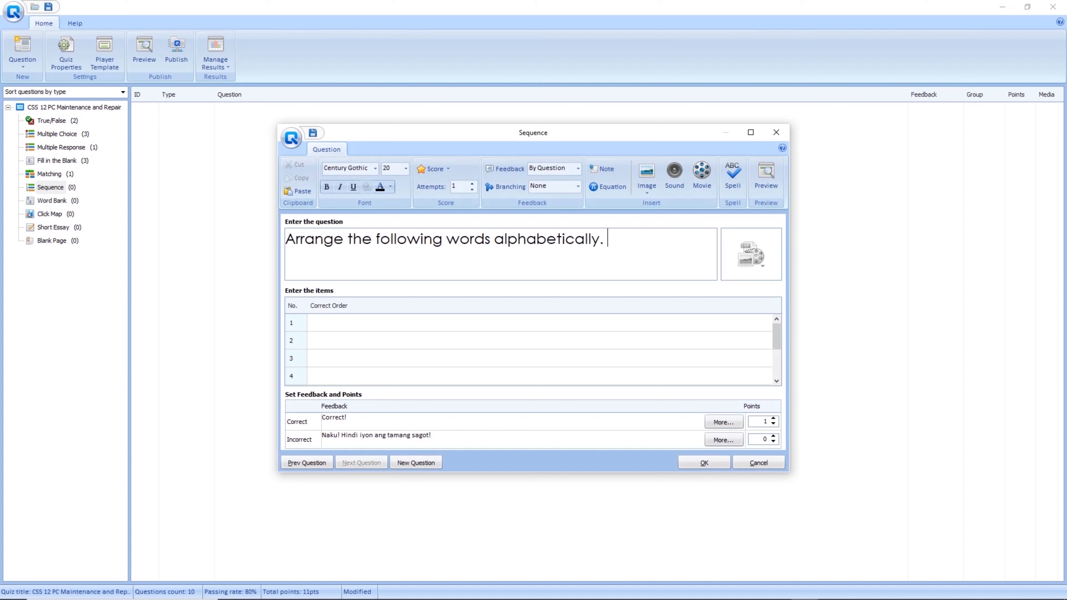
left_click(327, 323)
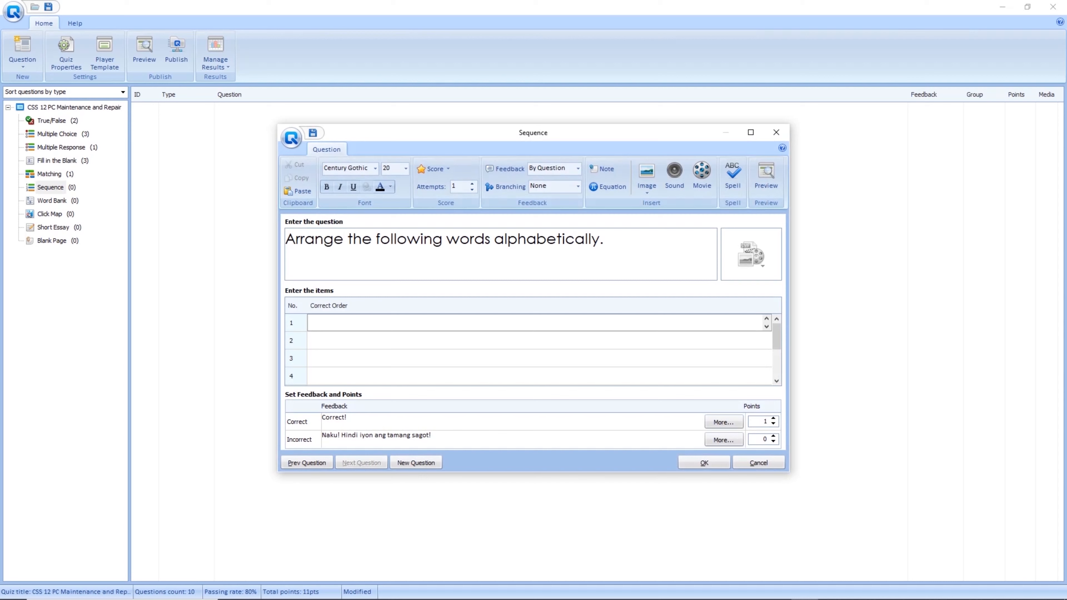
mouse_move(776, 336)
left_mouse_down()
mouse_move(776, 355)
mouse_move(776, 337)
left_mouse_up()
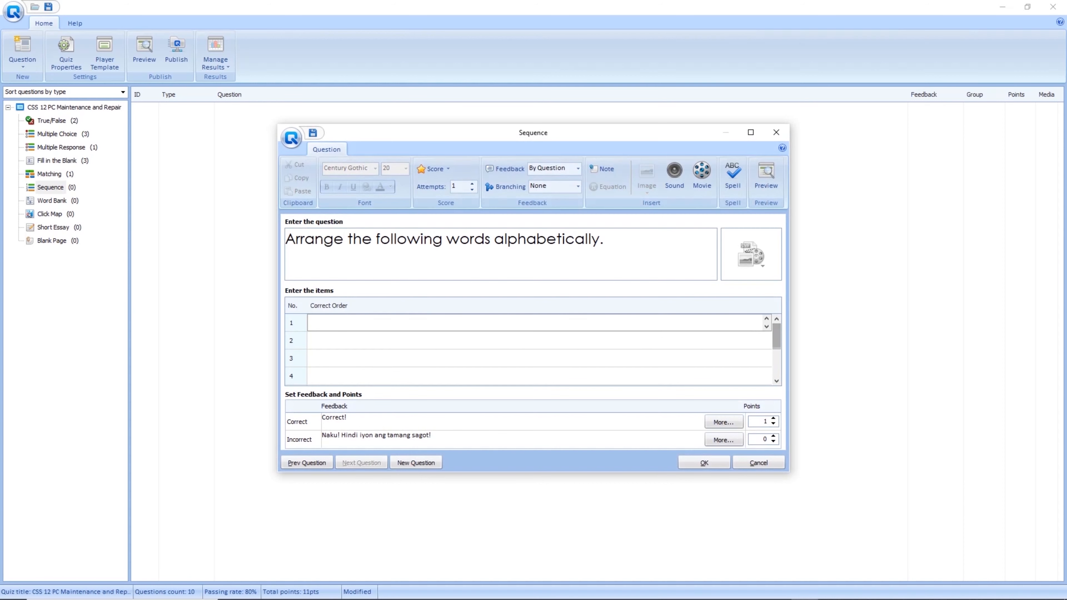
left_click(327, 323)
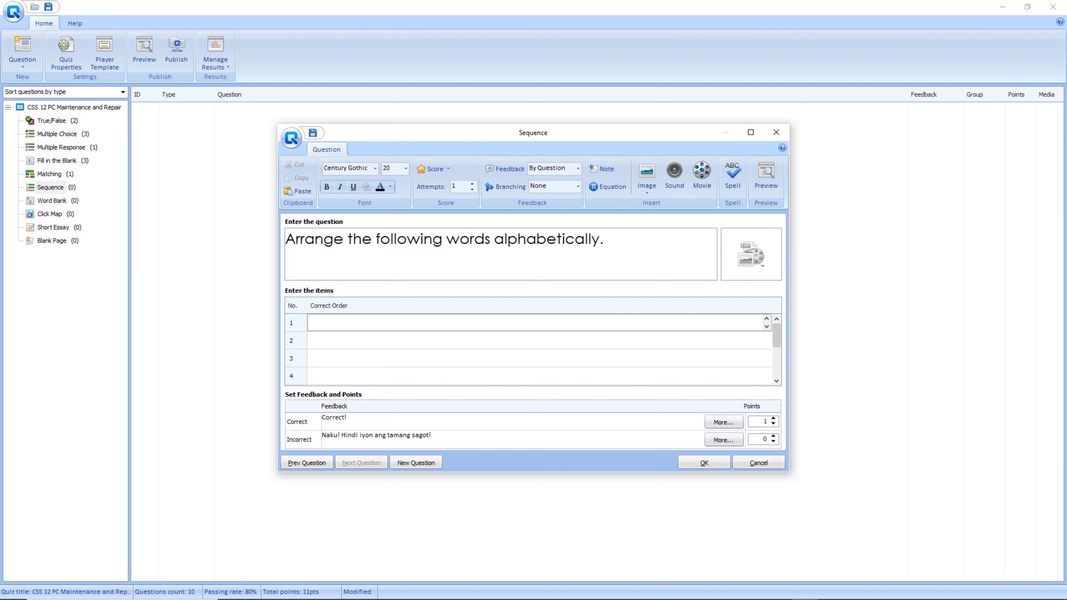
Enter the correct order adapter, computer, desktop, electrical wire, then select the points value.
type("adapter")
key("Return")
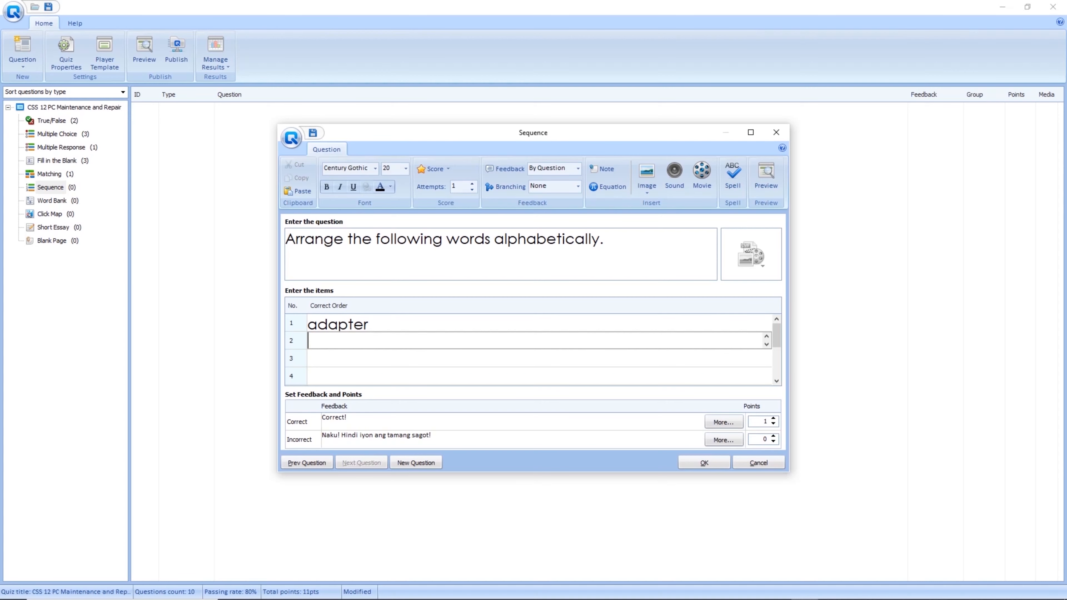
type("computer")
key("Return")
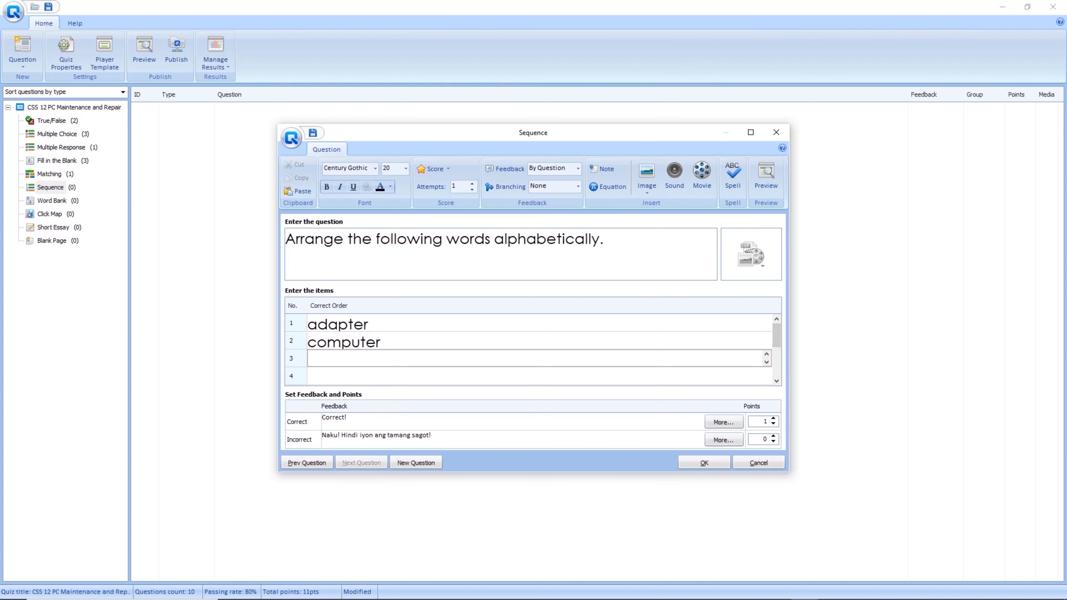
type("desktop")
key("Return")
type("elec")
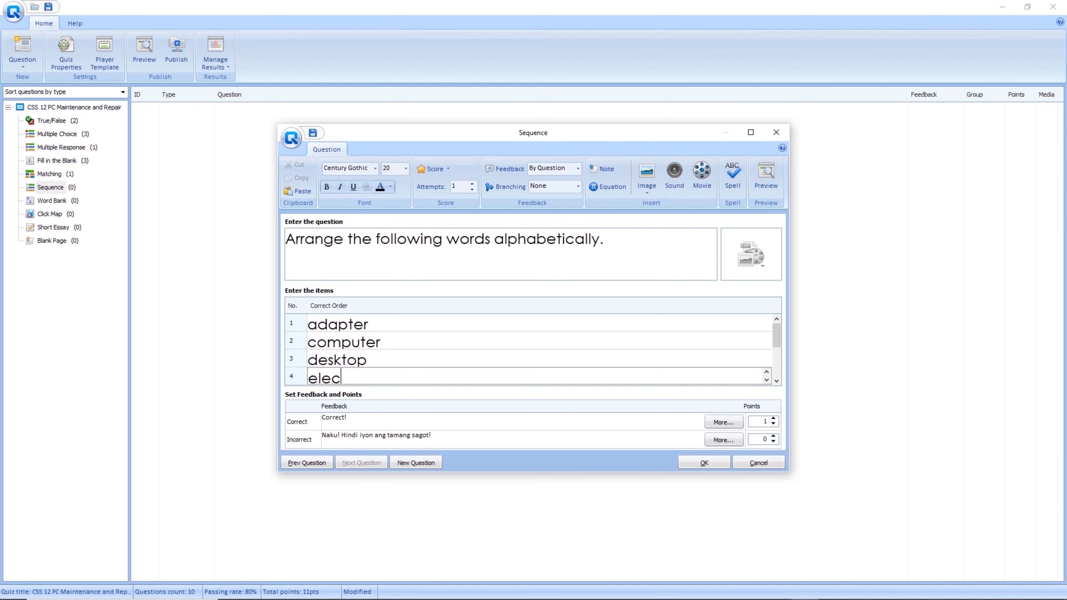
type("trical wire")
key("Return")
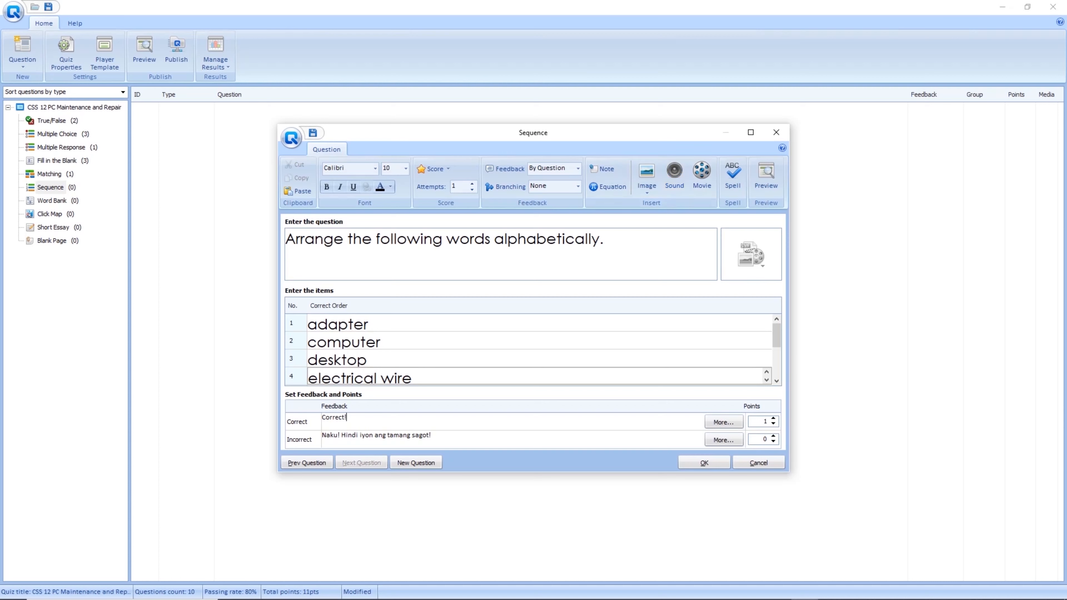
left_click_drag(768, 422, 760, 421)
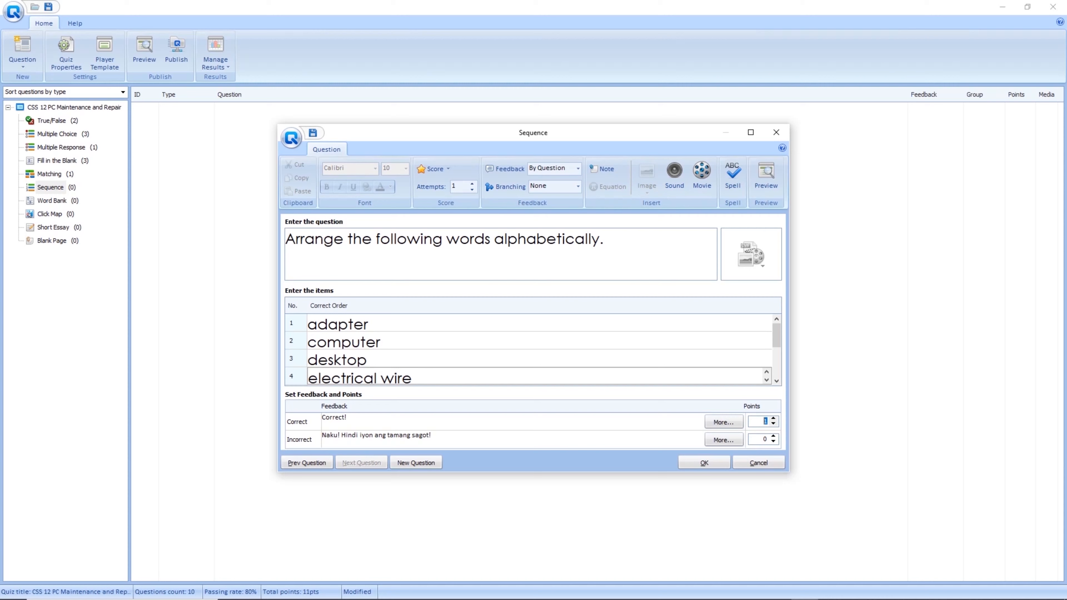
Add the alphabetical sequence question as question 11, then filter the list to Word Bank questions.
left_click(703, 463)
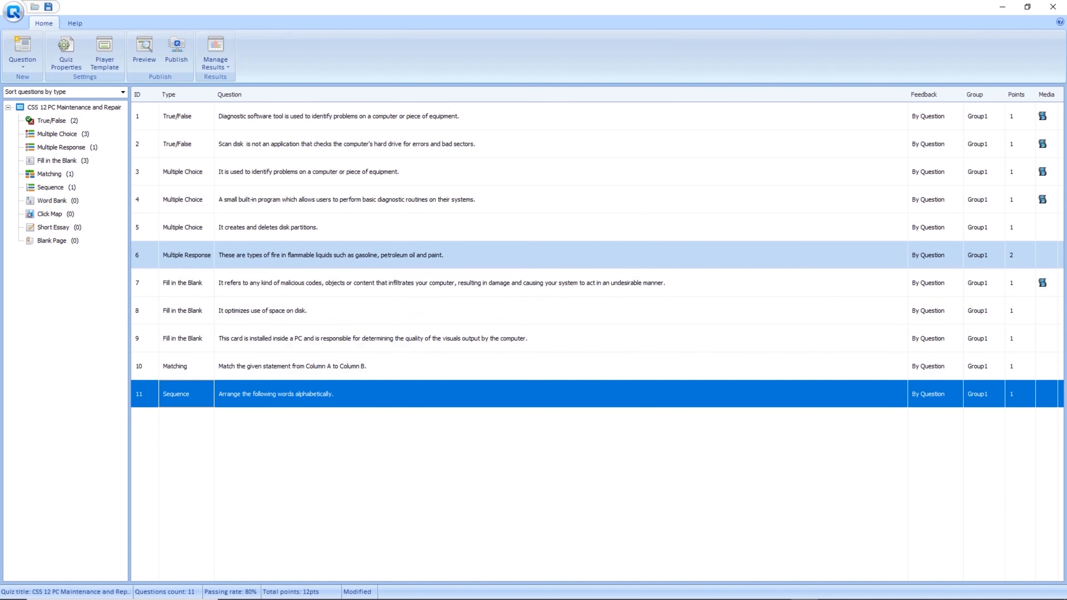
left_click(53, 201)
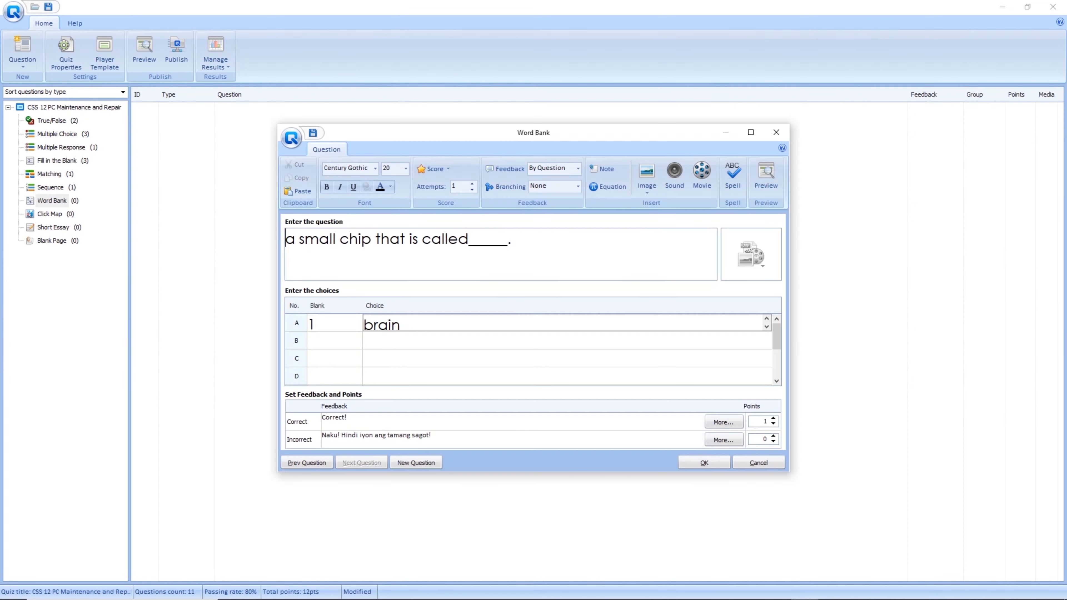
Capitalize the question, clear the leftover 'brain' choice, and end the text with 'the _____of a computer.'.
key("BackSpace")
type("A")
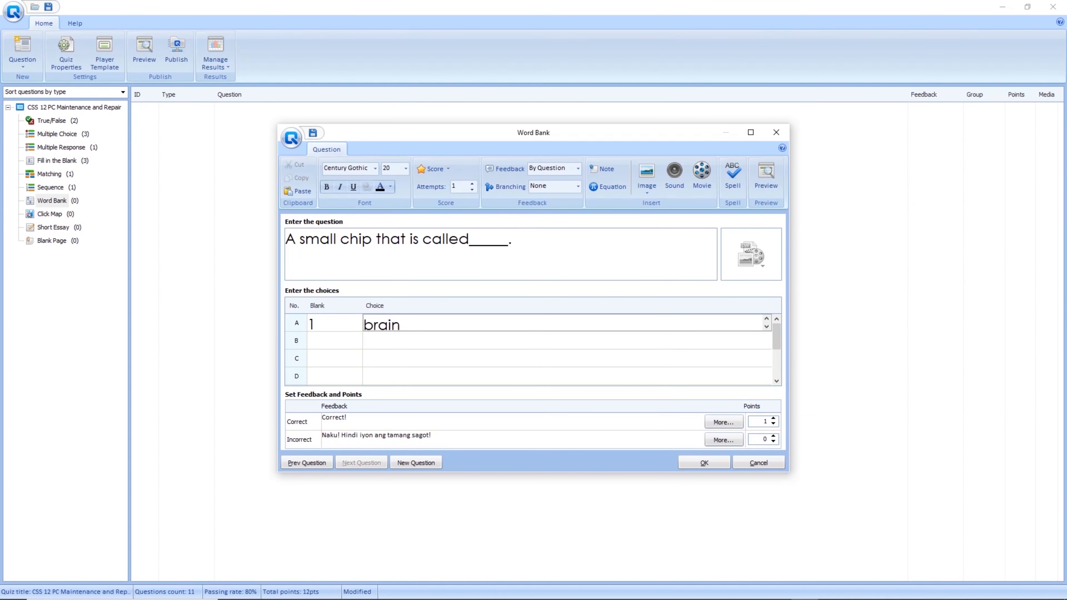
left_click_drag(402, 325, 363, 325)
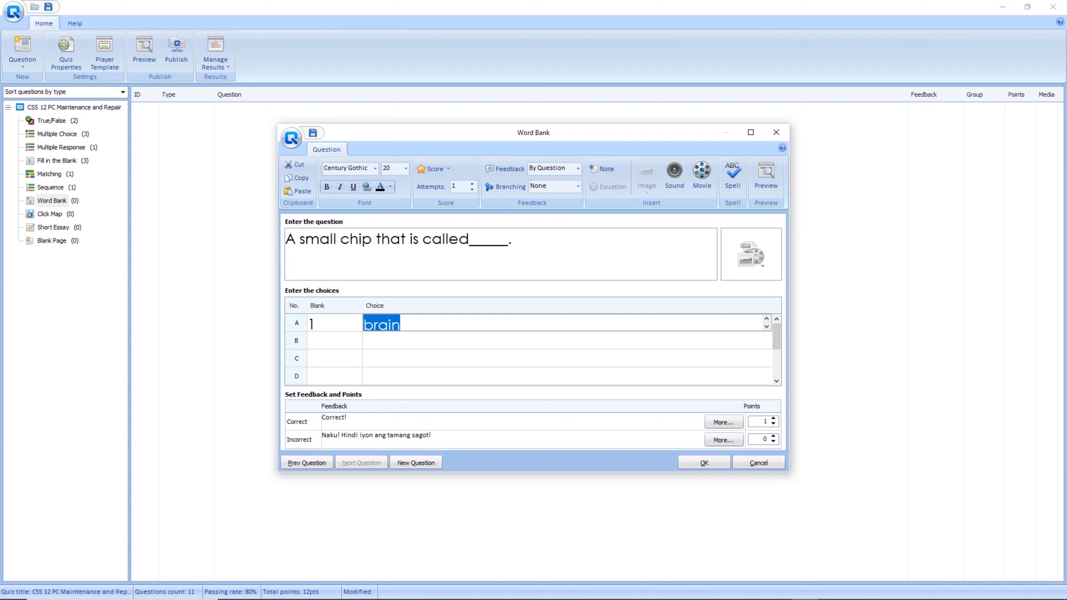
key("BackSpace")
left_click(517, 240)
type("I")
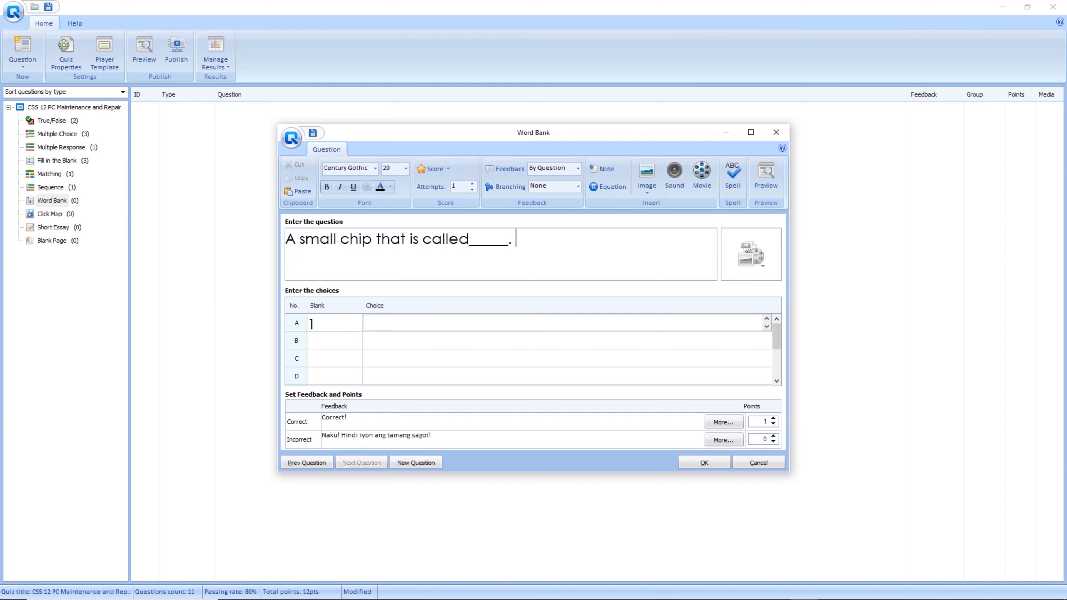
type("t is ca")
key("BackSpace")
key("BackSpace")
type("the _____of a")
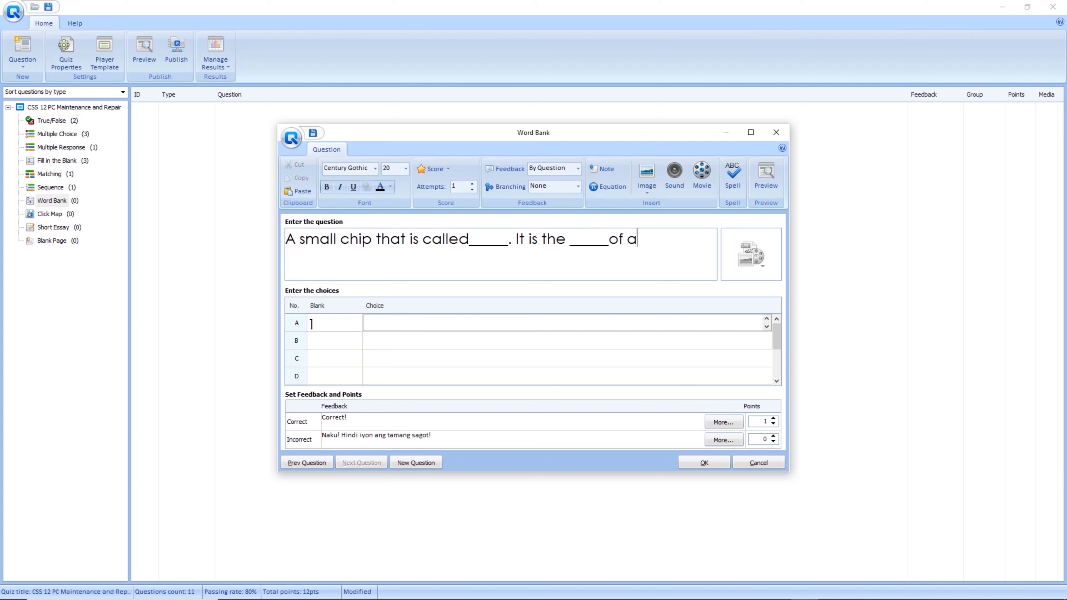
type(" computer.")
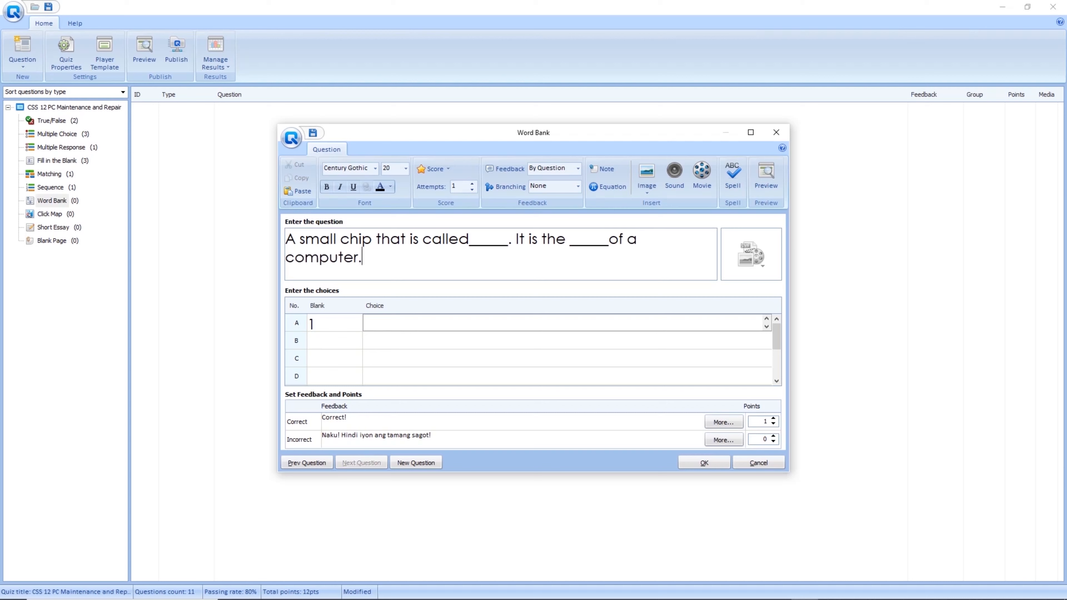
Answer blank 1 with 'Central Processing Unit (CPU)' and change the second blank to '______'.
left_click_drag(477, 239, 508, 239)
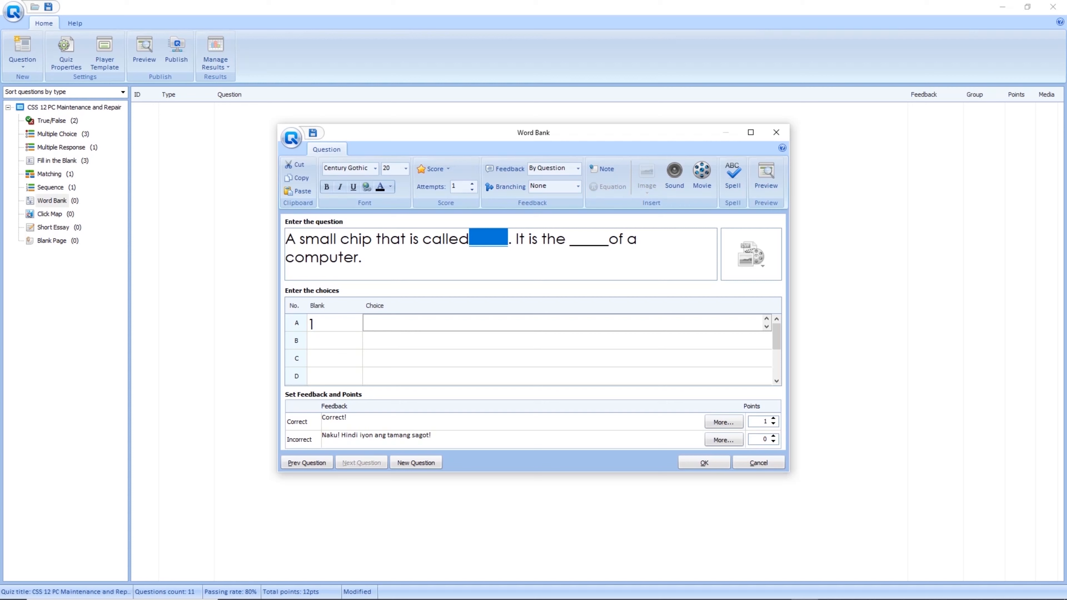
left_click(371, 323)
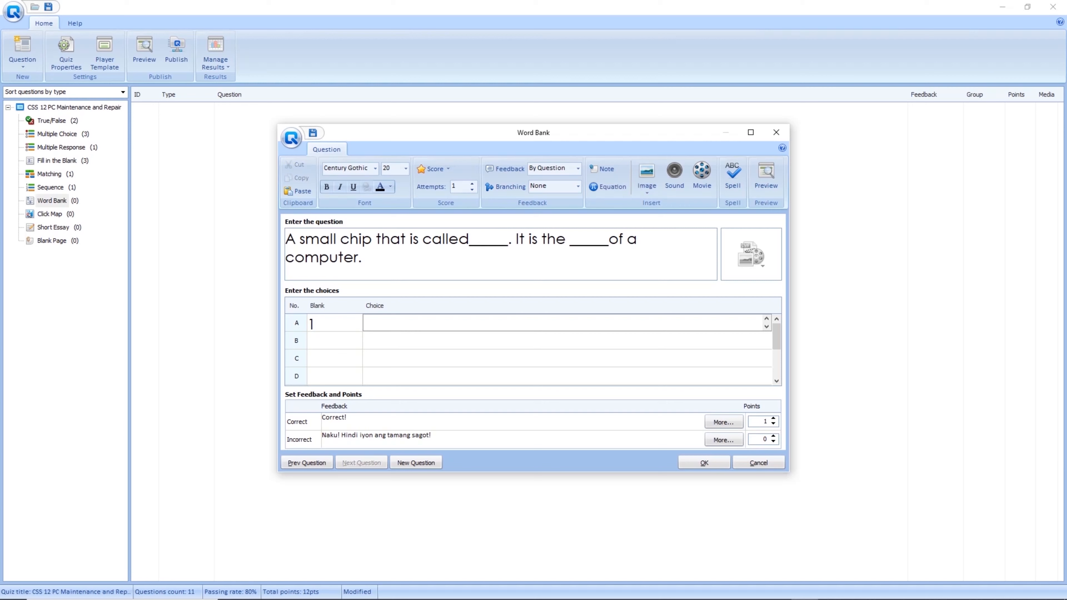
type("Central Proces")
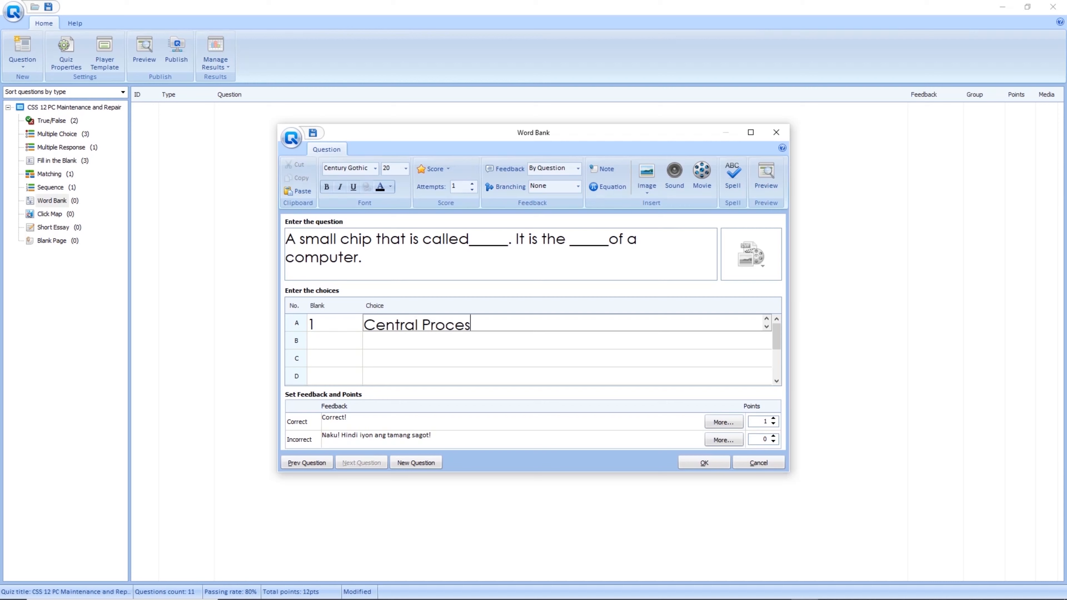
type("sing Unit (CPU)")
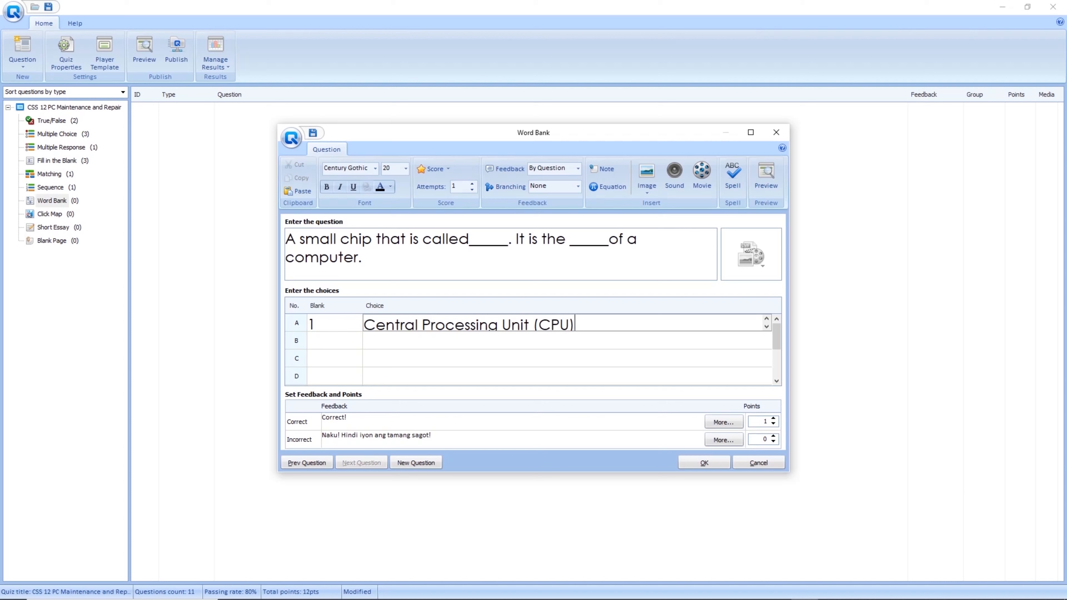
left_click(367, 340)
left_click(330, 340)
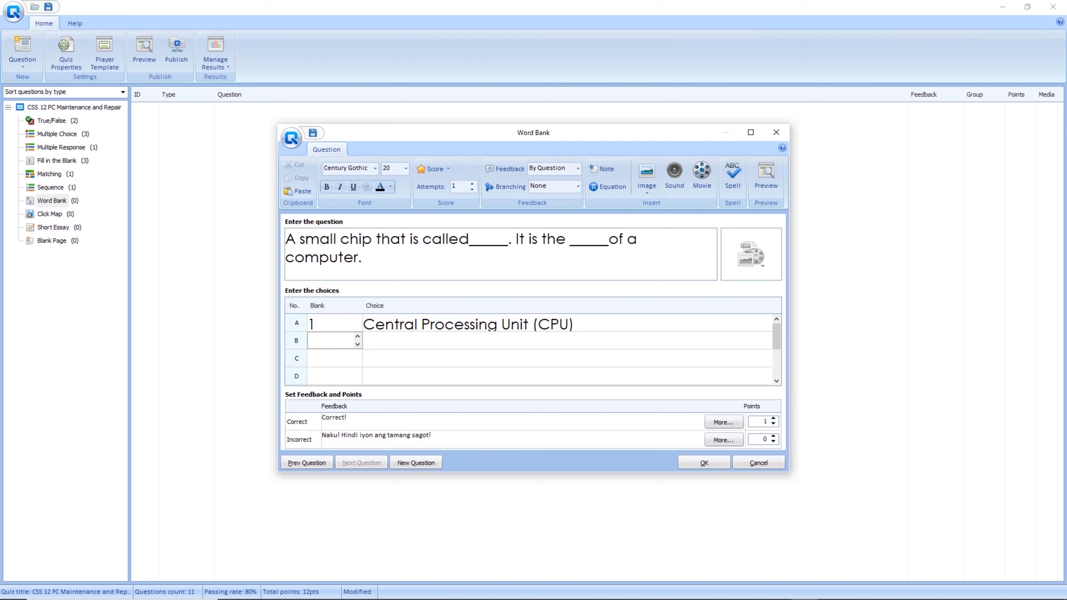
left_click_drag(566, 239, 608, 239)
type("2")
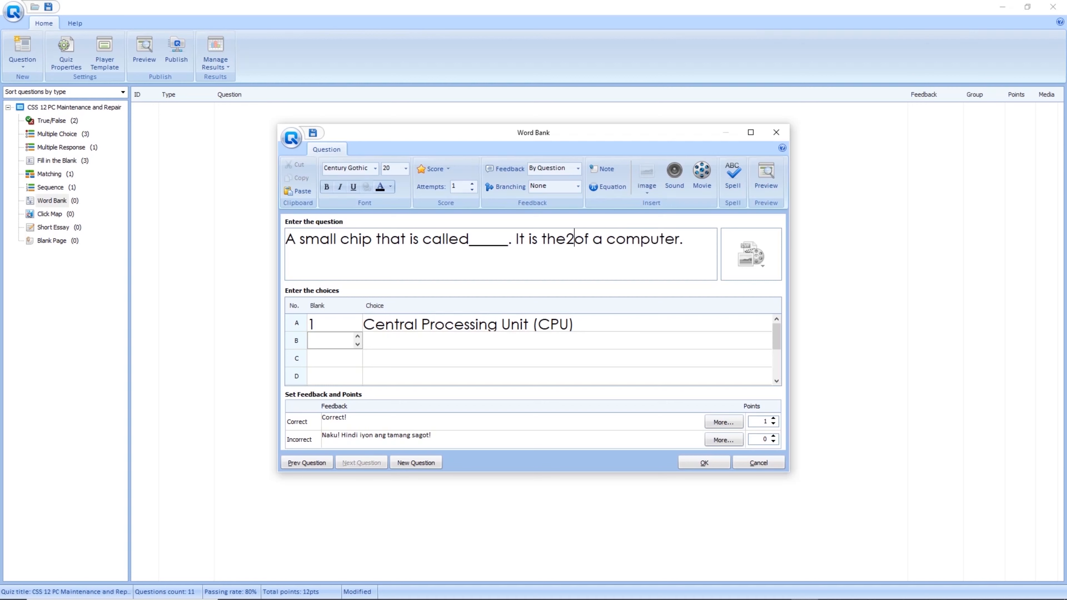
key("BackSpace")
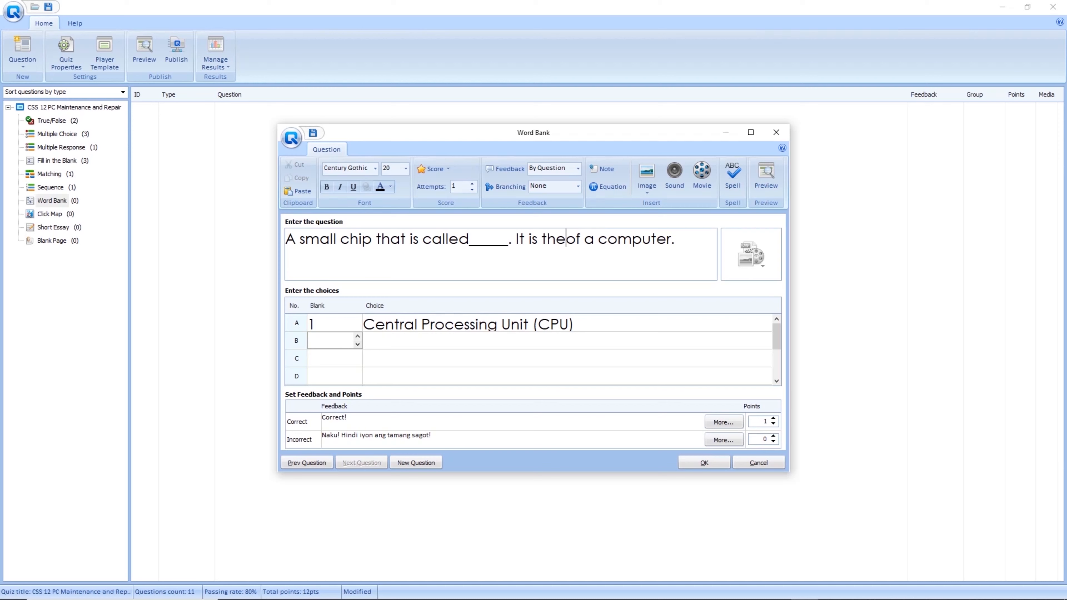
type("______")
Set choice B to blank 2 with answer 'brain' and add the word bank question as question 12.
left_click(342, 376)
left_click(335, 341)
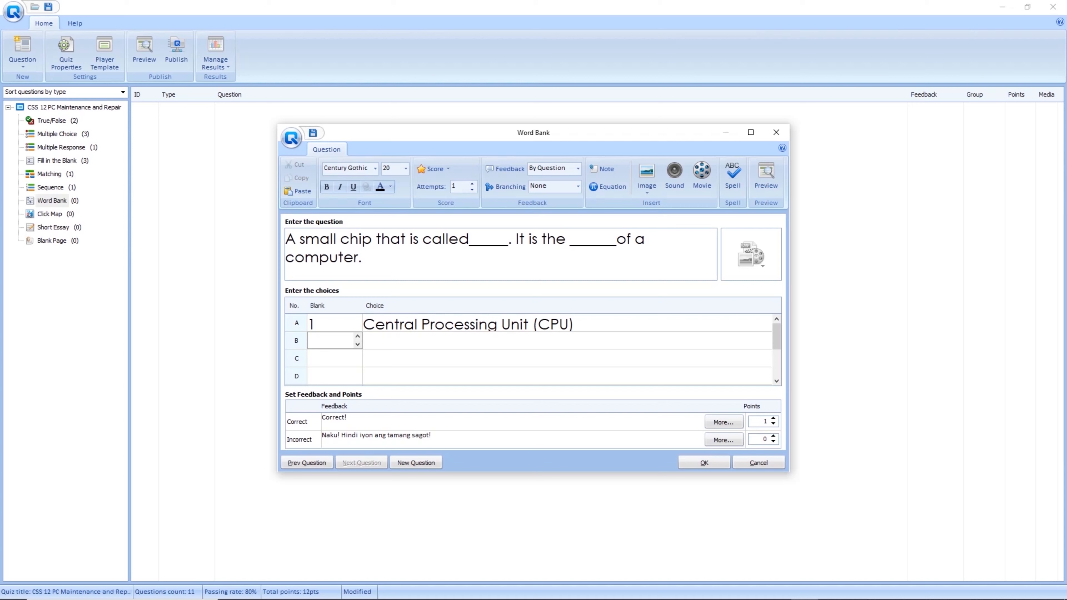
type("2")
key("Tab")
type("brain")
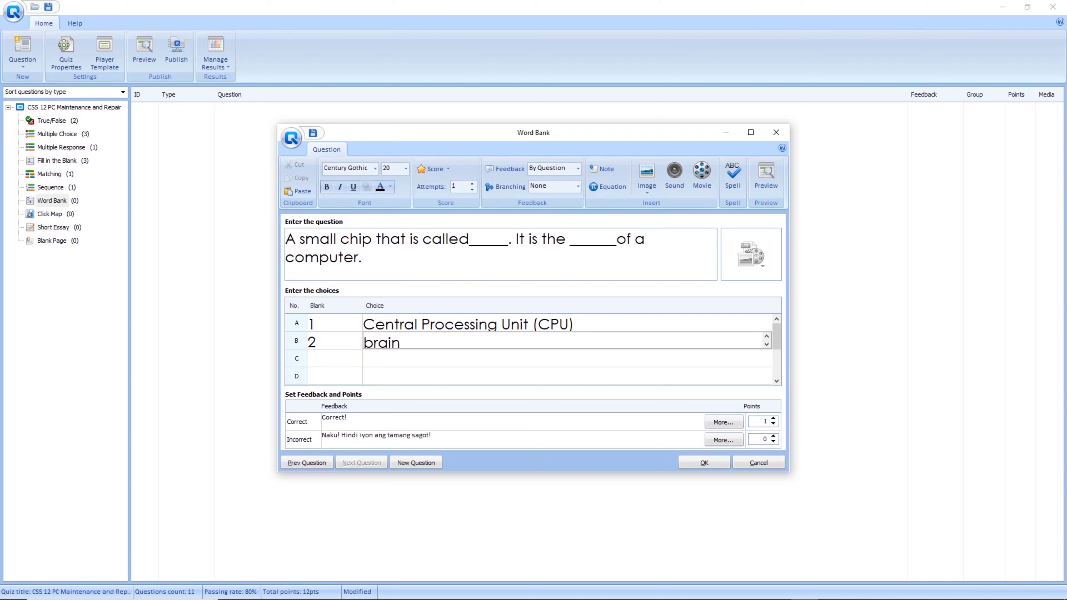
left_click(563, 376)
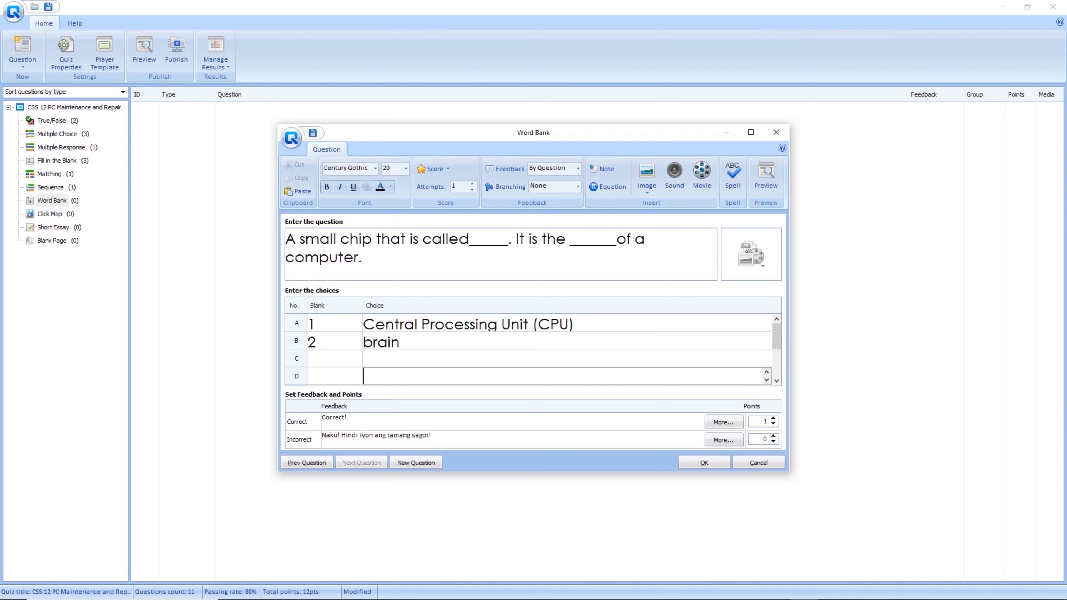
left_click(703, 462)
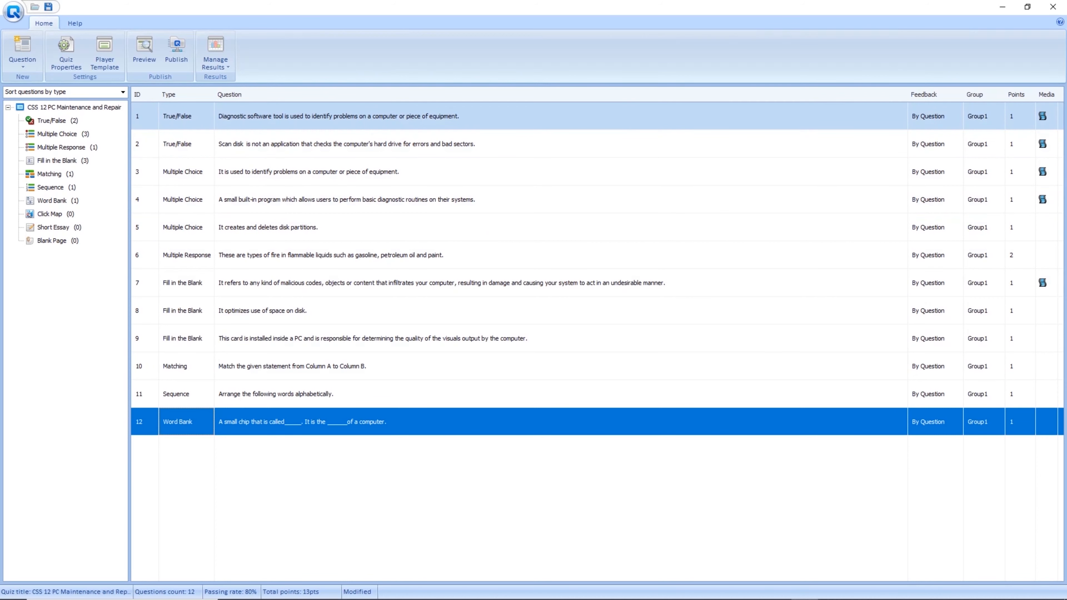
left_click(186, 116)
left_click(186, 143)
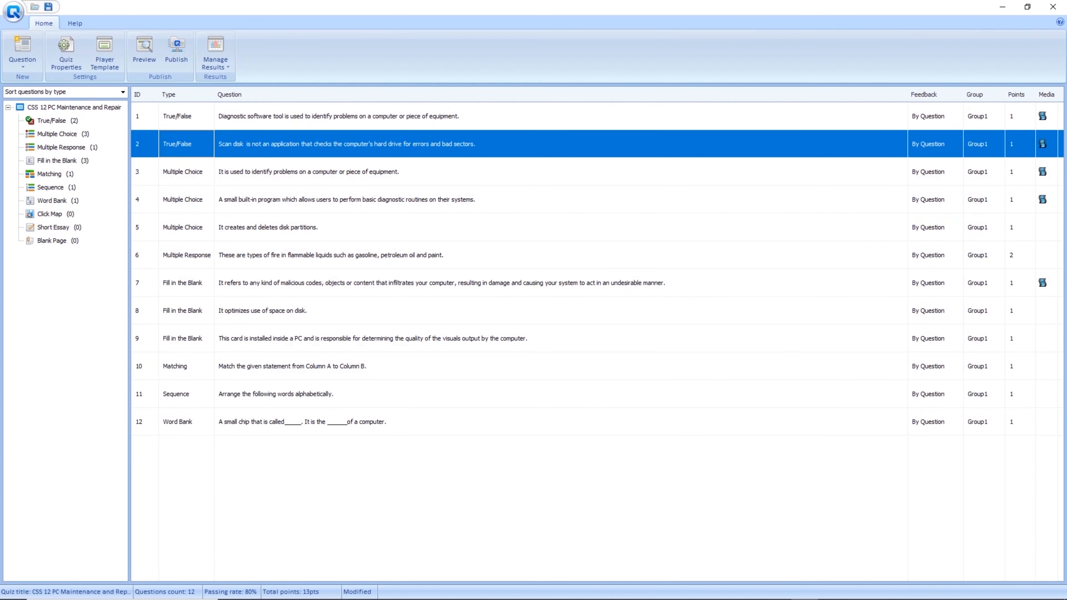
left_click(186, 172)
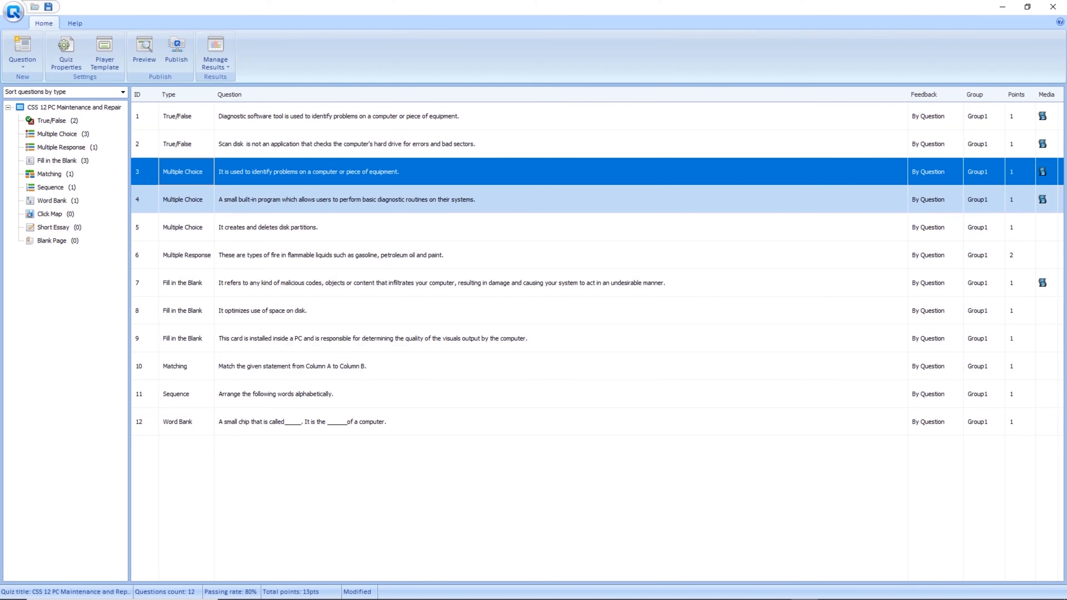
left_click(186, 200)
left_click(186, 227)
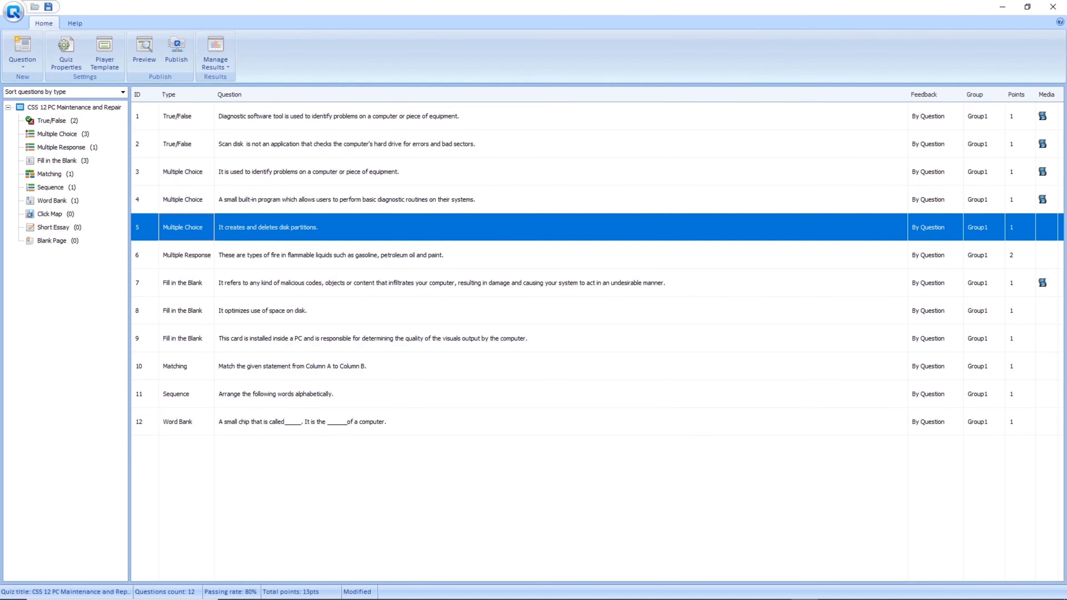
left_click(186, 255)
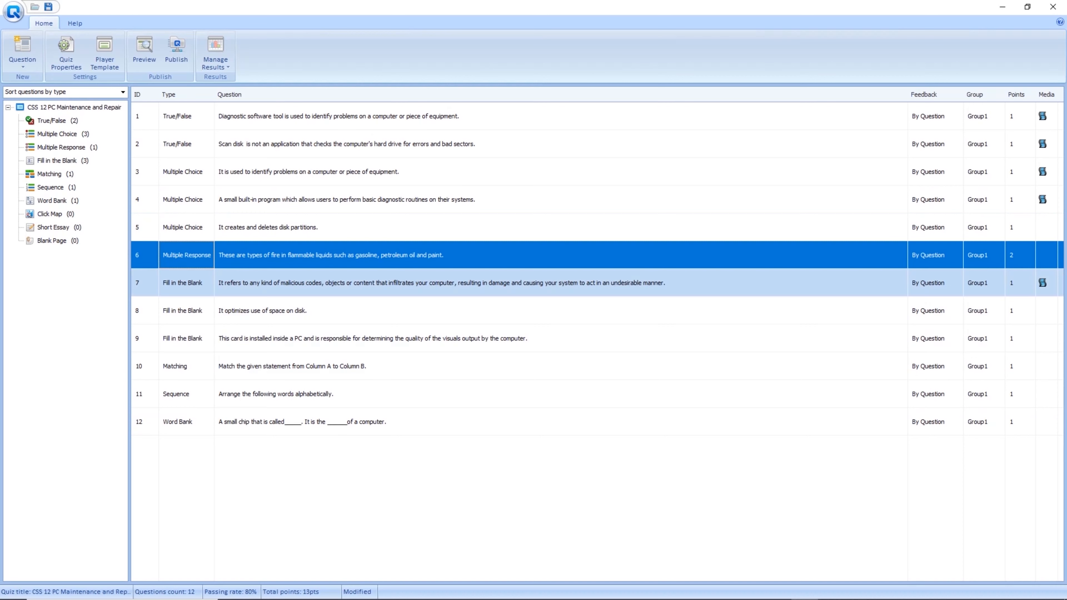
left_click(186, 311)
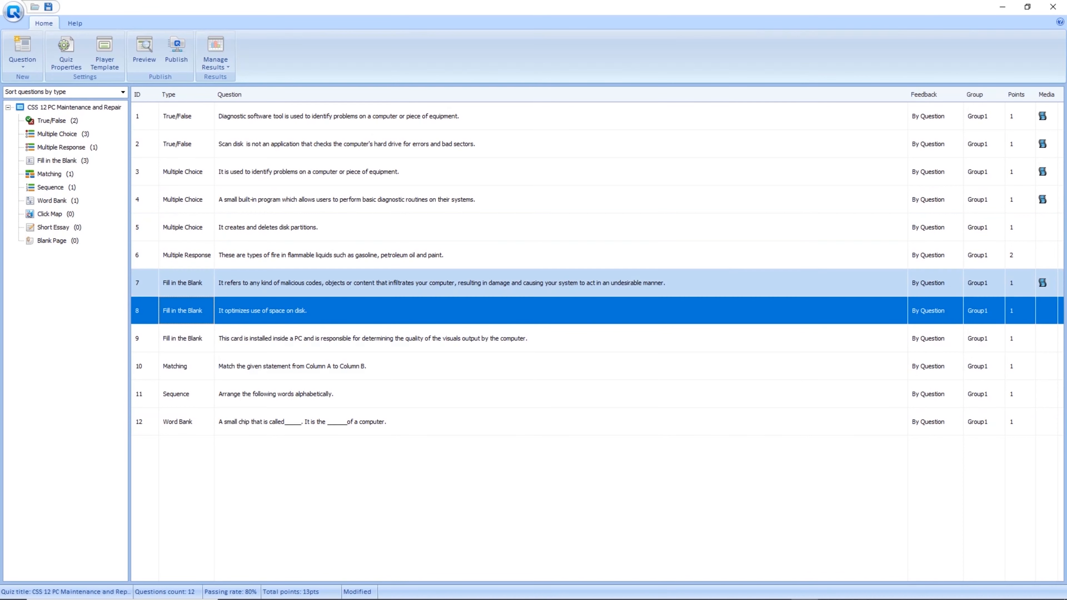
left_click(186, 338)
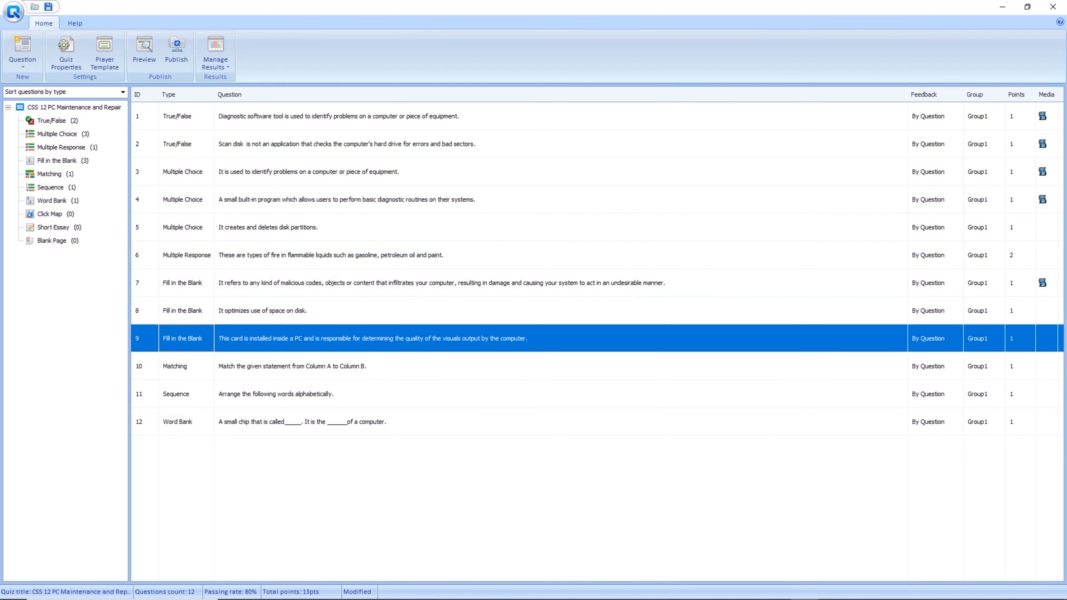
left_click(187, 366)
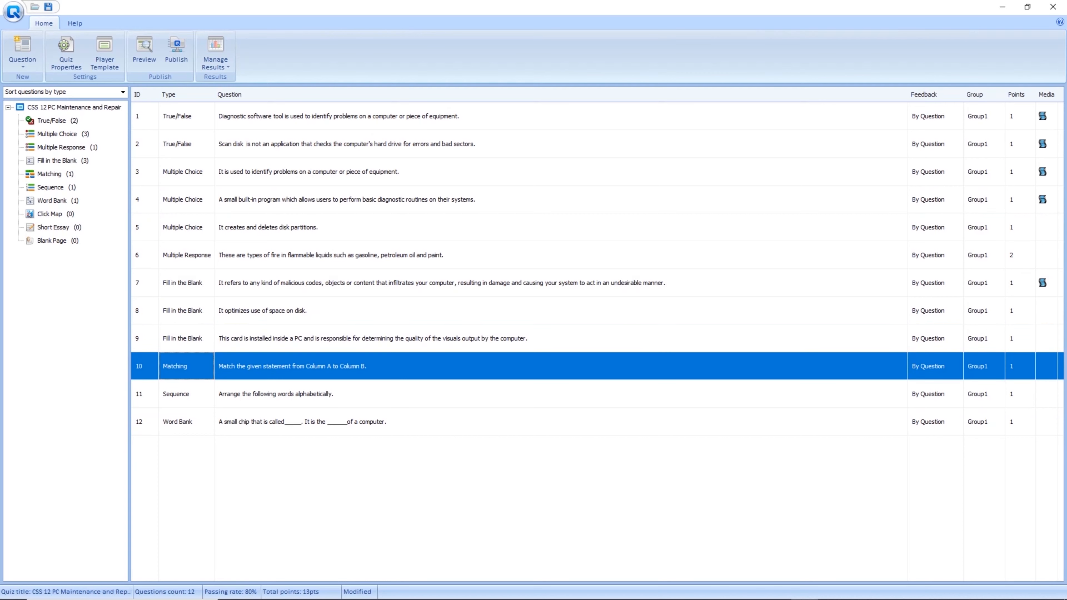
left_click(186, 394)
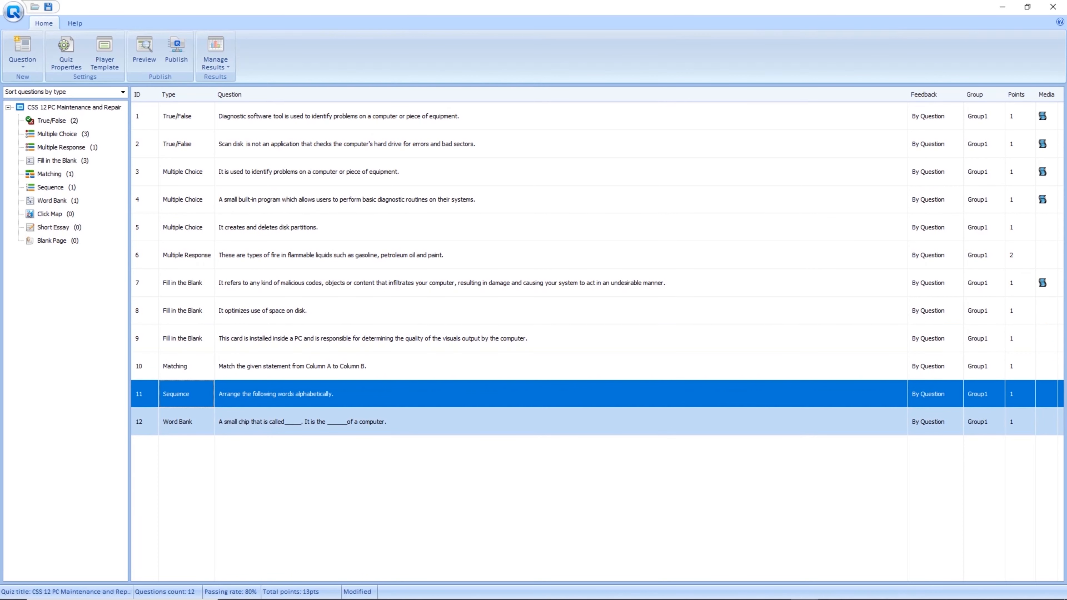
left_click(186, 421)
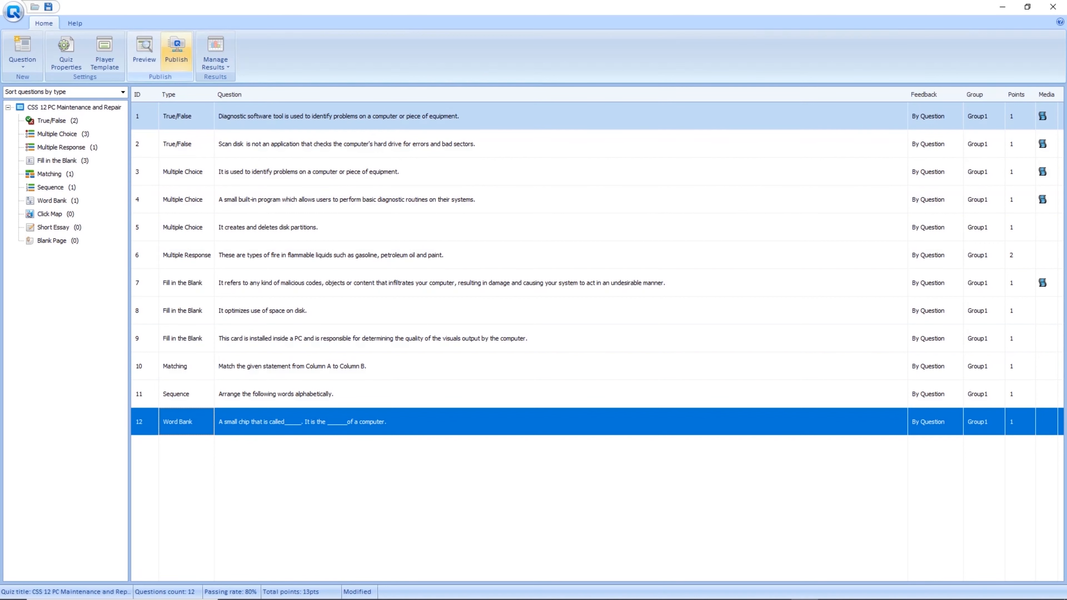
Publish the quiz as a Flash web quiz to the default location and open its output folder.
left_click(175, 49)
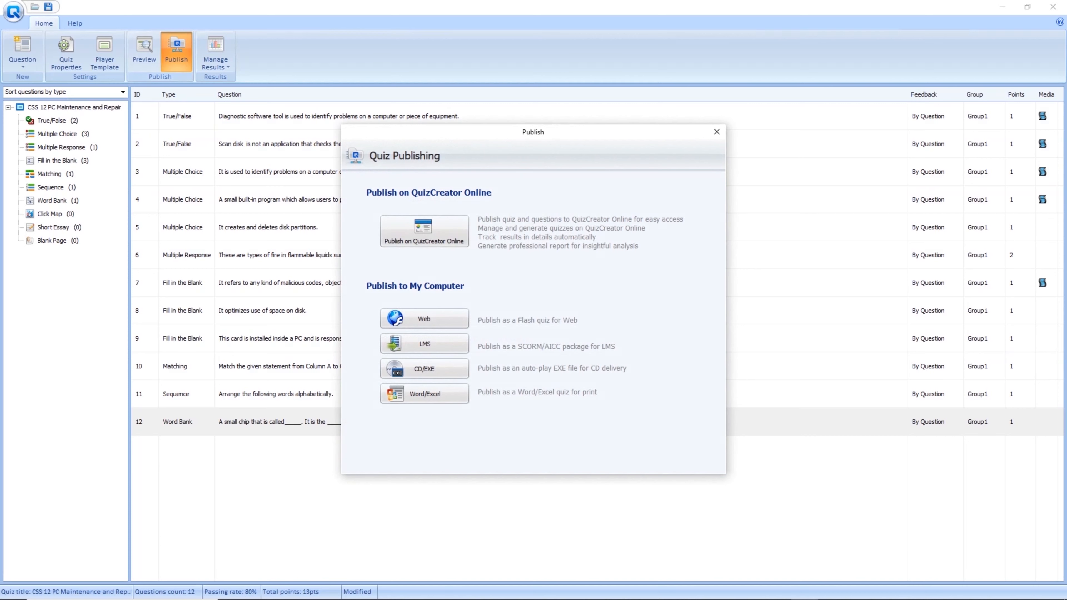
left_click_drag(547, 138, 456, 80)
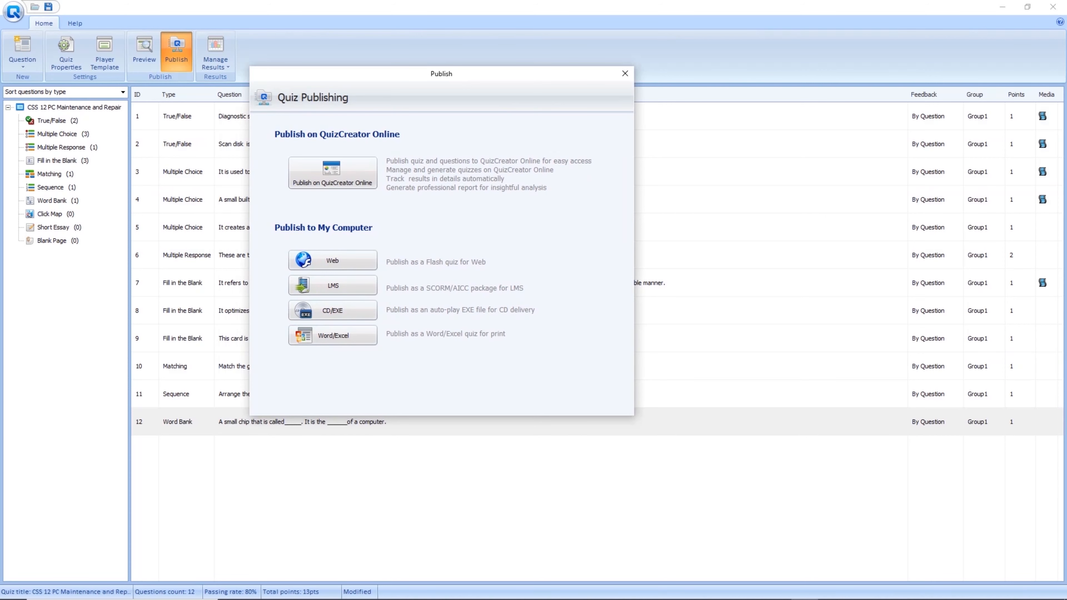
left_click(332, 261)
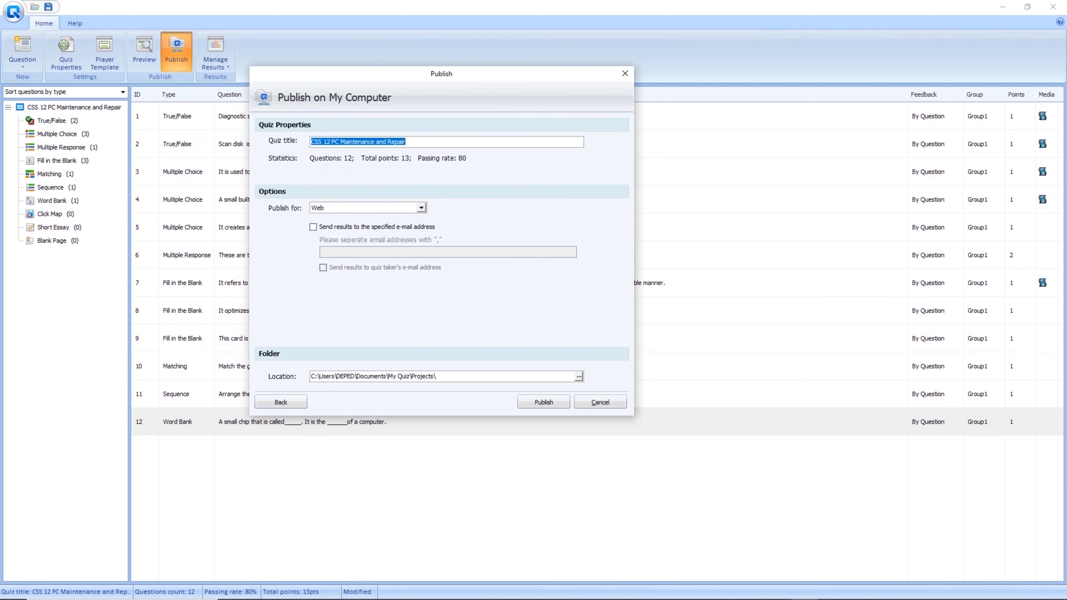
left_click_drag(437, 376, 310, 376)
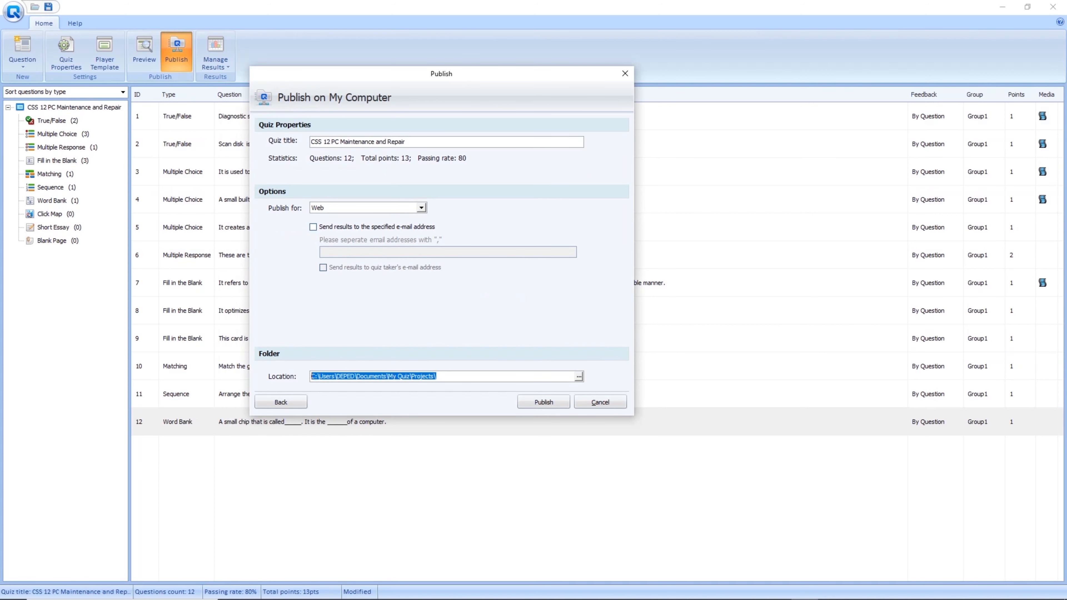
left_click(544, 402)
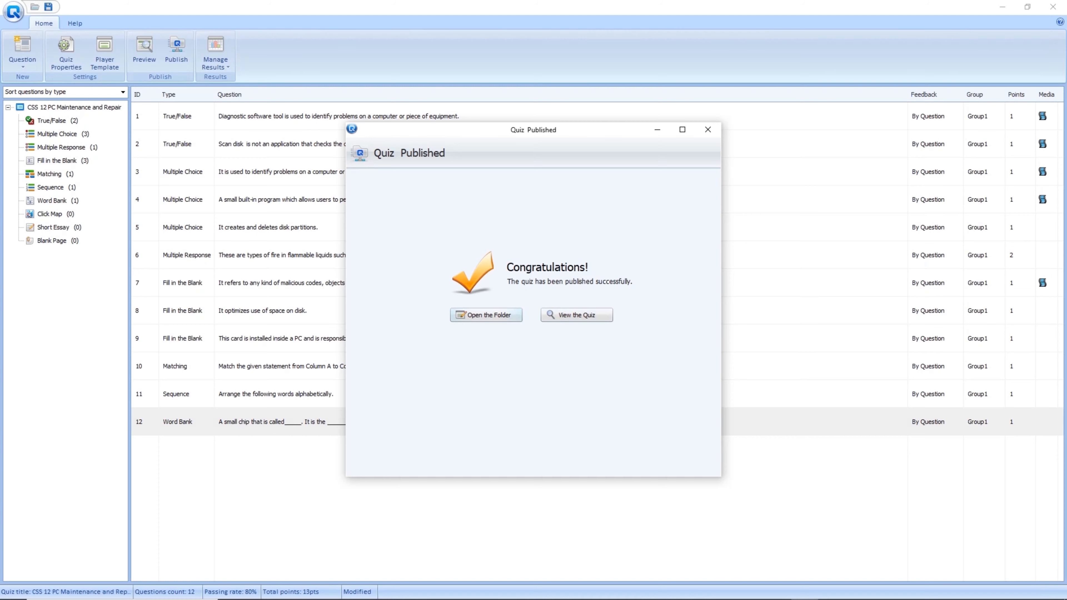
left_click(486, 315)
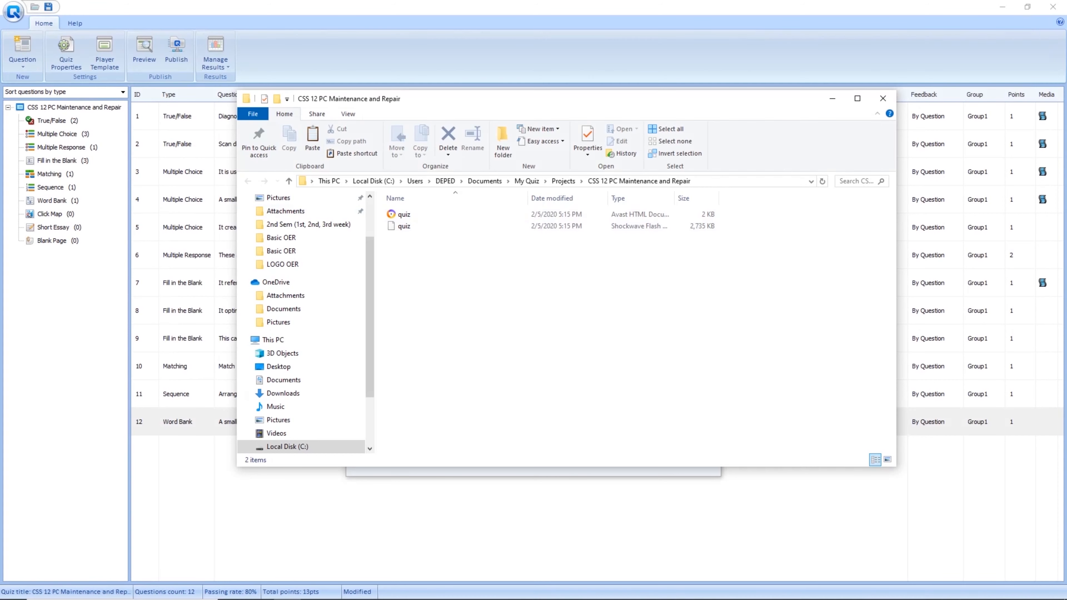
Open the published quiz HTML file with Microsoft Edge.
right_click(407, 215)
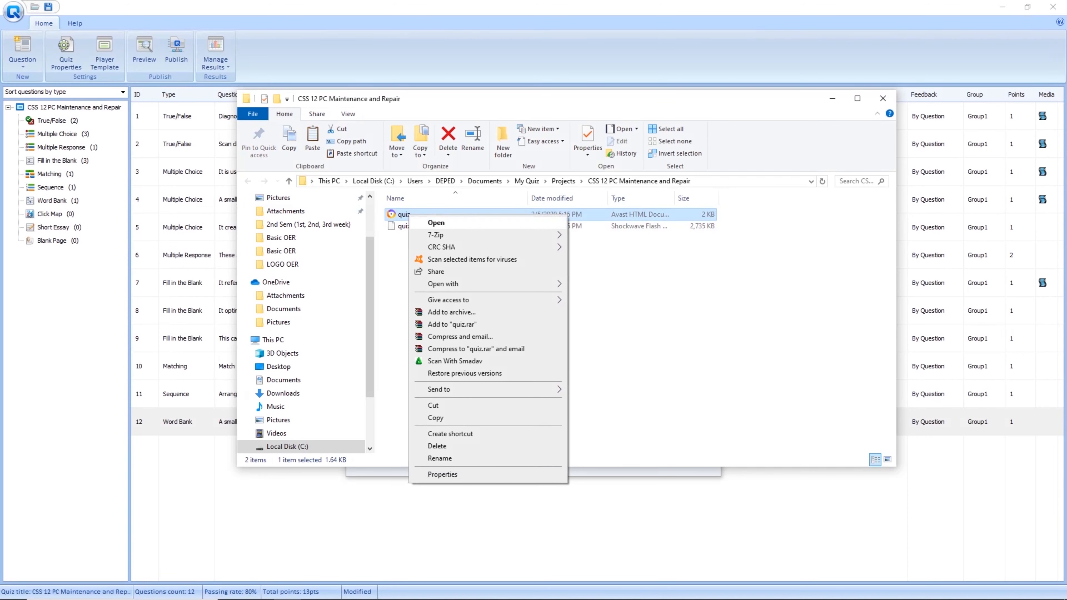
mouse_move(446, 284)
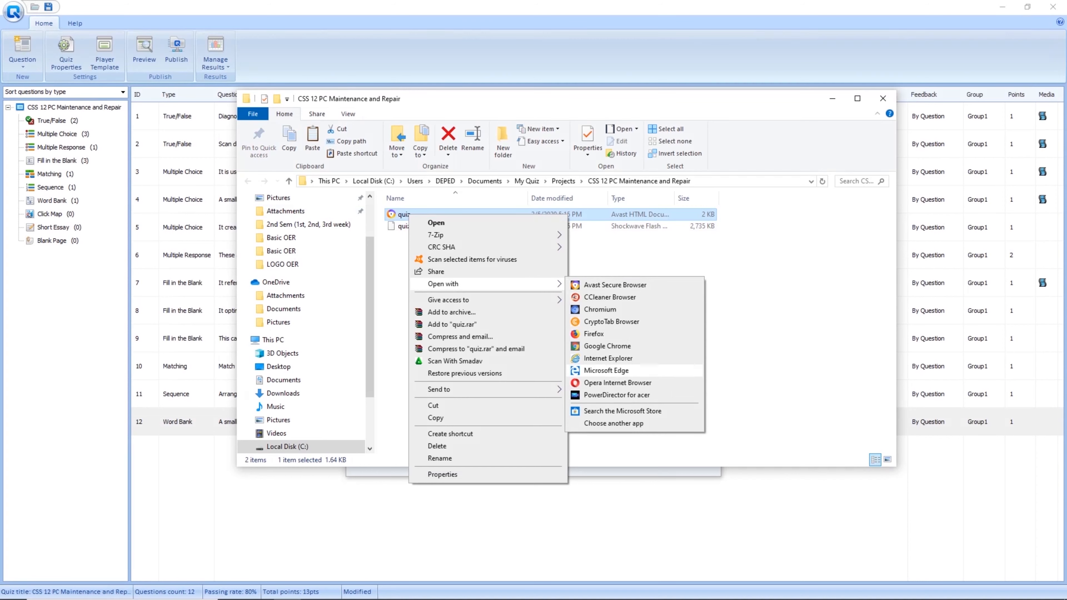
left_click(606, 370)
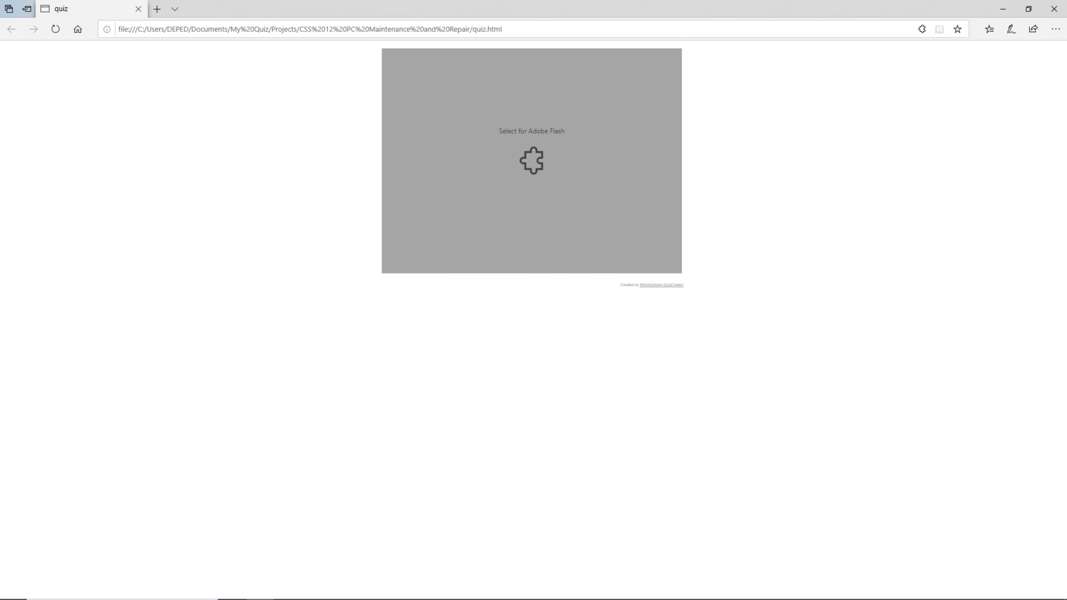
Allow Flash to run once on the quiz page and zoom in on the introduction page.
left_click(922, 98)
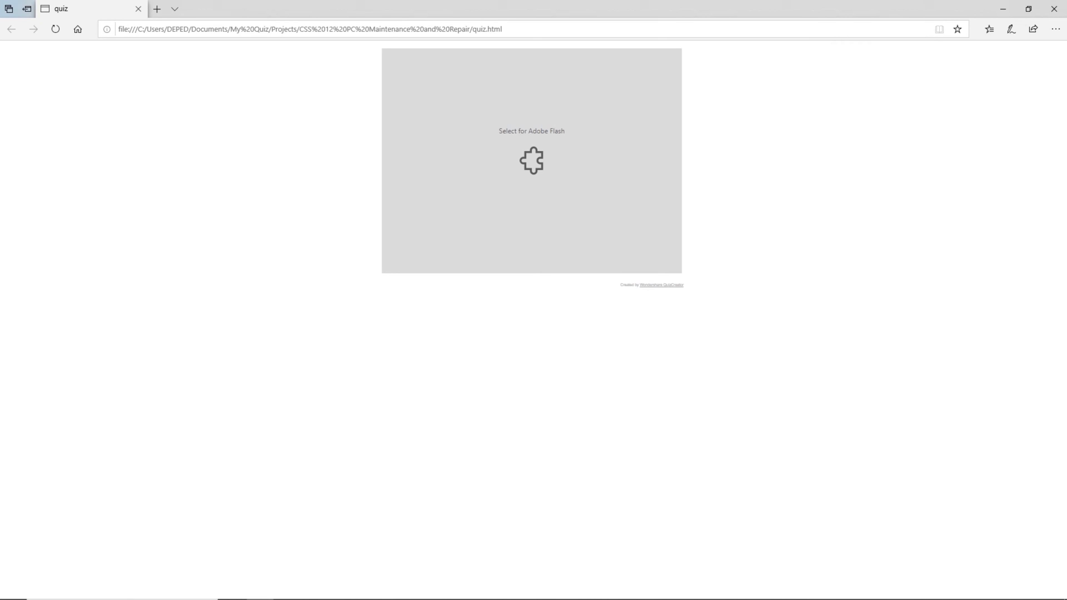
right_click(557, 147)
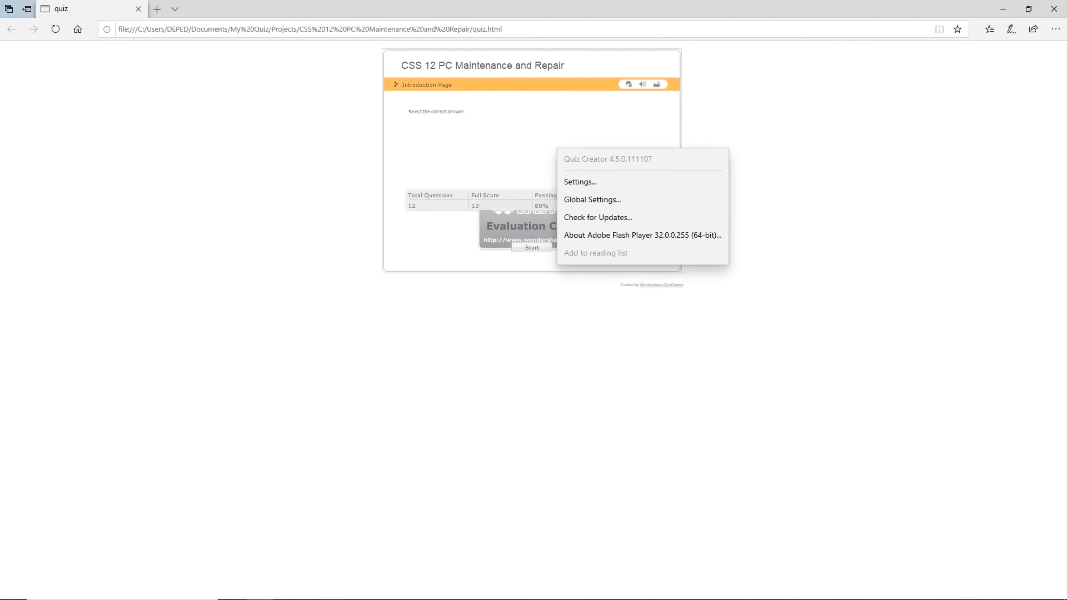
key("Escape")
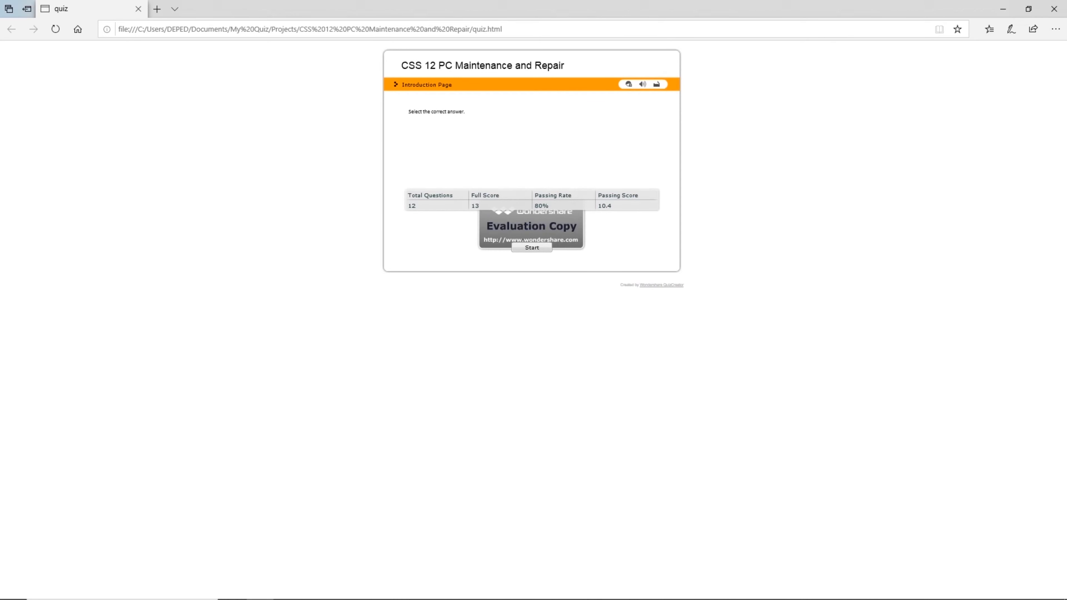
key("ctrl+plus")
key("ctrl+plus")
key("ctrl+plus")
key("ctrl+plus")
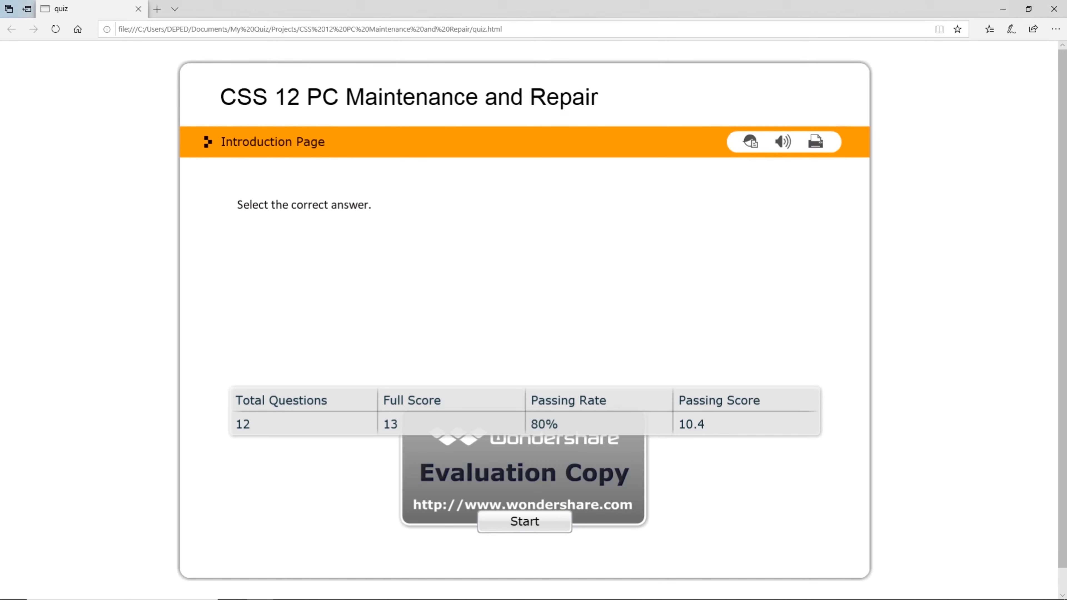
Start the quiz and submit True as the answer to question 1.
left_click(525, 522)
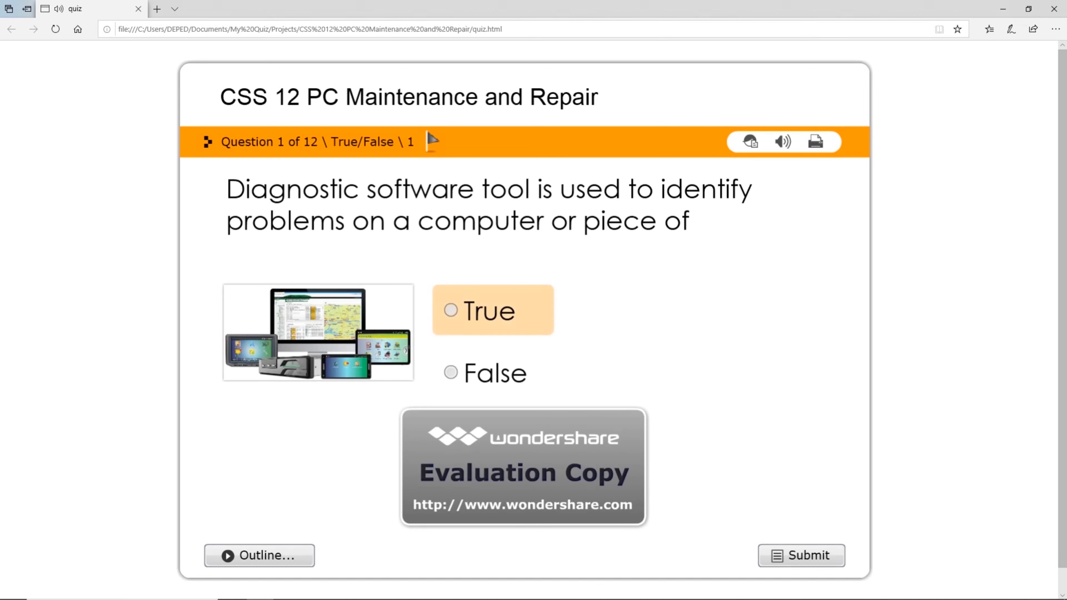
left_click(451, 310)
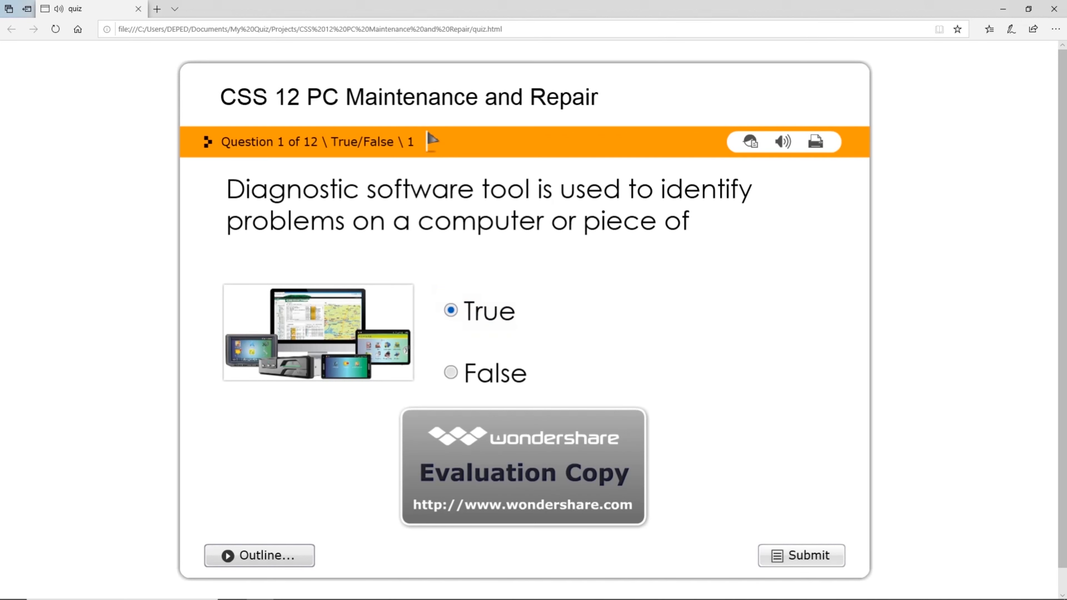
left_click(802, 556)
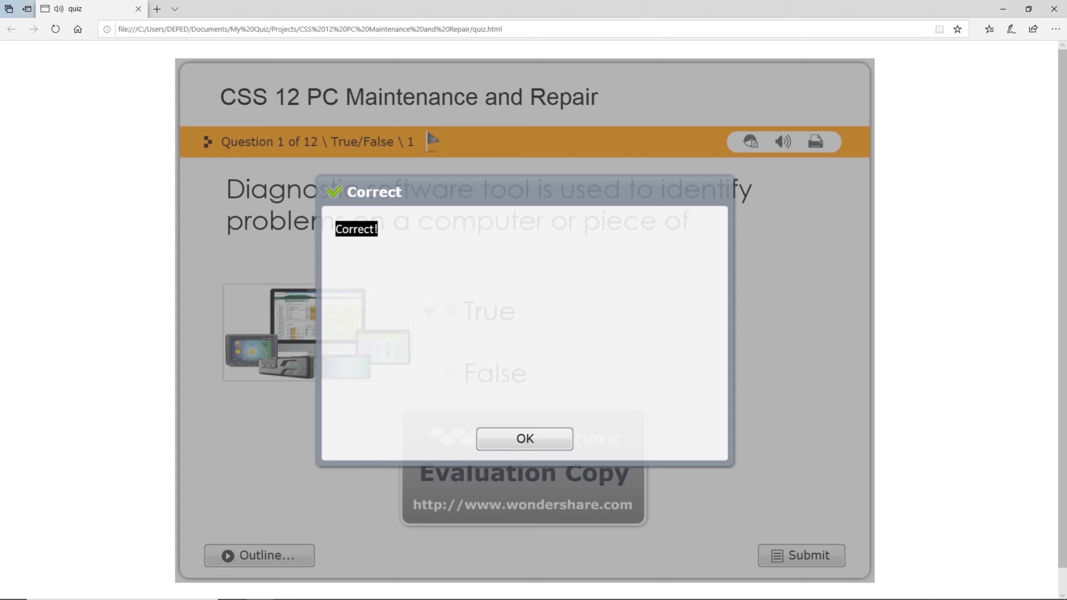
left_click(524, 439)
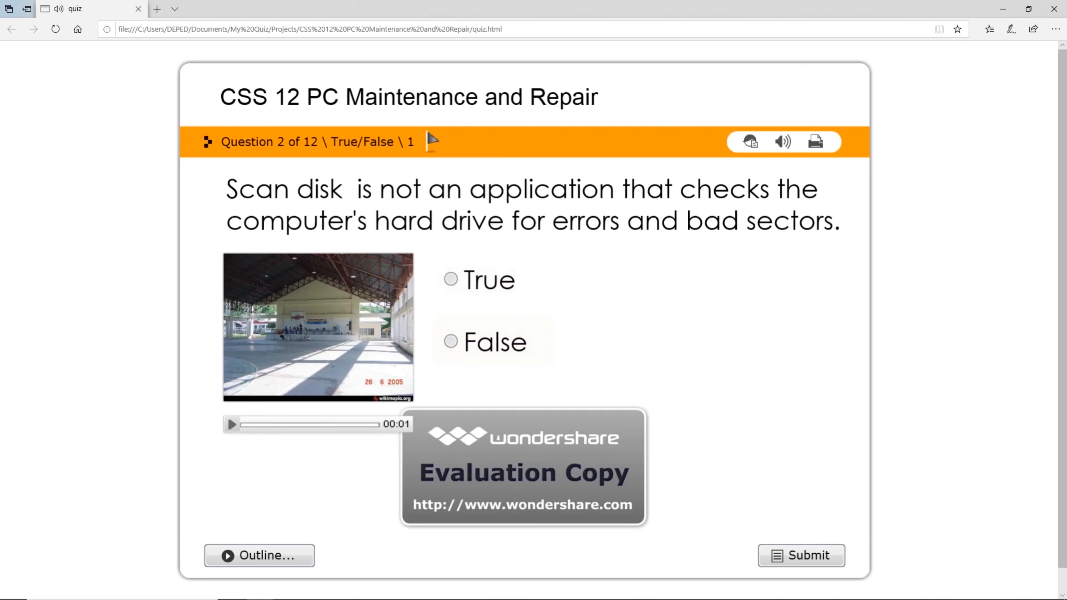
Play question 2's clip, submit False, and continue to question 3.
left_click(232, 425)
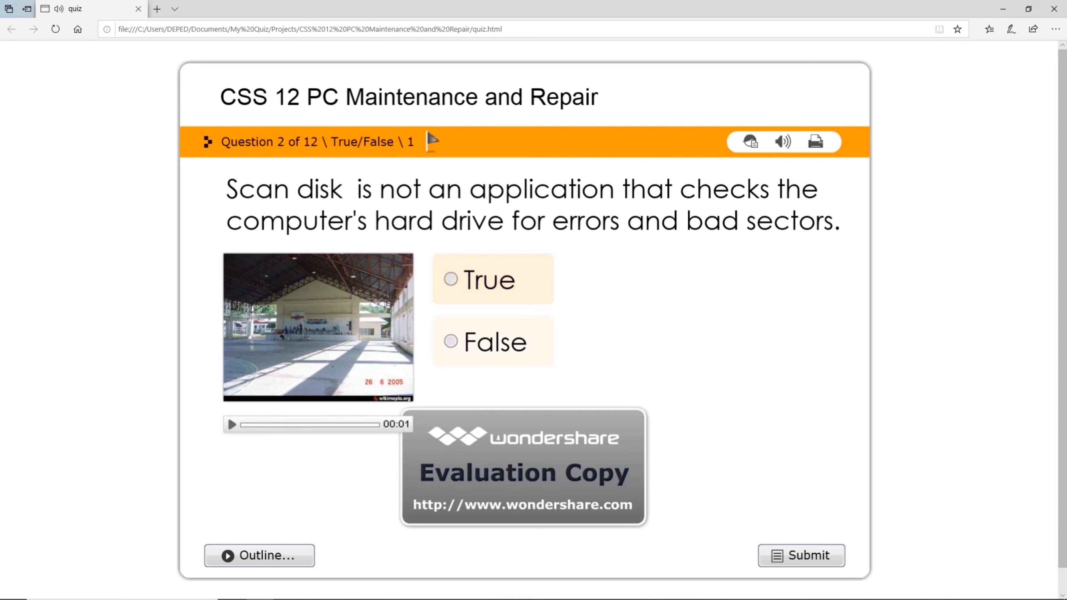
left_click(450, 341)
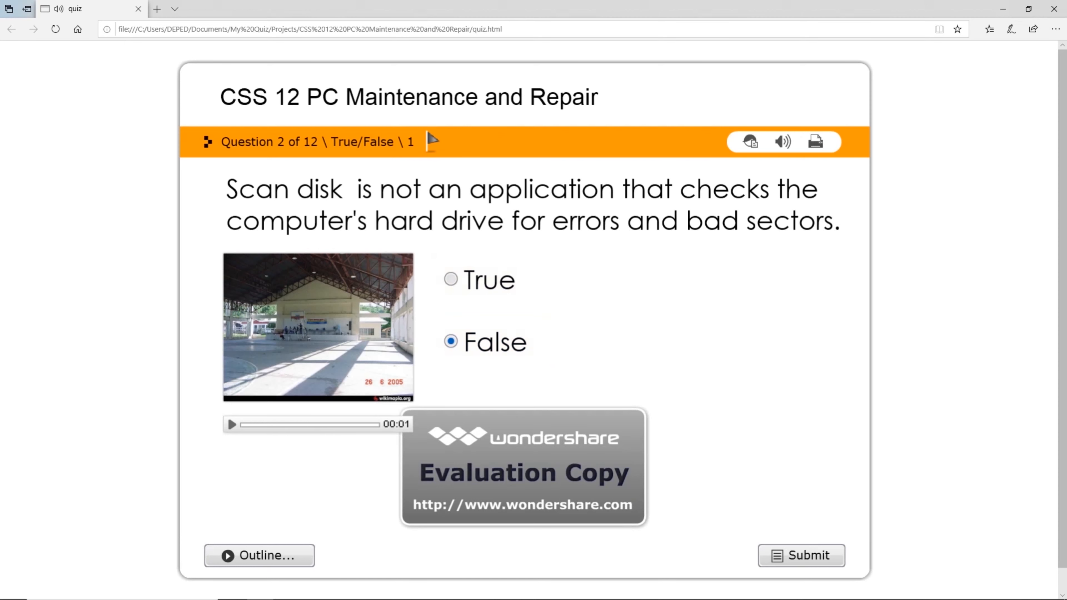
left_click(800, 555)
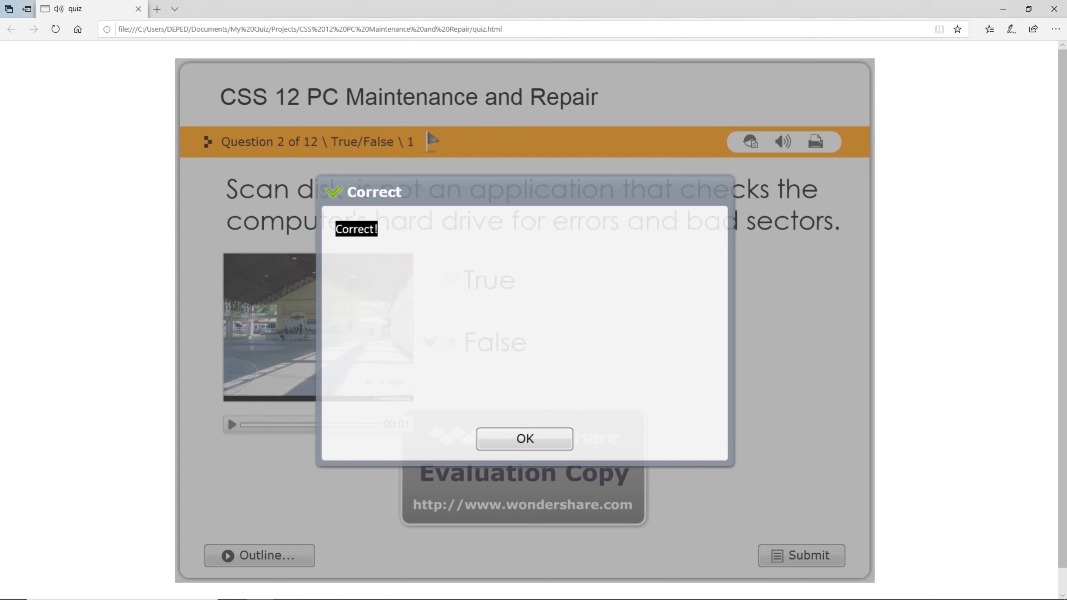
left_click(524, 438)
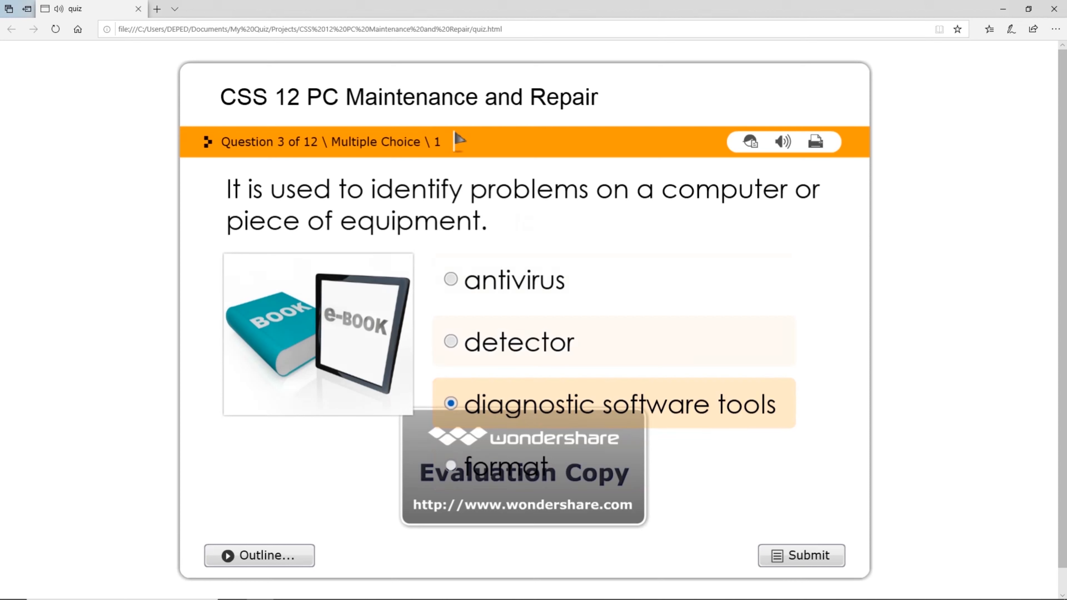
Submit 'diagnostic software tools' for question 3 and scroll through question 4.
left_click(801, 555)
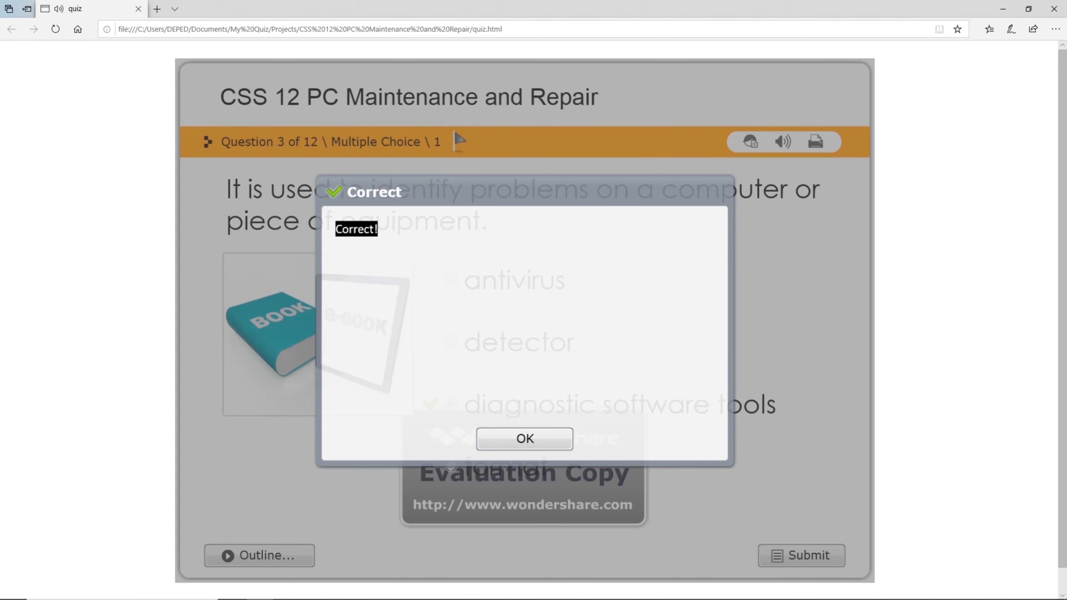
left_click(524, 439)
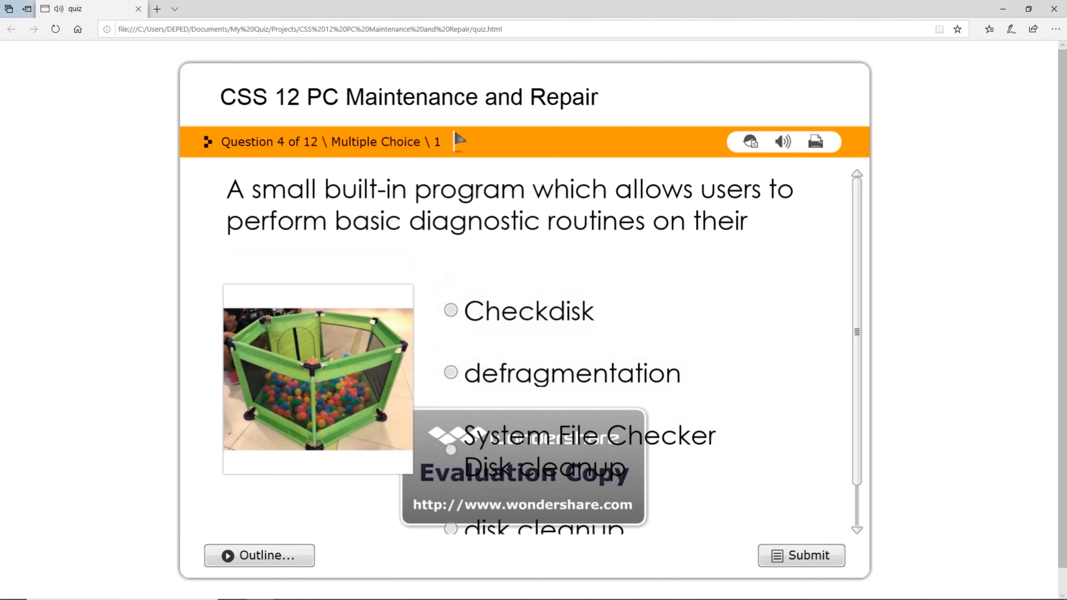
mouse_move(857, 332)
left_mouse_down()
mouse_move(857, 362)
mouse_move(857, 331)
left_mouse_up()
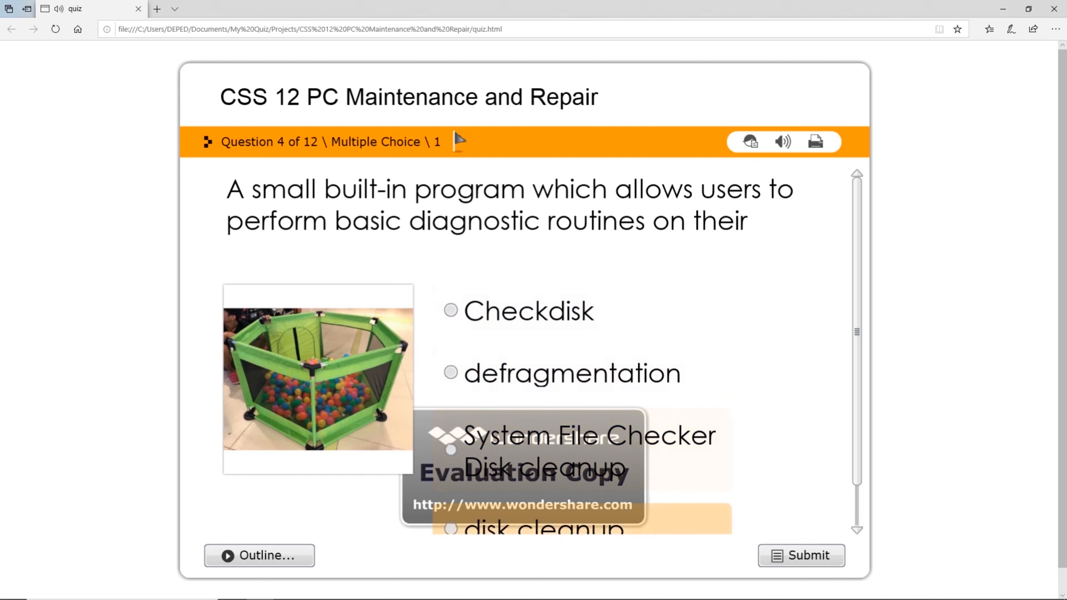
scroll(541, 353, "down", 3)
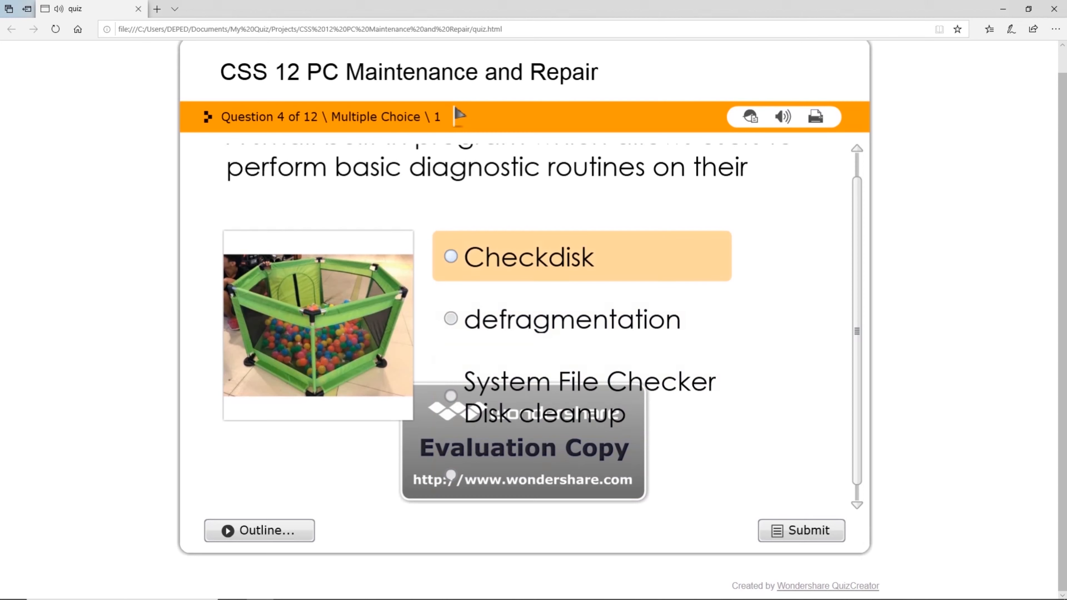
scroll(525, 319, "up", 2)
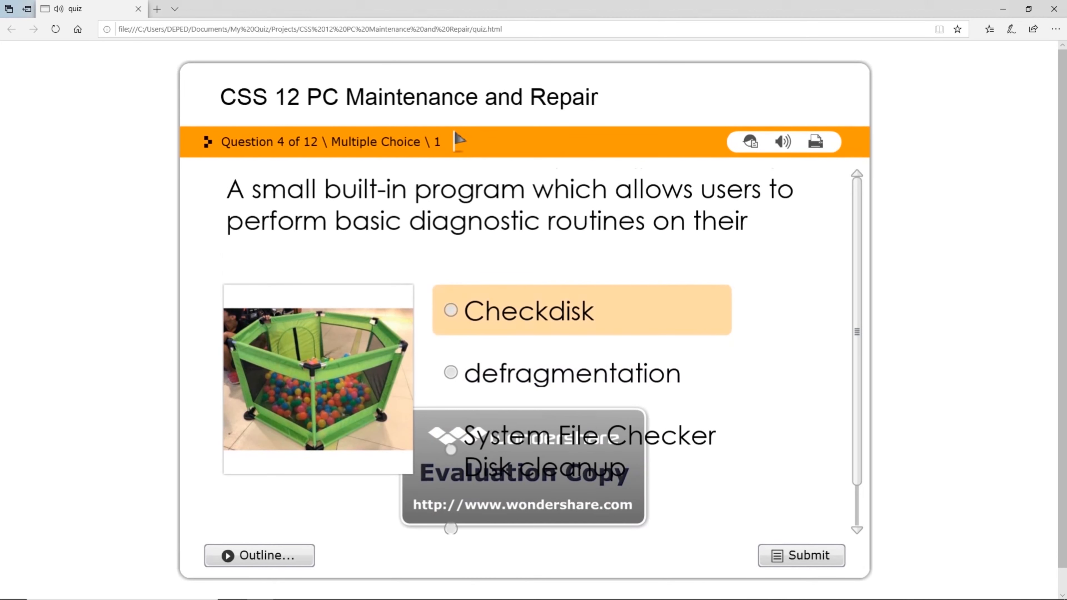
Answer question 4 with Checkdisk, get it marked Correct, and continue to question 5.
left_click(450, 310)
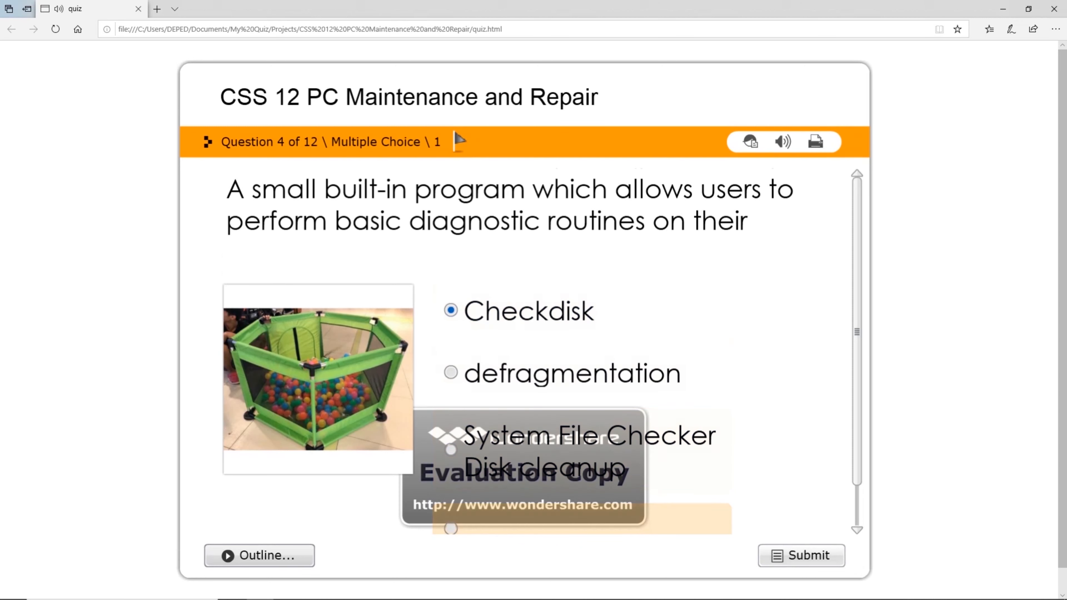
left_click(801, 555)
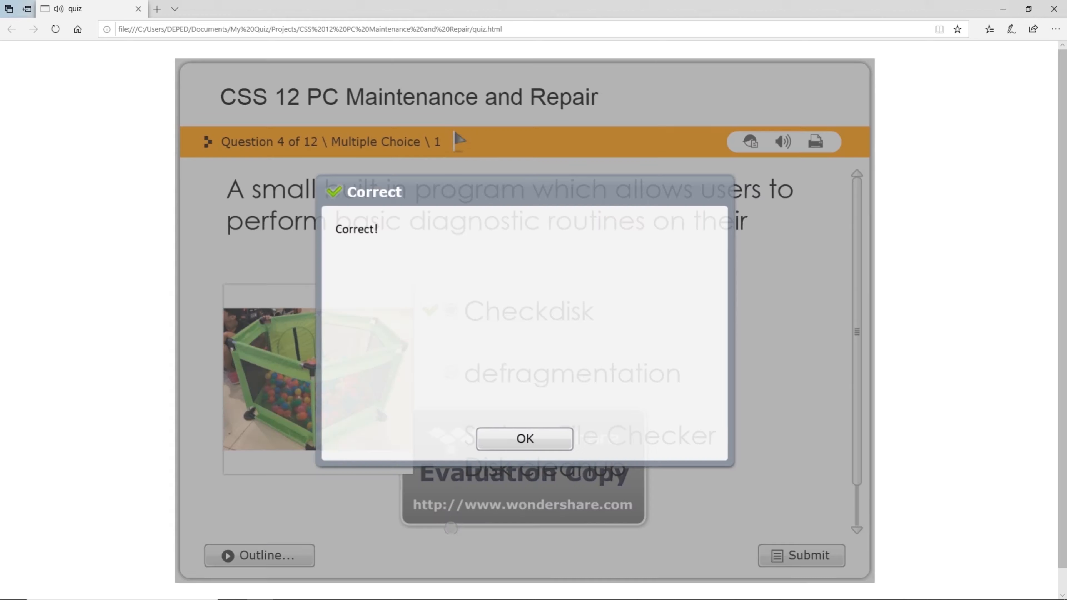
left_click_drag(336, 228, 379, 228)
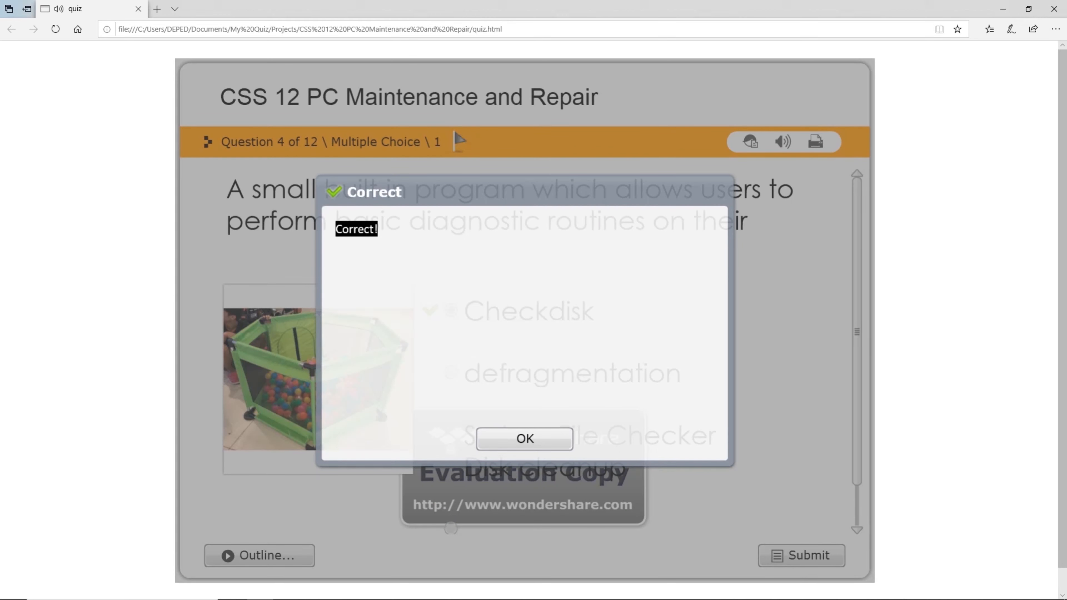
left_click(524, 438)
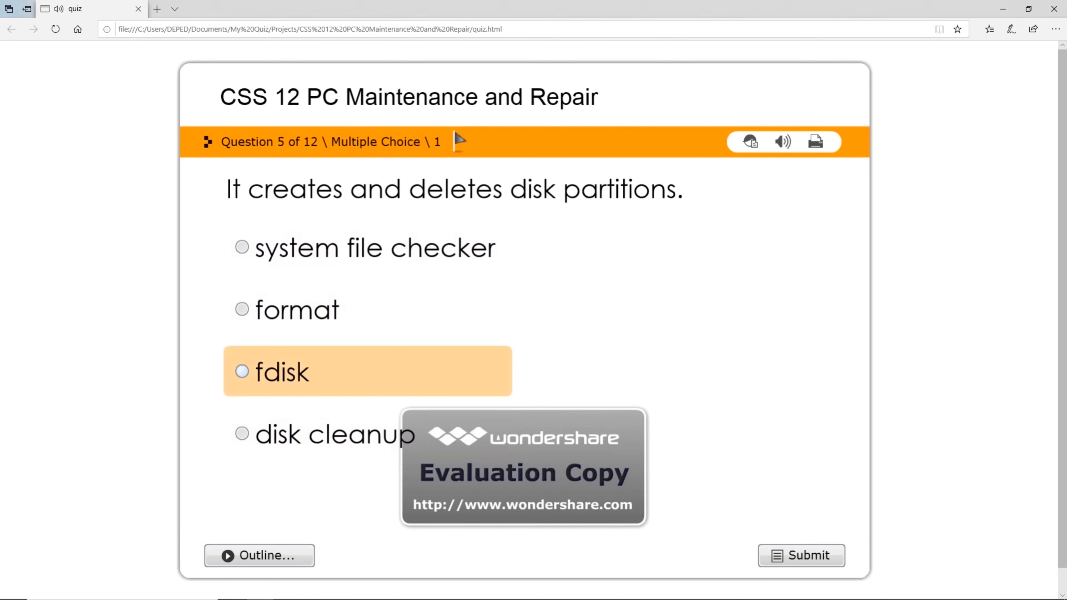
Submit format as question 5's answer, which is marked incorrect, and move to question 6.
left_click(242, 372)
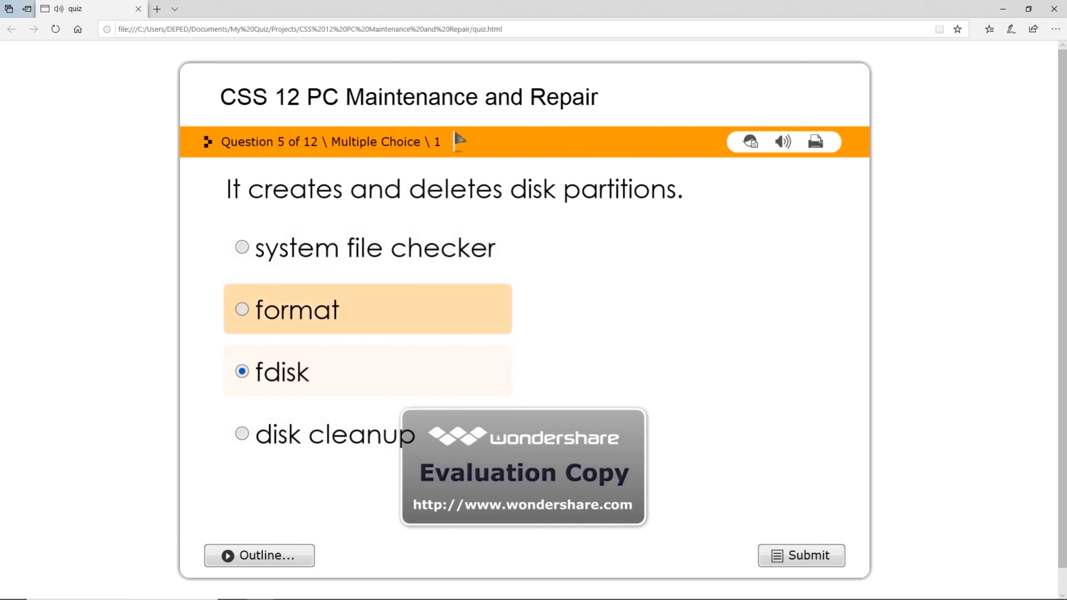
left_click(242, 309)
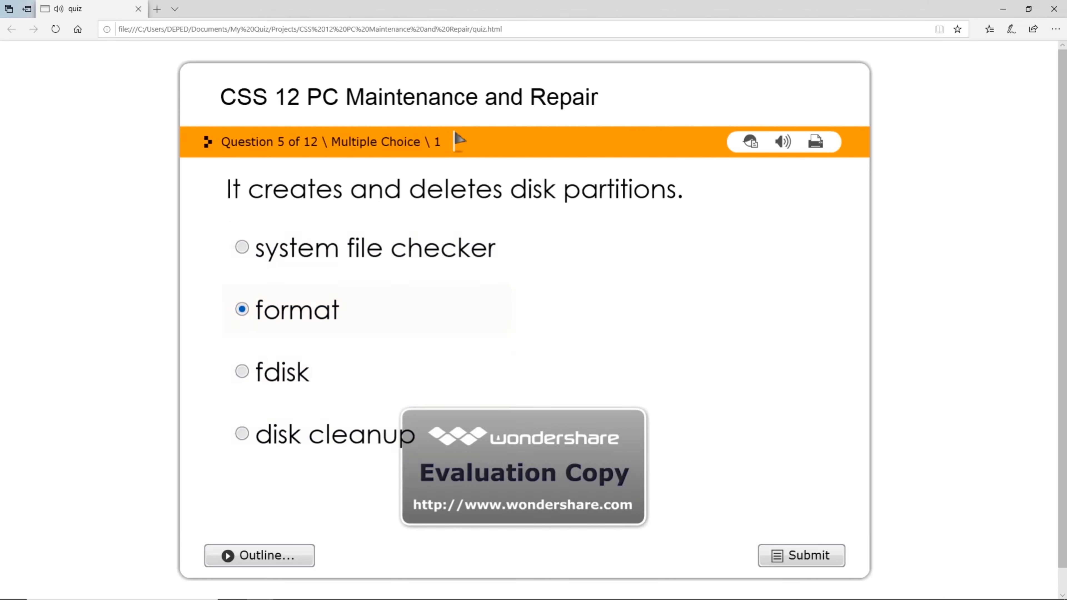
left_click(800, 555)
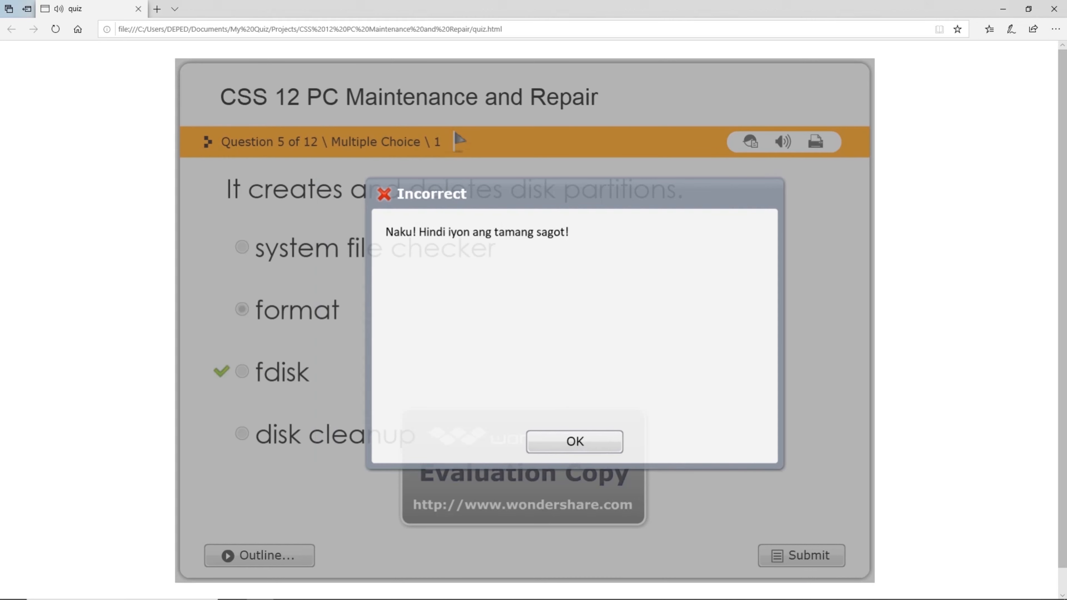
left_click_drag(400, 232, 584, 233)
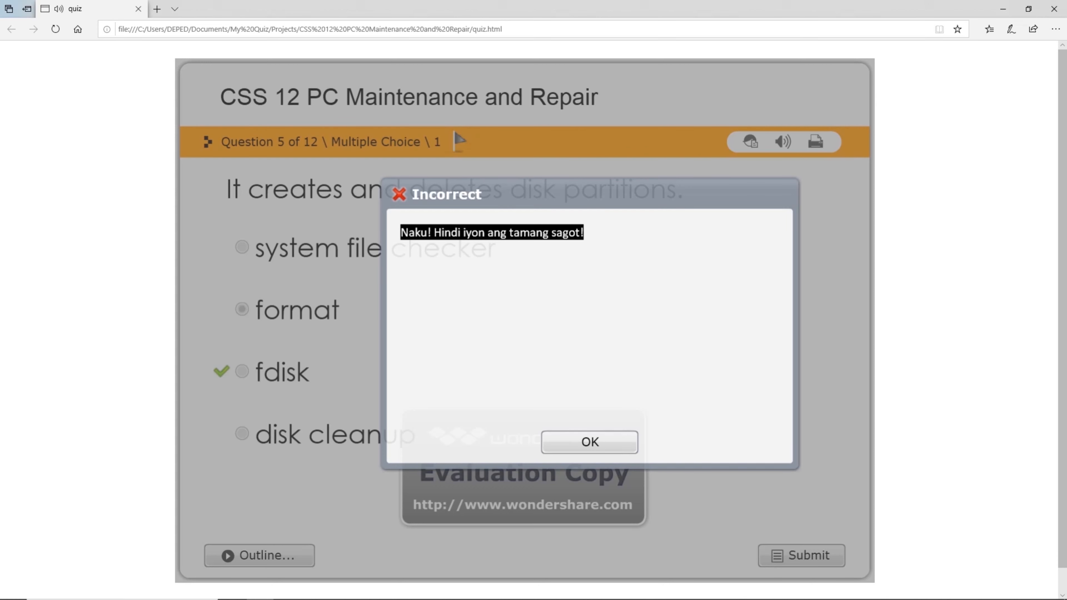
left_click(590, 442)
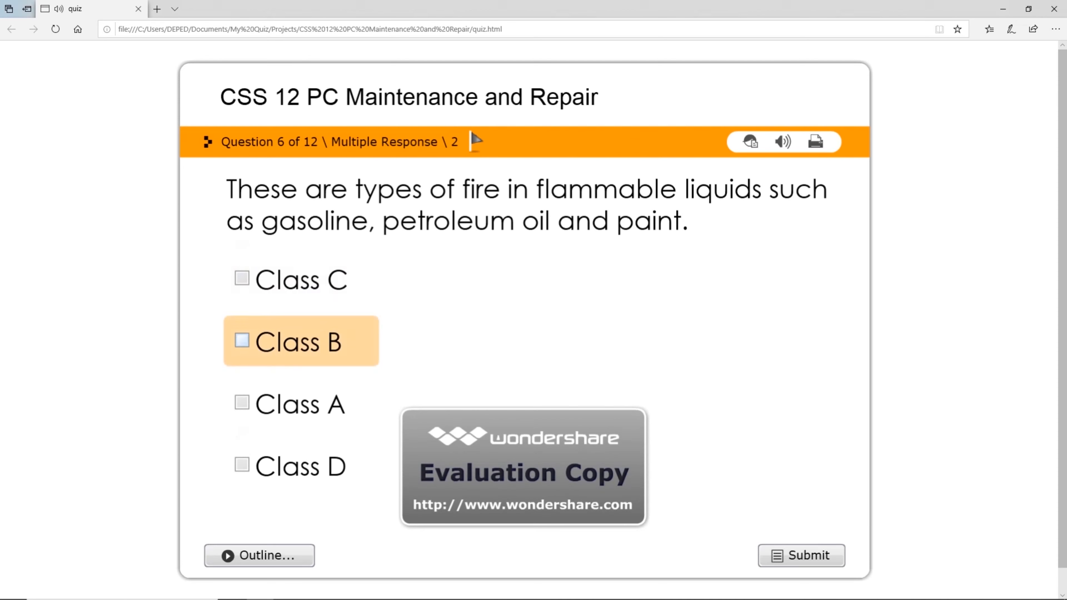
Tick Class B and Class A for question 6, submit, and continue to question 7.
left_click(242, 340)
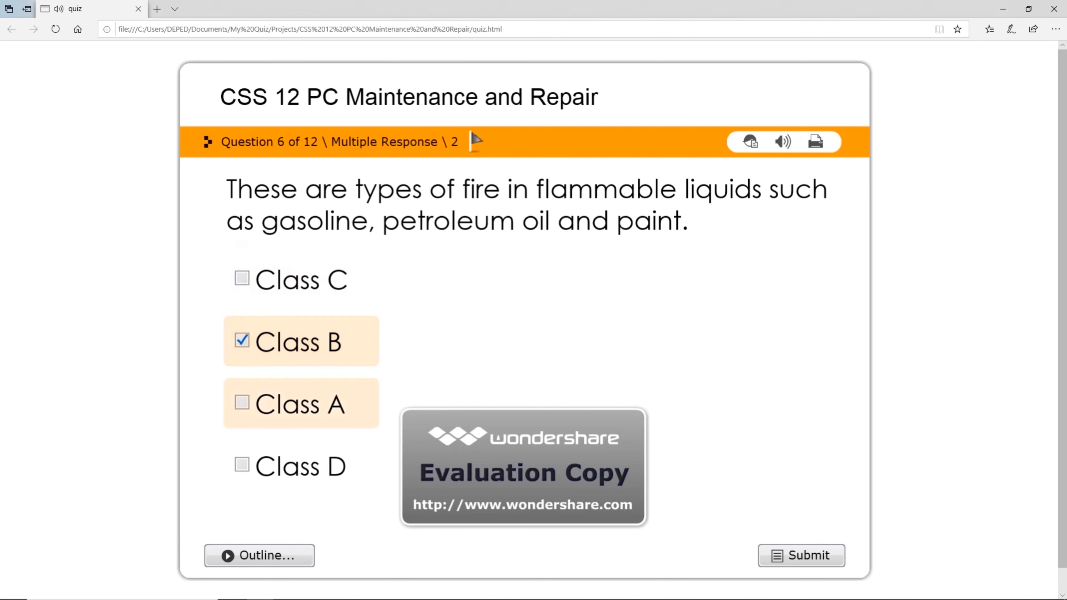
left_click(242, 403)
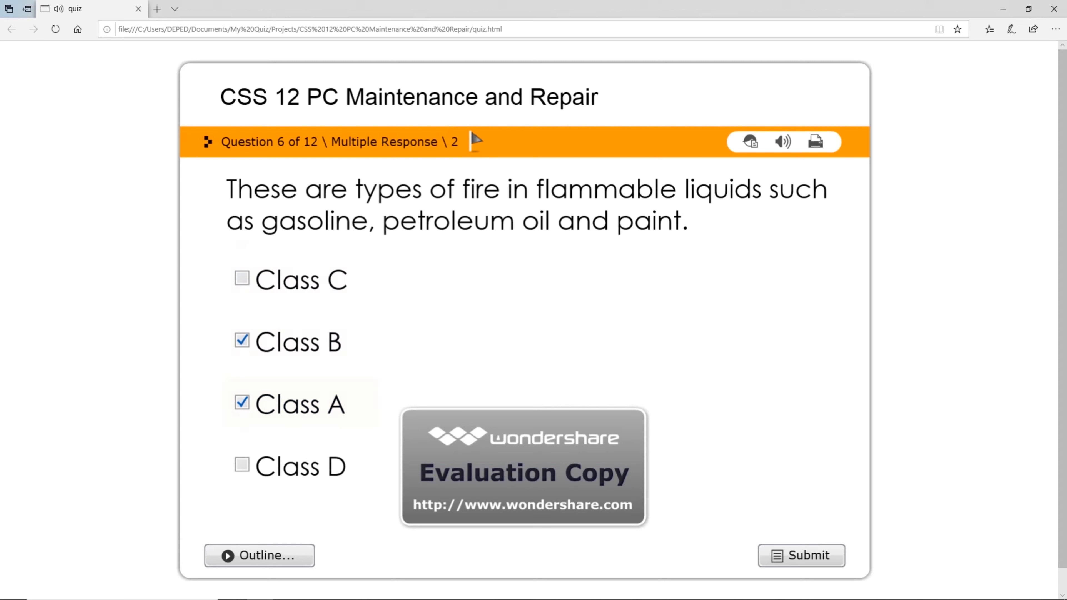
left_click(802, 555)
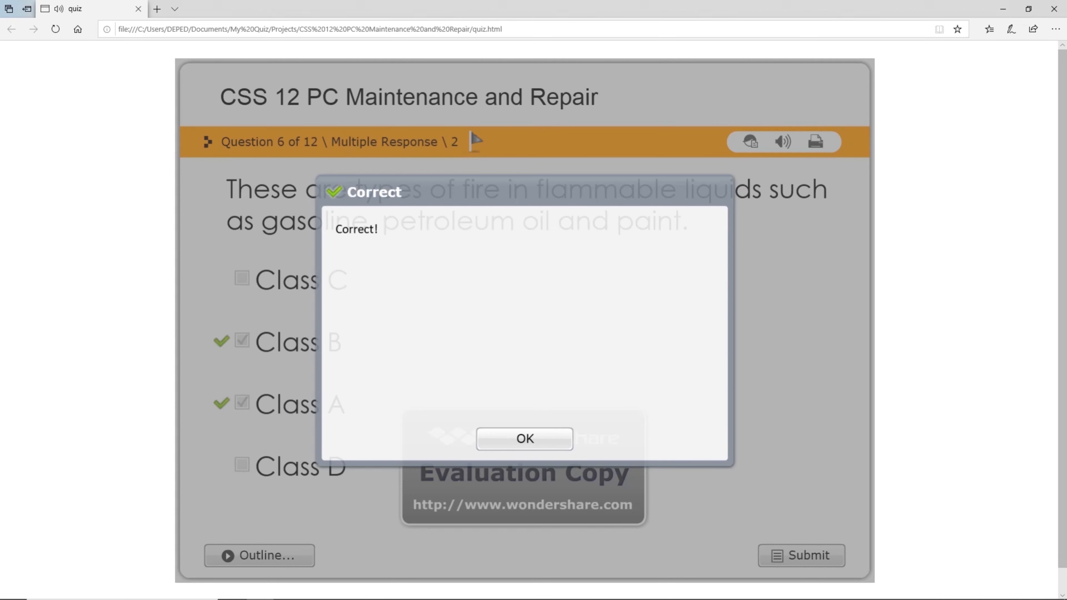
key("Return")
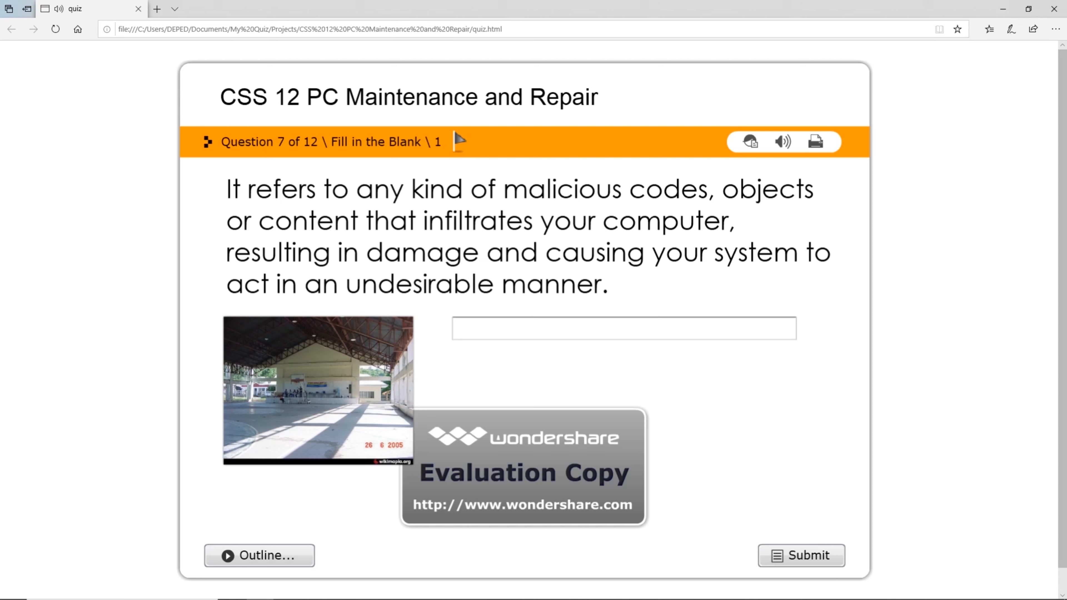
Submit 'malware' for question 7, get it marked Correct, and go to question 8.
type("malware")
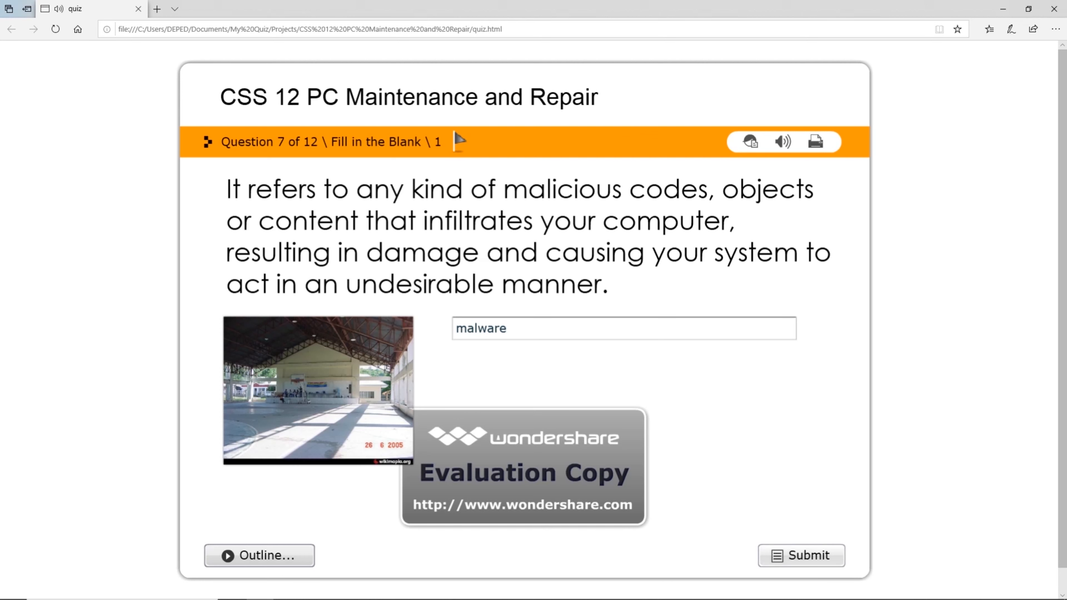
left_click(802, 555)
left_click_drag(378, 229, 335, 229)
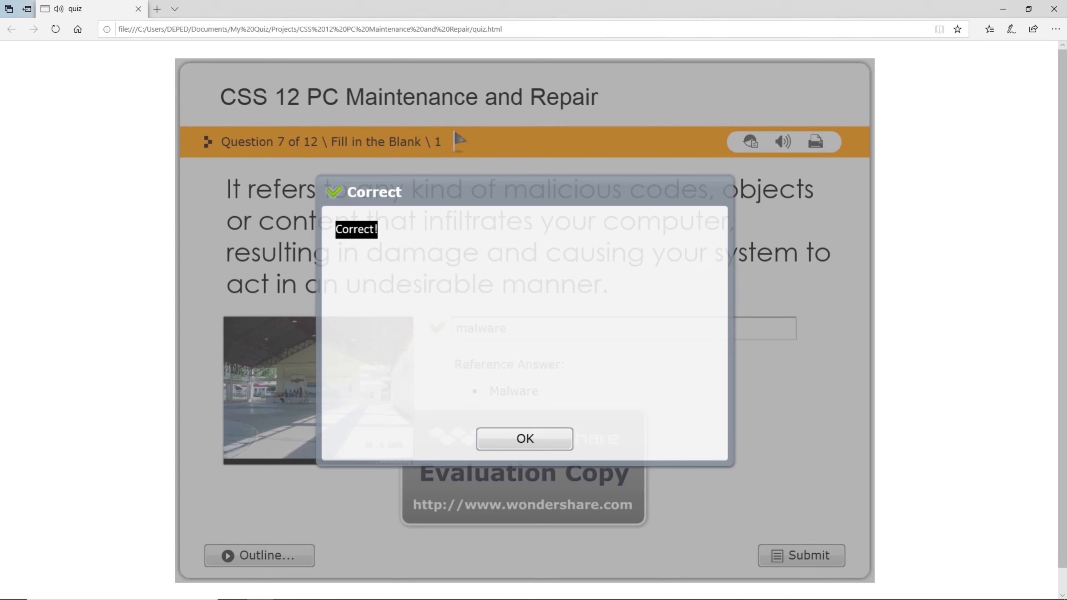
left_click(524, 438)
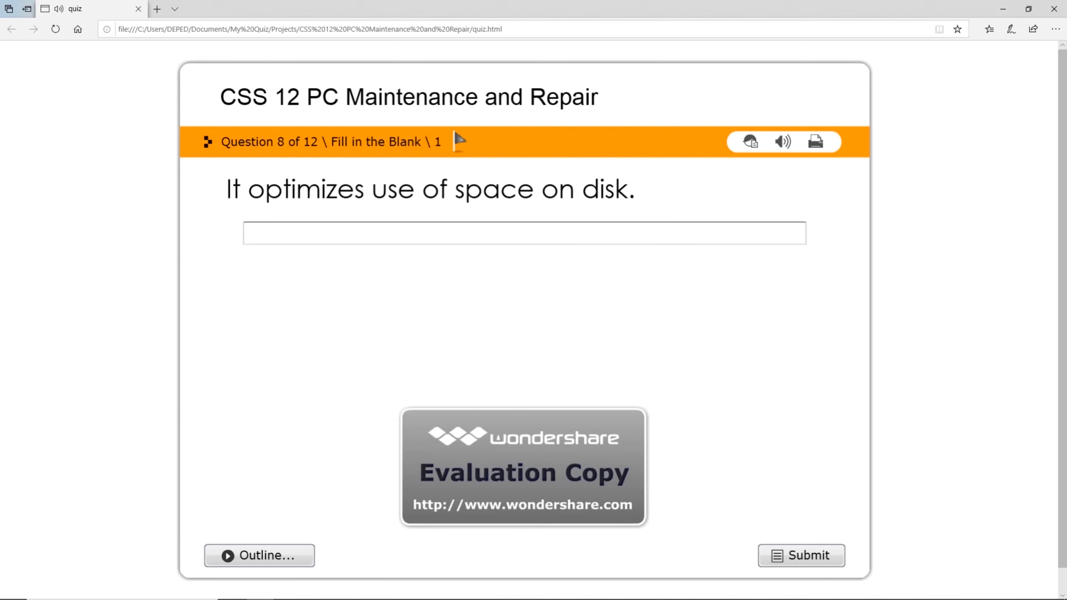
Submit 'computer' for question 8, which is marked Incorrect with Defragmentation as the answer.
type("computer")
left_click(801, 555)
left_click_drag(343, 229, 519, 229)
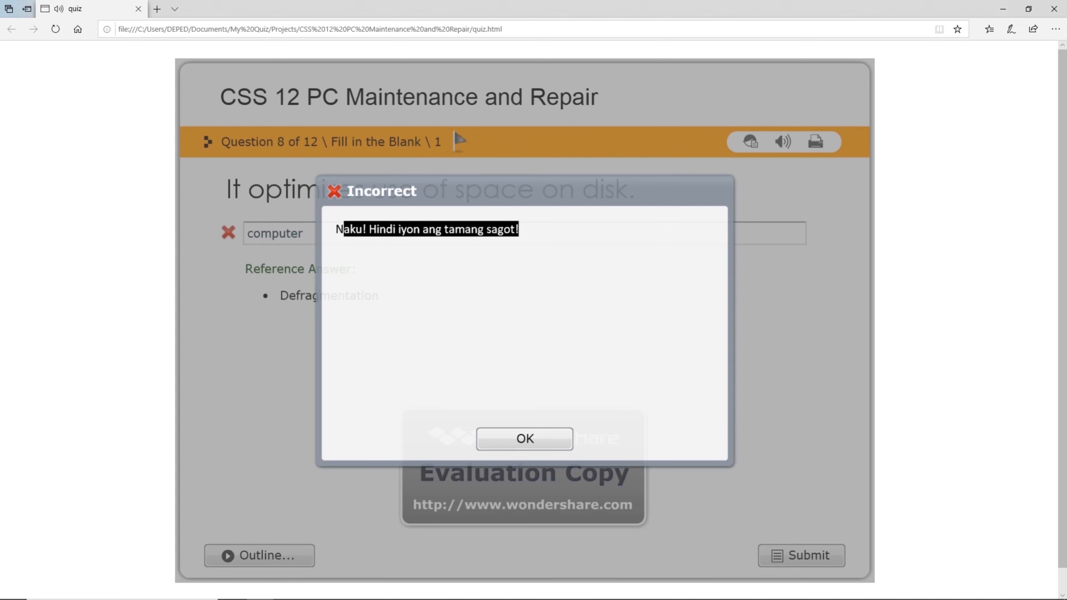
left_click(524, 439)
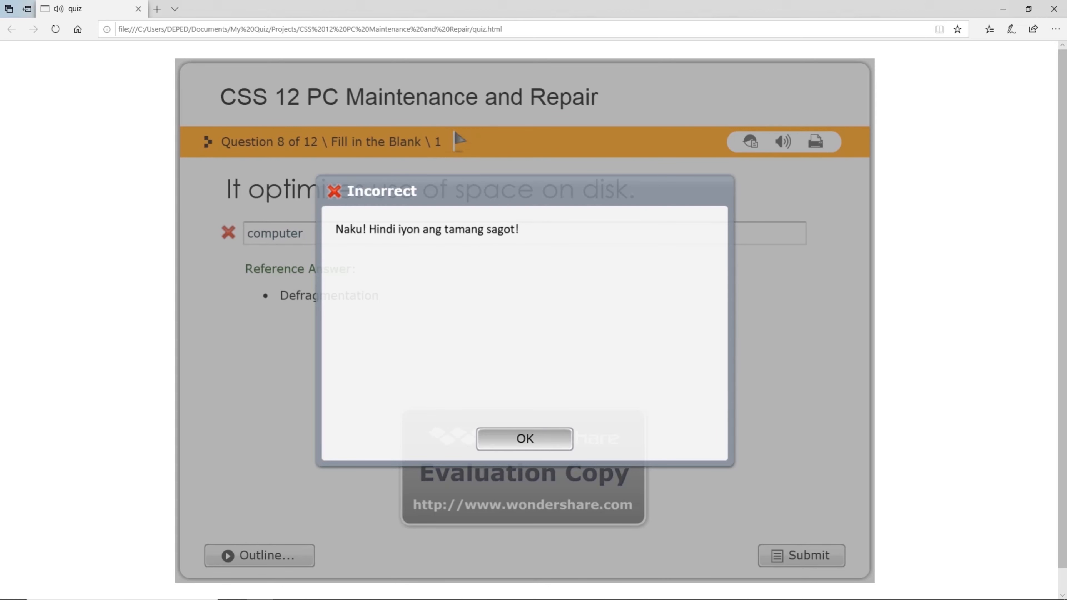
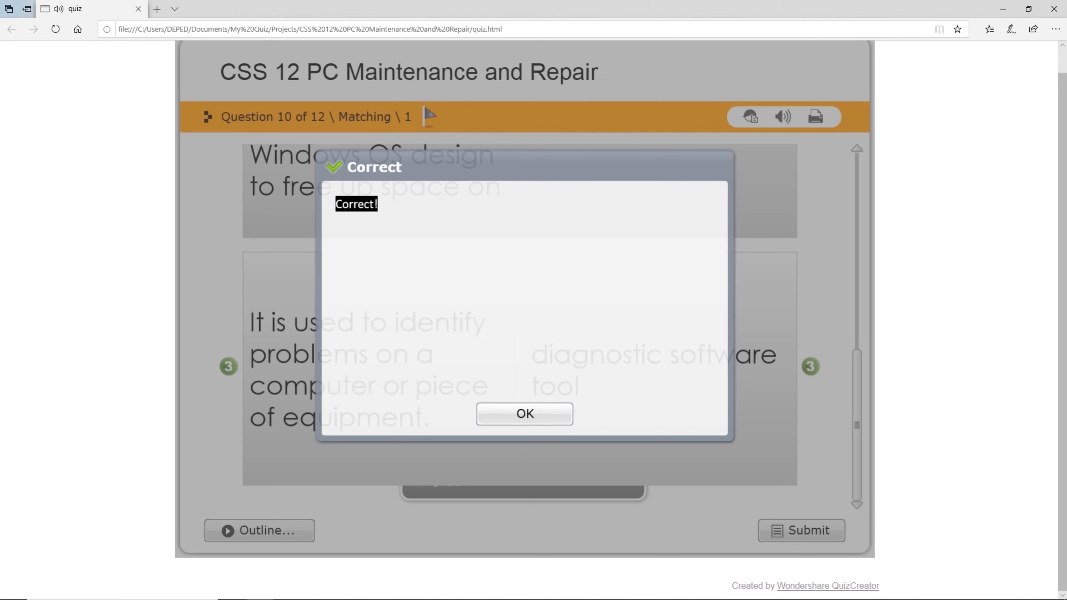
Dismiss the Correct message for question 10 and continue to question 11.
left_click(524, 414)
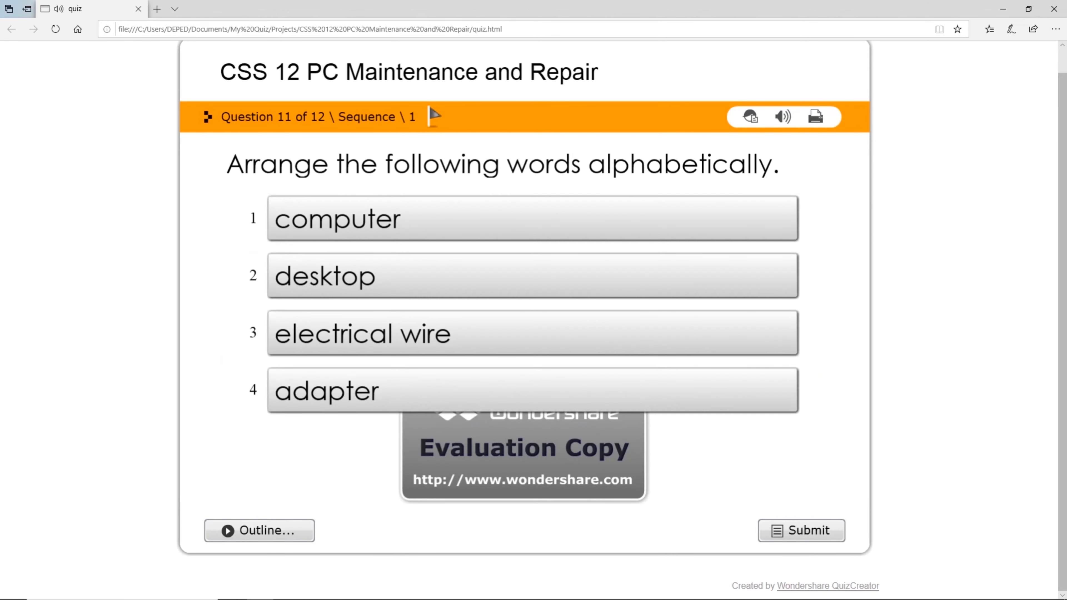
Order adapter, computer, desktop, electrical wire alphabetically, submit, and confirm the Correct result.
left_click_drag(328, 390, 327, 217)
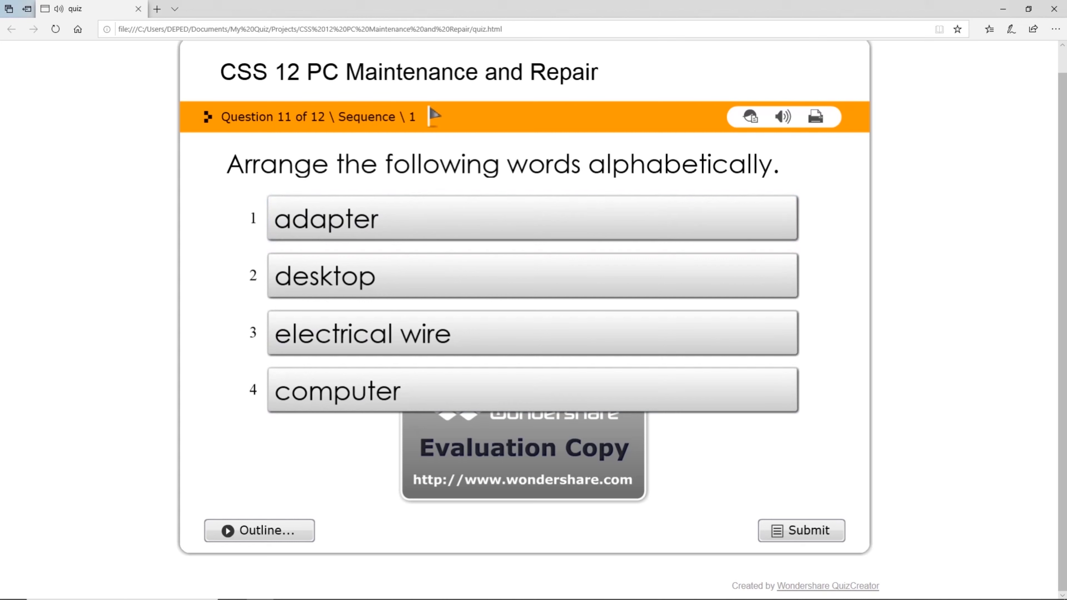
left_click_drag(327, 389, 328, 271)
left_click_drag(327, 390, 327, 332)
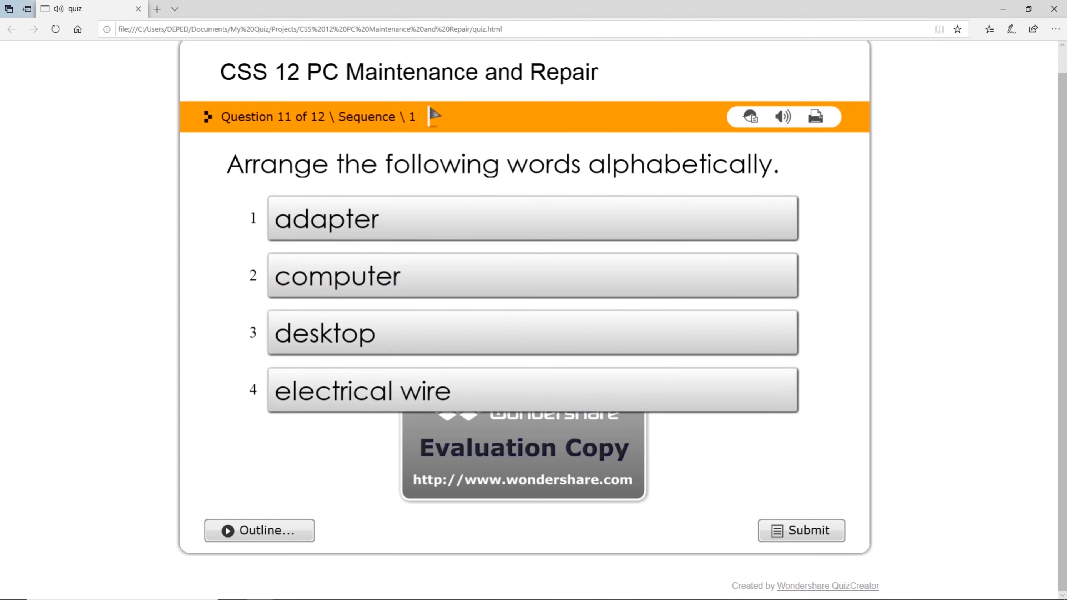
left_click(802, 530)
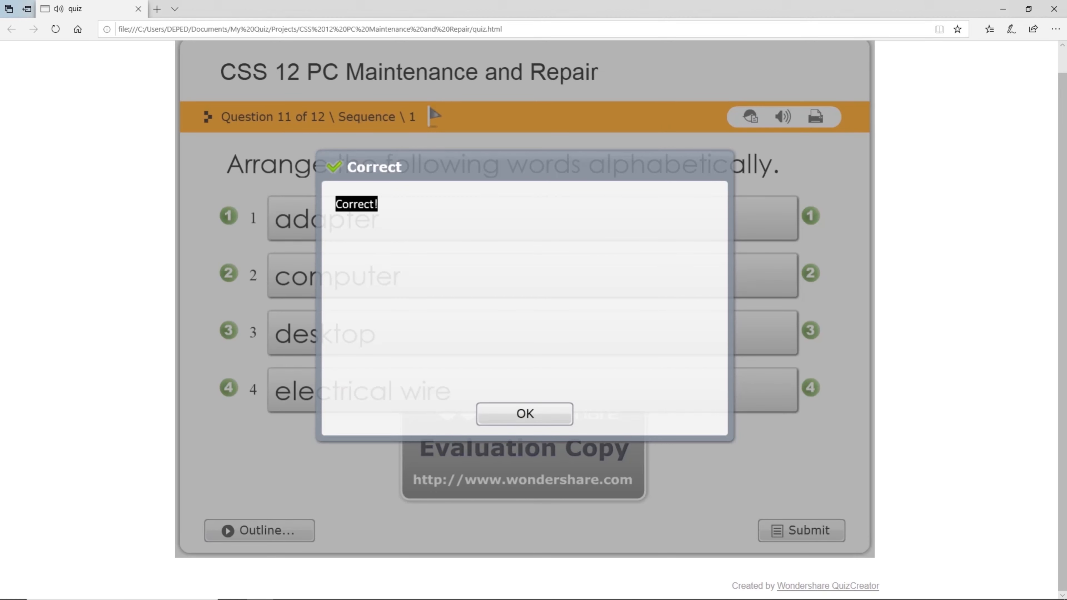
left_click(524, 413)
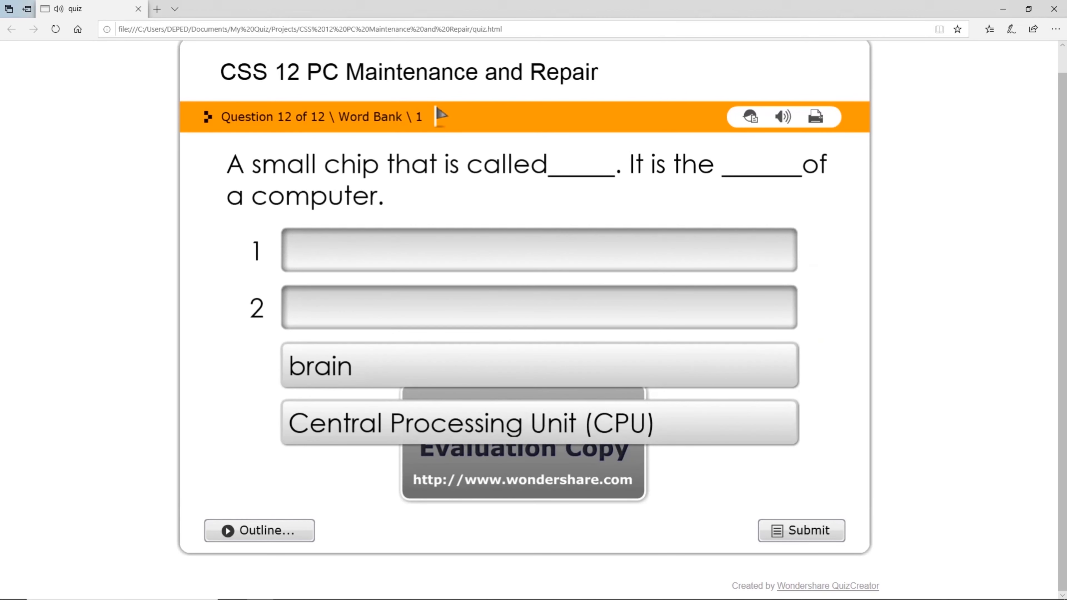
Fill the blanks with Central Processing Unit (CPU) and brain, submit, and finish the quiz.
left_click_drag(540, 423, 533, 252)
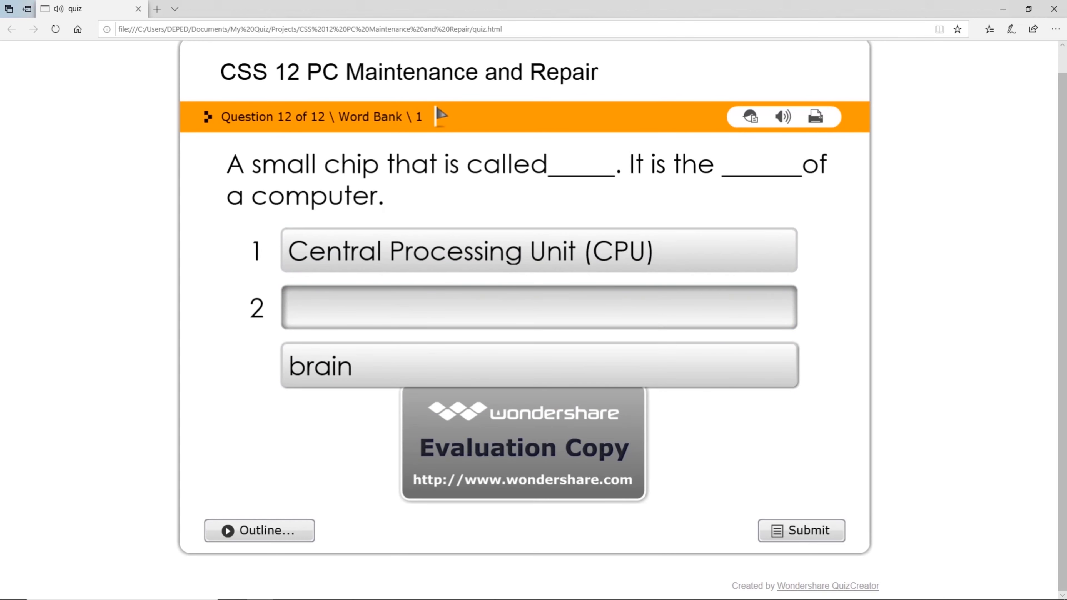
left_click_drag(536, 366, 536, 307)
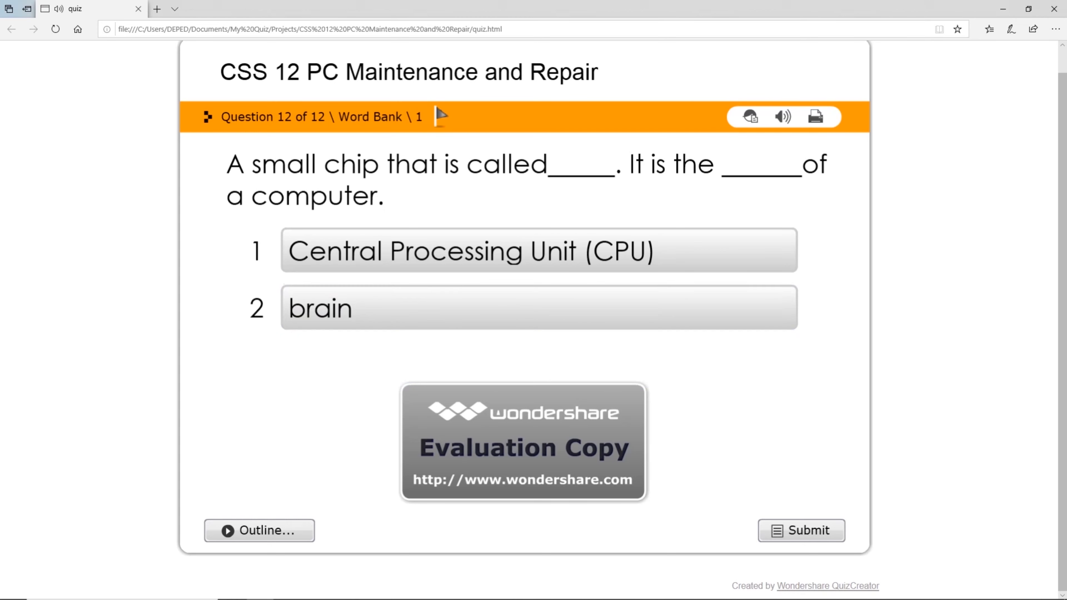
left_click(801, 530)
left_click(524, 414)
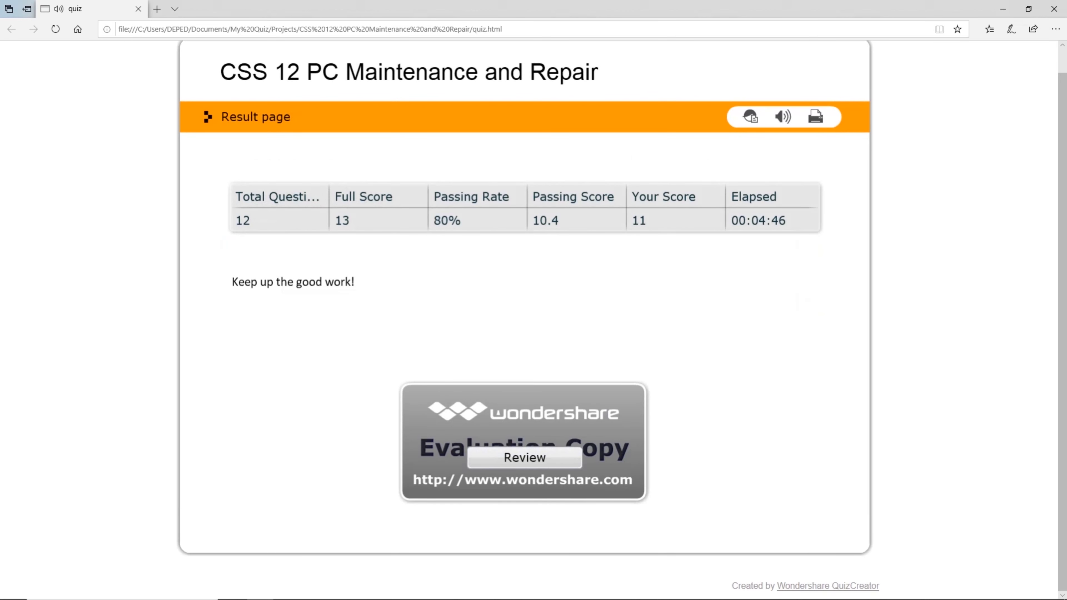
Print the result page, then start the answer review from question 1.
left_click(814, 116)
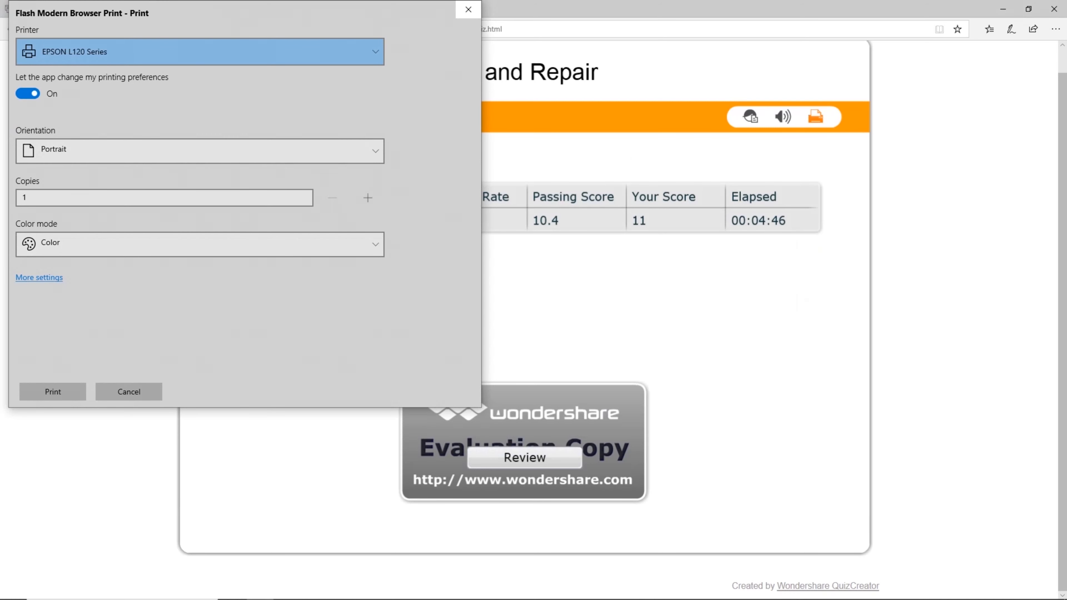
left_click(53, 391)
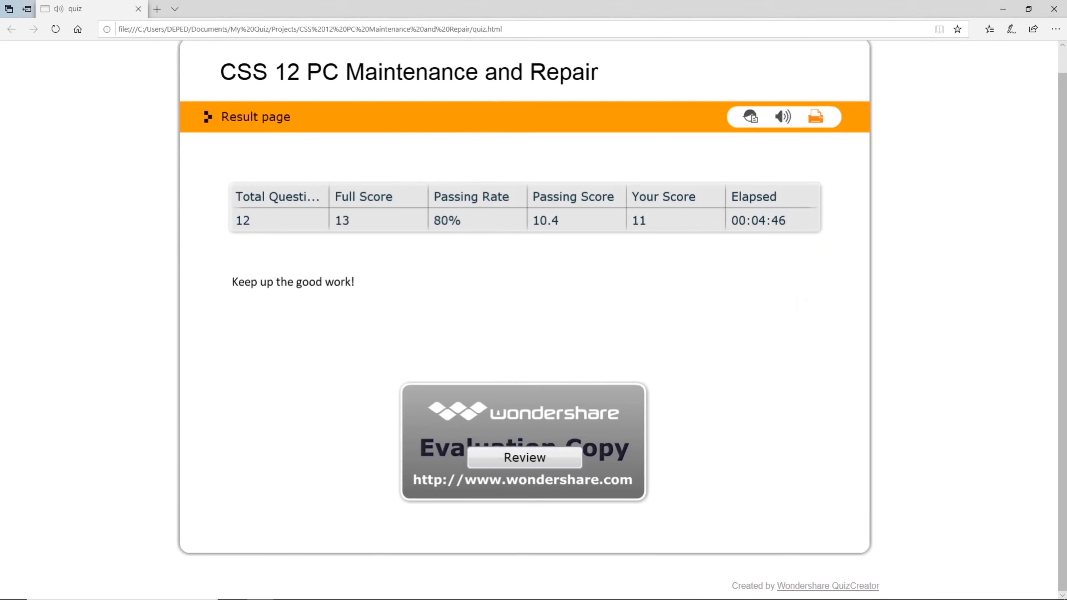
mouse_move(723, 597)
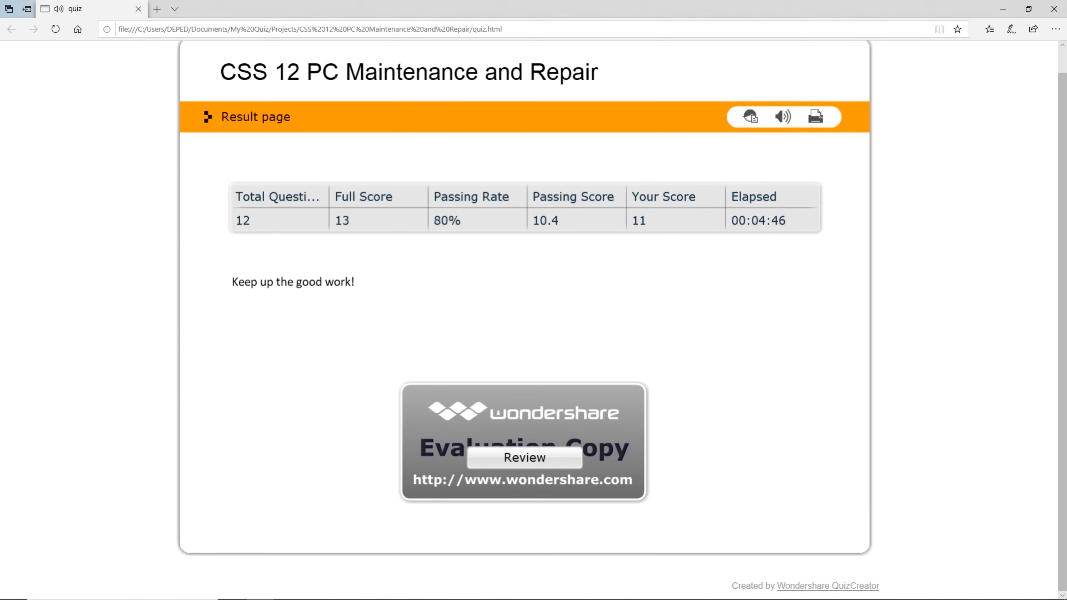
left_click(525, 457)
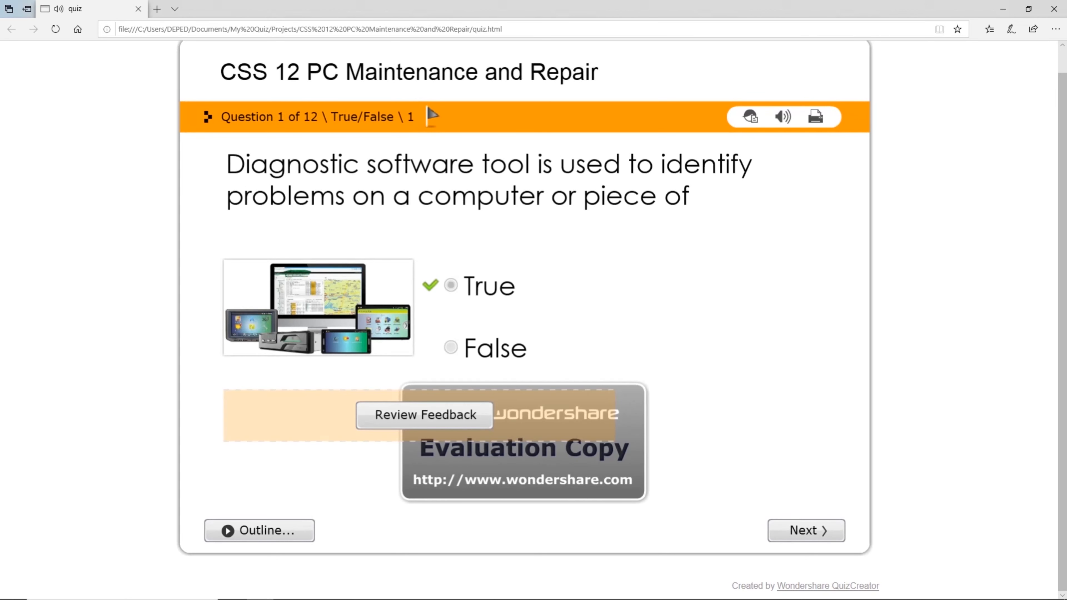
View question 1's feedback, step through the reviews of questions 2–12, and return to results.
left_click(425, 415)
left_click(524, 412)
left_click(806, 530)
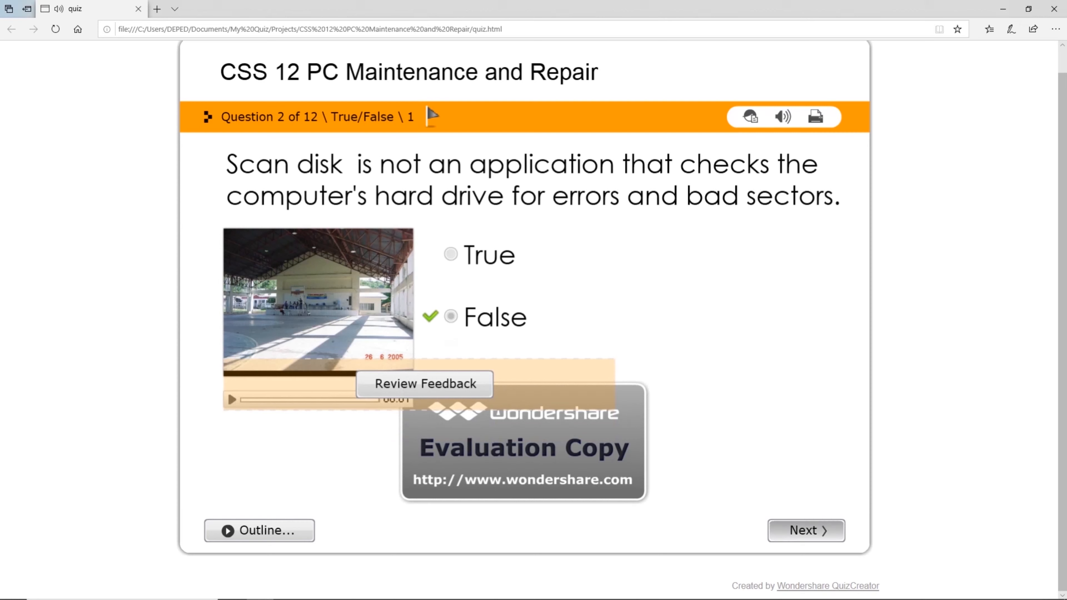
left_click(806, 530)
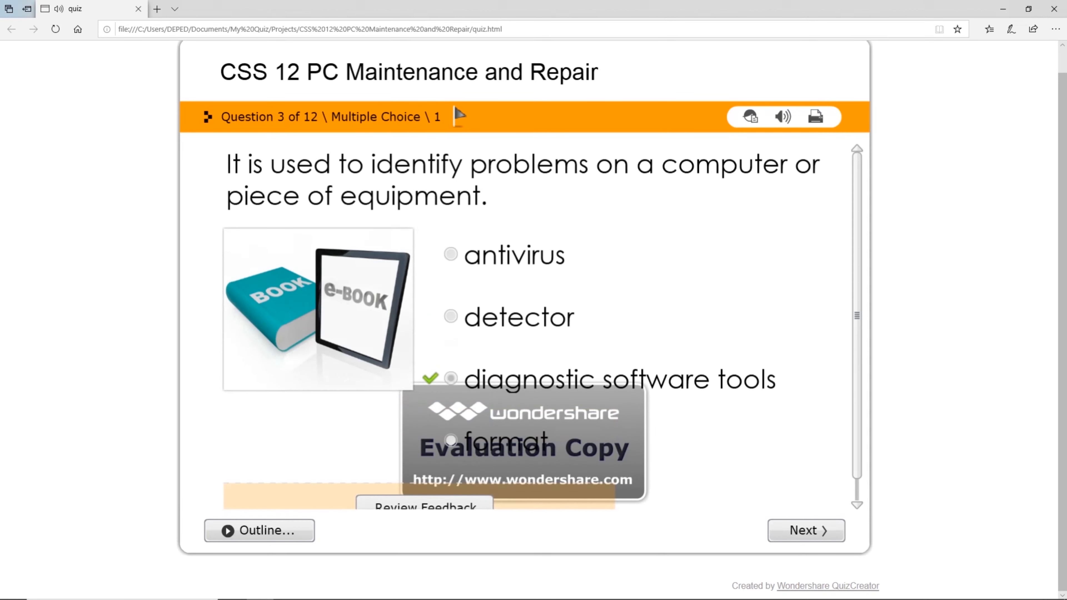
left_click(806, 530)
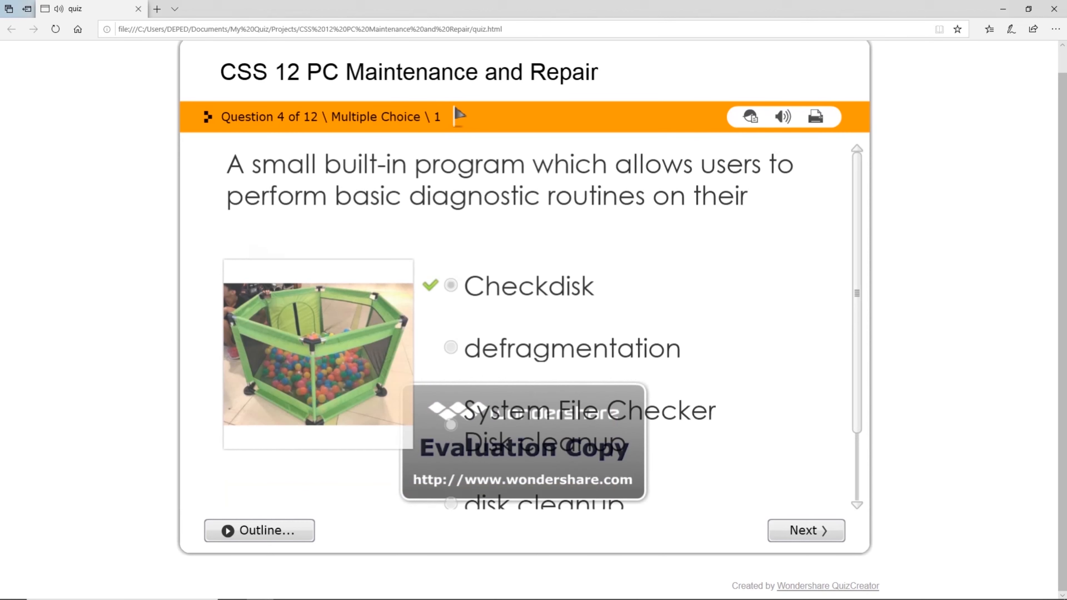
left_click(806, 530)
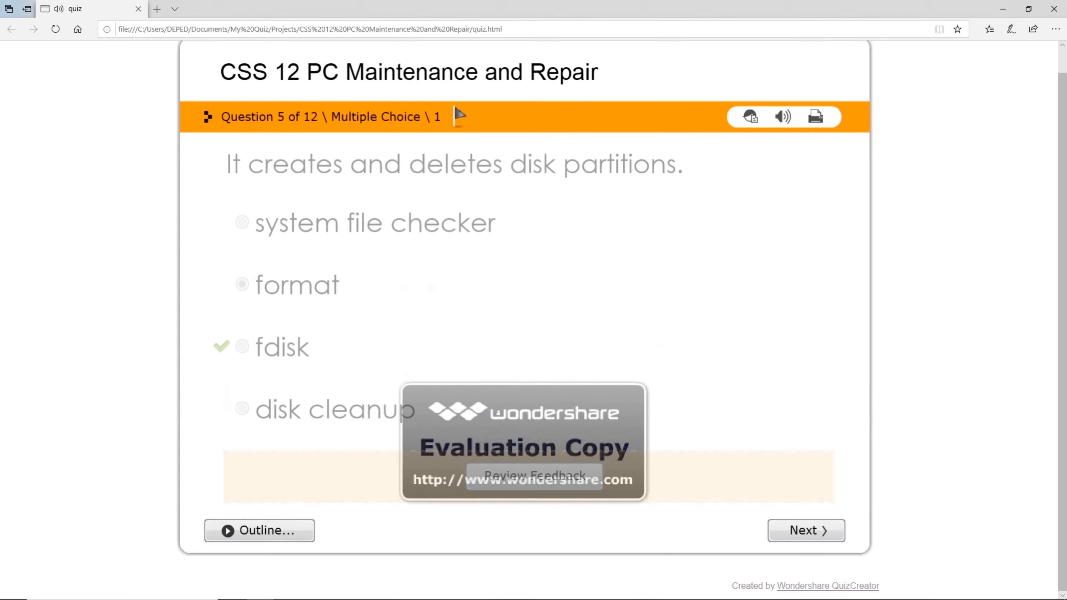
left_click(806, 530)
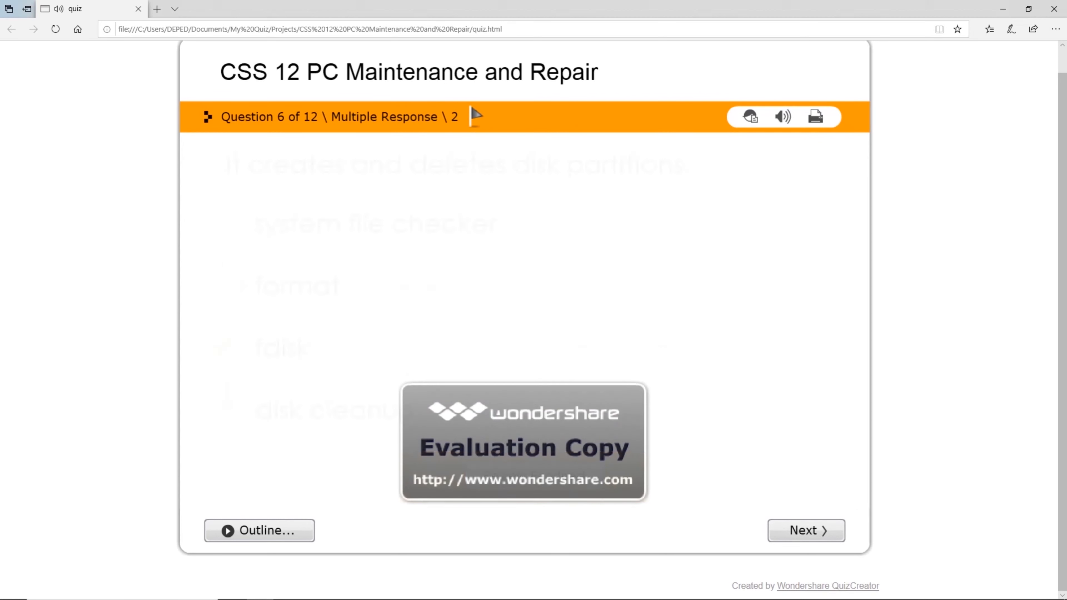
left_click(806, 530)
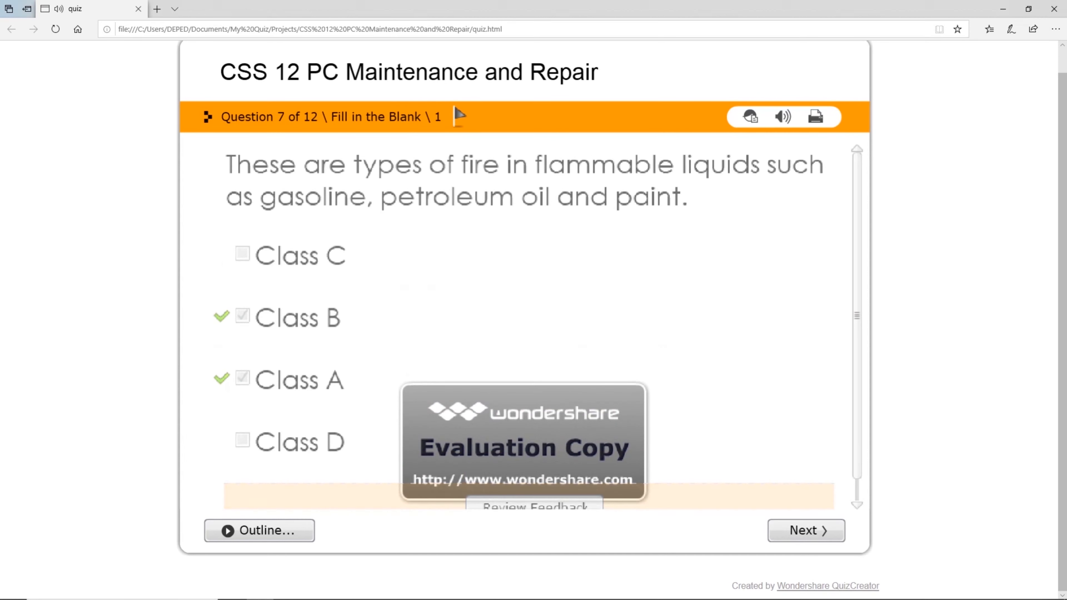
left_click(806, 530)
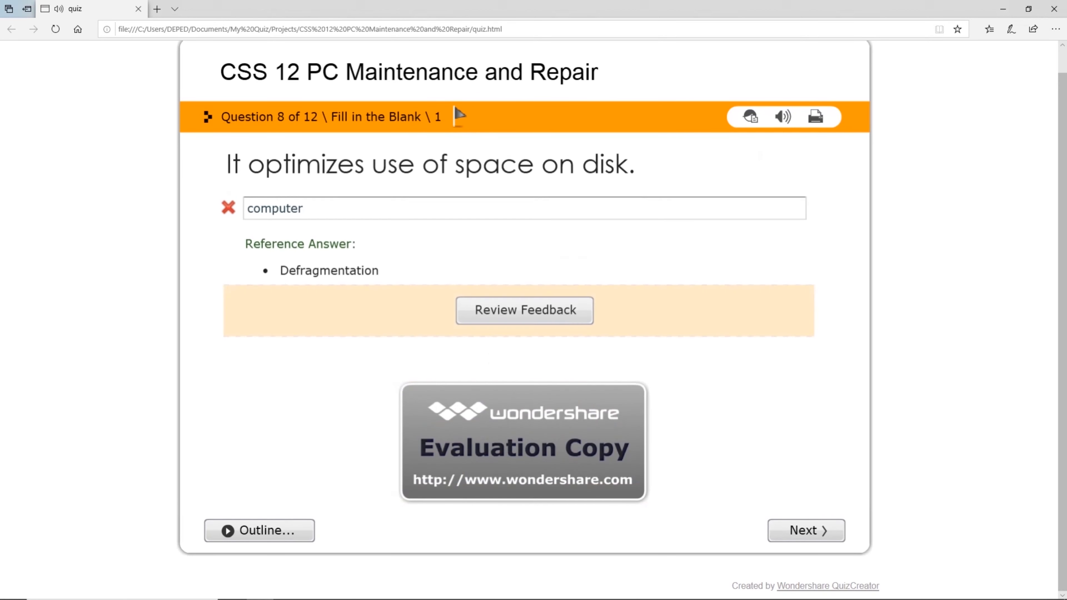
left_click(806, 530)
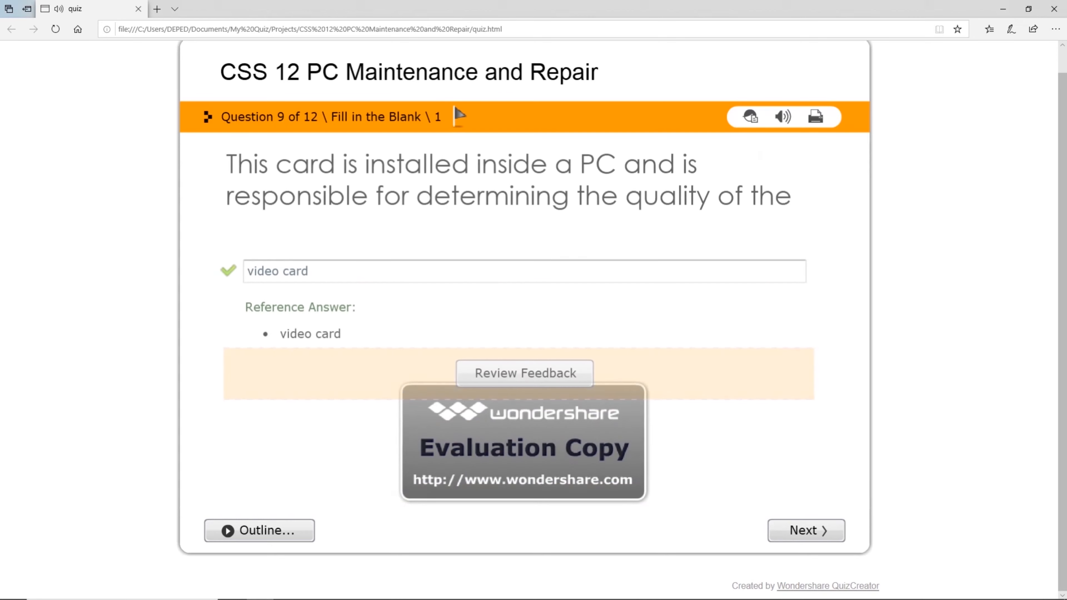
left_click(806, 531)
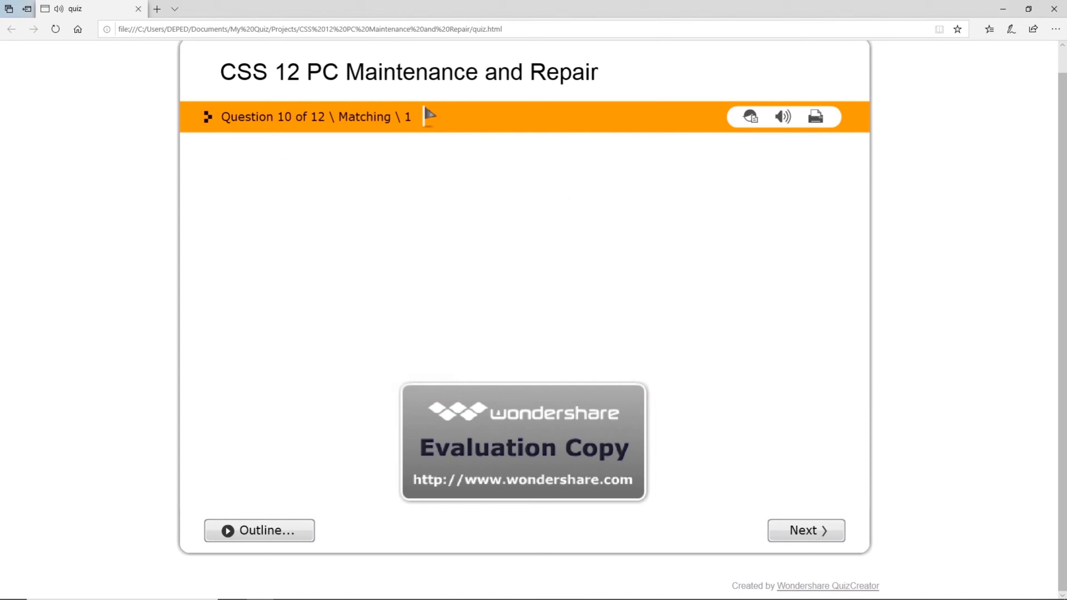
left_click(805, 530)
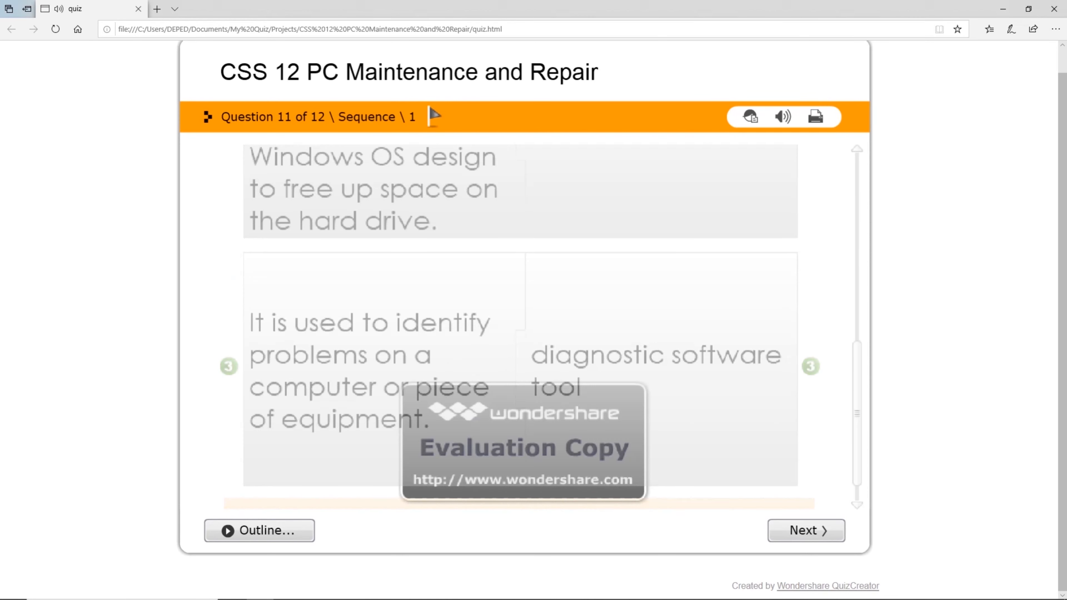
left_click(806, 530)
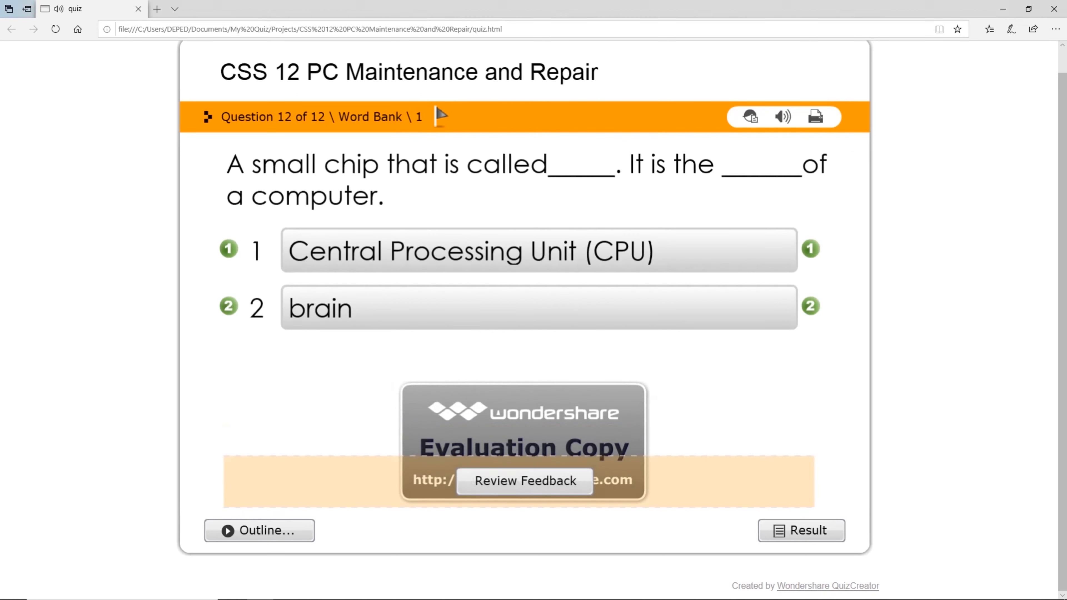
left_click(806, 530)
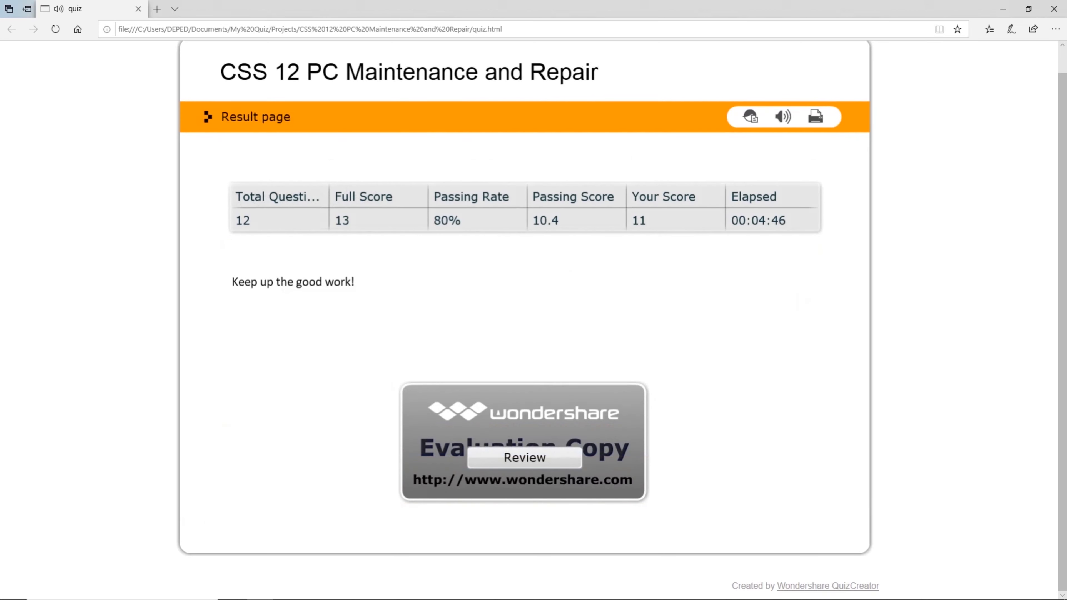
mouse_move(950, 598)
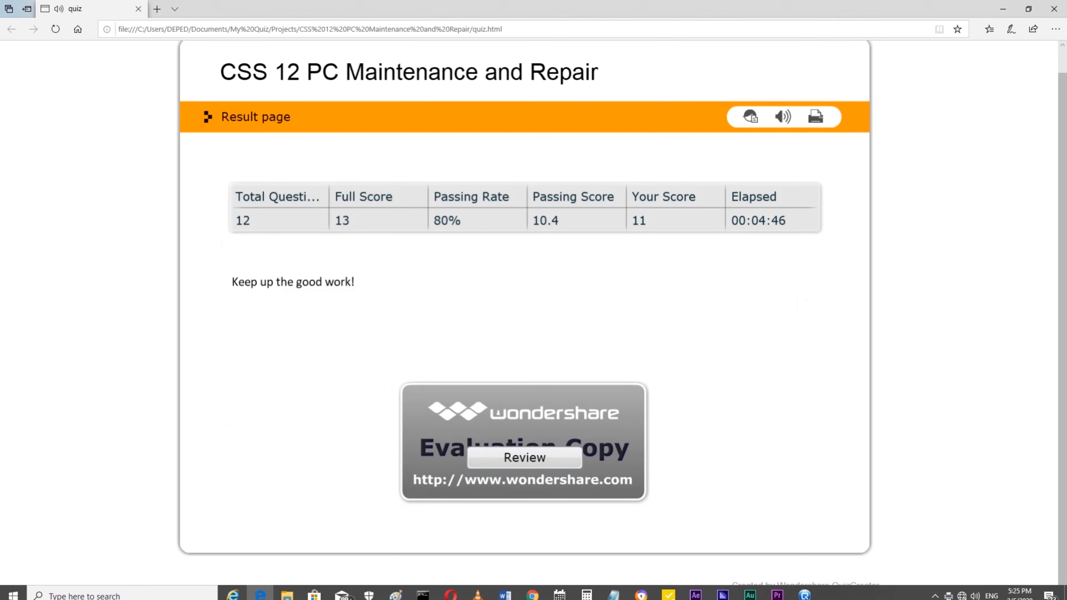
Close the earlier quiz-published confirmation window.
mouse_move(882, 598)
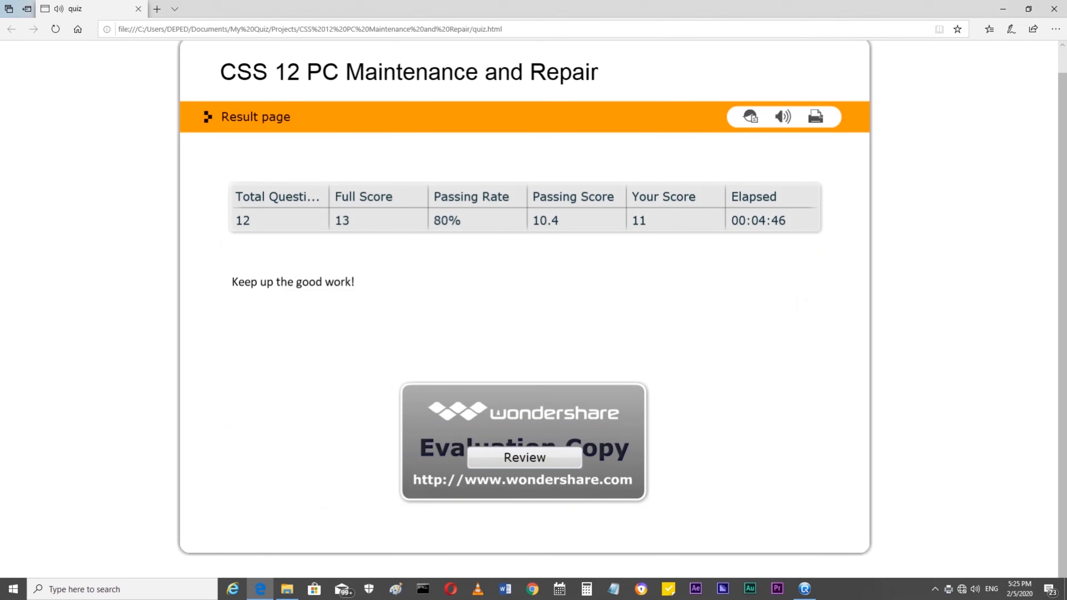
left_click(935, 589)
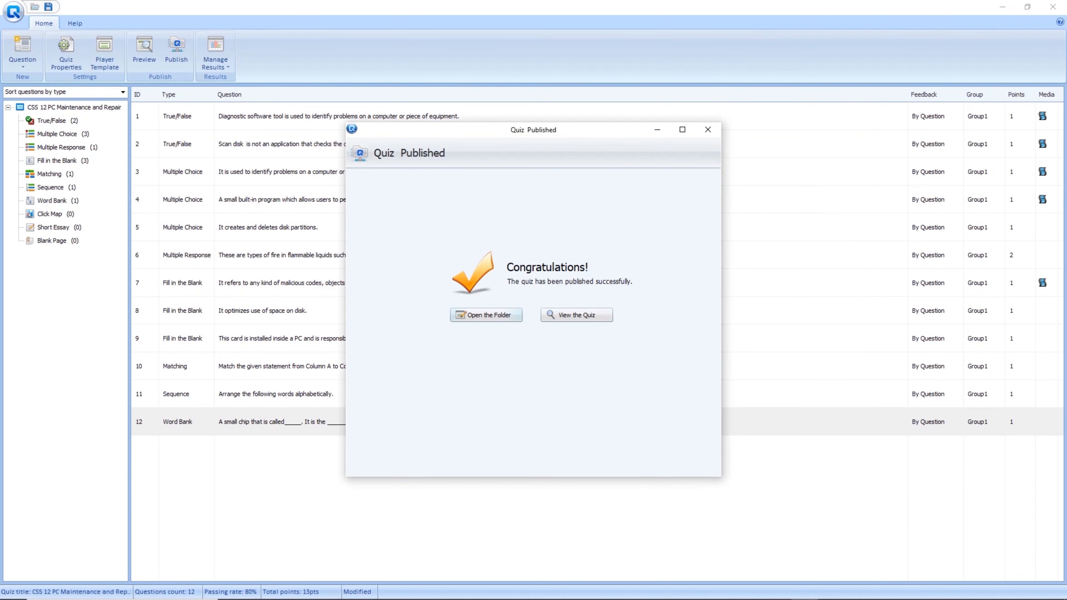
left_click(707, 129)
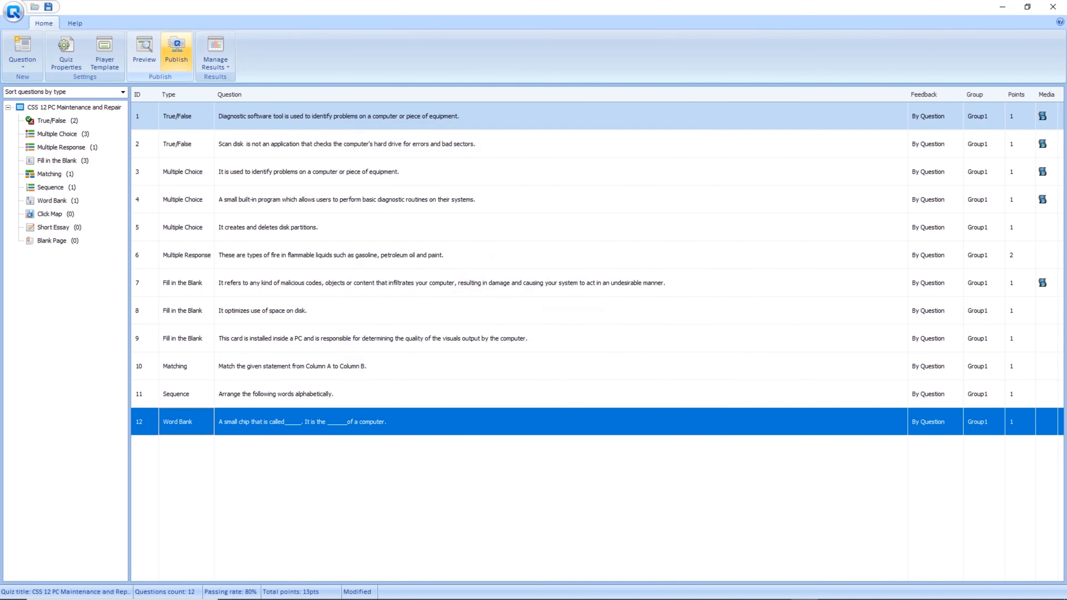
Publish the quiz as an auto-play CD/EXE to the default folder and run it despite Smadav.
left_click(176, 51)
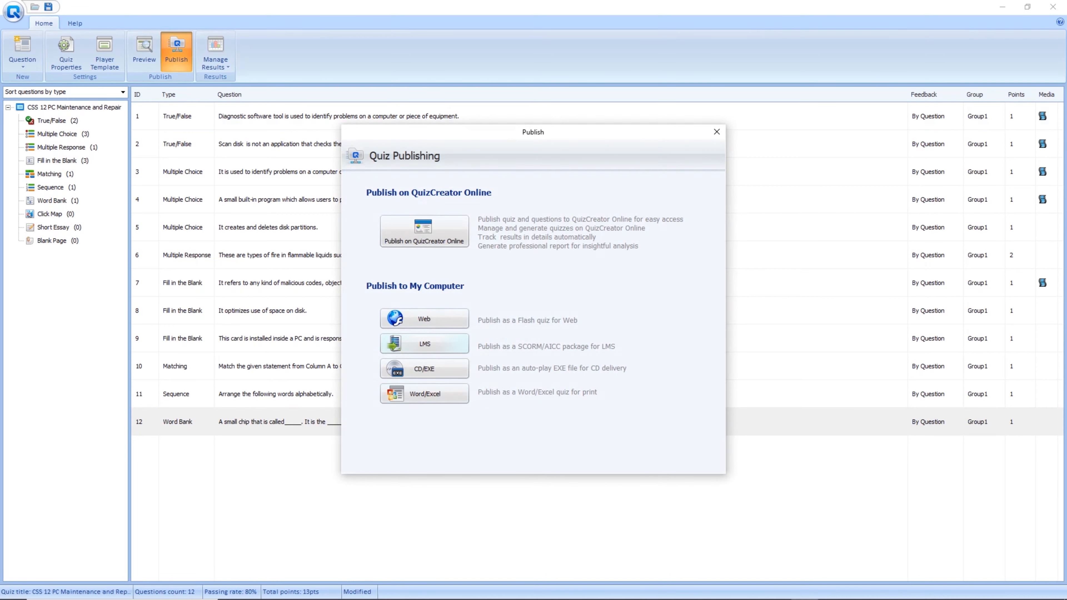
left_click(424, 369)
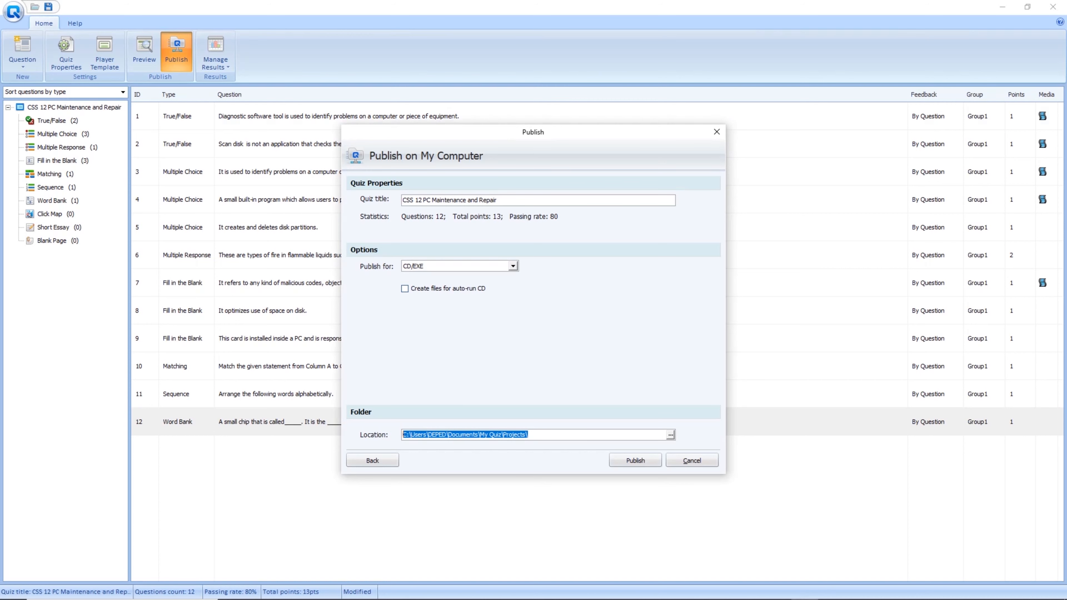
key("Return")
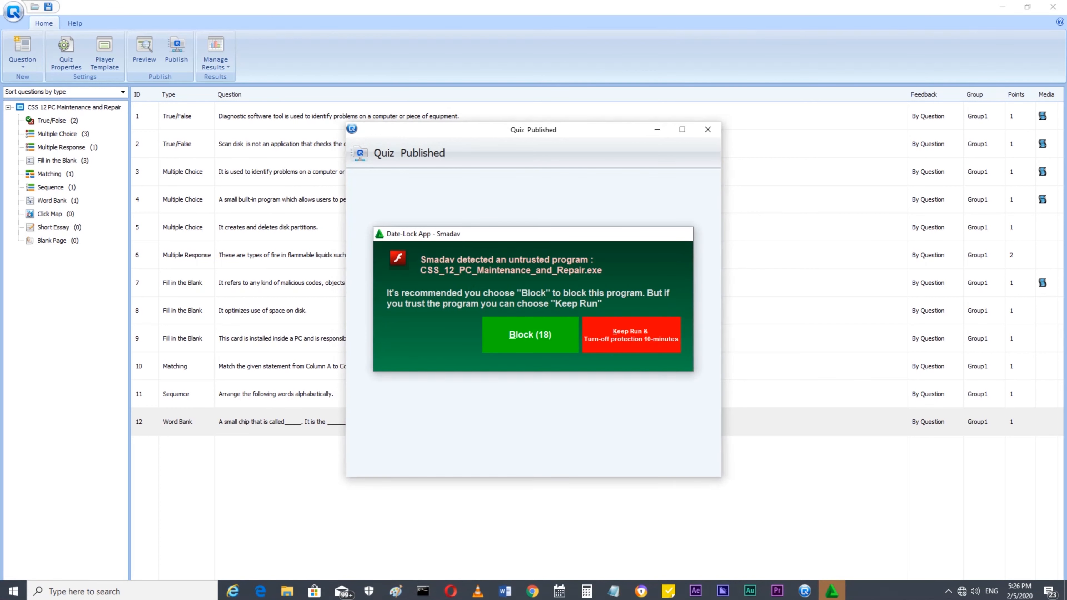
left_click(631, 335)
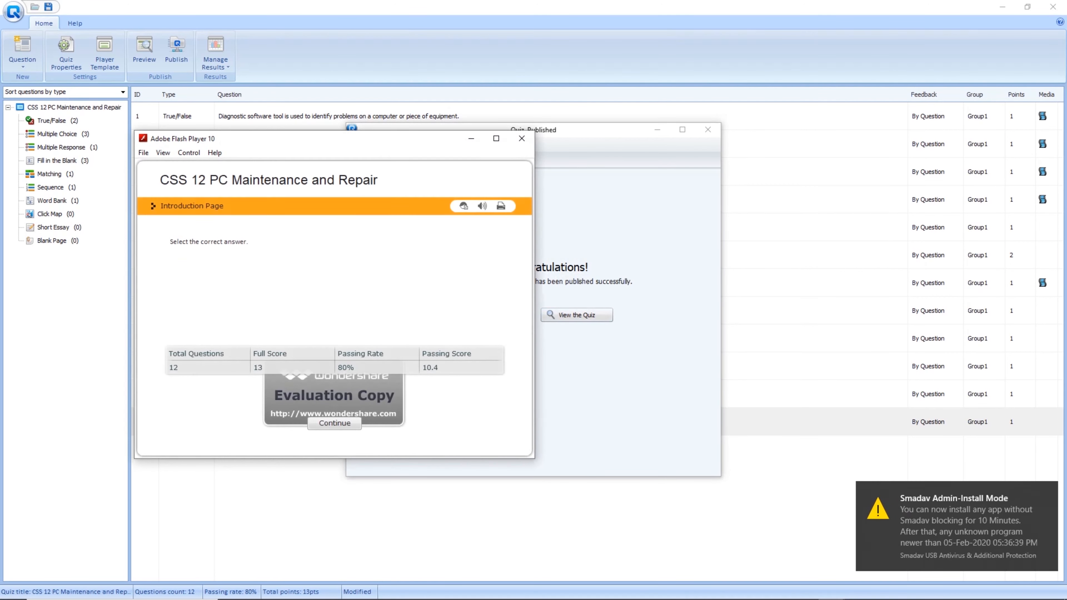
Maximize the player, start the quiz, and answer question 1 with True.
left_click(496, 138)
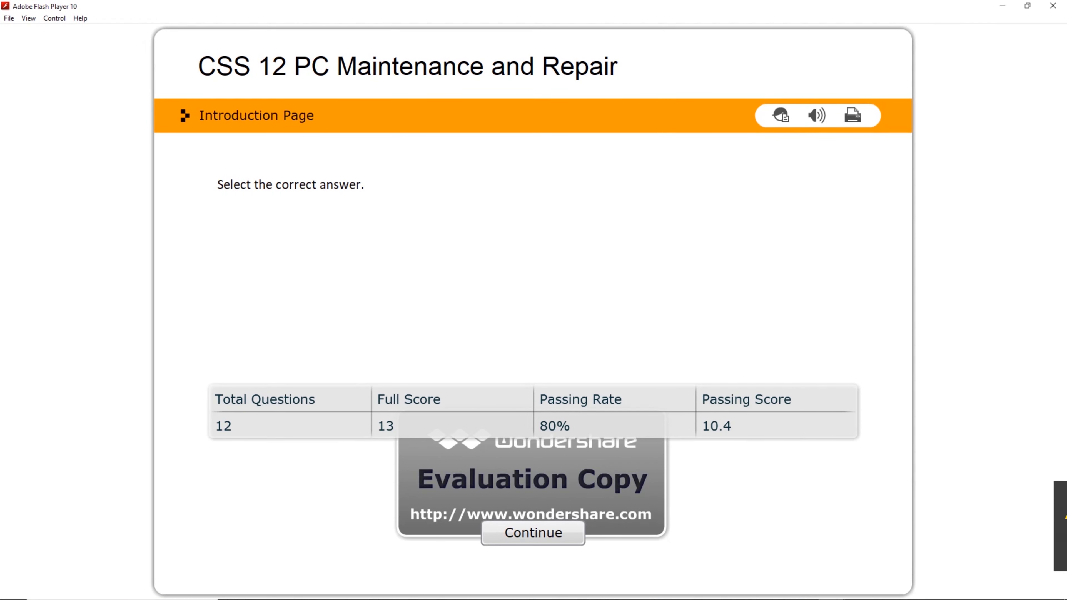
left_click(533, 533)
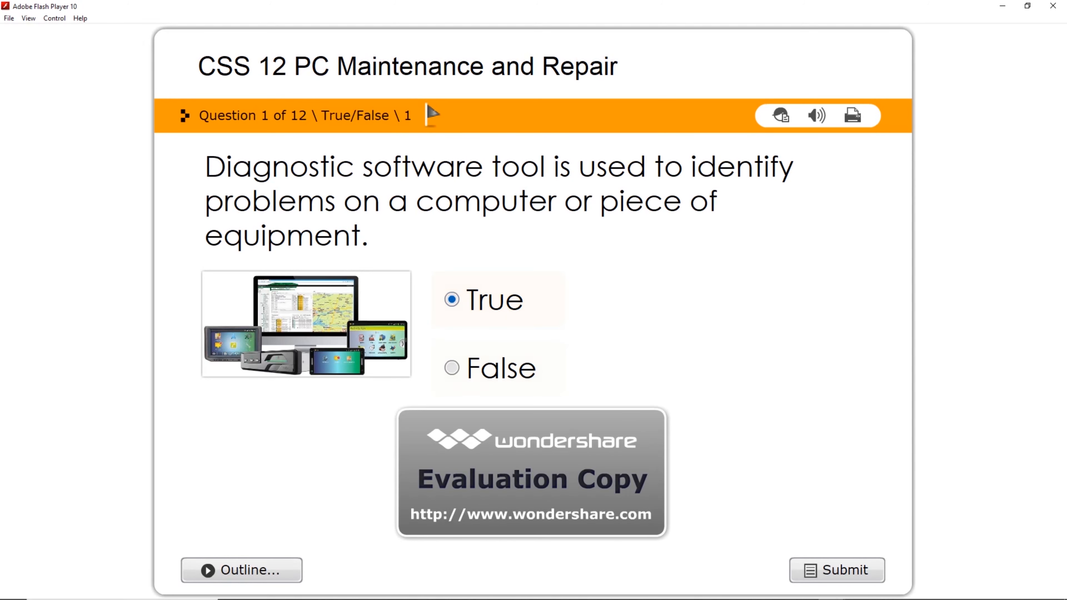
left_click(837, 570)
left_click(532, 442)
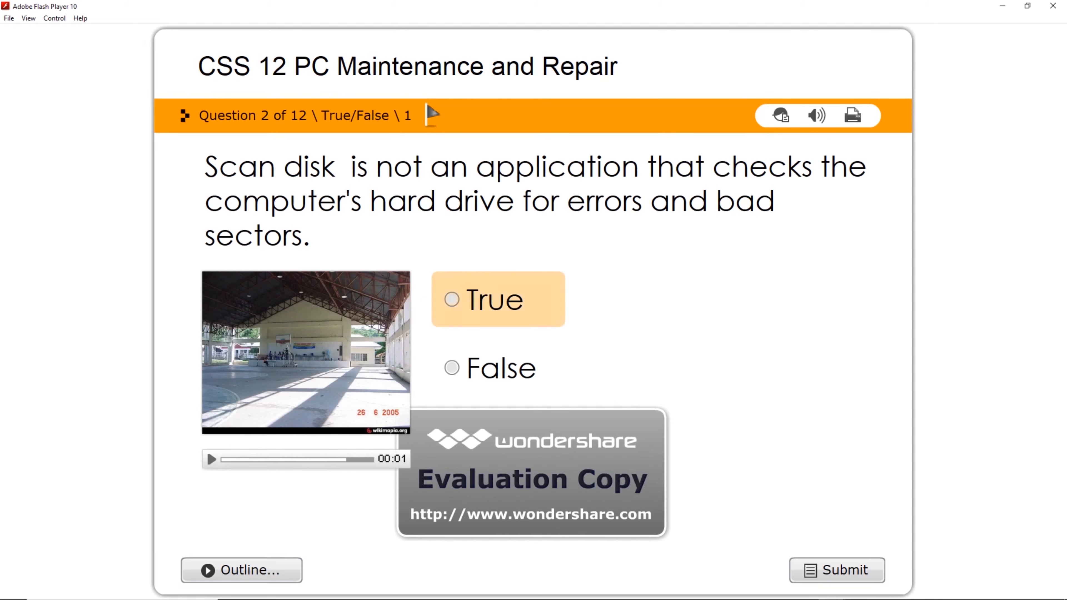
Answer question 2 with True (marked incorrect) and question 3 with diagnostic software tools.
left_click(453, 299)
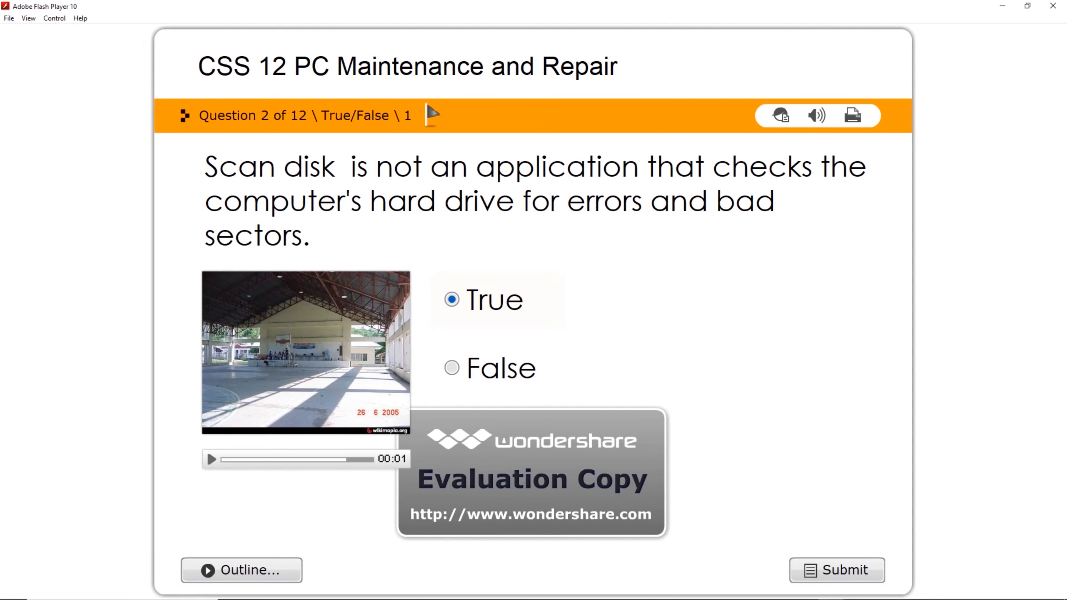
left_click(836, 570)
left_click(532, 442)
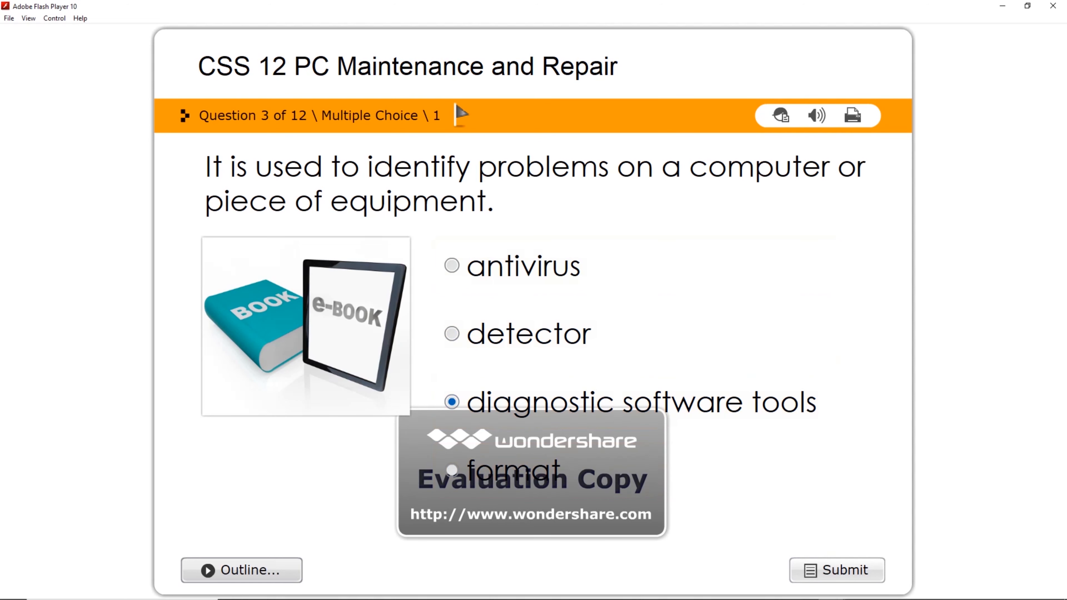
left_click(836, 571)
left_click(532, 442)
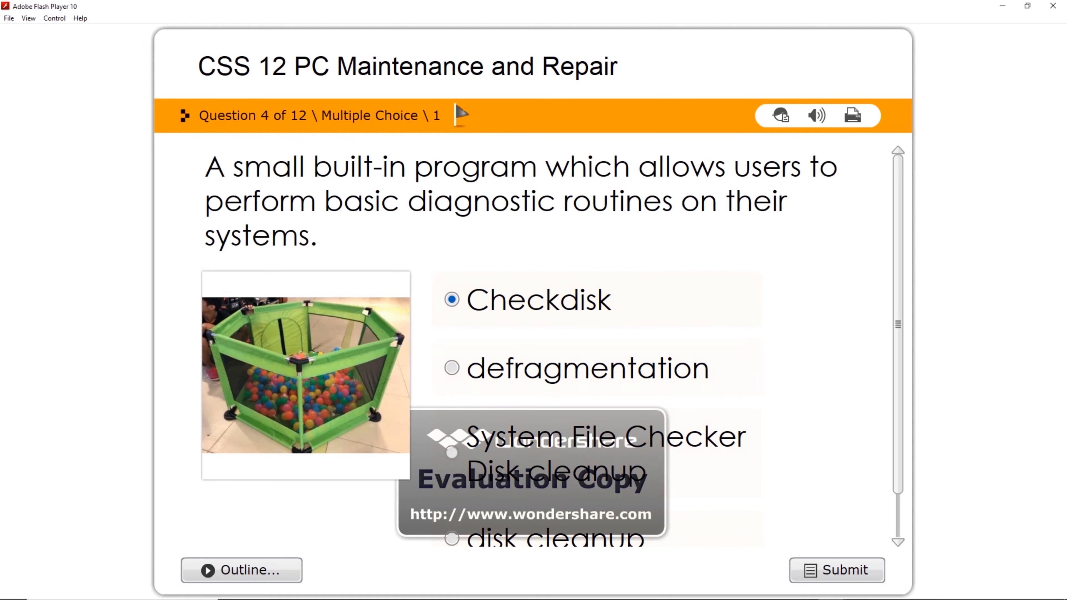
Answer question 4 with Checkdisk, question 5 with fdisk, and tick Class B for question 6.
left_click(837, 570)
left_click(531, 442)
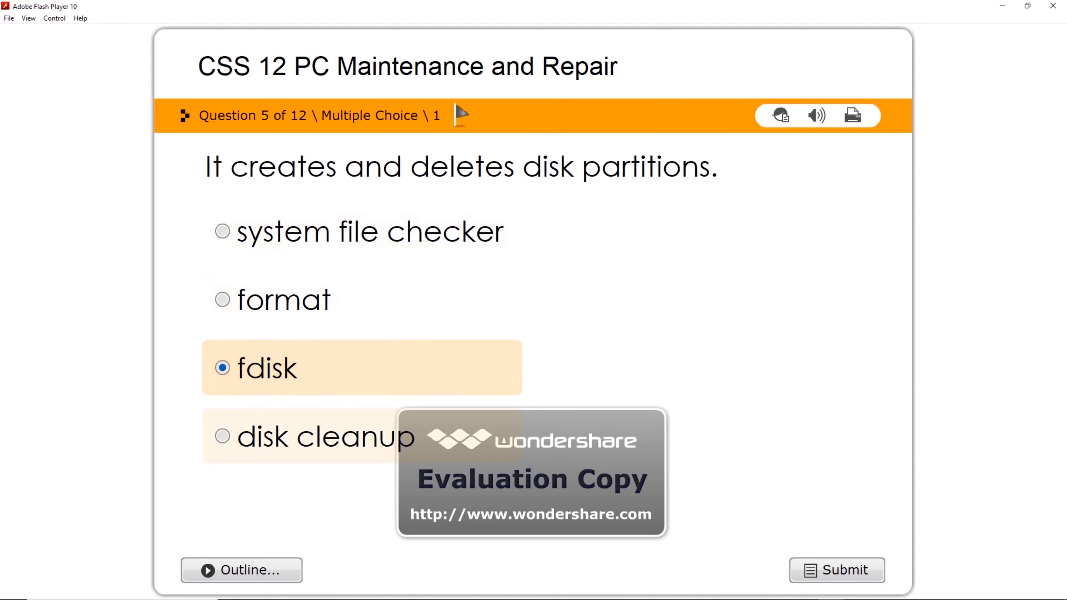
left_click(837, 571)
left_click(533, 442)
left_click(288, 333)
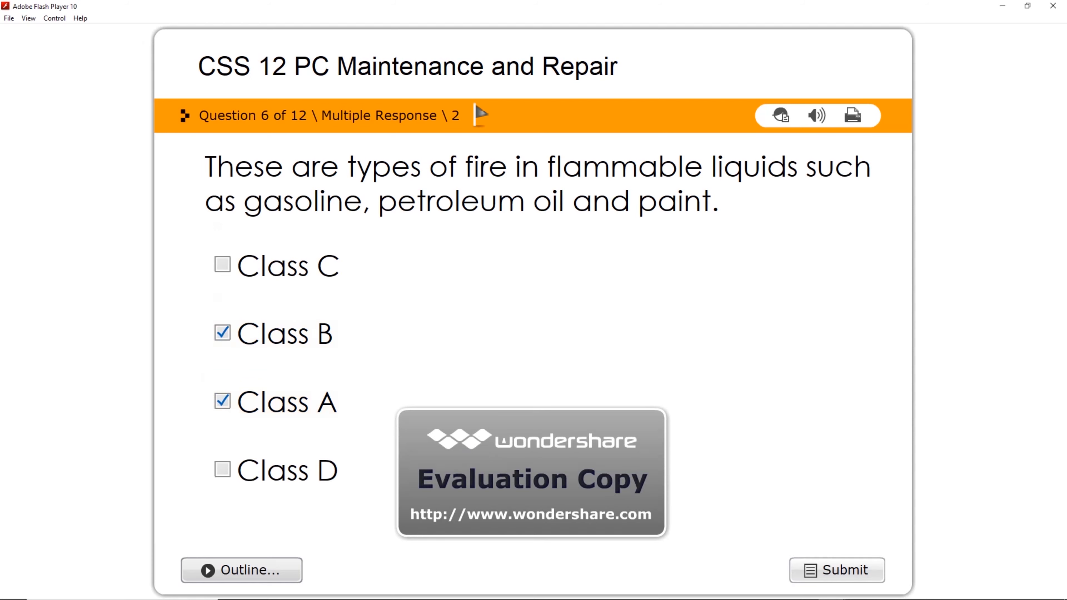
left_click(837, 571)
left_click(532, 441)
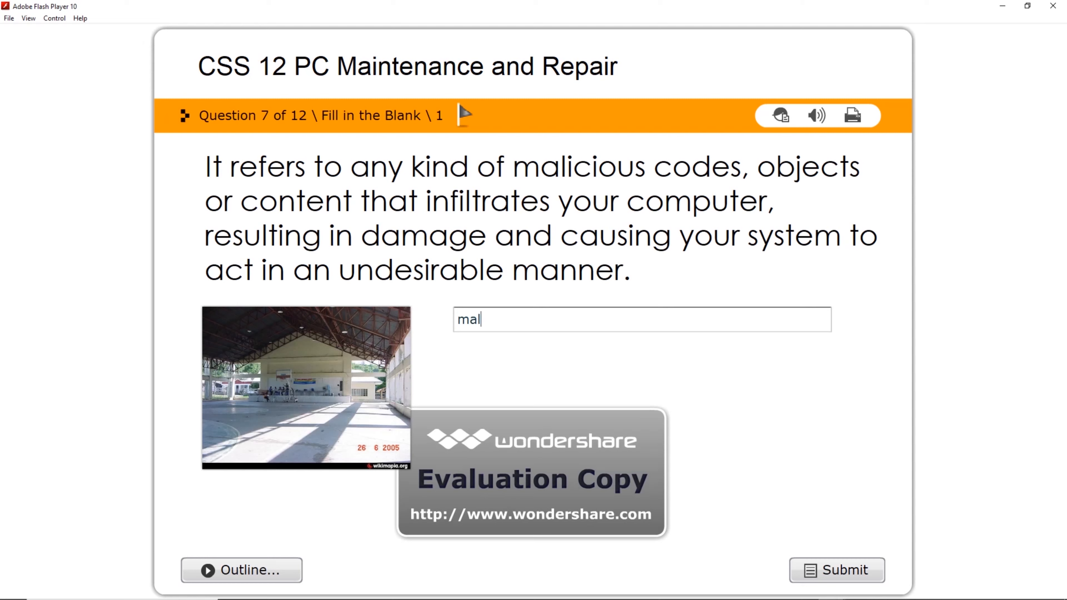
Answer question 7 with malware, question 8 with fdisk (incorrect), and submit question 9.
type("re")
left_click(836, 570)
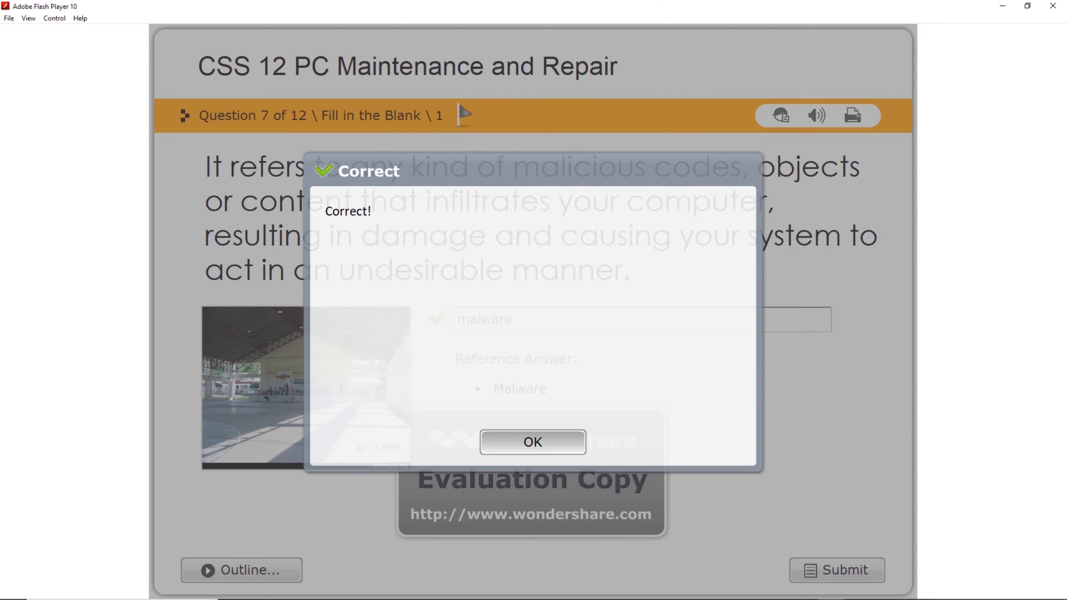
left_click(532, 440)
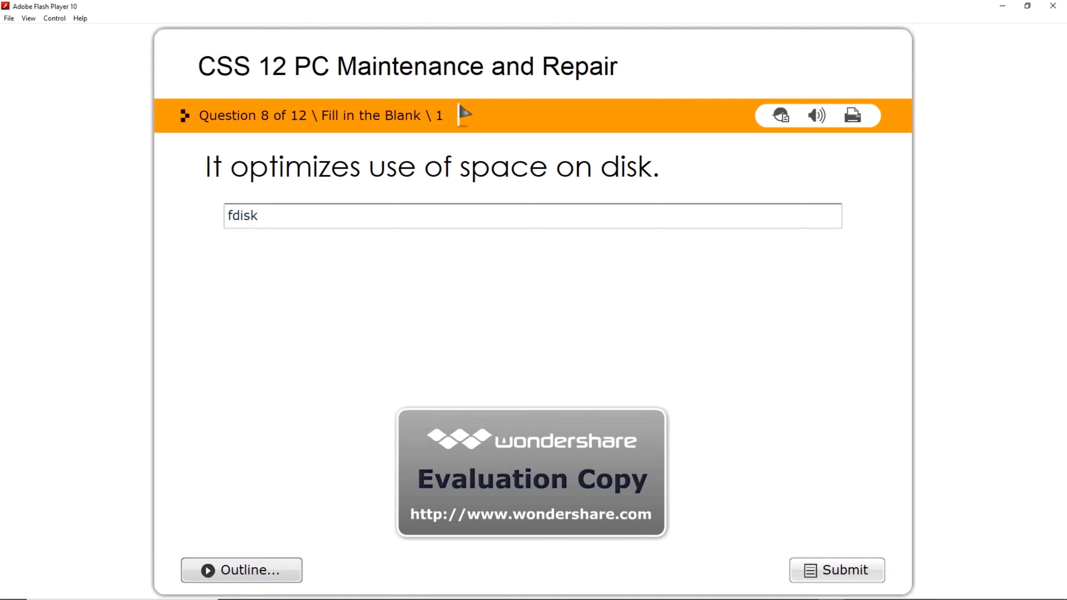
left_click(837, 570)
left_click_drag(524, 212, 324, 211)
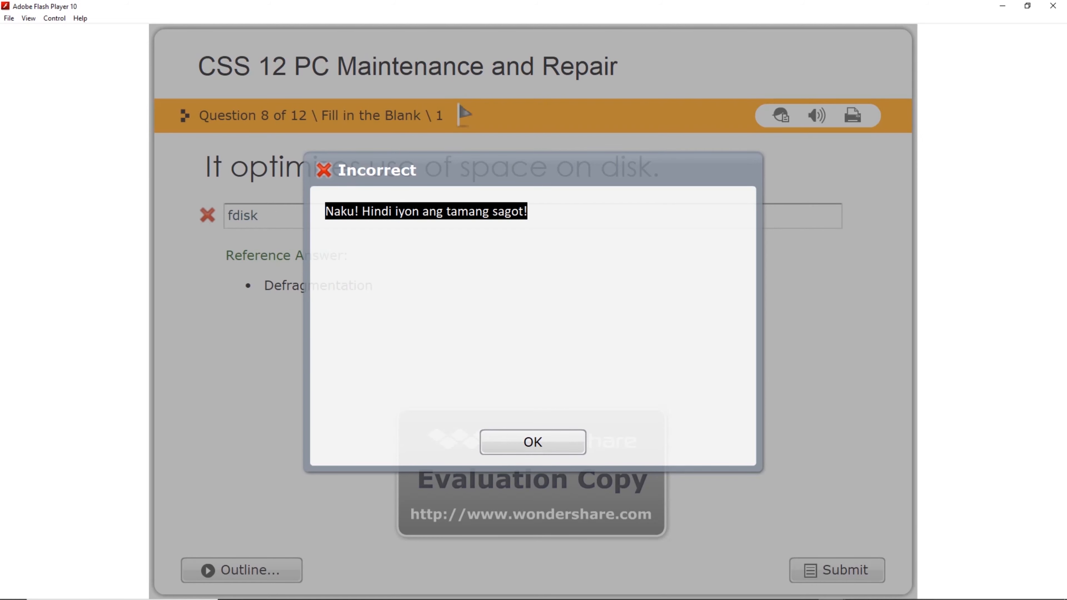
left_click(533, 442)
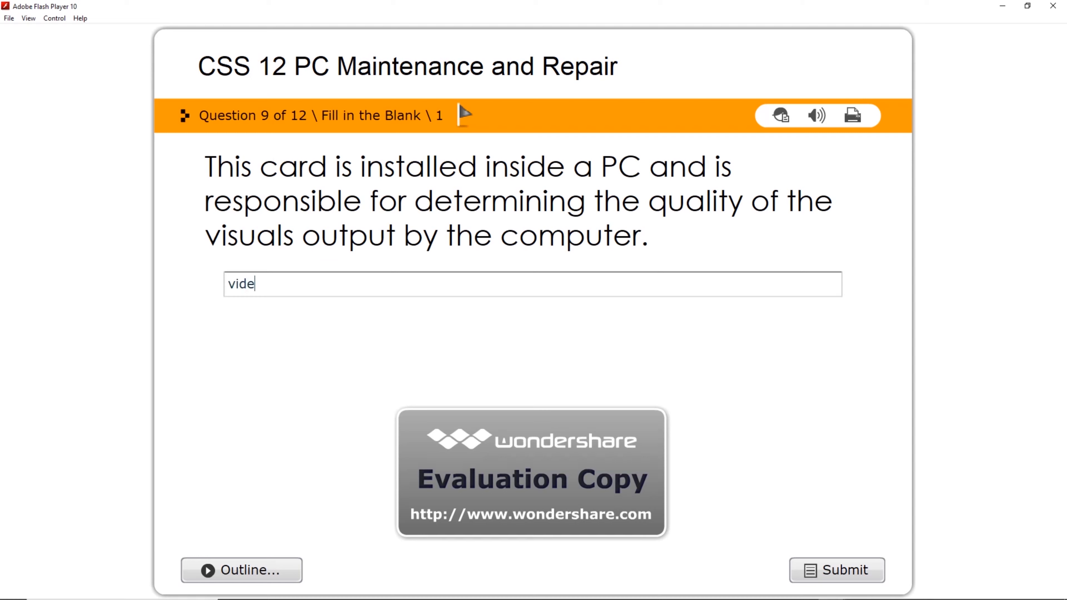
left_click(837, 570)
left_click(532, 442)
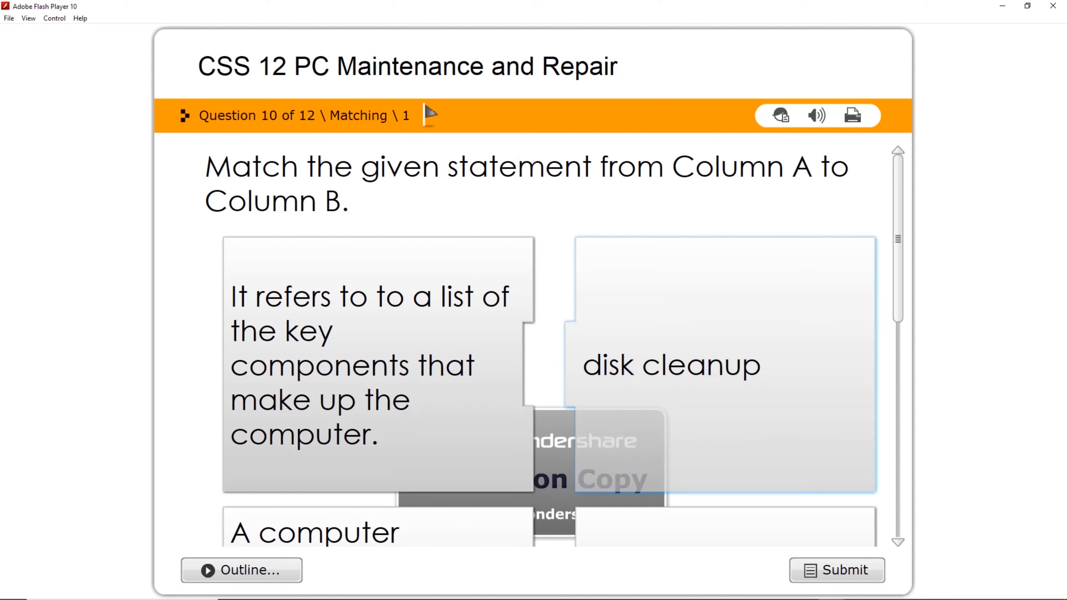
Match the pairs for question 10 and submit them.
scroll(546, 346, "down", 5)
scroll(629, 474, "down", 5)
left_click_drag(630, 475, 587, 270)
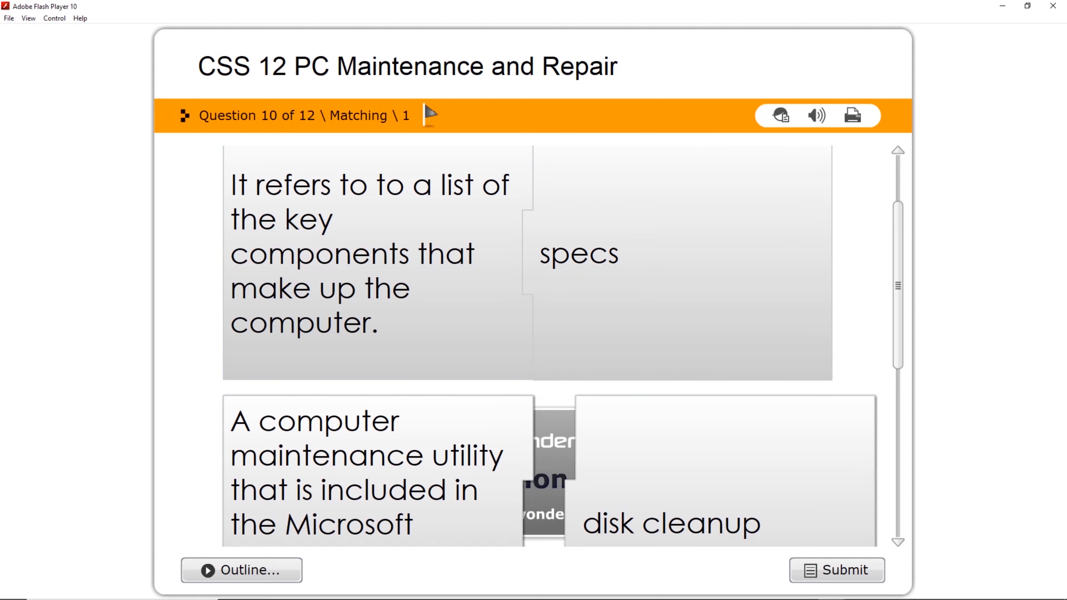
scroll(588, 271, "down", 5)
scroll(722, 399, "down", 8)
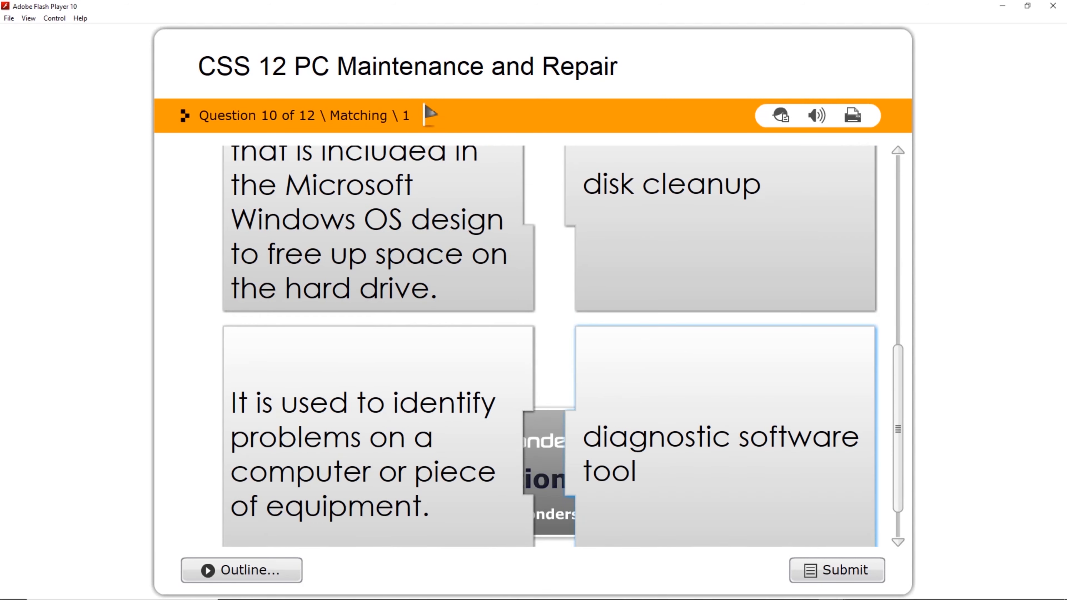
scroll(705, 403, "down", 1)
left_click_drag(706, 403, 665, 404)
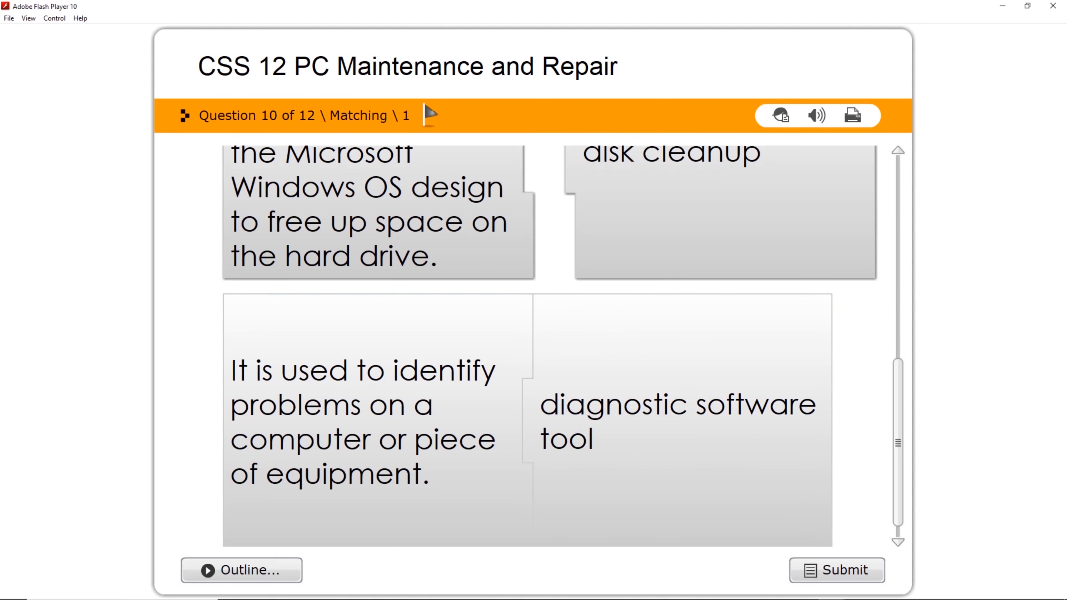
scroll(680, 269, "up", 2)
left_click_drag(688, 252, 649, 250)
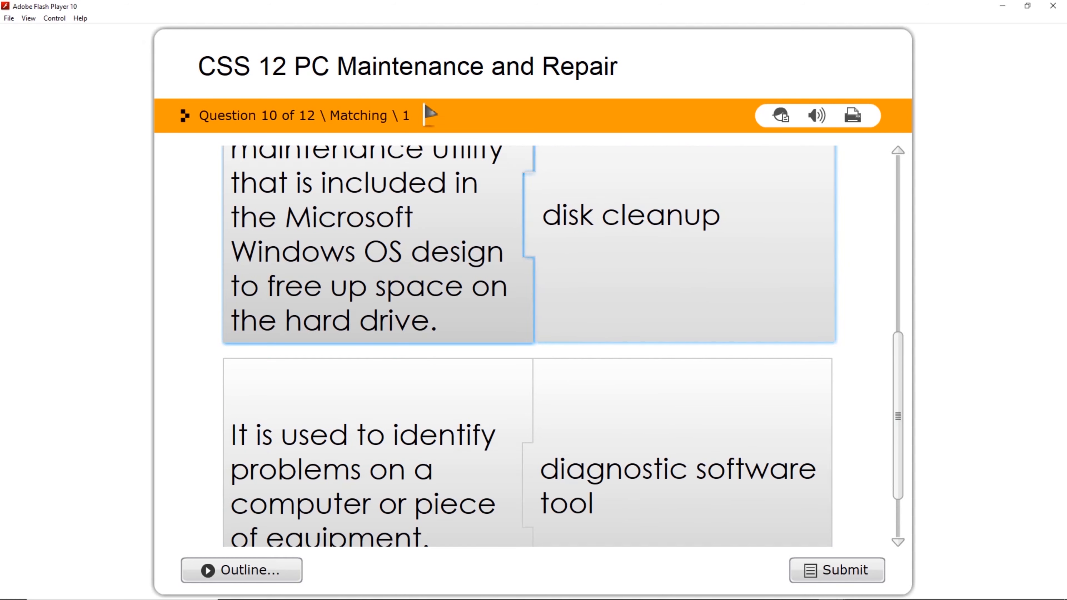
left_click(837, 570)
left_click(533, 442)
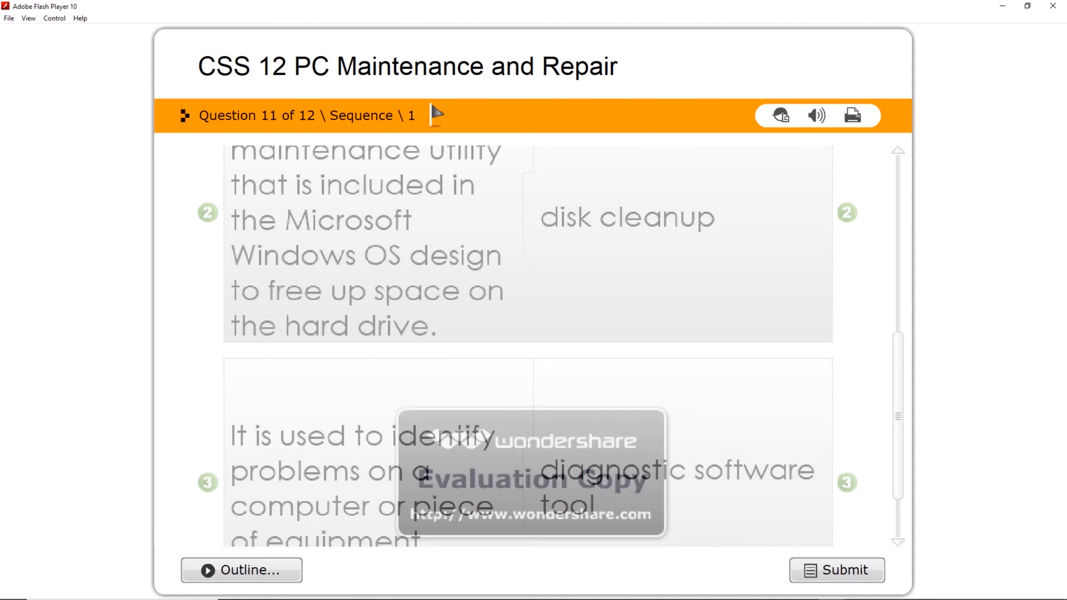
Order question 11 alphabetically, fill question 12 with CPU and brain, and show the results.
left_click_drag(533, 420, 524, 222)
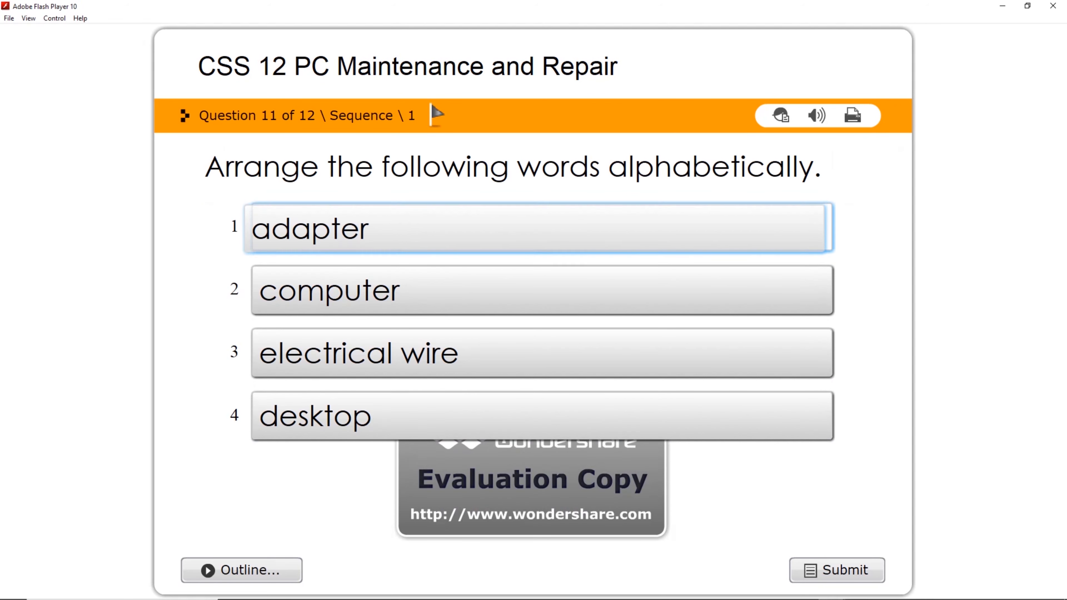
left_click_drag(532, 416, 537, 353)
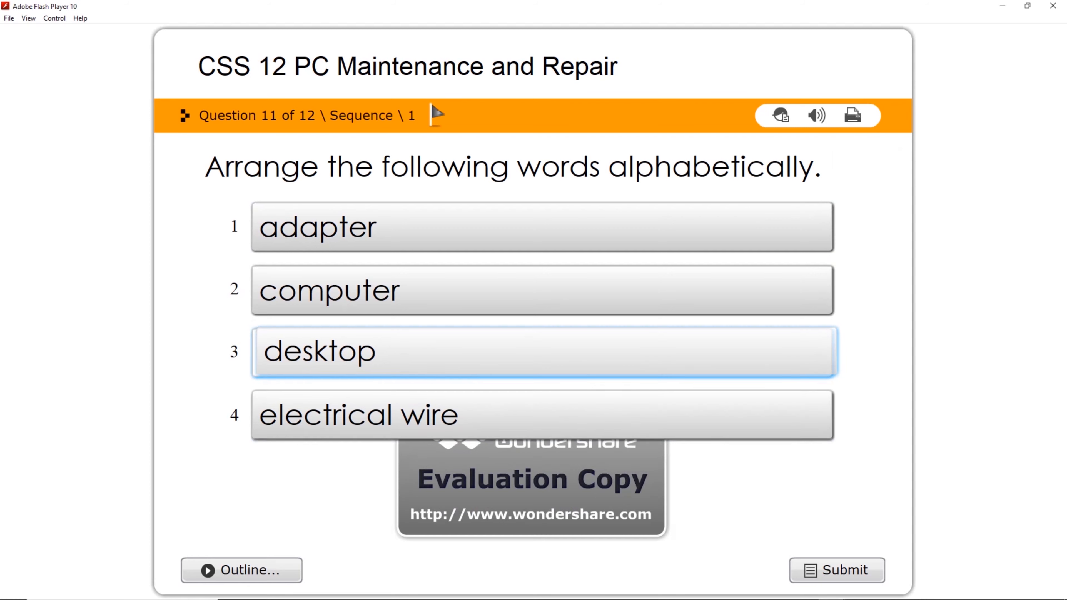
left_click(837, 570)
left_click(532, 441)
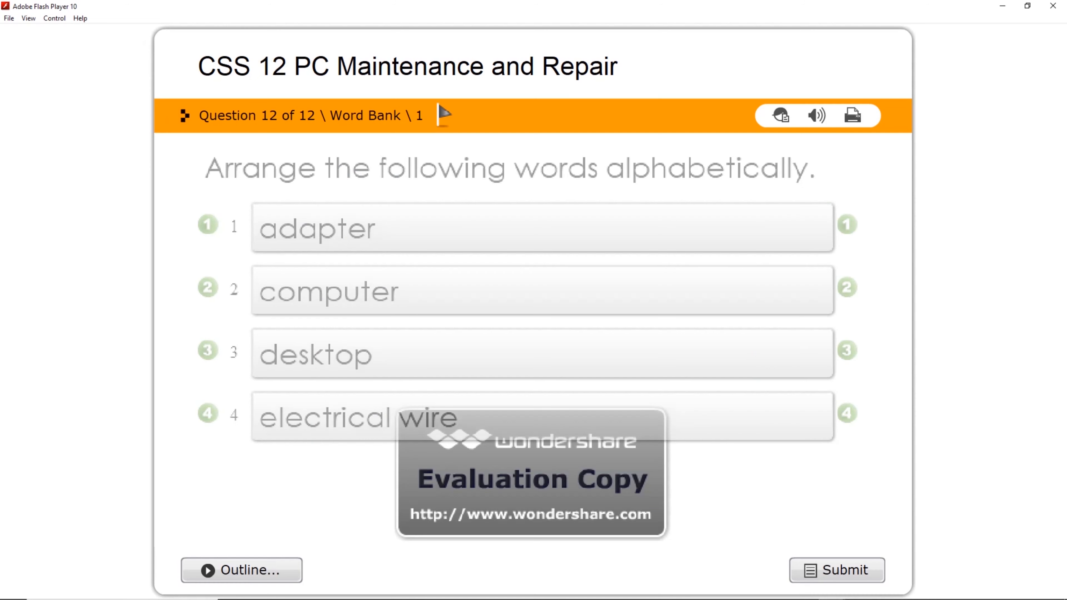
left_click_drag(540, 450, 527, 259)
left_click_drag(538, 386, 541, 326)
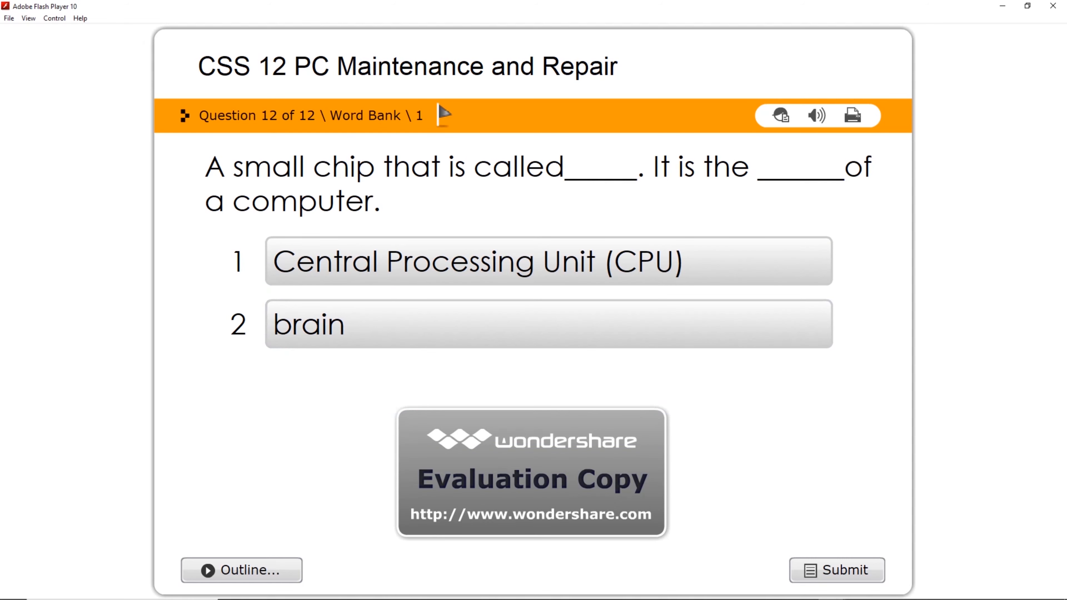
left_click(837, 570)
left_click(533, 440)
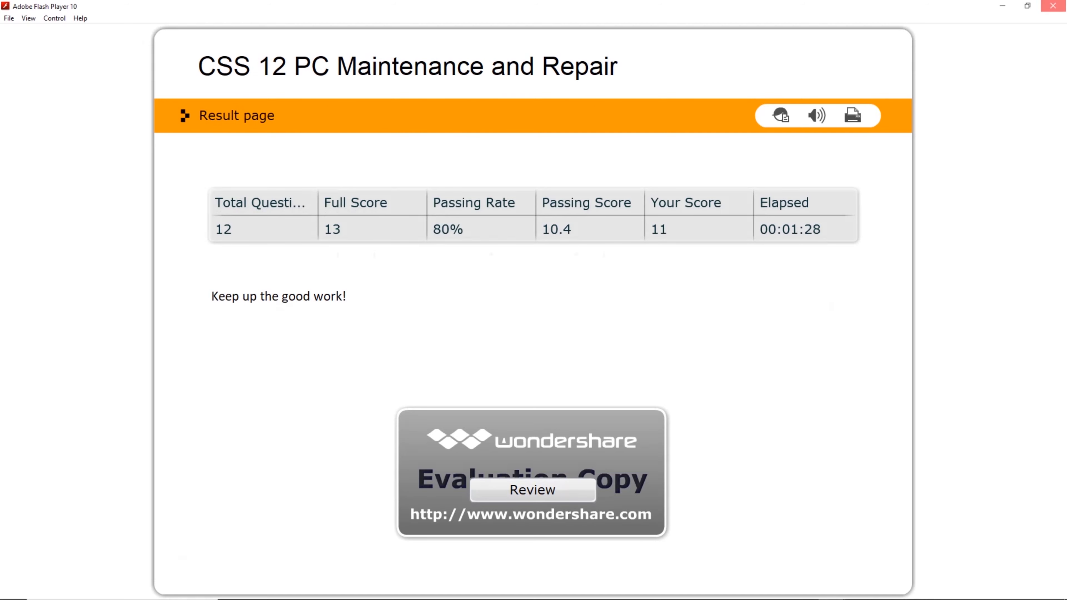
Close the Flash Player quiz window and the Quiz Published confirmation.
left_click(1052, 6)
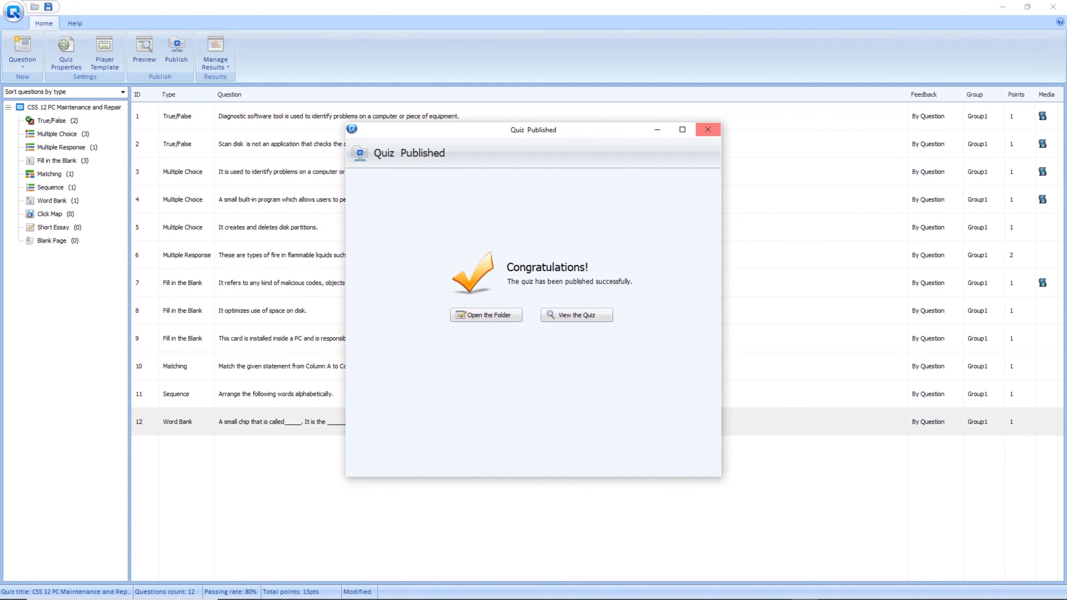
mouse_move(831, 598)
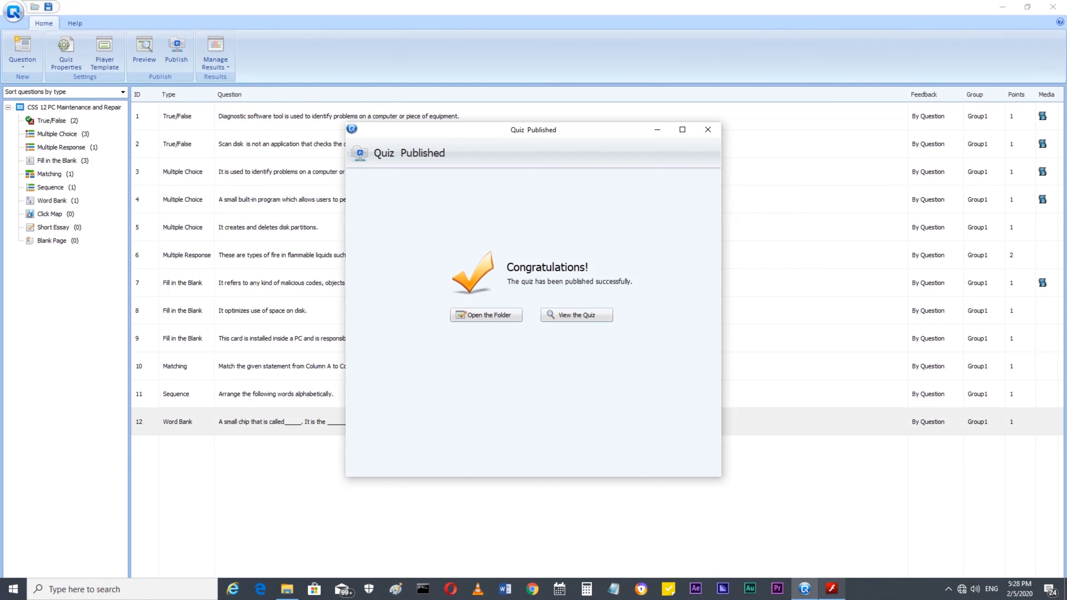
left_click(831, 588)
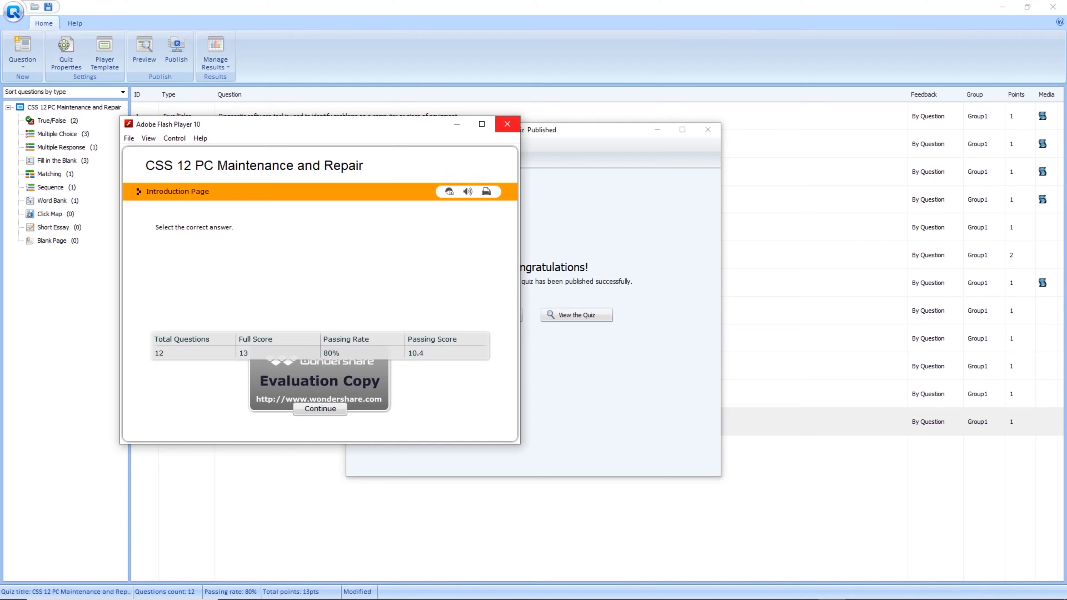
left_click(507, 124)
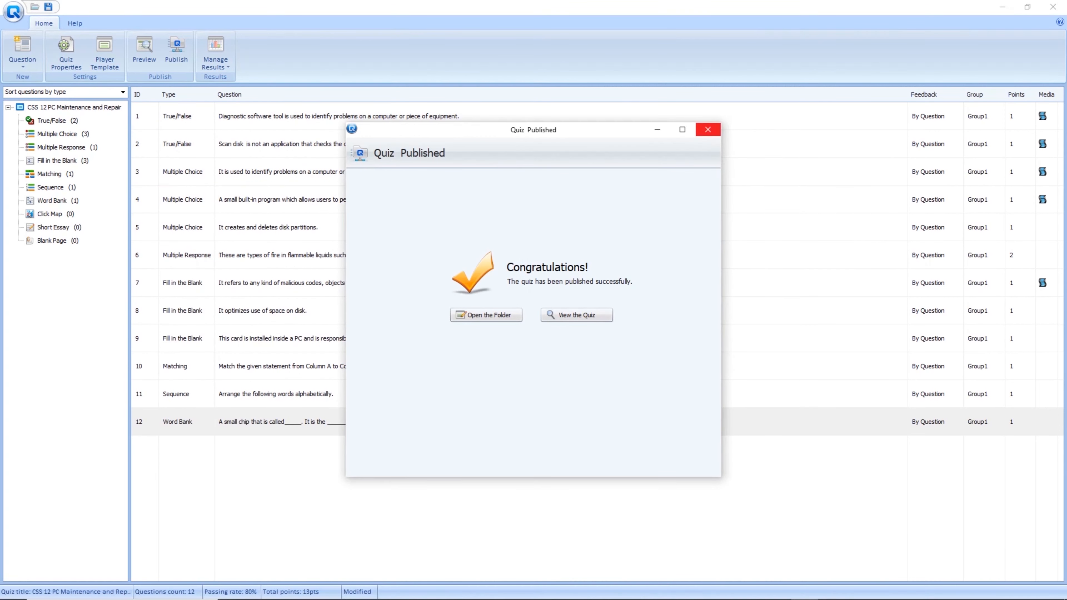
left_click(707, 129)
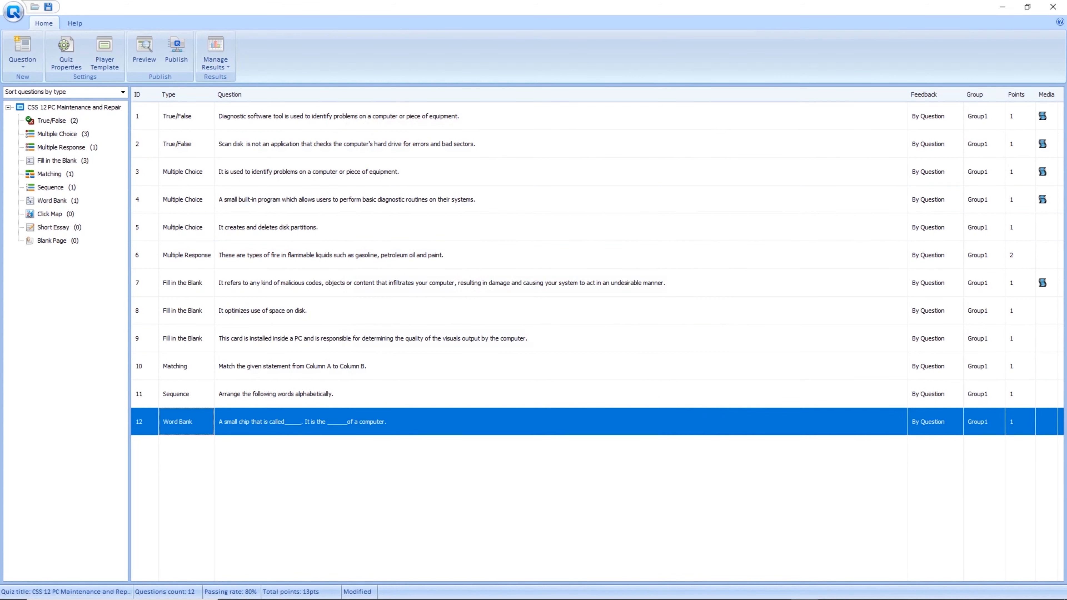
Publish the quiz as a Word document to the default output folder.
left_click(175, 49)
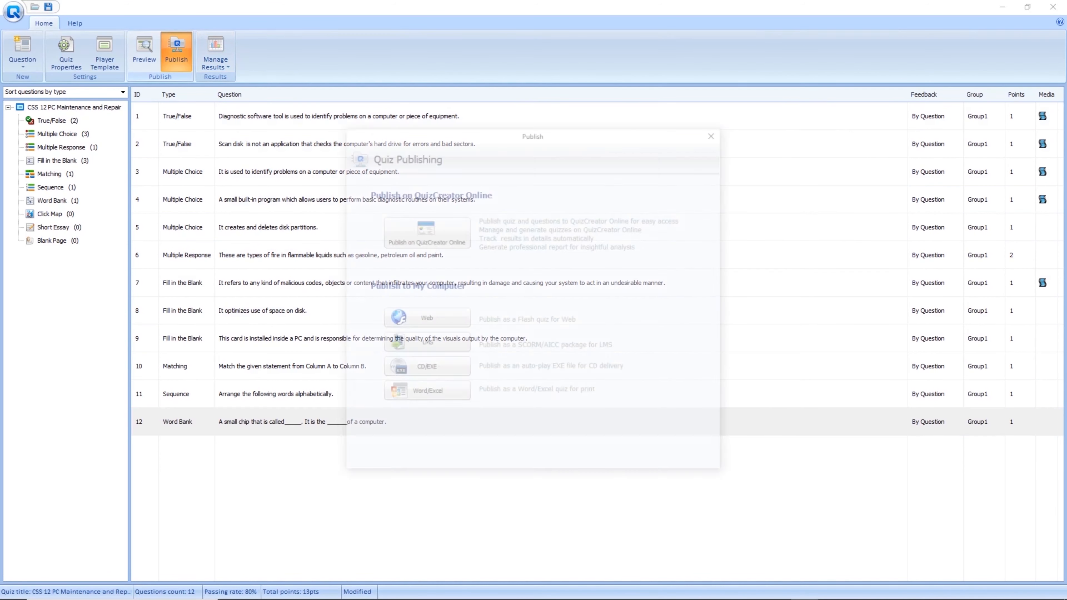
left_click(424, 393)
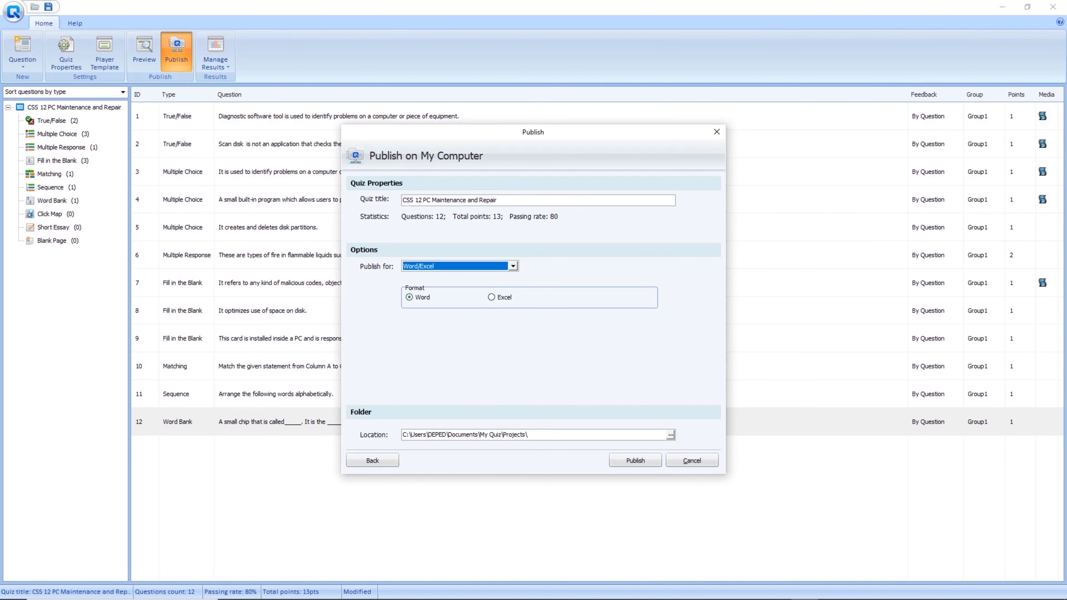
left_click_drag(530, 435, 403, 435)
left_click(635, 460)
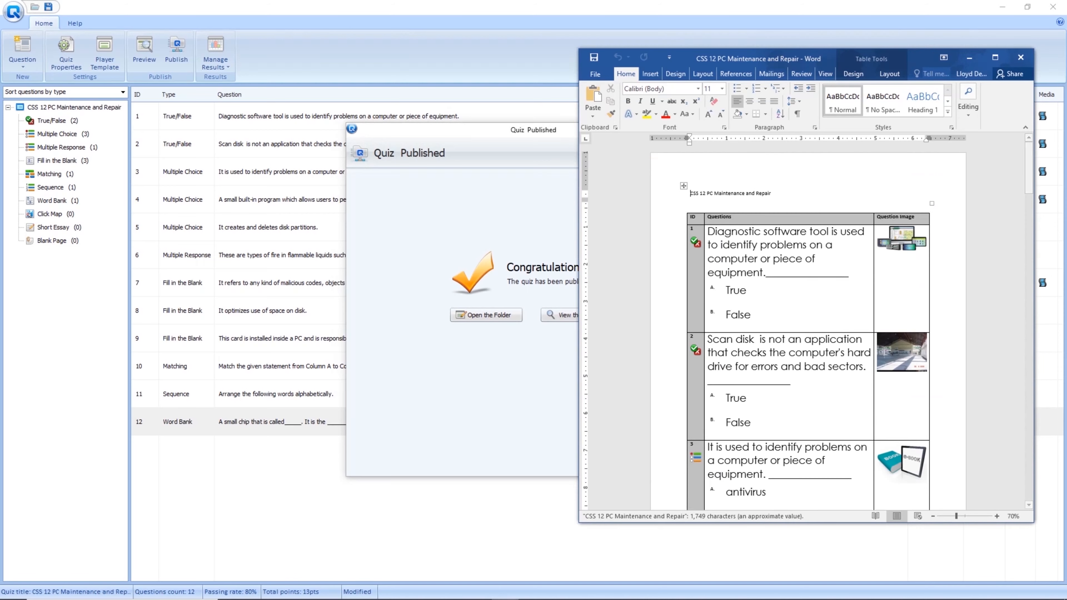
Maximize the Word document window and place the cursor in question 1.
left_click(994, 58)
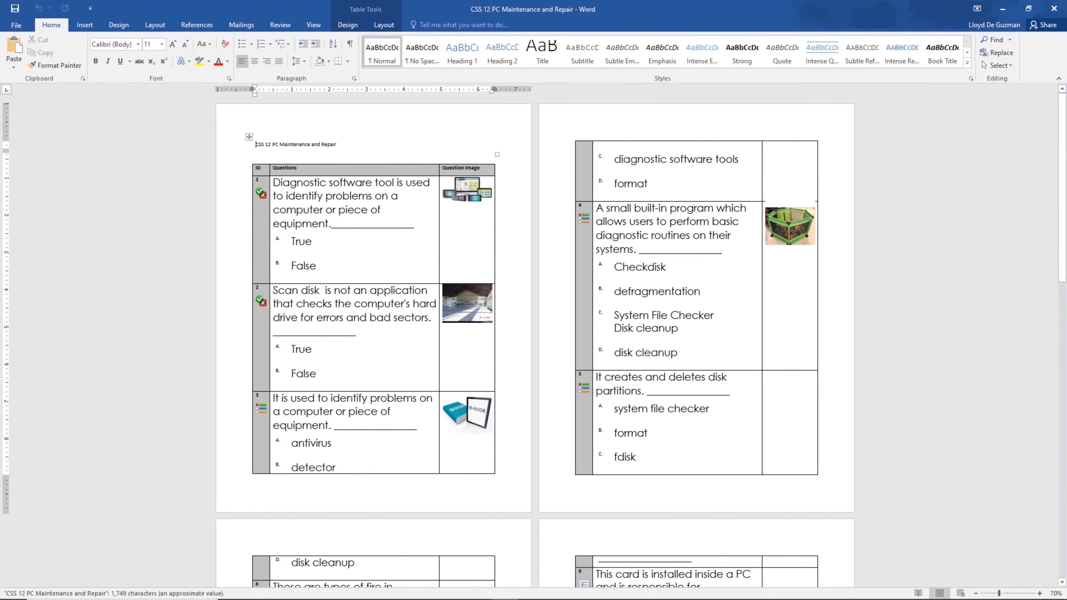
left_click_drag(536, 9, 619, 11)
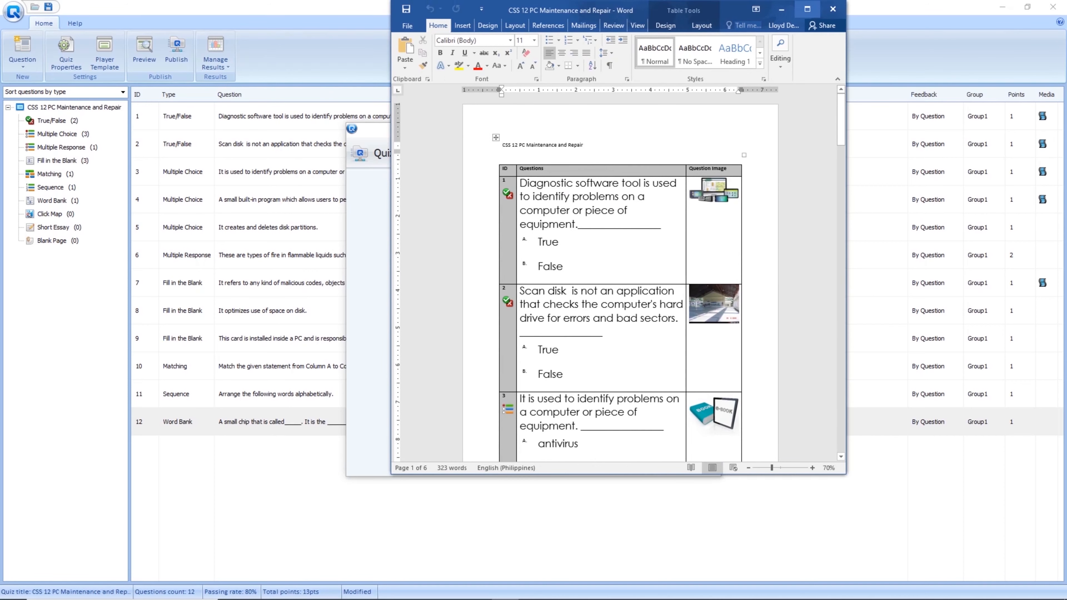
left_click(807, 9)
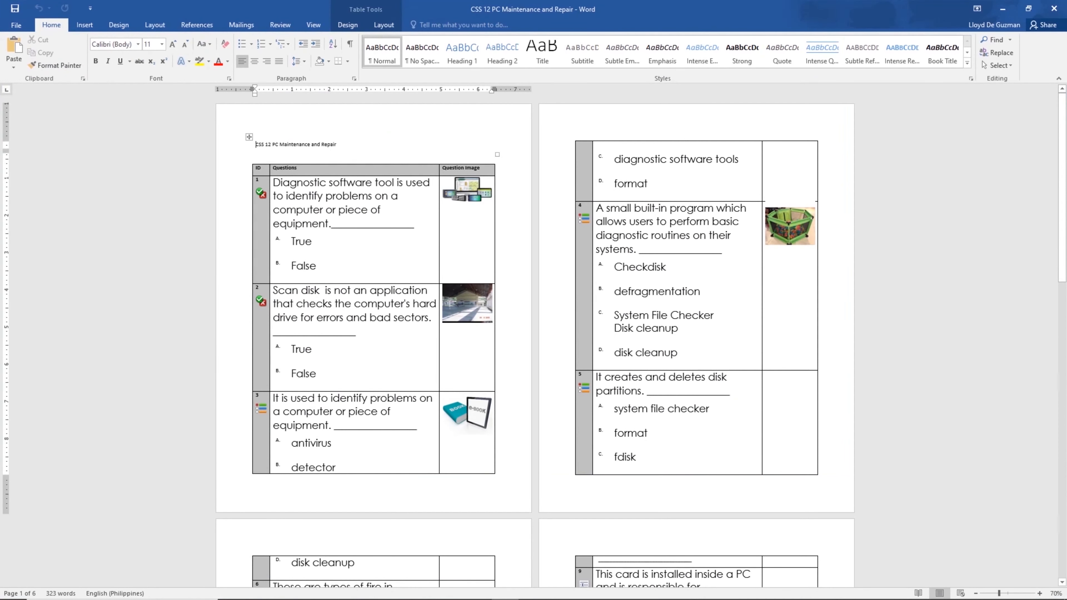
left_click(362, 223)
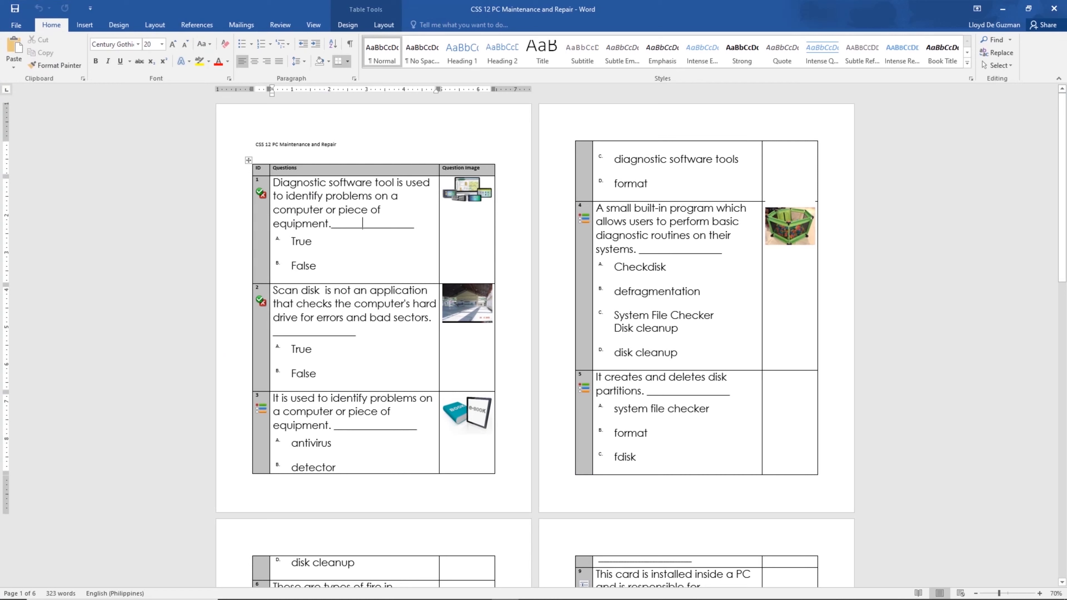
type("t")
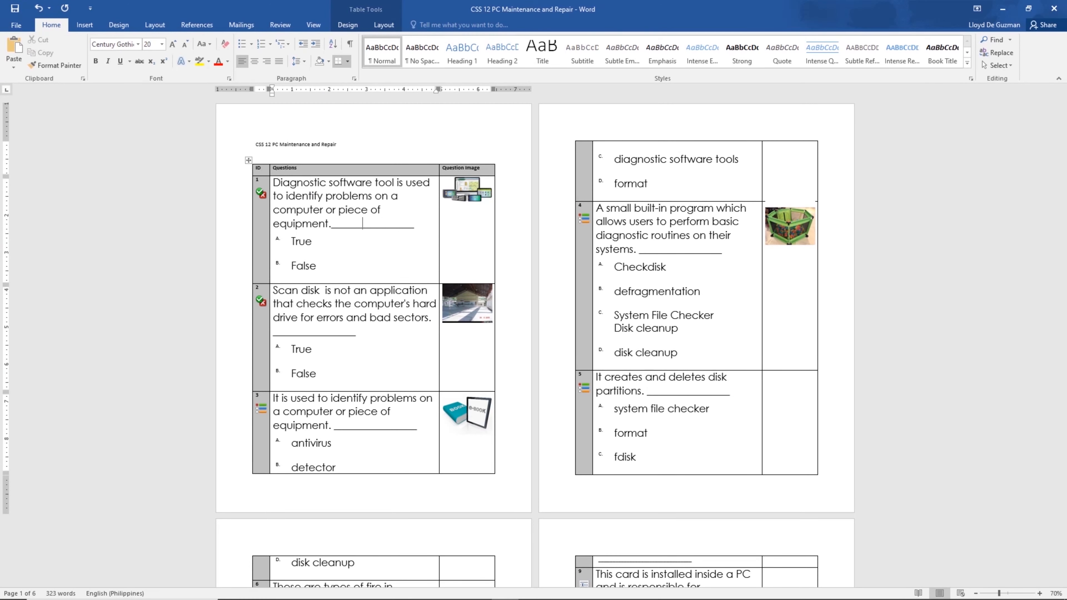
Scroll through the document to review all 12 questions and their choices.
scroll(362, 223, "down", 3)
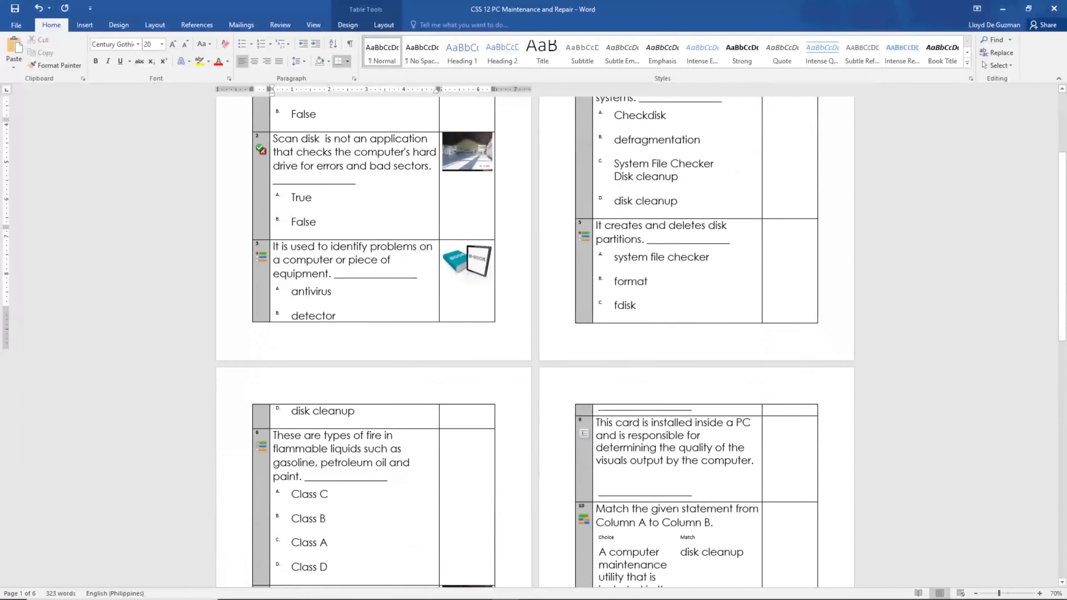
scroll(533, 336, "up", 2)
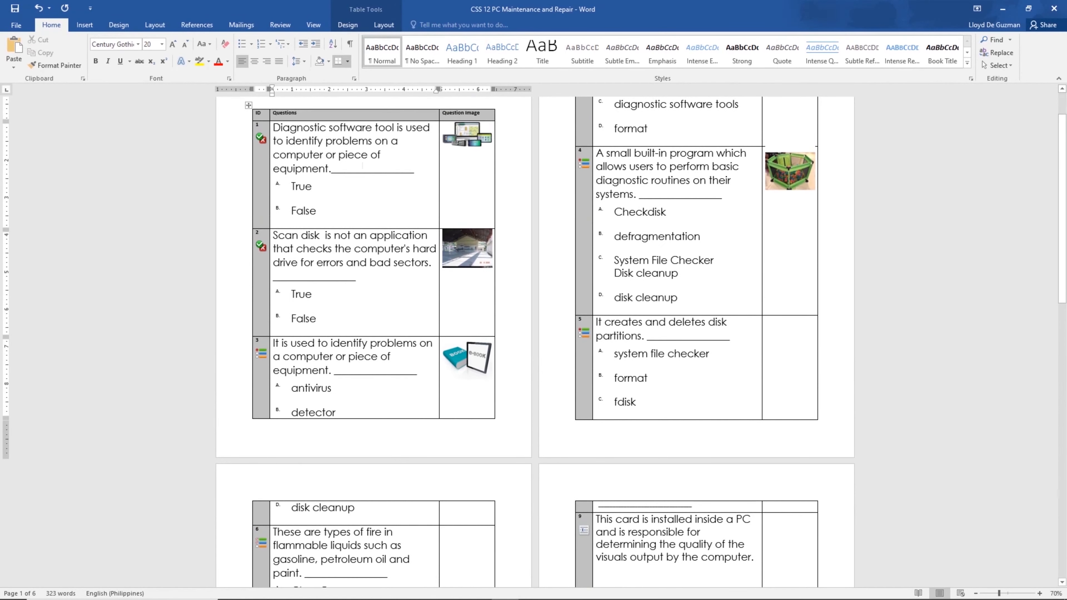
scroll(362, 168, "down", 5)
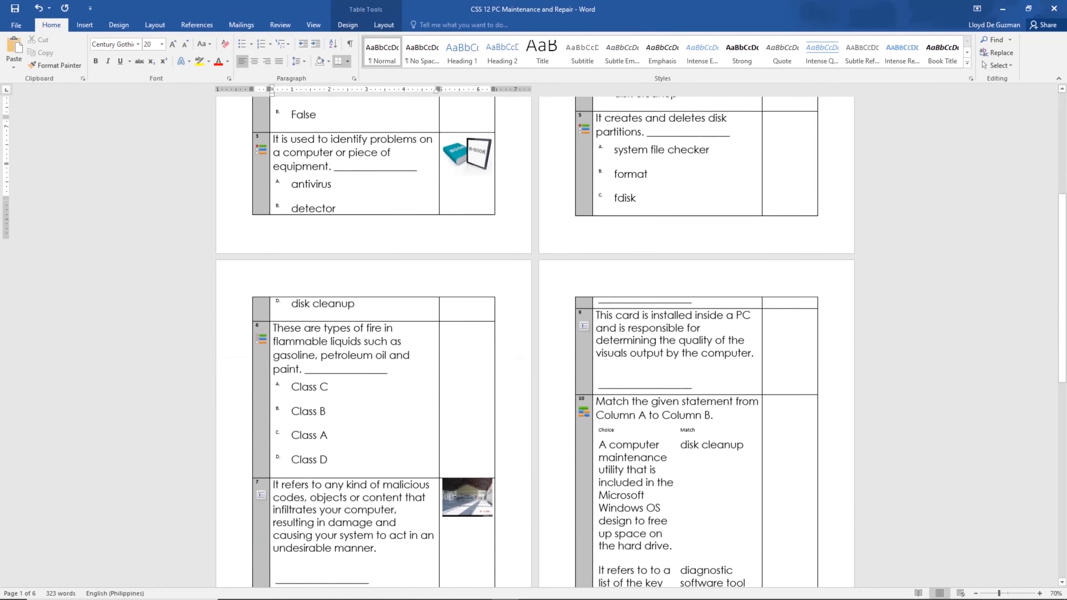
scroll(534, 336, "up", 5)
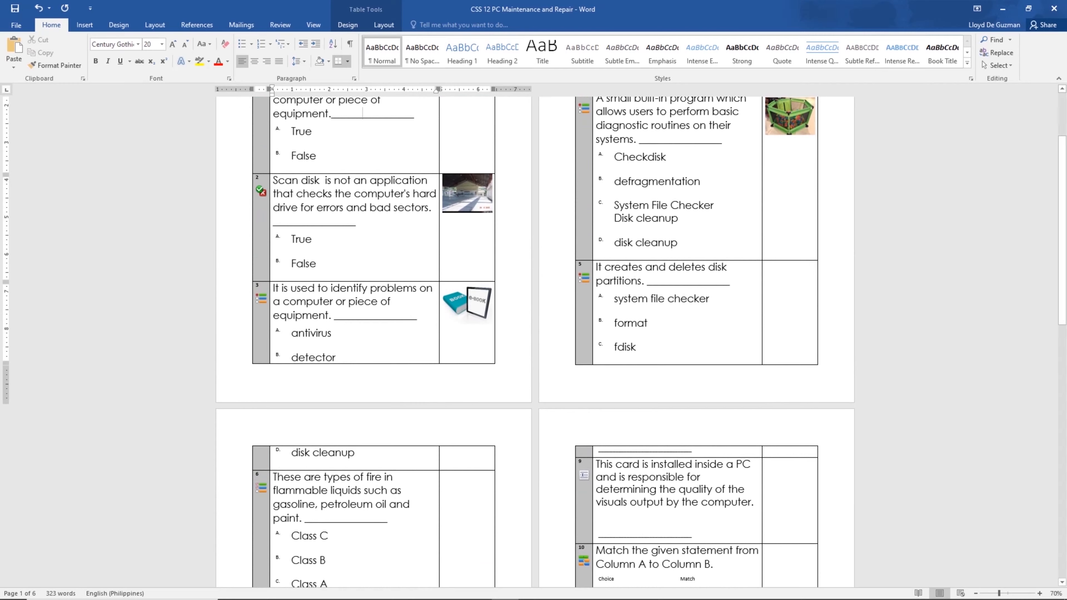
scroll(362, 223, "up", 1)
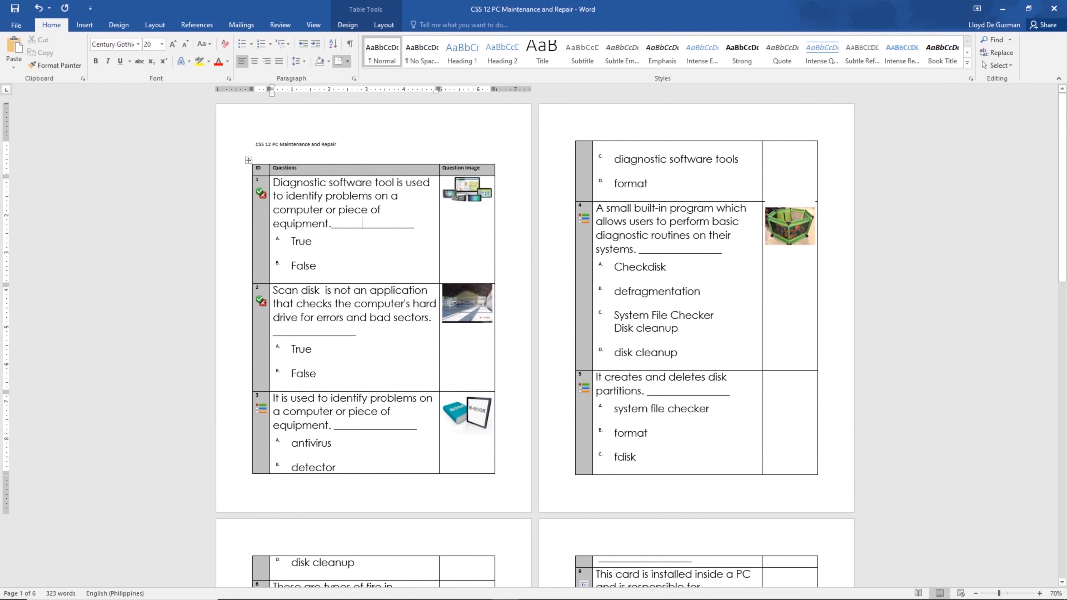
scroll(533, 336, "down", 7)
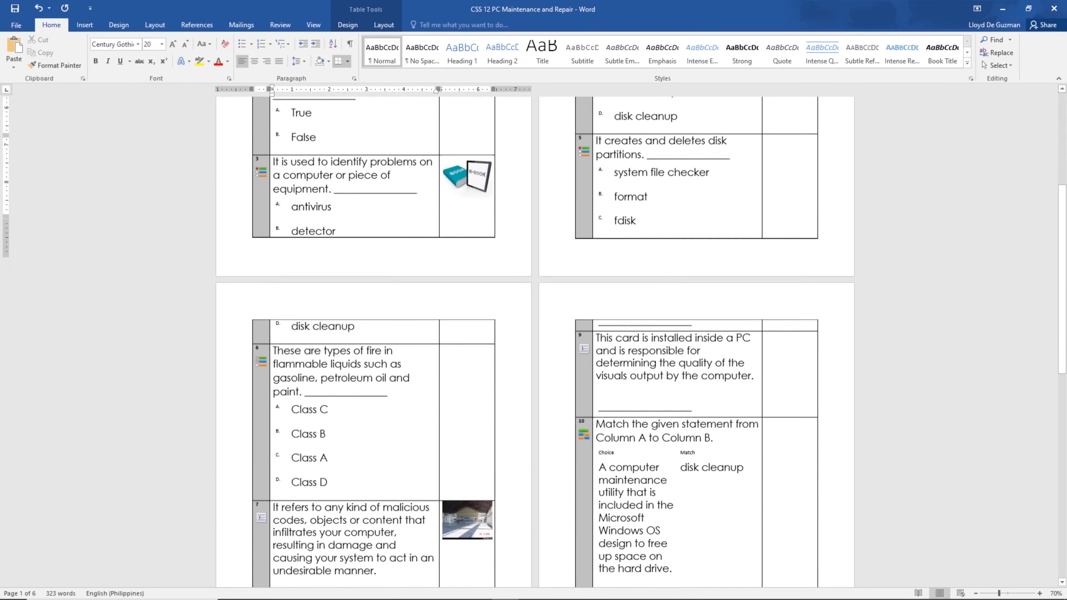
scroll(533, 336, "down", 6)
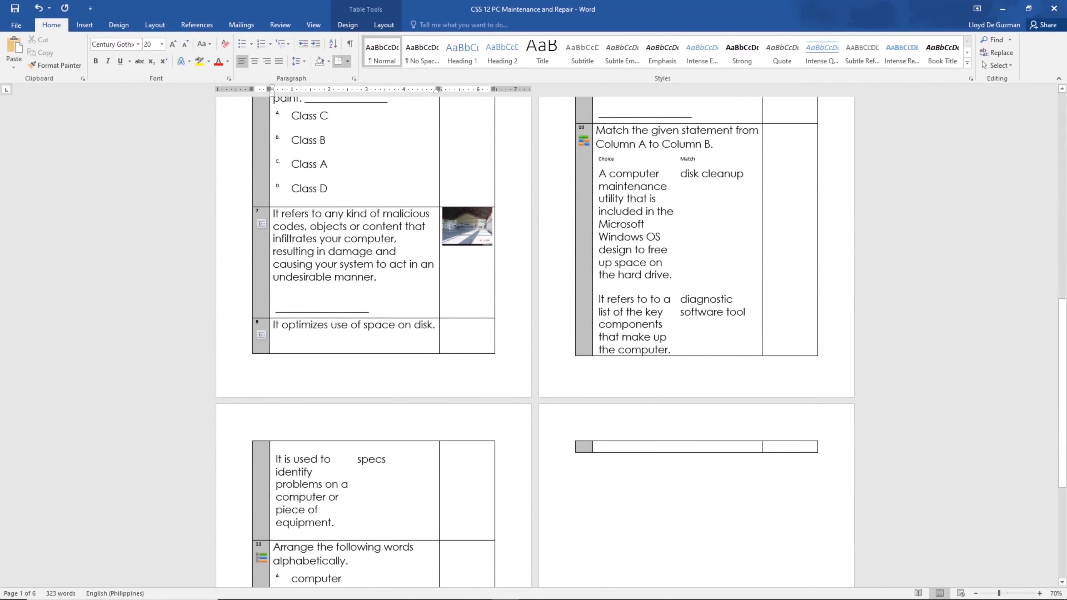
scroll(533, 336, "down", 3)
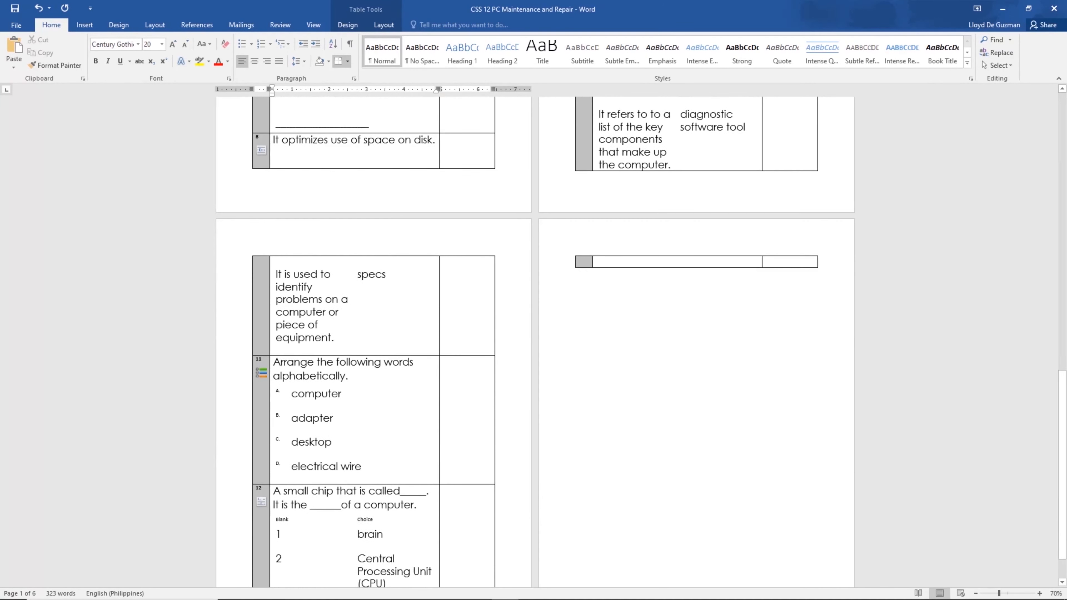
scroll(533, 336, "up", 6)
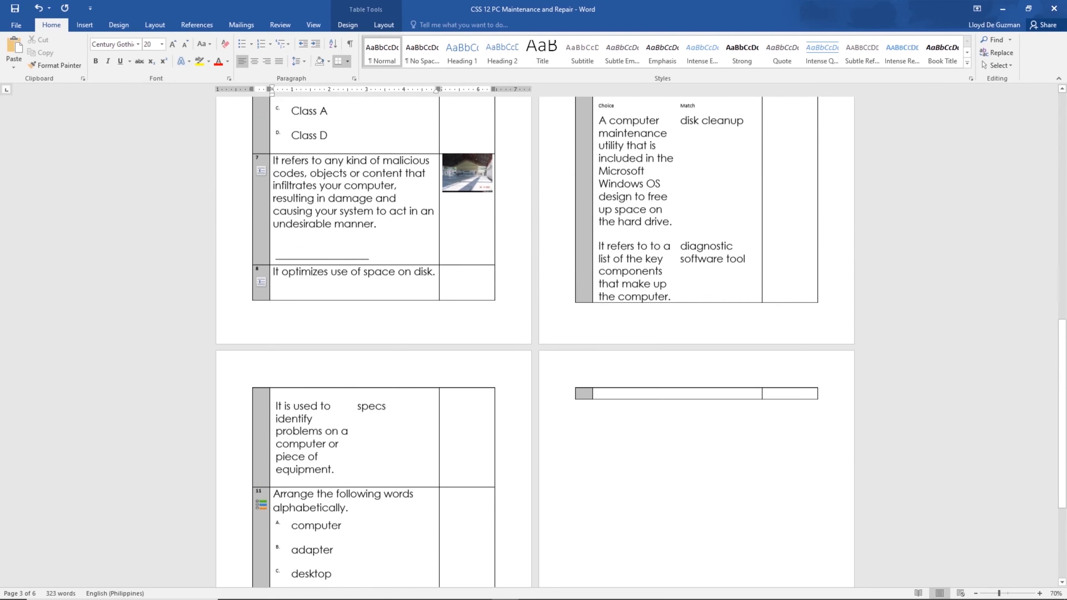
scroll(362, 220, "up", 10)
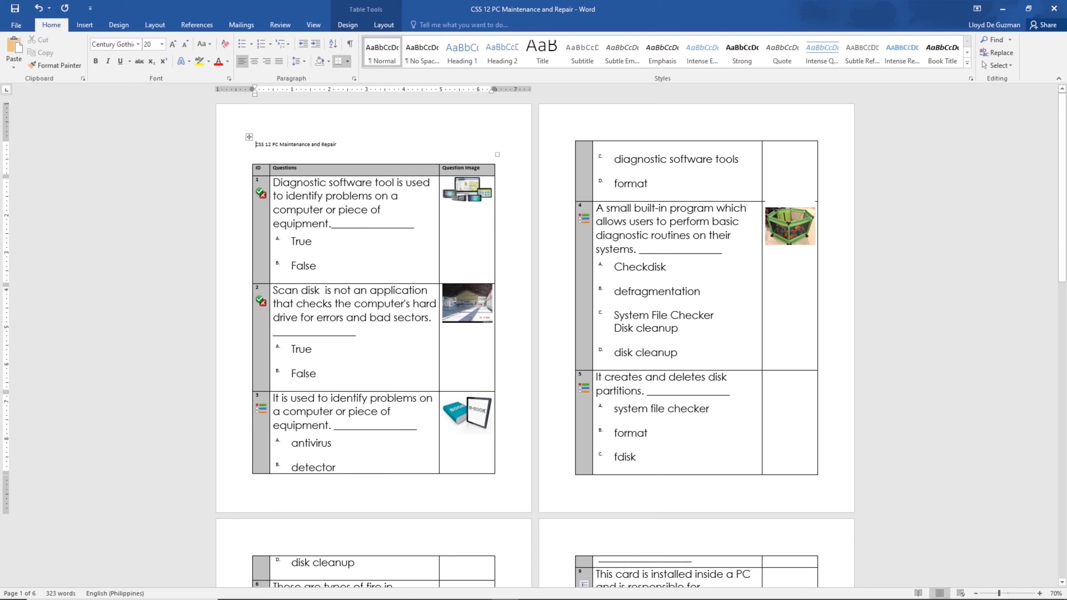
Add NAME: and Score: on one line, SECTION: below, and a blank top line.
key("Return")
key("Return")
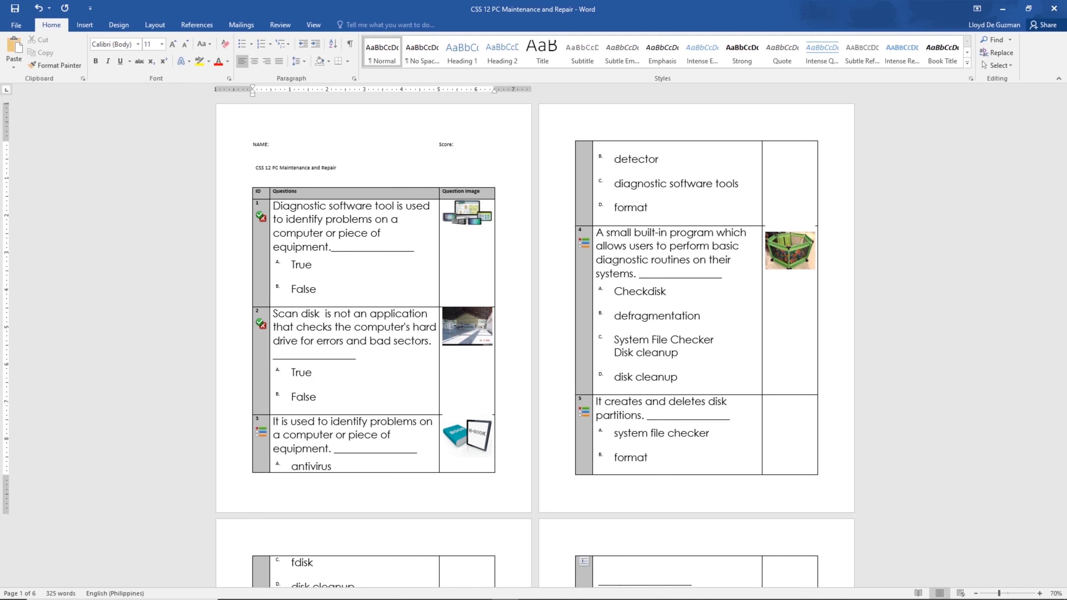
key("Return")
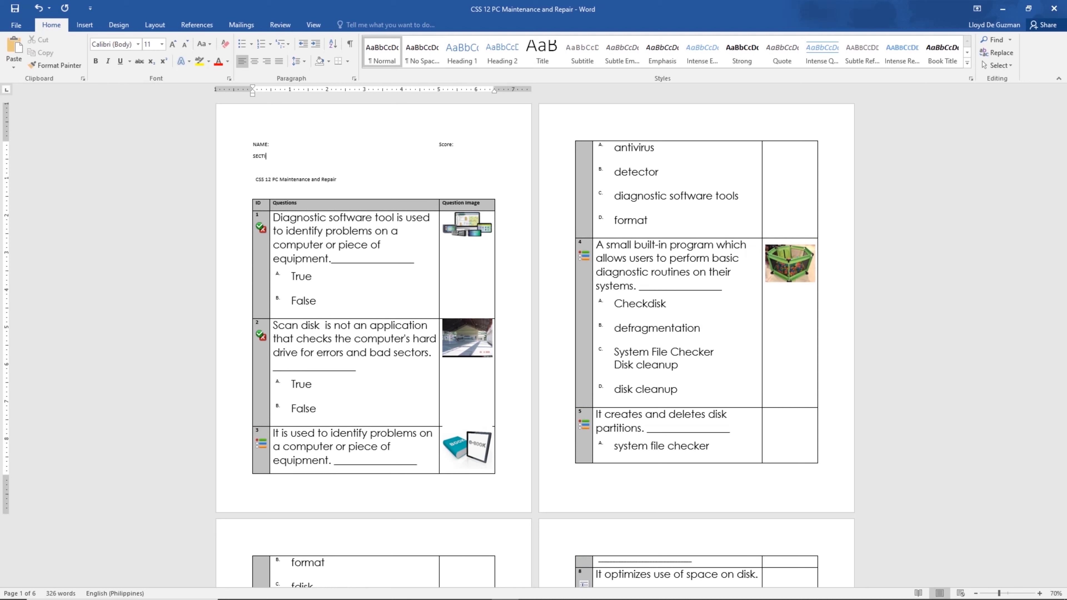
left_click(253, 144)
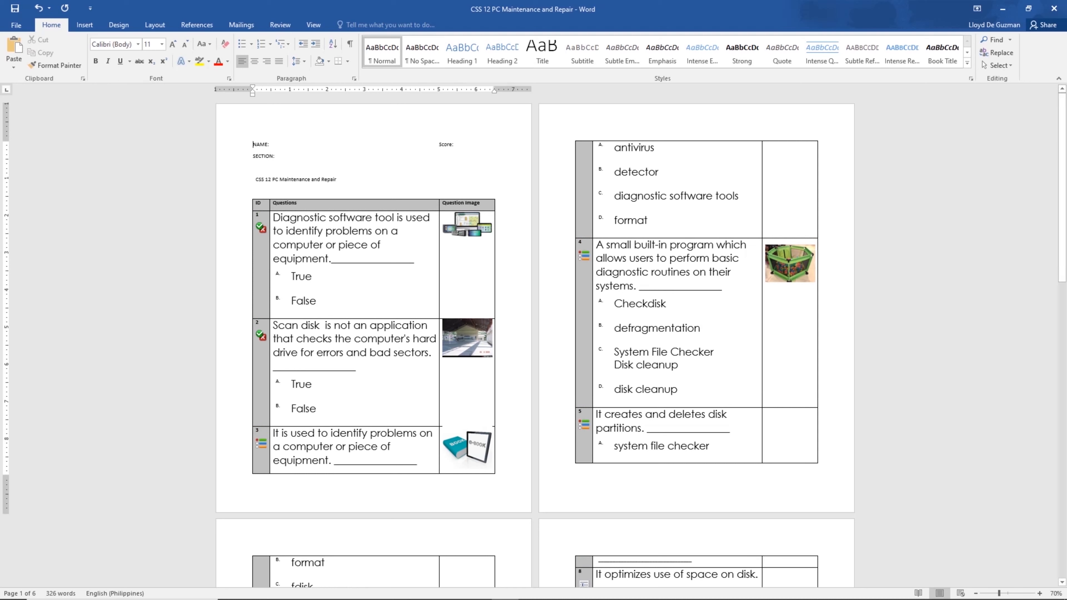
key("Return")
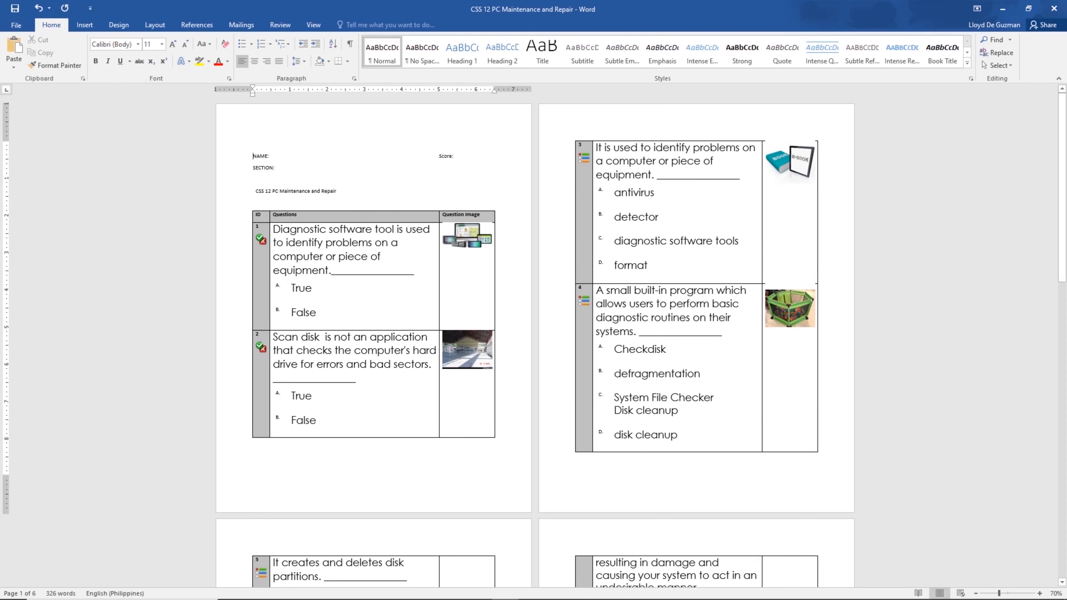